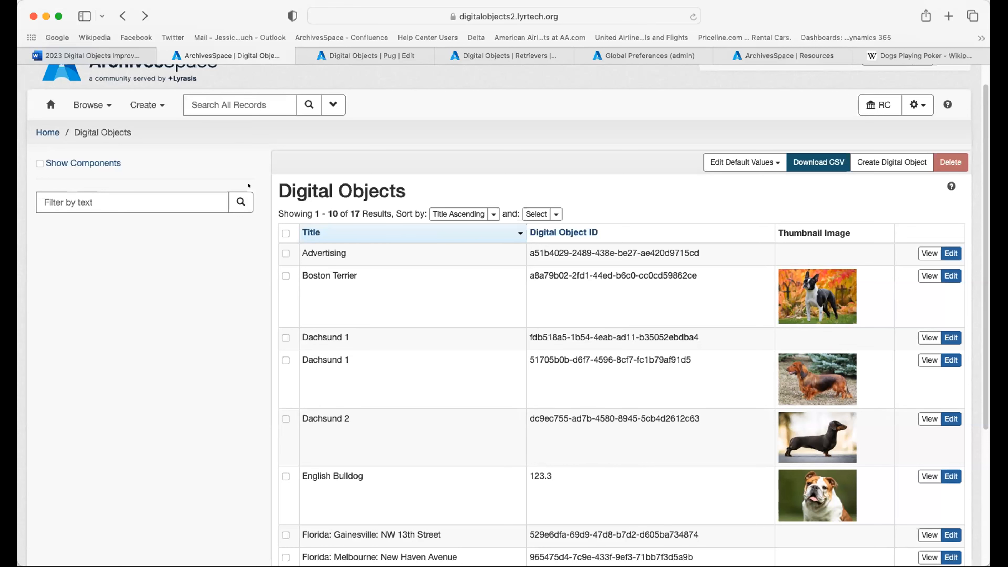
# Switch to the Pug digital object's edit page and save the record's pending changes.
pyautogui.scroll(2, 248, 223)
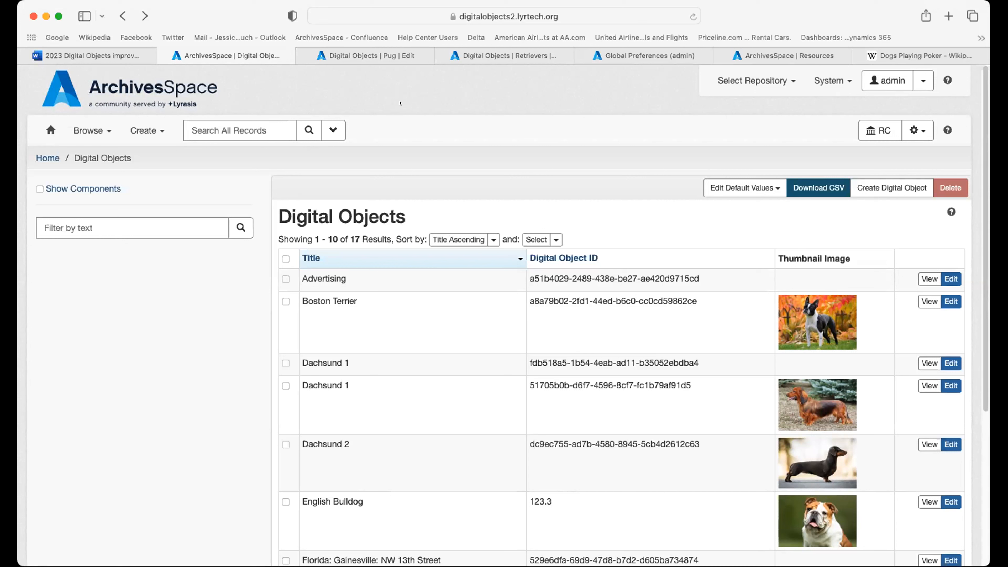
pyautogui.click(341, 55)
pyautogui.scroll(-3, 358, 195)
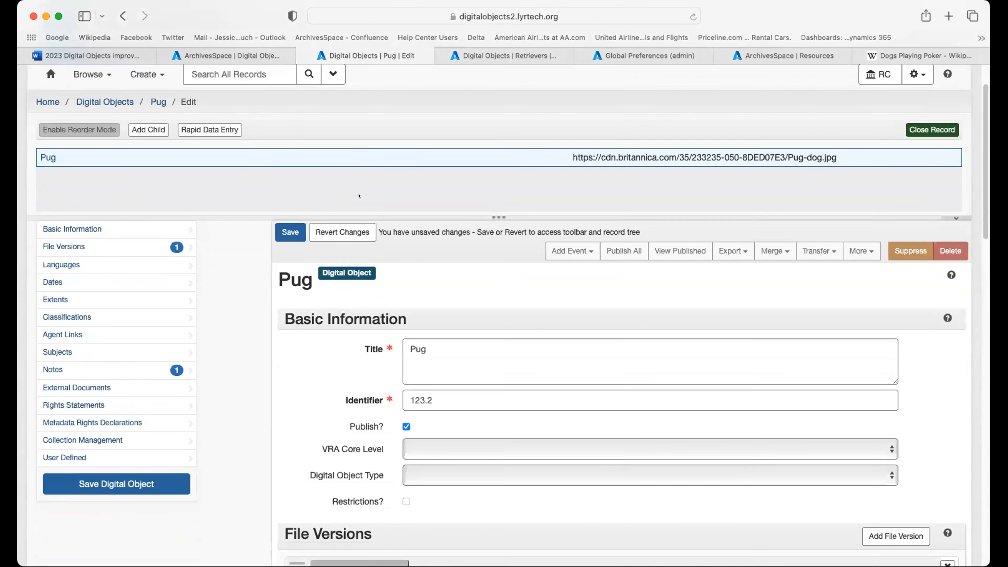
pyautogui.scroll(-1, 359, 195)
pyautogui.click(291, 219)
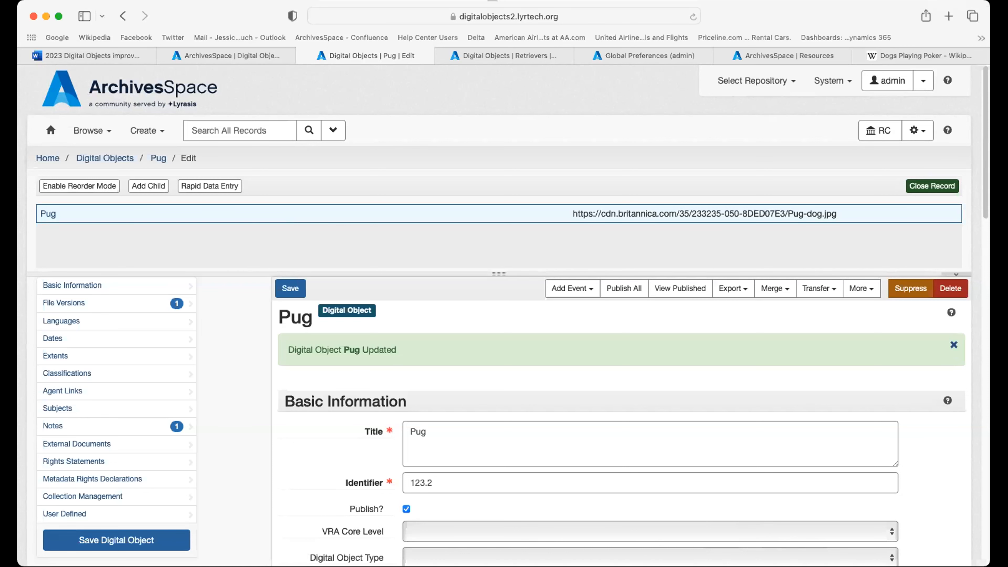
# Review the Pug record's basic information and file version fields.
pyautogui.scroll(-1, 239, 404)
pyautogui.scroll(-1, 239, 404)
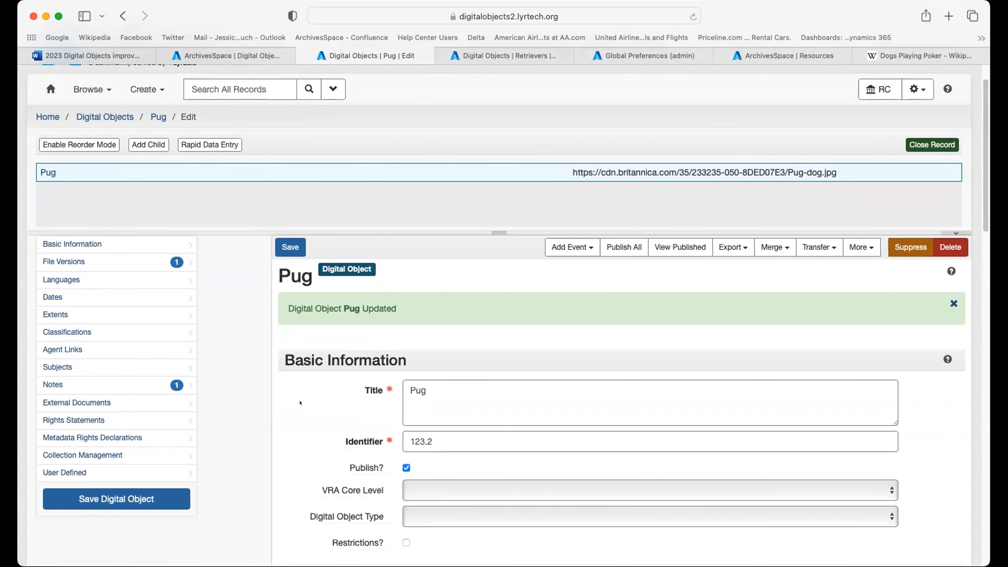
pyautogui.scroll(-5, 299, 403)
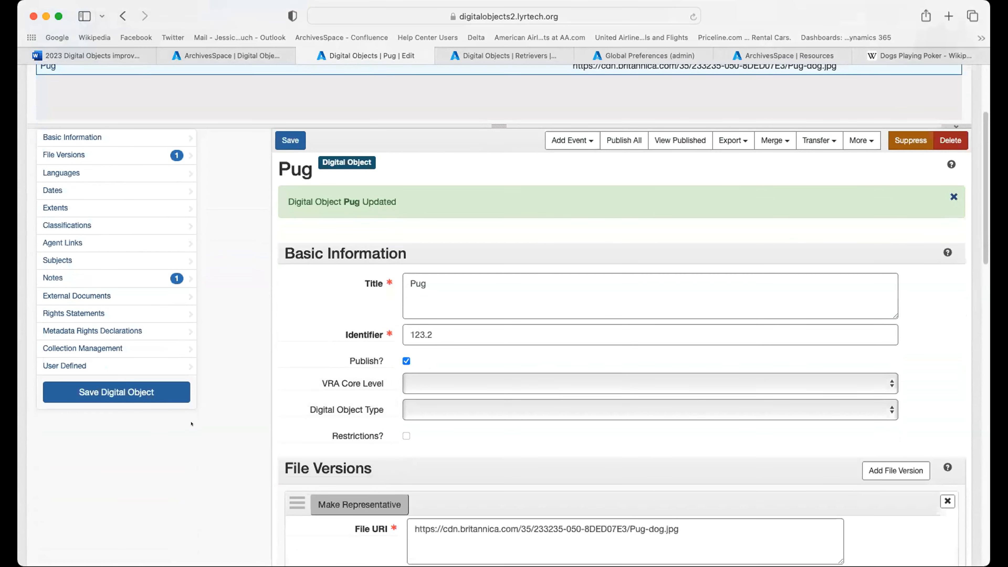
pyautogui.scroll(-2, 198, 422)
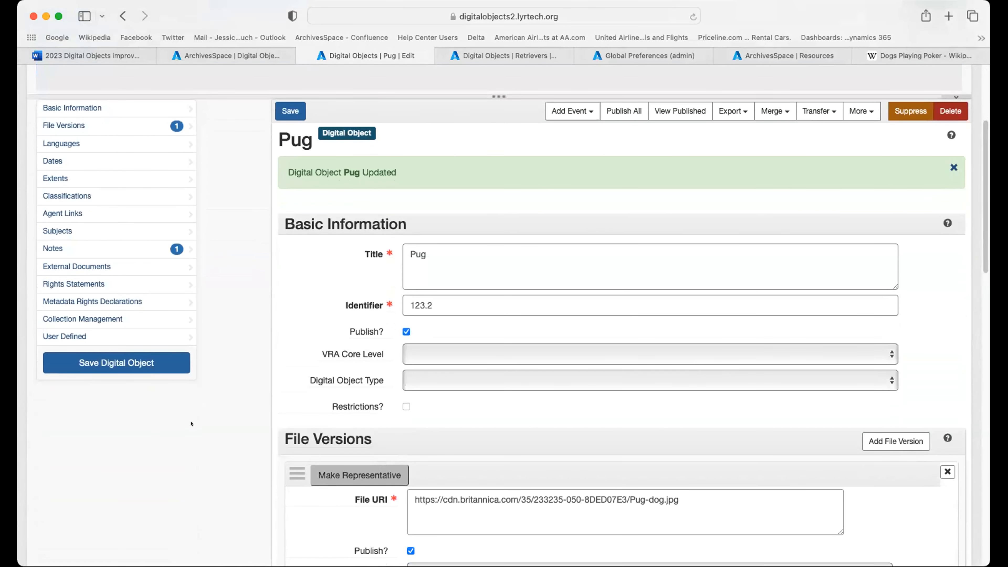
pyautogui.scroll(3, 191, 423)
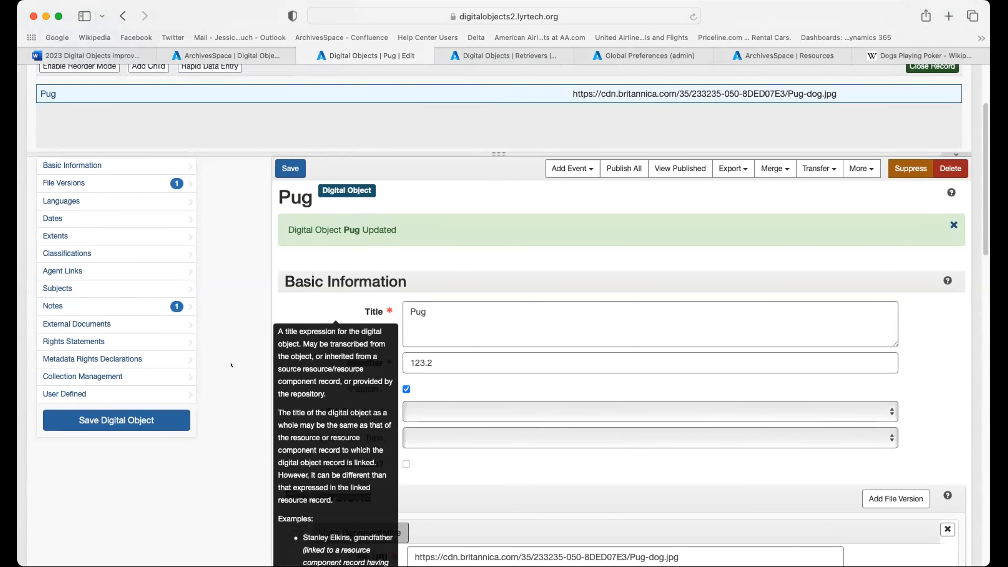
pyautogui.scroll(-5, 150, 396)
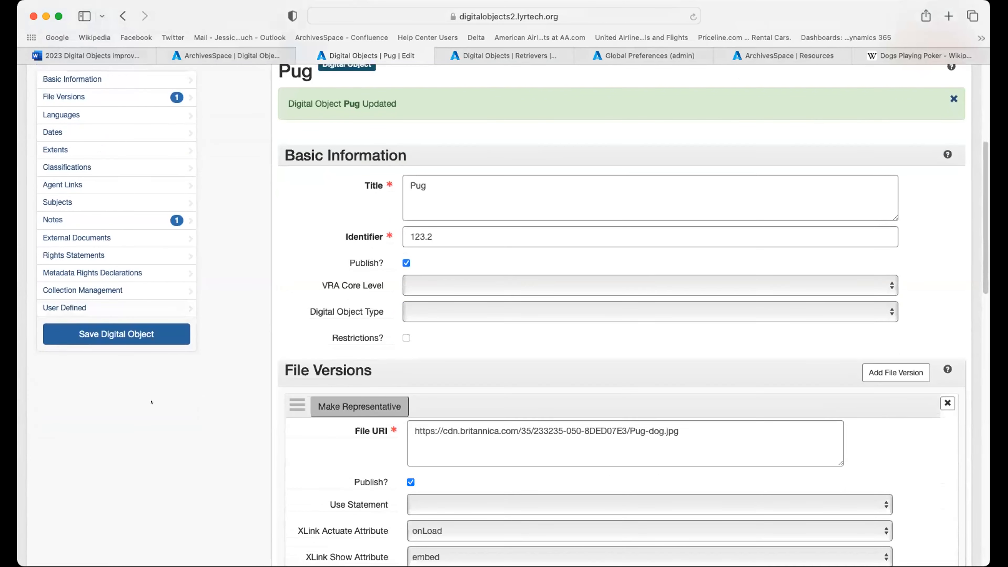
pyautogui.scroll(-3, 151, 402)
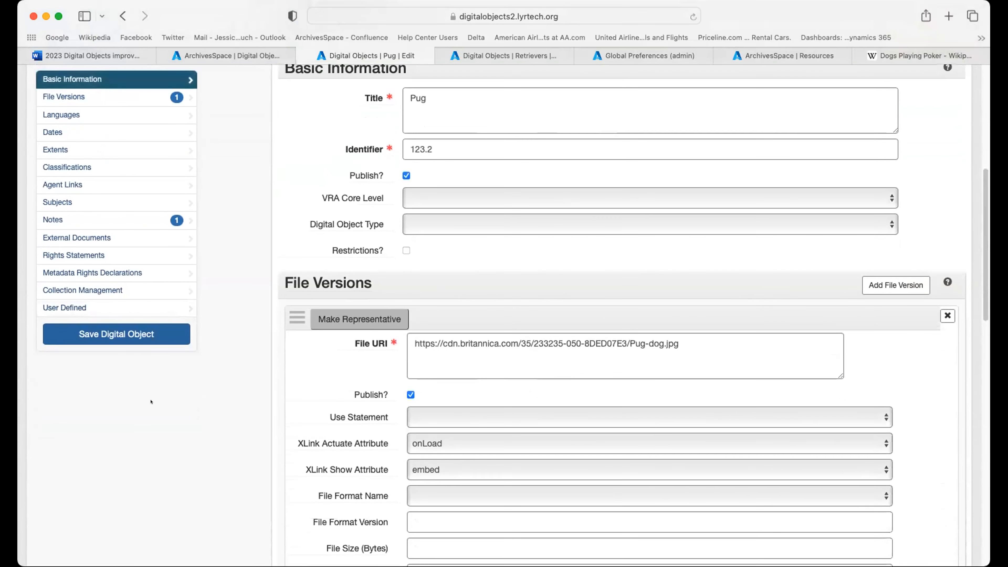
pyautogui.scroll(-4, 151, 402)
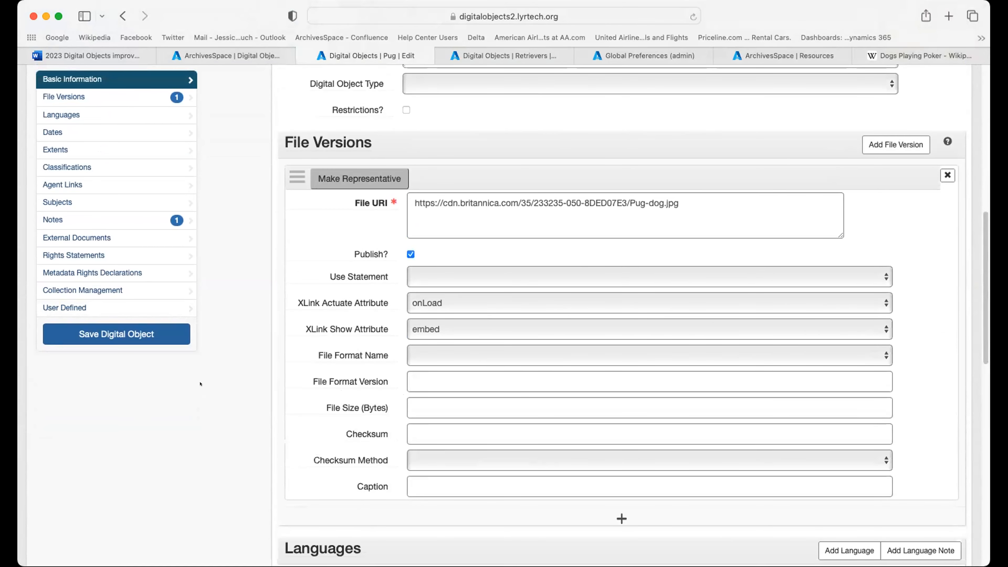
pyautogui.scroll(8, 200, 384)
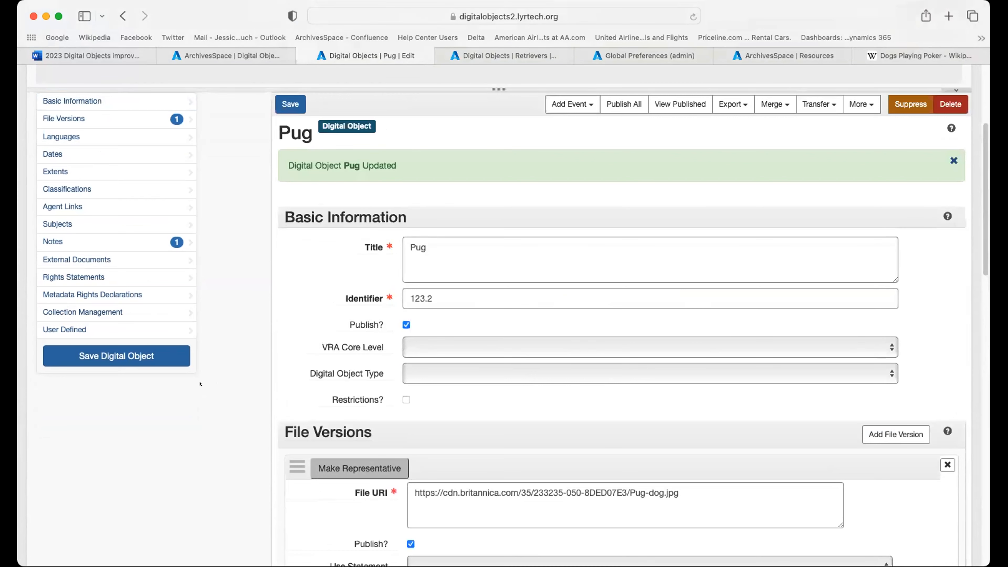
pyautogui.scroll(5, 200, 383)
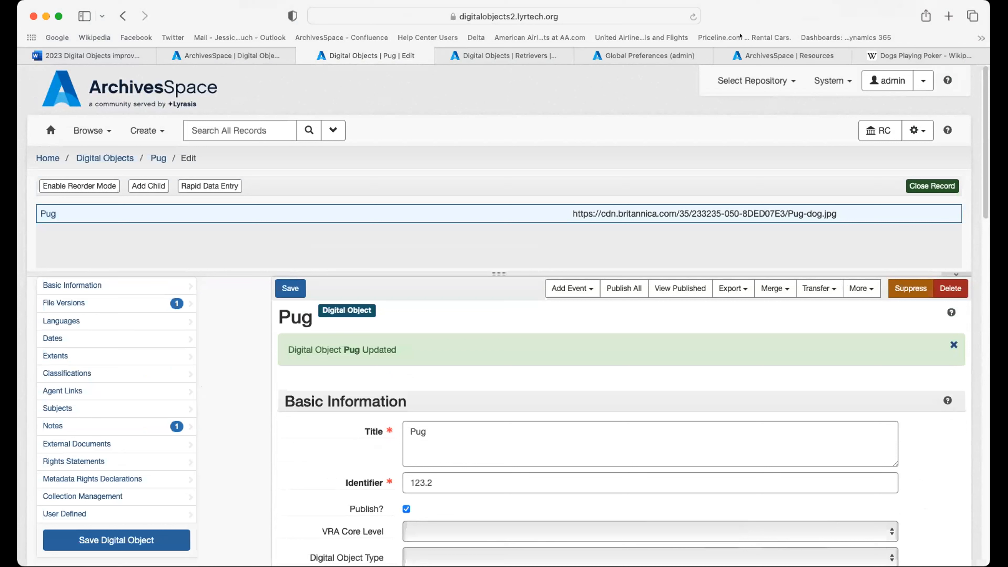
# Switch to the Retrievers digital object and examine its component tree, record toolbar and basic information.
pyautogui.click(489, 54)
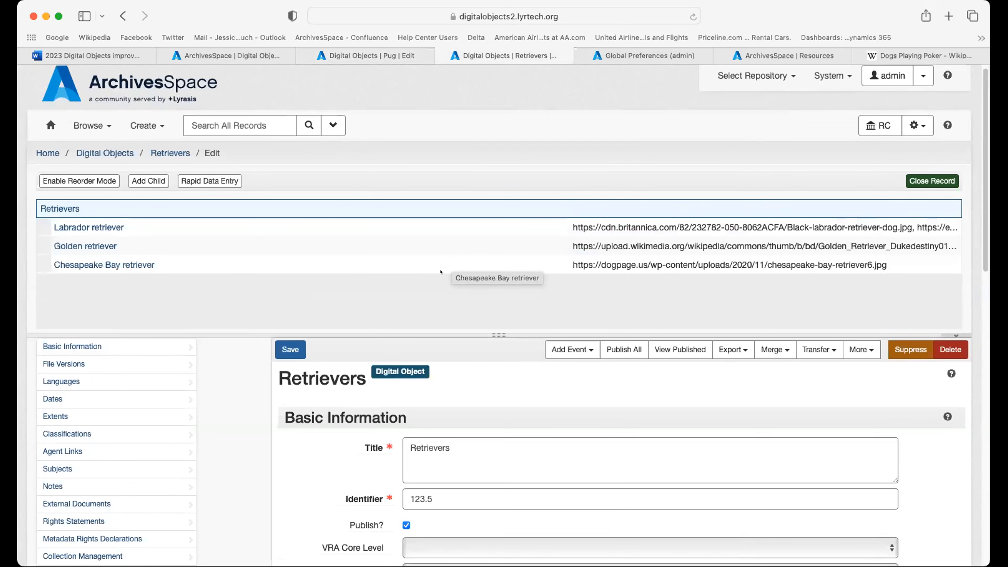
pyautogui.scroll(-1, 122, 213)
pyautogui.scroll(-1, 144, 315)
pyautogui.scroll(-4, 144, 315)
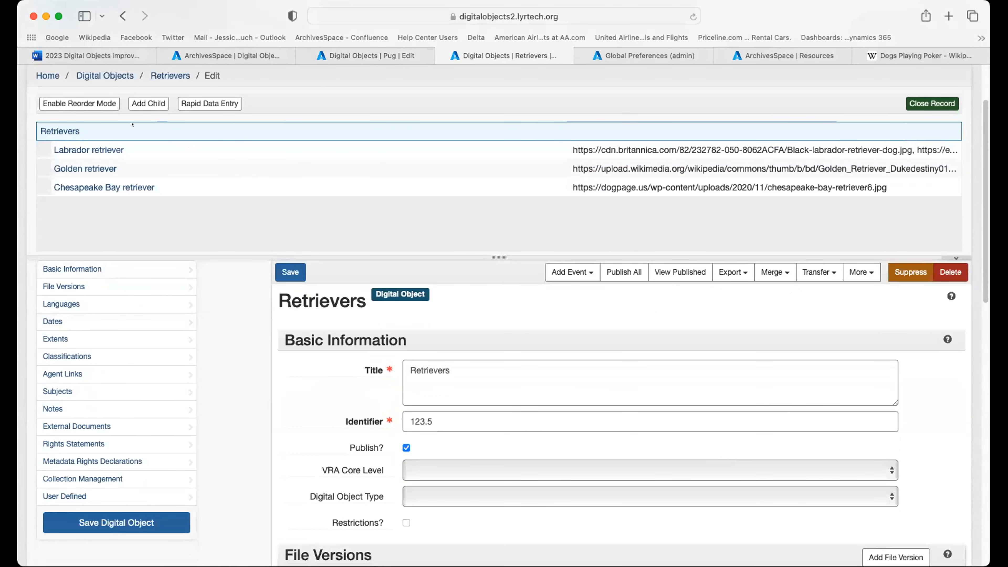
pyautogui.scroll(-2, 388, 272)
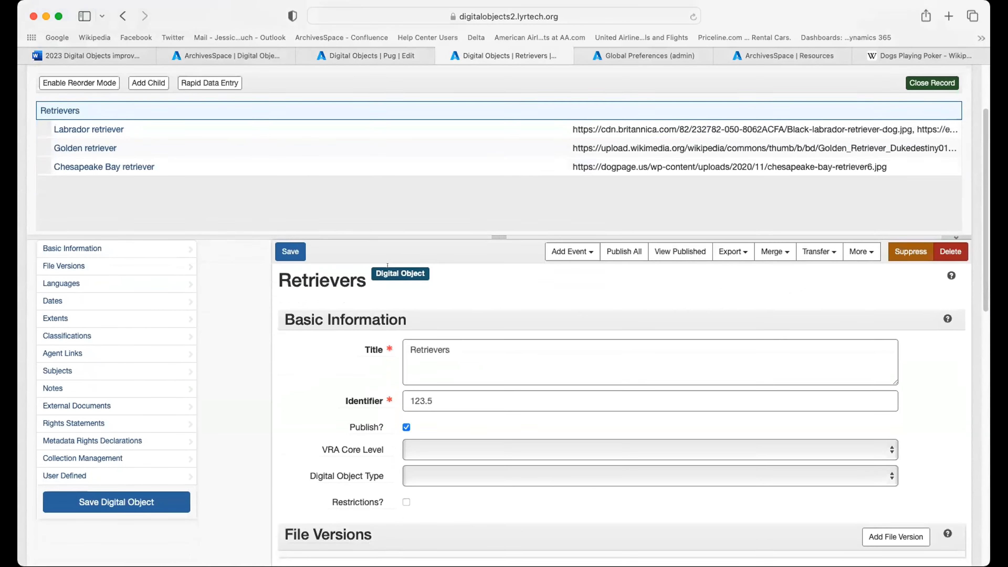
pyautogui.scroll(5, 388, 272)
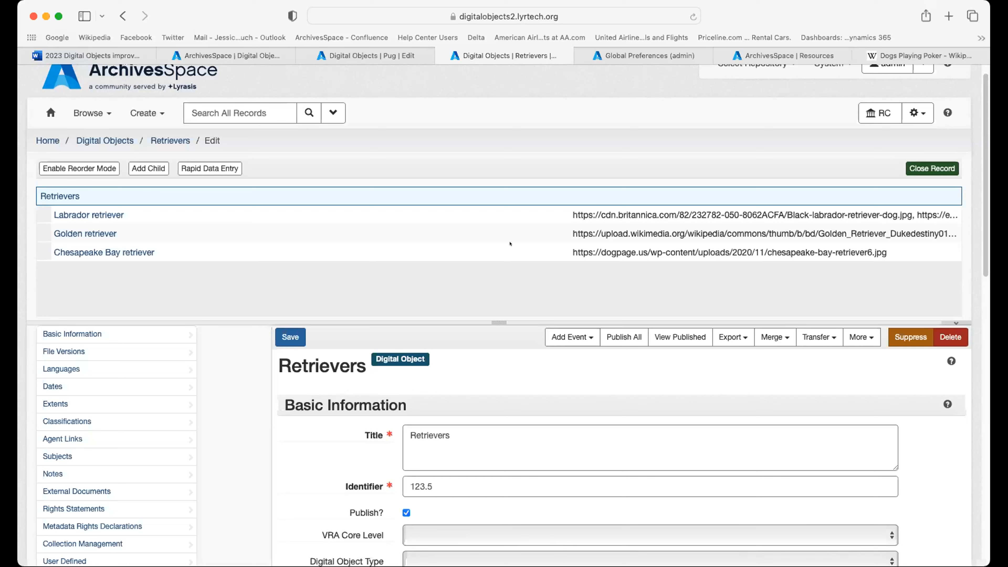
# Return to the Pug record and compare its tree, toolbar and form layout with the Retrievers record.
pyautogui.click(357, 56)
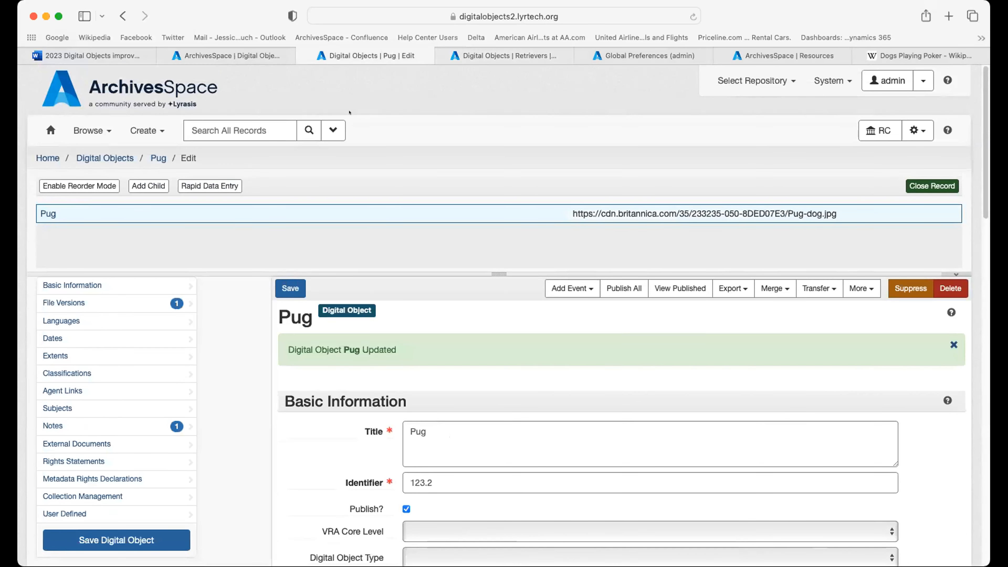
pyautogui.scroll(-5, 469, 263)
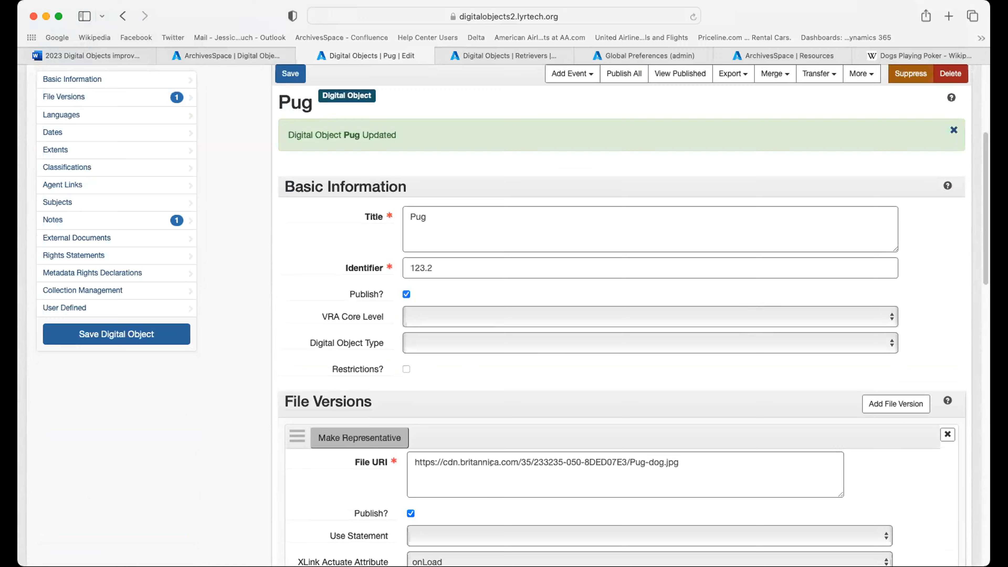
pyautogui.scroll(2, 491, 463)
pyautogui.scroll(3, 491, 464)
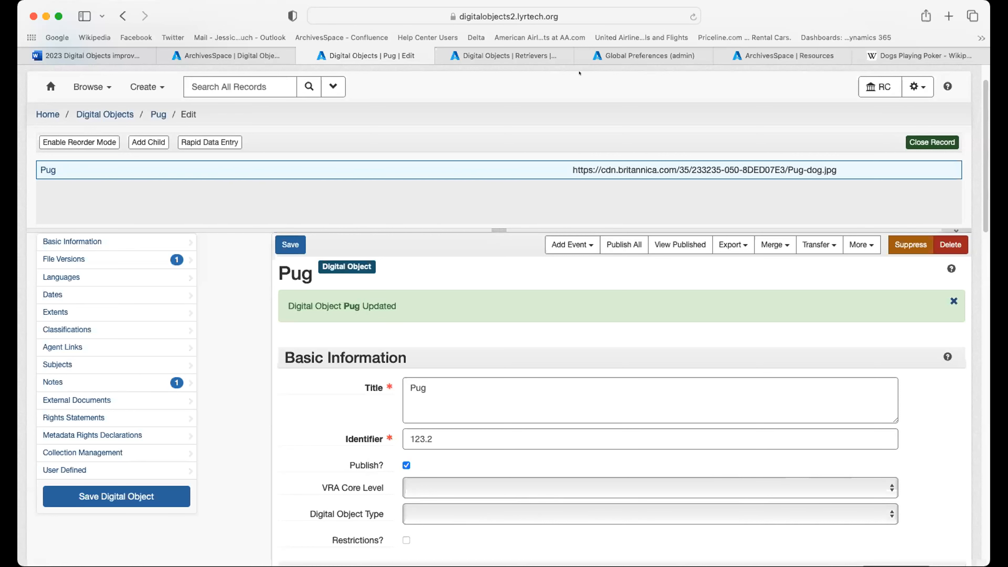
# Go back to the Retrievers record and show the export formats offered for the digital object.
pyautogui.click(508, 60)
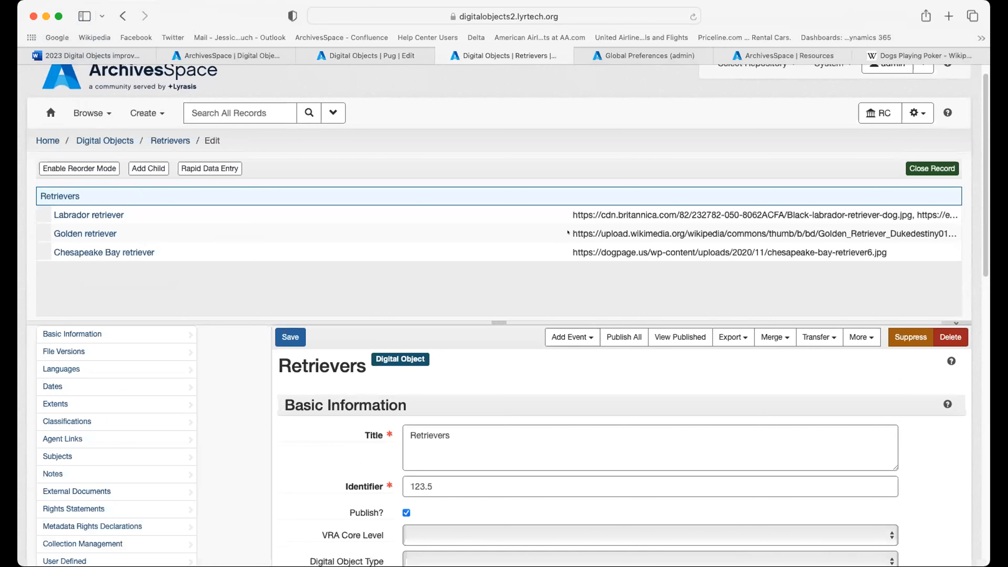
pyautogui.scroll(2, 561, 275)
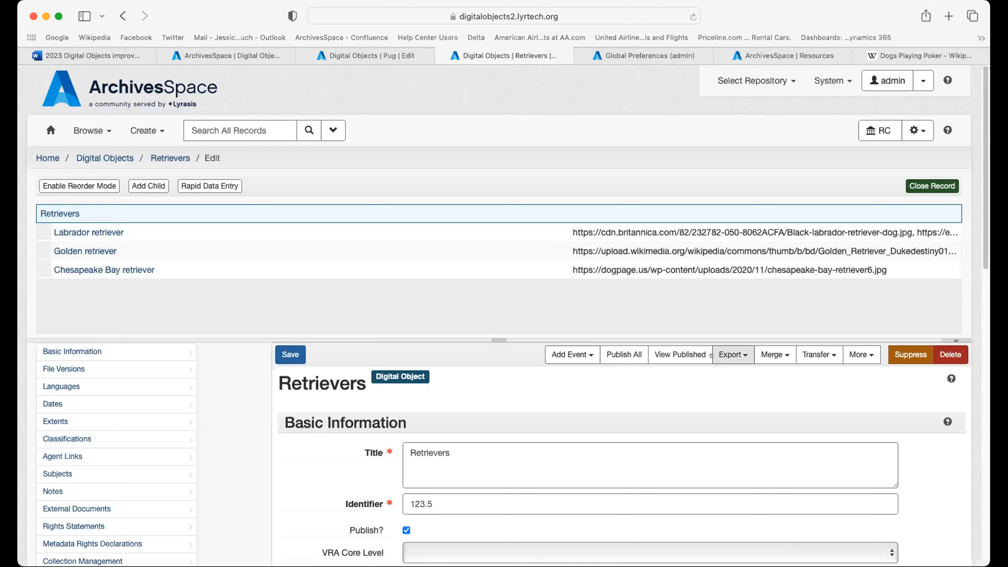
pyautogui.click(721, 354)
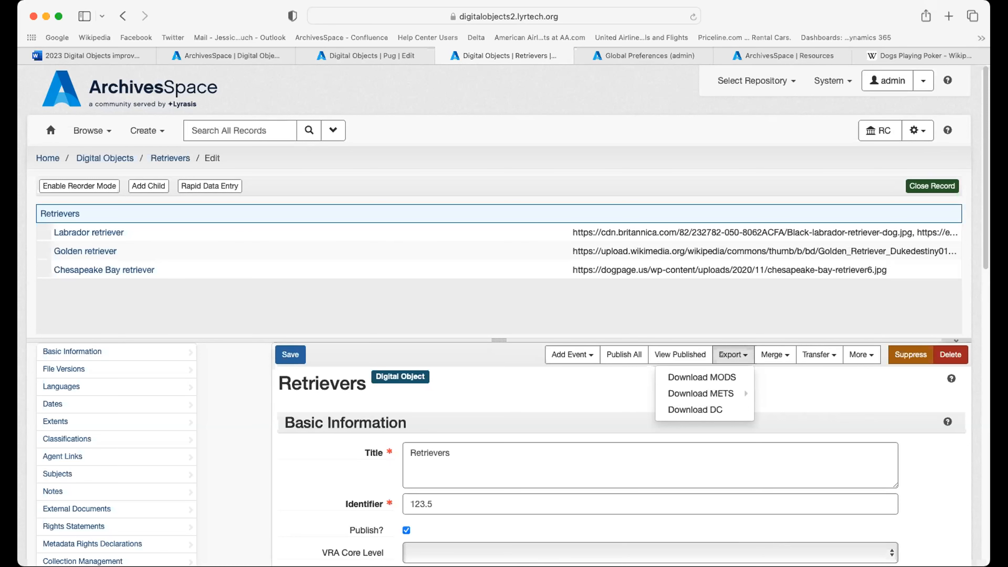
# Return to the Pug record and examine its file version section, including the Make Representative explanation.
pyautogui.click(379, 64)
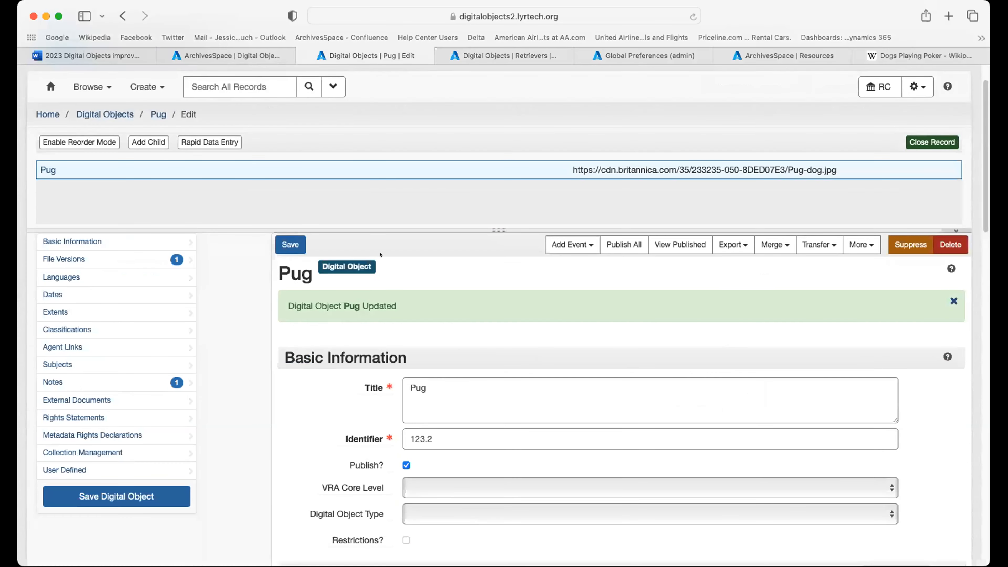
pyautogui.scroll(-3, 380, 255)
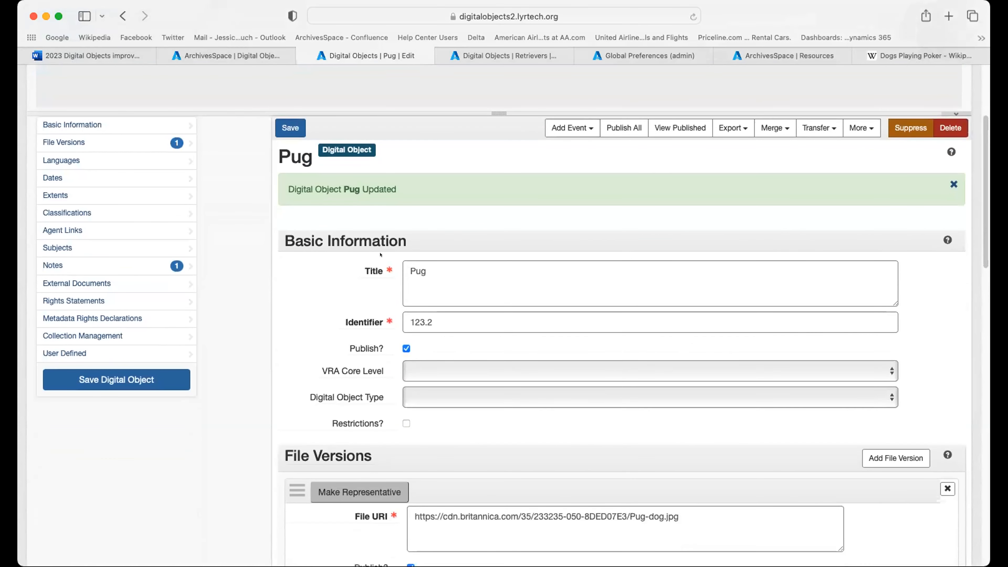
pyautogui.scroll(-1, 380, 255)
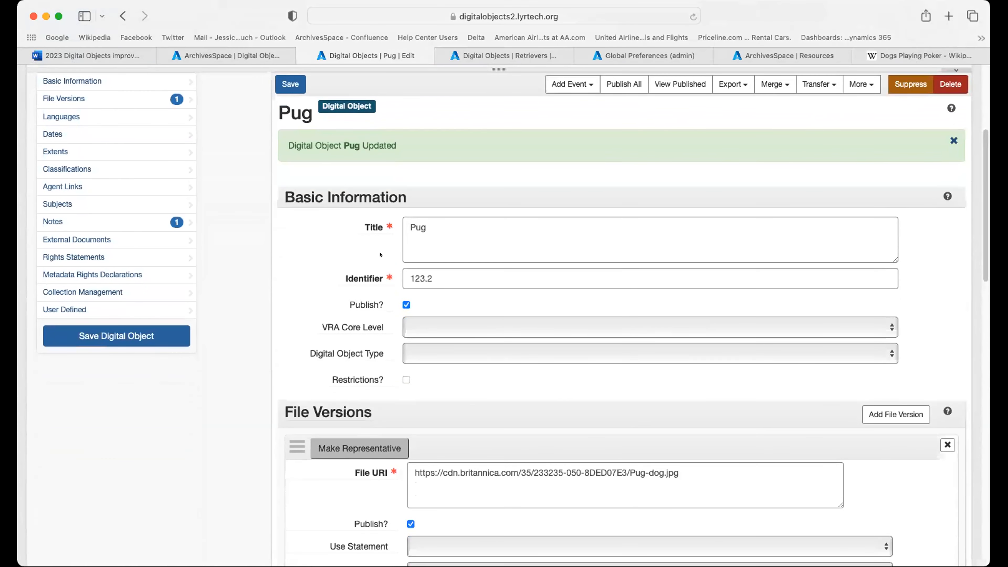
pyautogui.scroll(-5, 359, 252)
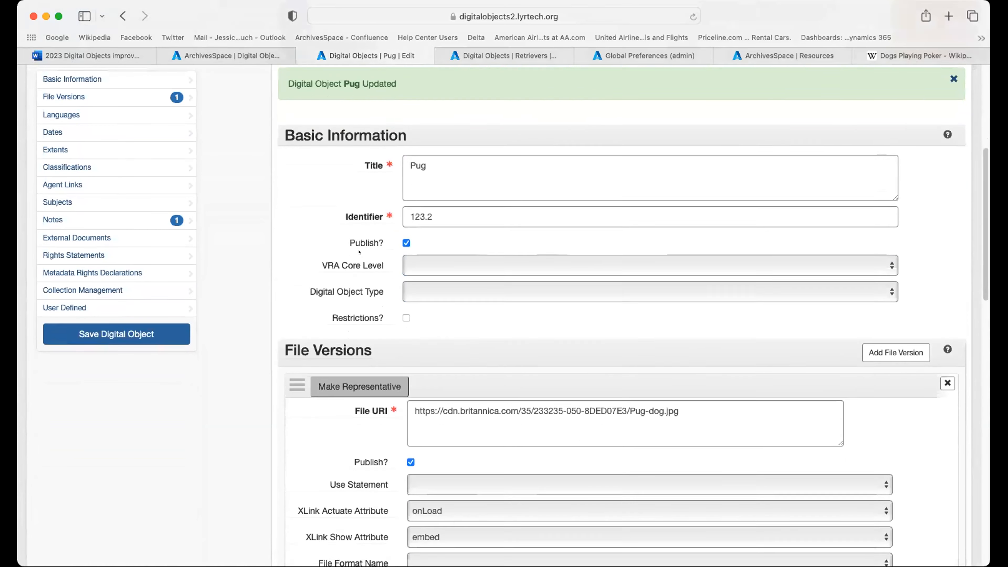
pyautogui.scroll(-3, 353, 246)
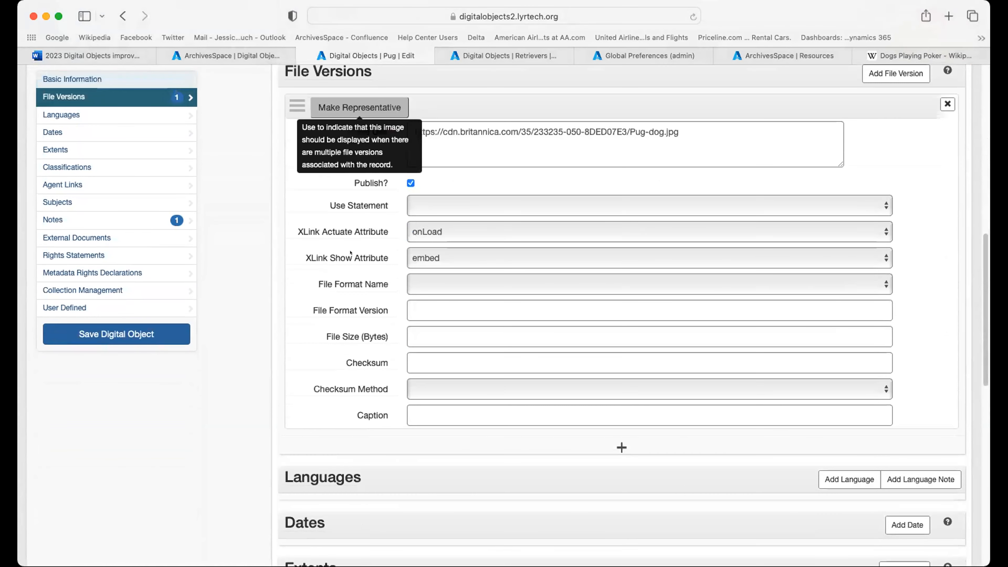
pyautogui.scroll(1, 230, 254)
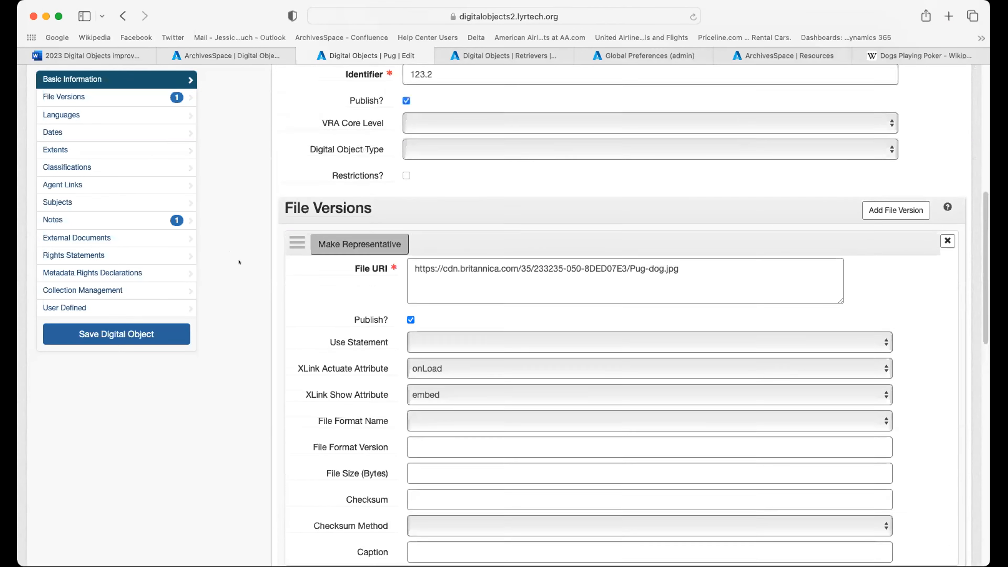
pyautogui.scroll(-3, 239, 275)
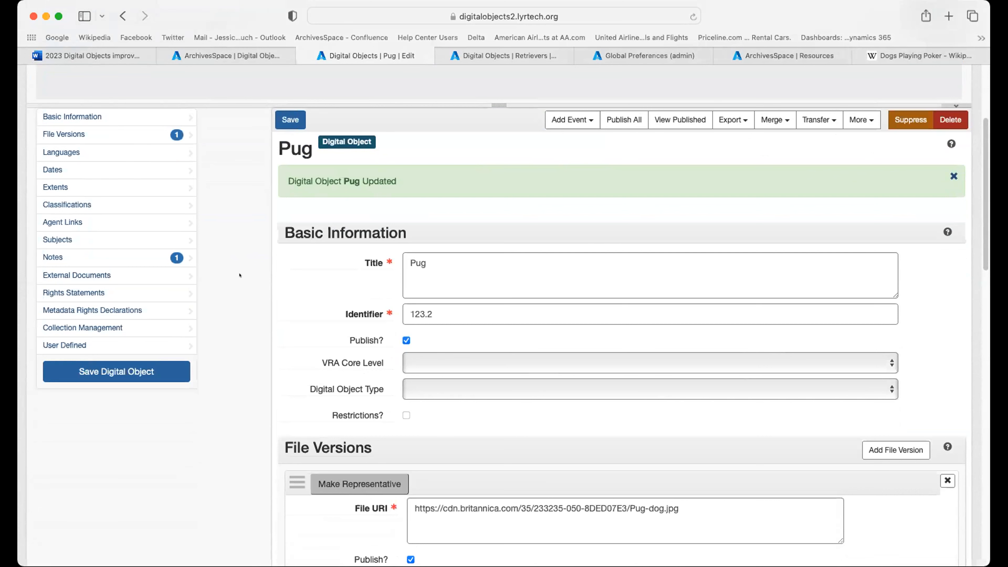
pyautogui.scroll(-5, 239, 275)
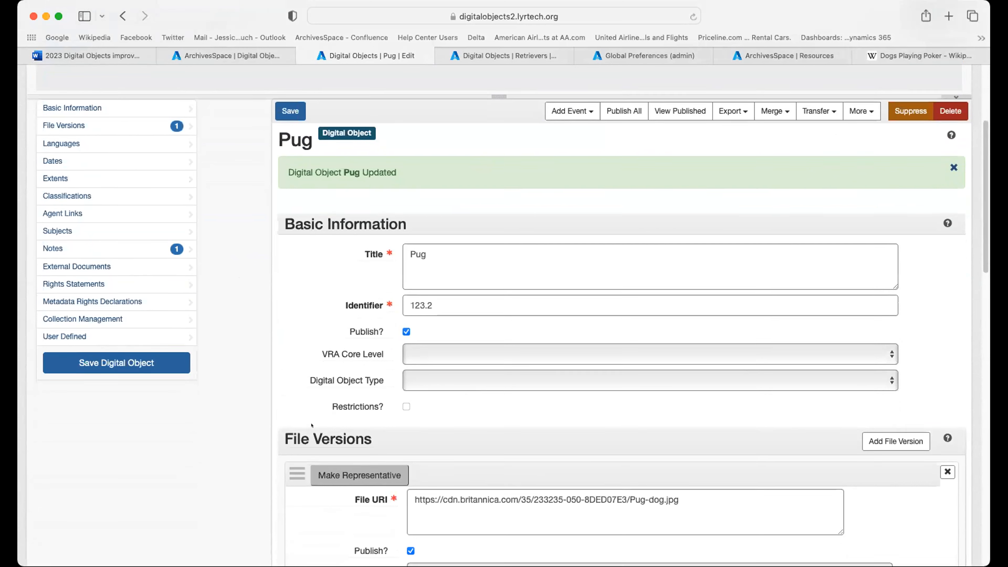
# Look through the Use Statement options of Pug's file version without choosing one.
pyautogui.click(417, 446)
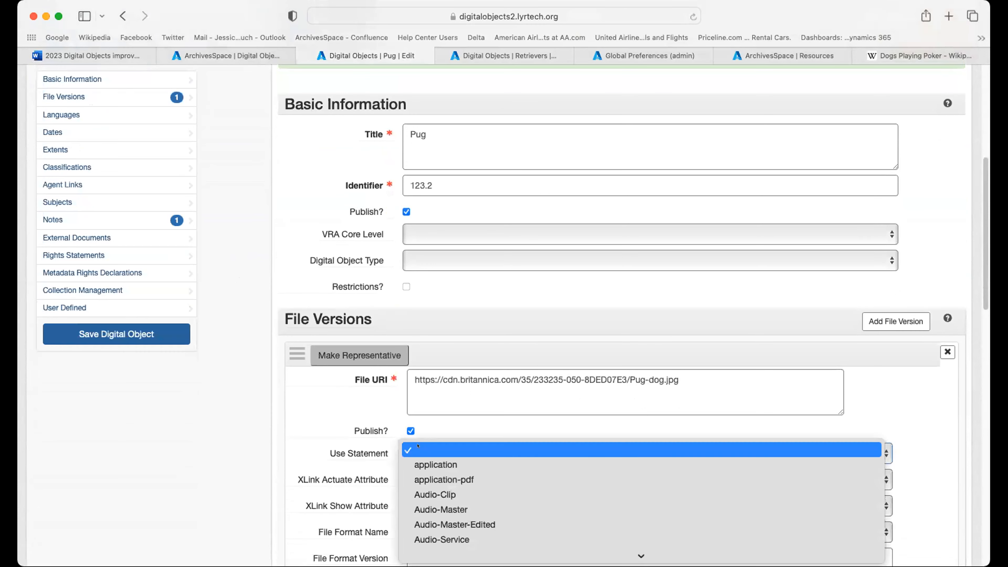
pyautogui.scroll(-6, 430, 463)
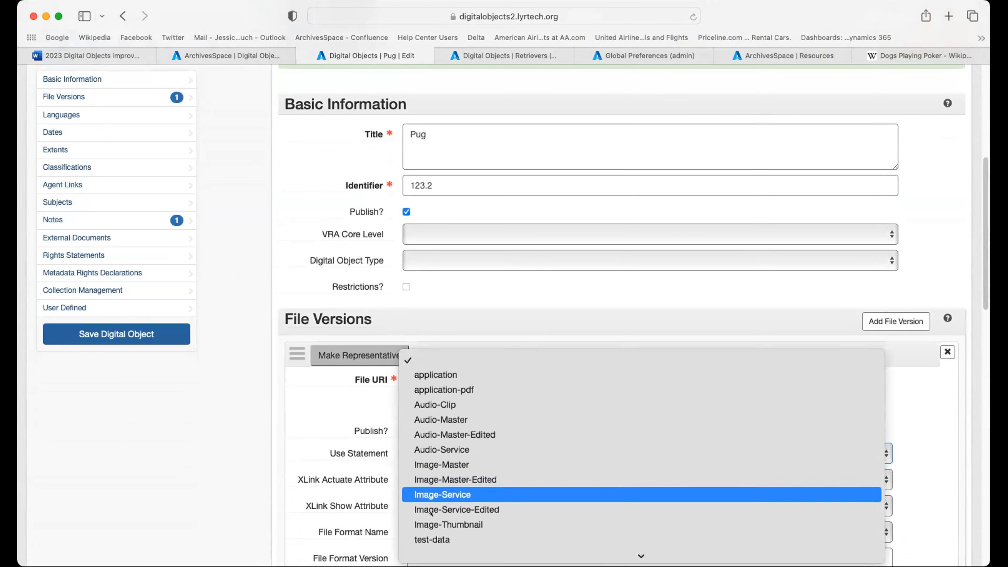
pyautogui.click(261, 432)
# Add a second, blank file version beneath the Pug-dog.jpg file version in the Pug record.
pyautogui.scroll(-1, 279, 413)
pyautogui.scroll(-5, 279, 414)
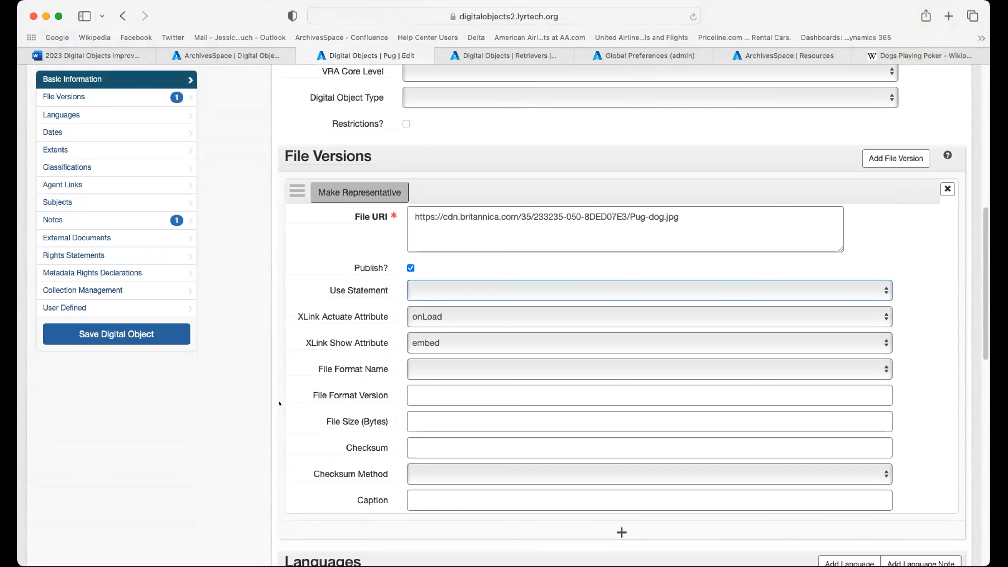
pyautogui.scroll(-1, 279, 403)
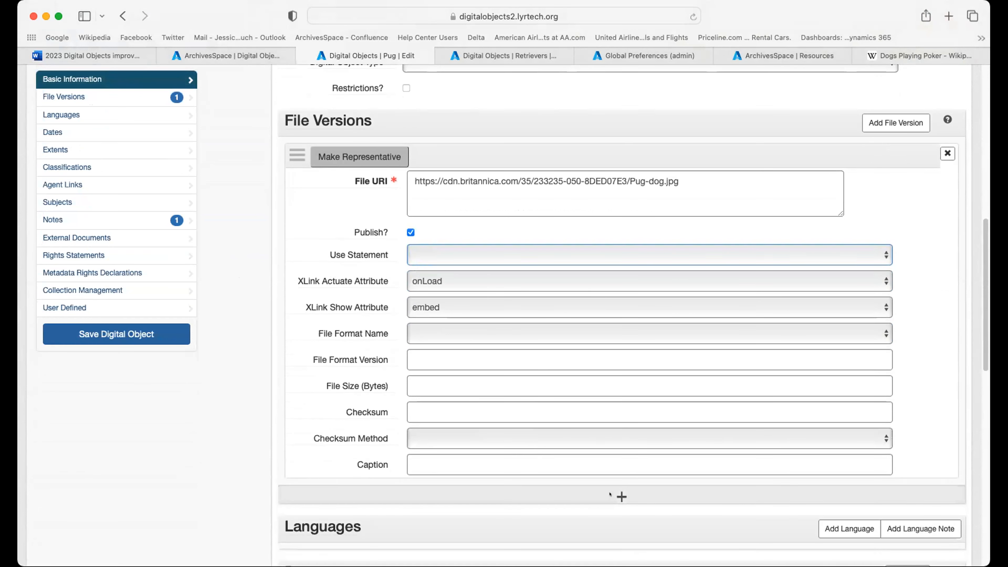
pyautogui.click(612, 495)
pyautogui.scroll(-2, 609, 493)
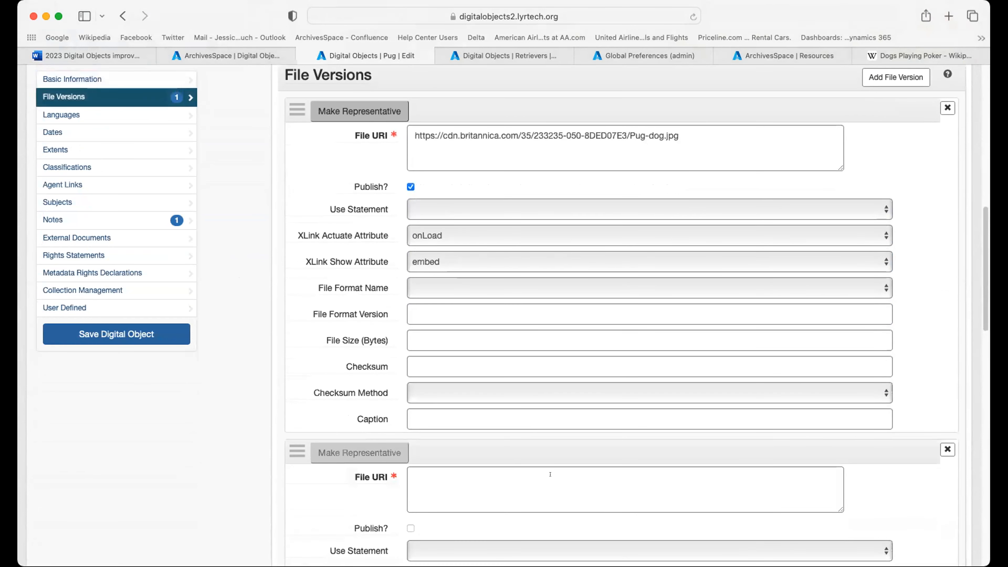
# Enter .tiff as the File URI of the second file version in the Pug record.
pyautogui.click(550, 474)
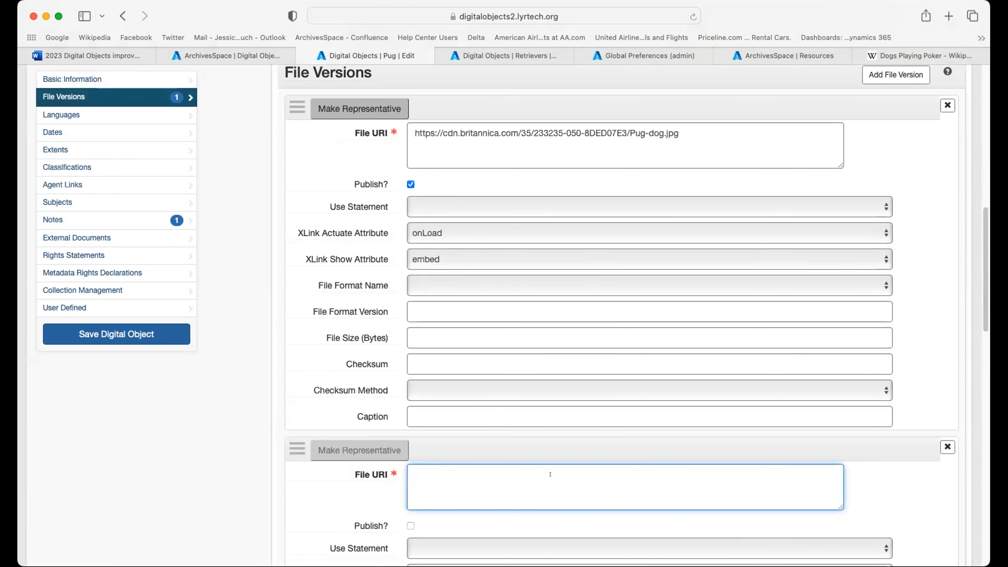
pyautogui.write('.tuff')
pyautogui.press('BackSpace')
pyautogui.press('BackSpace')
pyautogui.press('BackSpace')
pyautogui.press('BackSpace')
pyautogui.write('tiff')
# Add a third file version below the .tiff one and enter thumbnail as its File URI.
pyautogui.scroll(-5, 550, 476)
pyautogui.scroll(-5, 550, 477)
pyautogui.click(621, 375)
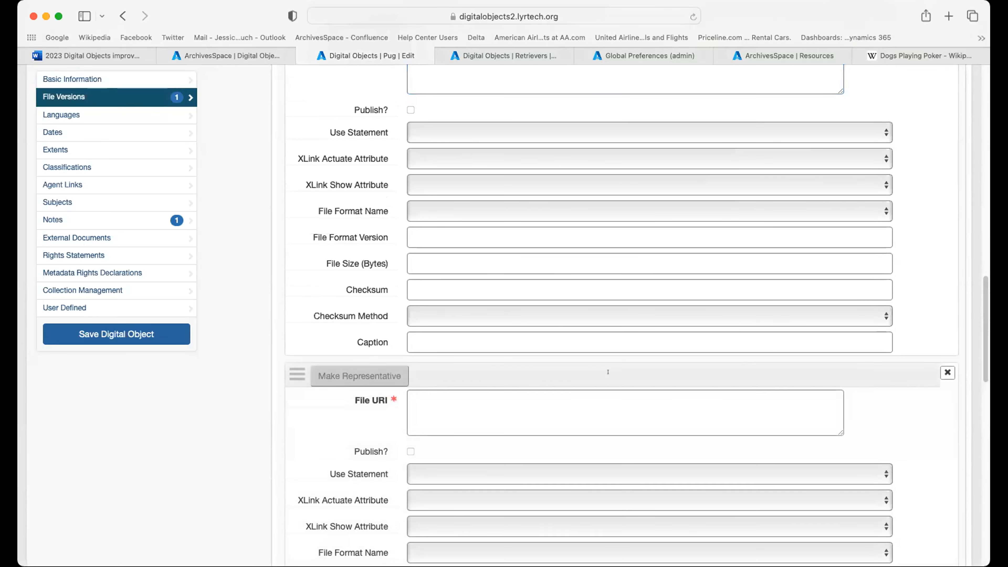
pyautogui.write('th')
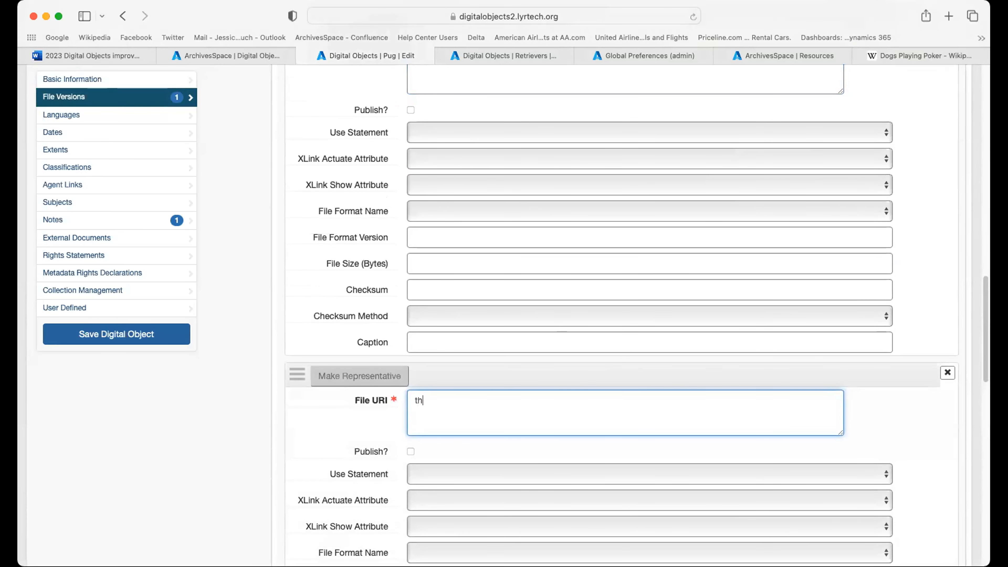
pyautogui.write('umbnail')
# Remove the .tiff and thumbnail file versions from the Pug record, leaving only the Pug-dog.jpg version.
pyautogui.scroll(6, 558, 404)
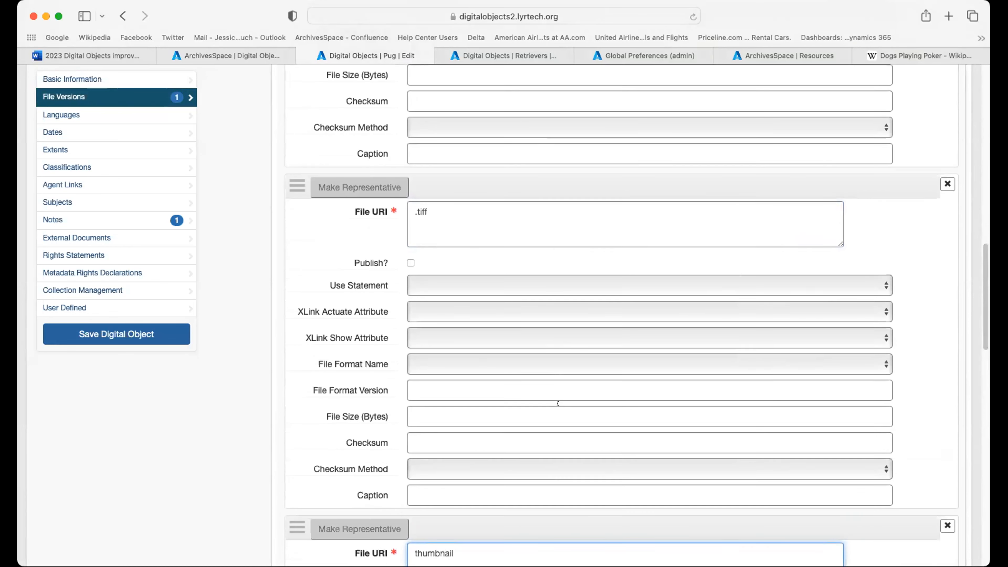
pyautogui.scroll(4, 557, 404)
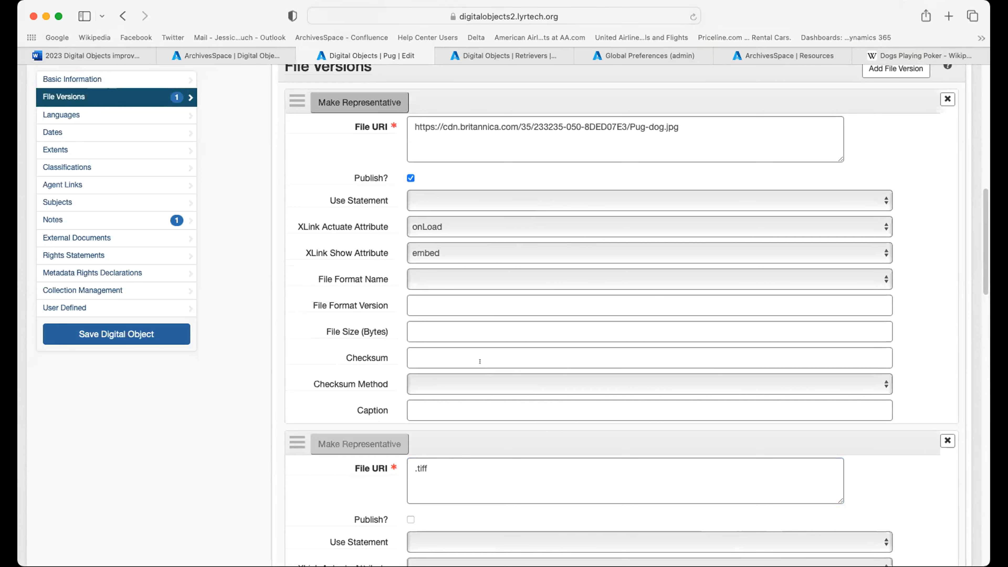
pyautogui.scroll(1, 479, 361)
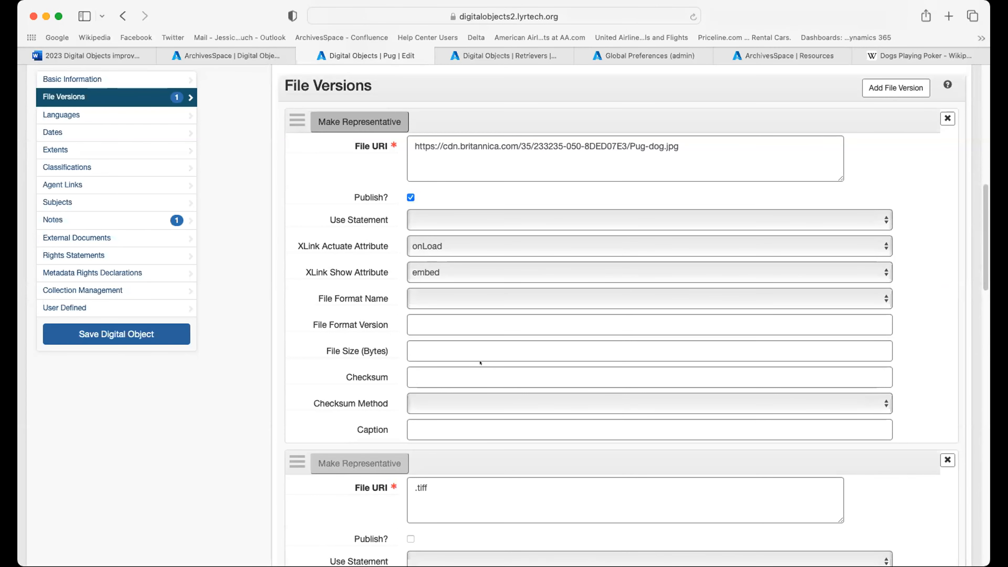
pyautogui.scroll(-2, 480, 362)
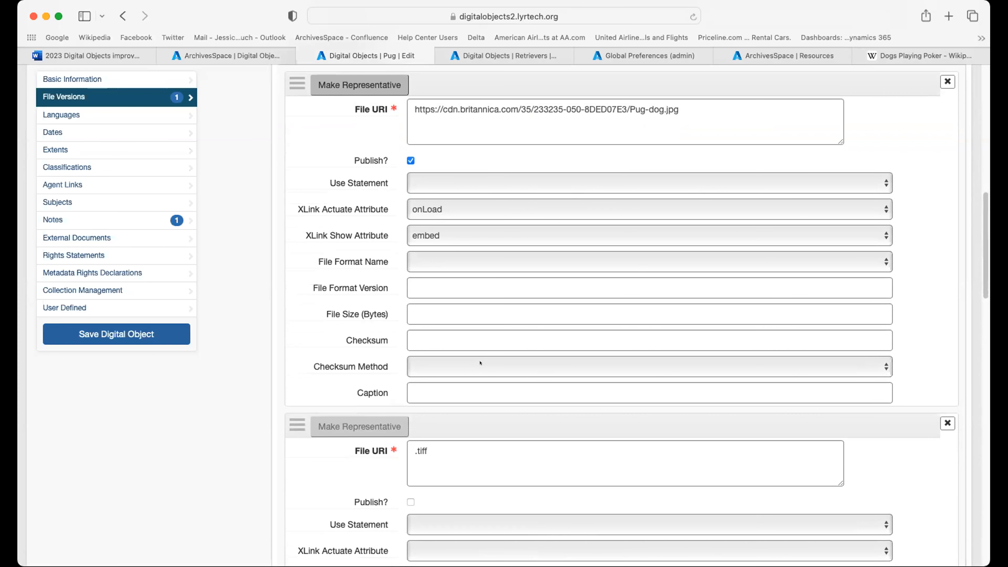
pyautogui.scroll(-3, 480, 363)
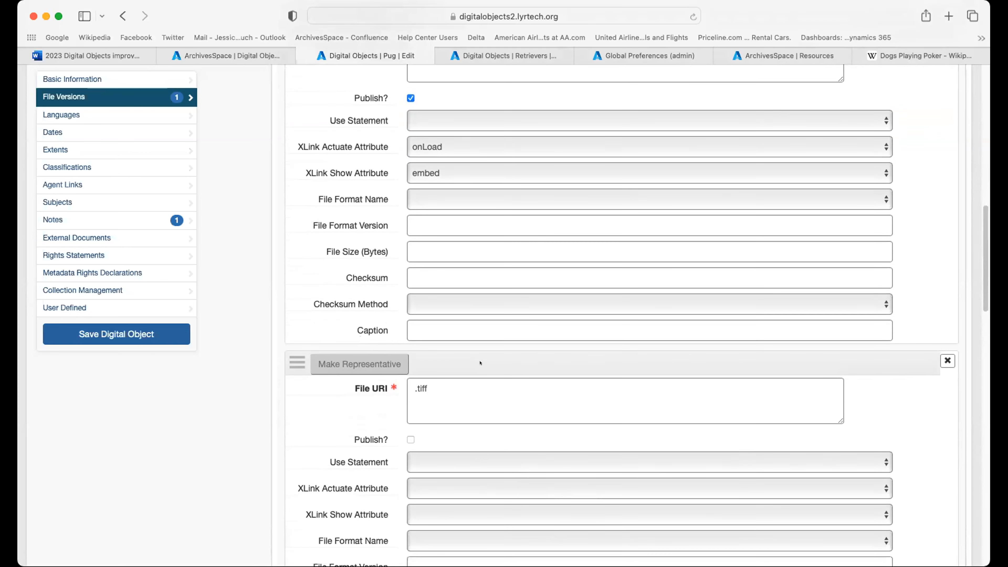
pyautogui.click(945, 358)
pyautogui.click(942, 355)
pyautogui.click(943, 357)
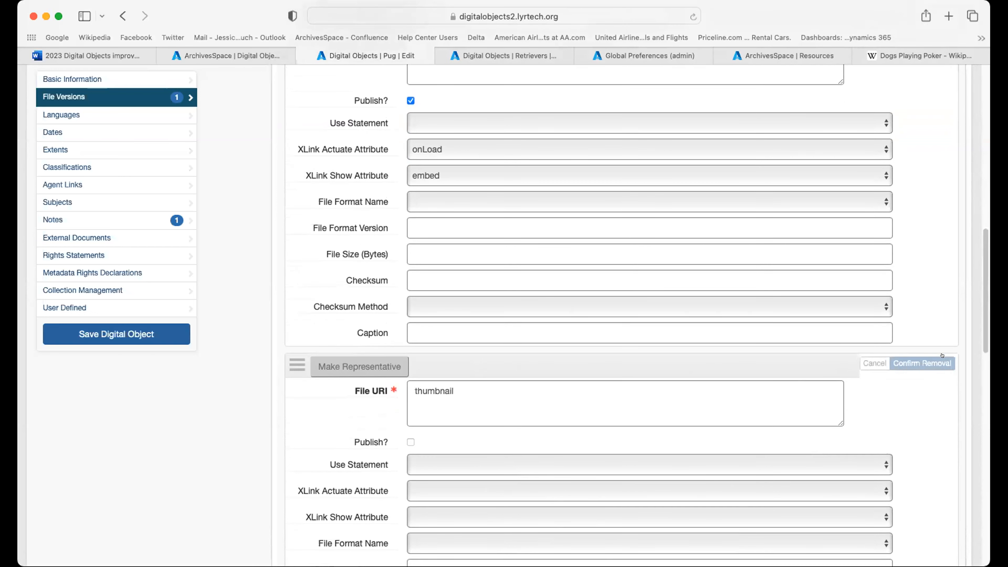
pyautogui.click(931, 356)
# Open the admin Global Preferences and examine the option to spawn description for digital object instances from the linked record.
pyautogui.scroll(5, 931, 356)
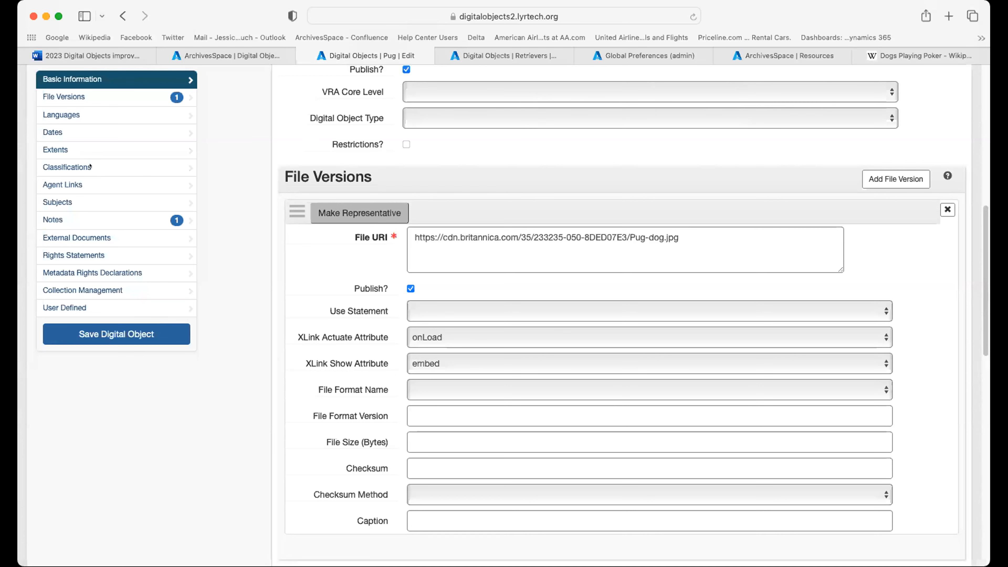
pyautogui.scroll(3, 267, 325)
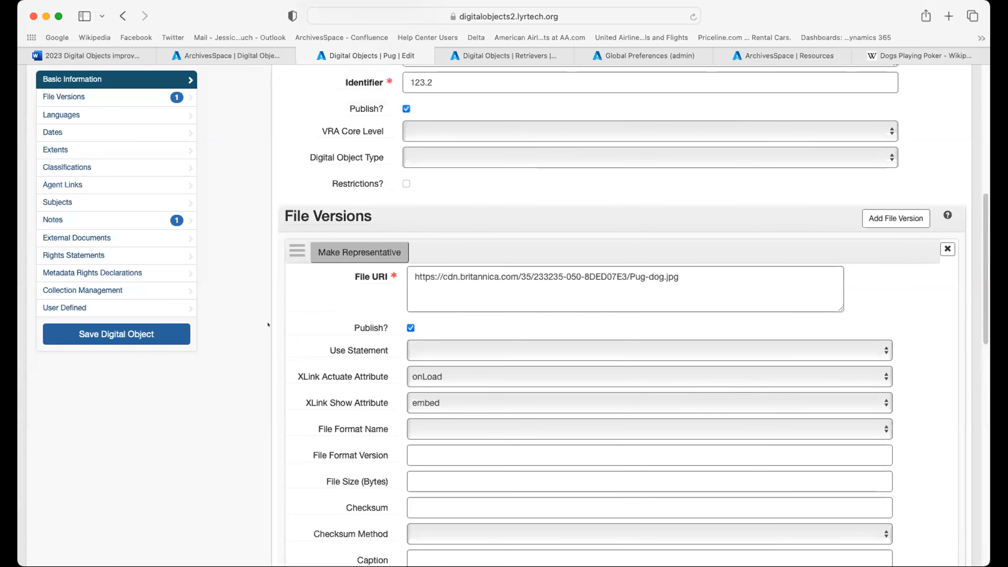
pyautogui.scroll(3, 267, 325)
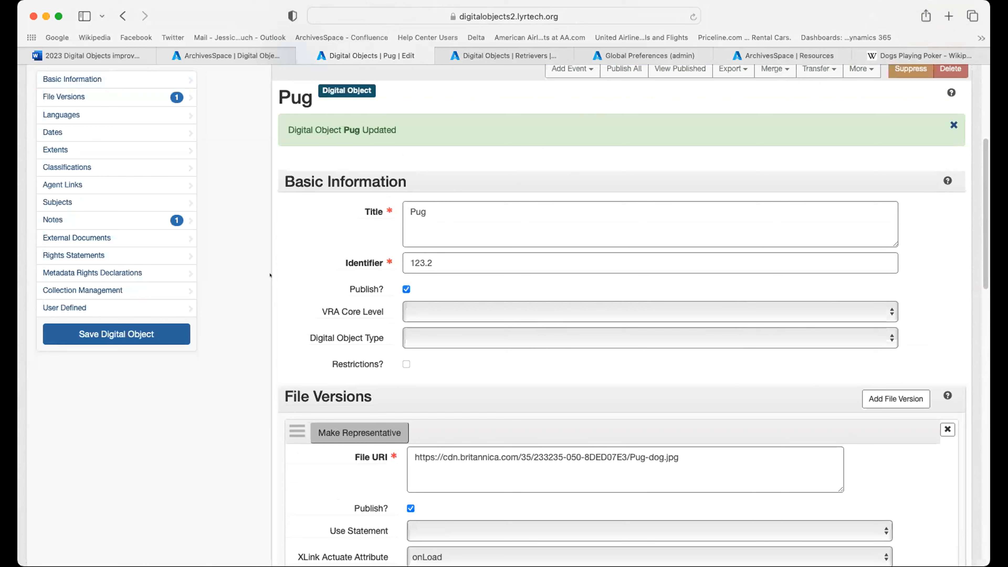
pyautogui.click(640, 55)
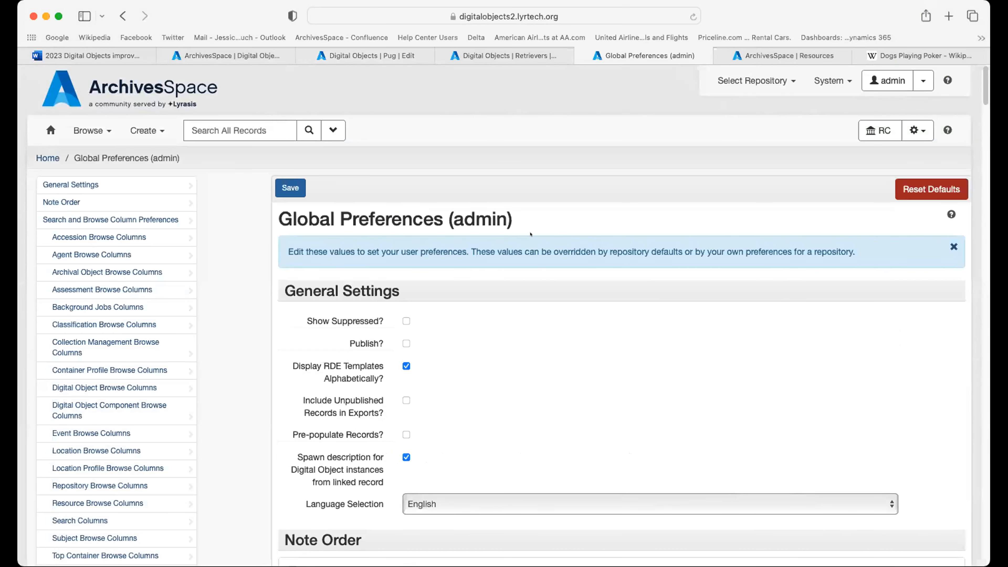
pyautogui.scroll(-1, 530, 234)
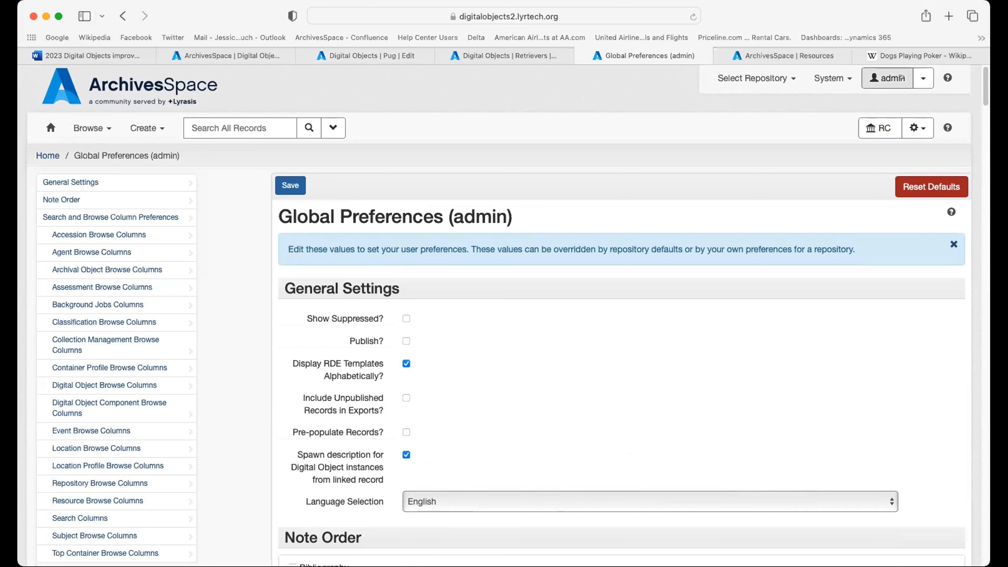
pyautogui.click(913, 77)
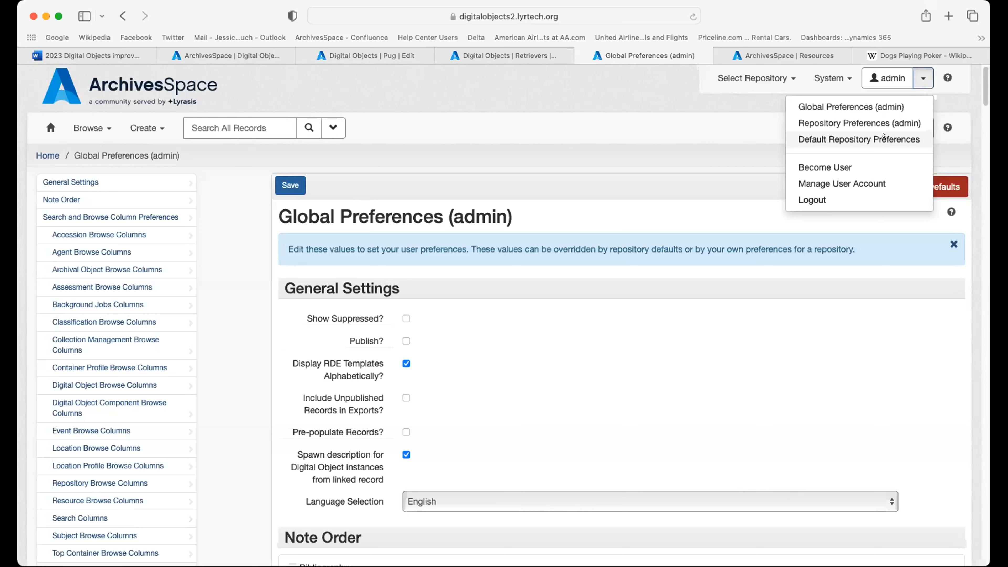
pyautogui.click(860, 106)
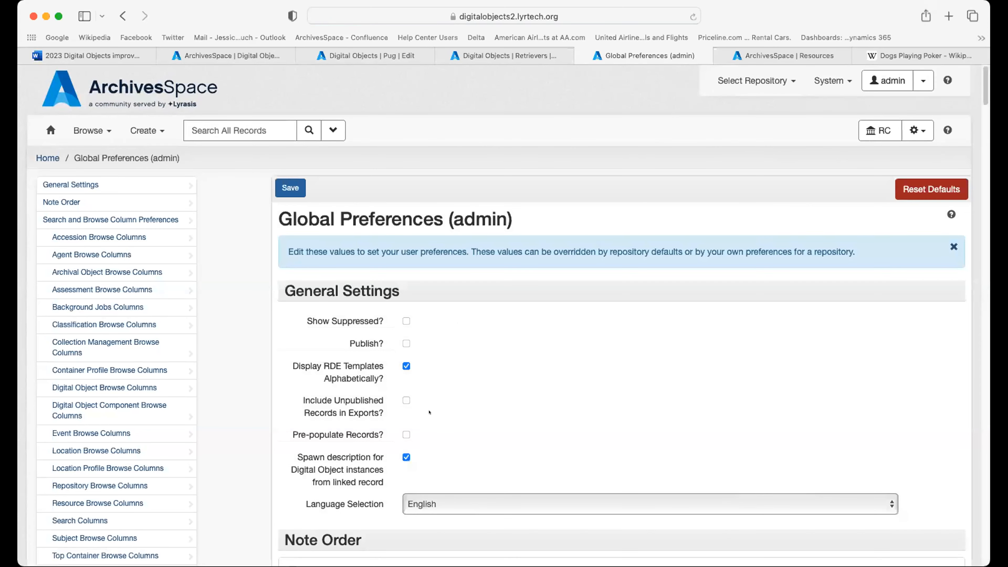
pyautogui.scroll(-1, 489, 422)
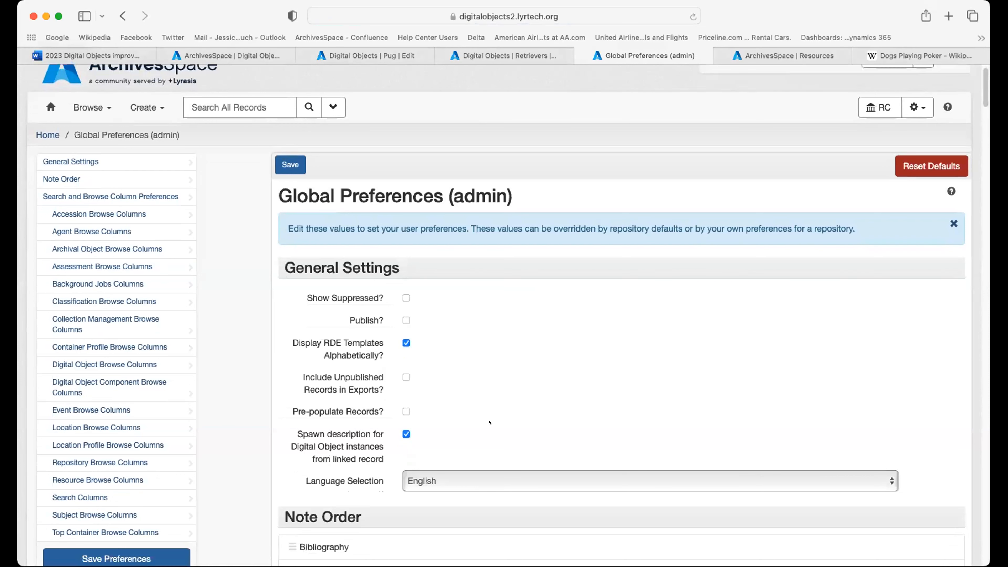
pyautogui.scroll(-1, 490, 422)
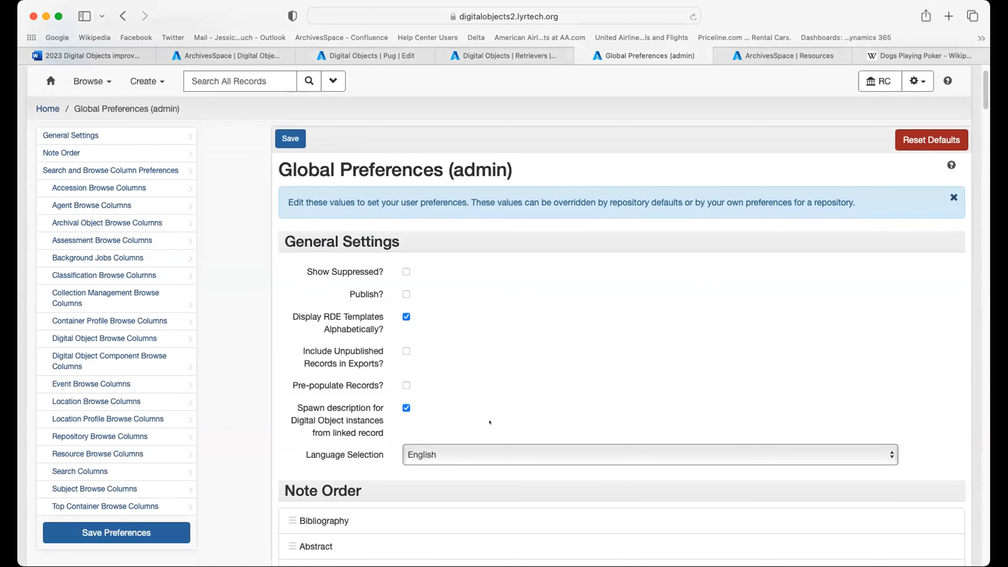
pyautogui.scroll(-1, 381, 275)
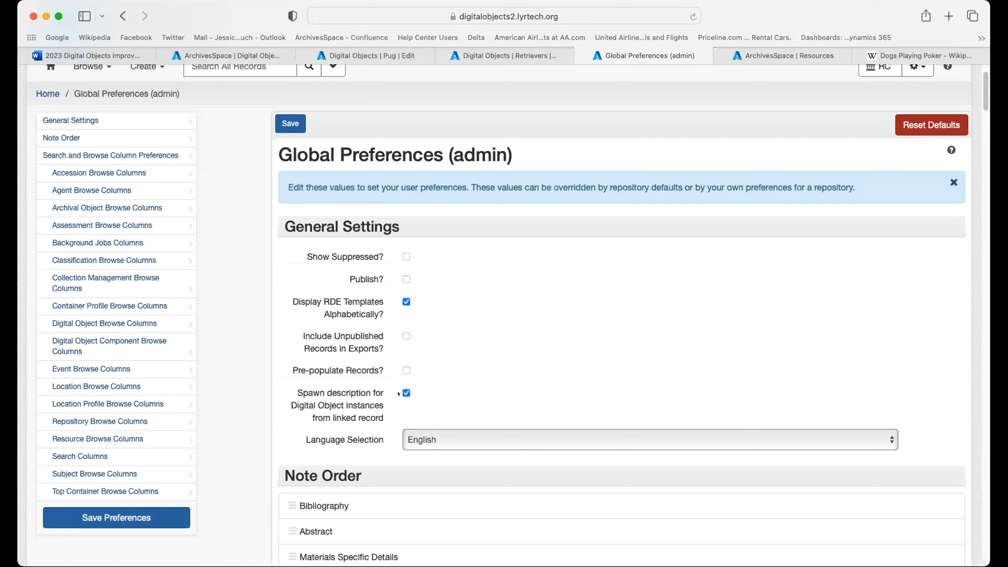
# Open the Small dogs resource for editing and select its Poker game, 1894 archival object.
pyautogui.click(779, 55)
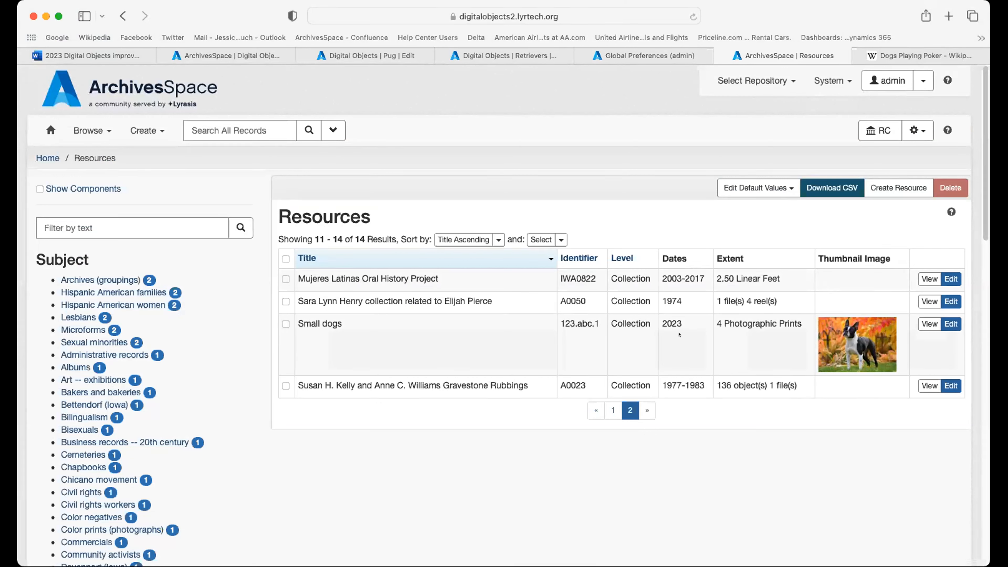
pyautogui.click(949, 323)
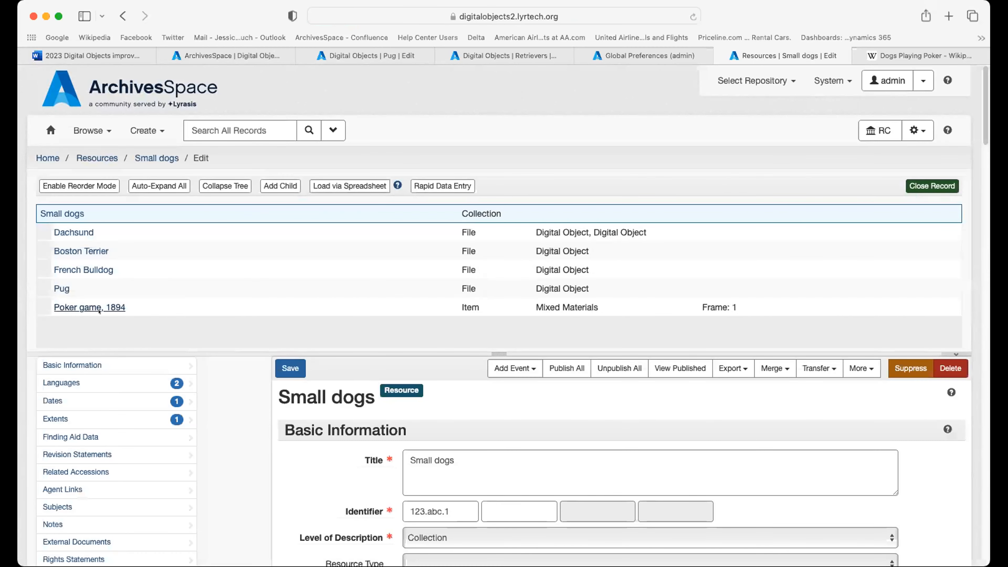
pyautogui.click(92, 306)
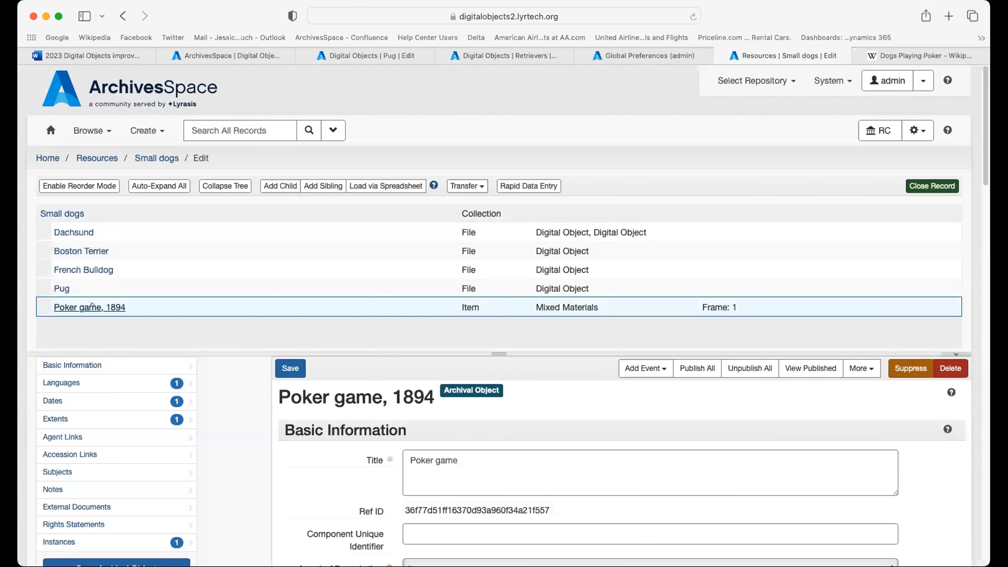
# Examine the basic information, language and creation date entries of the Poker game archival object.
pyautogui.scroll(-3, 249, 305)
pyautogui.scroll(2, 250, 305)
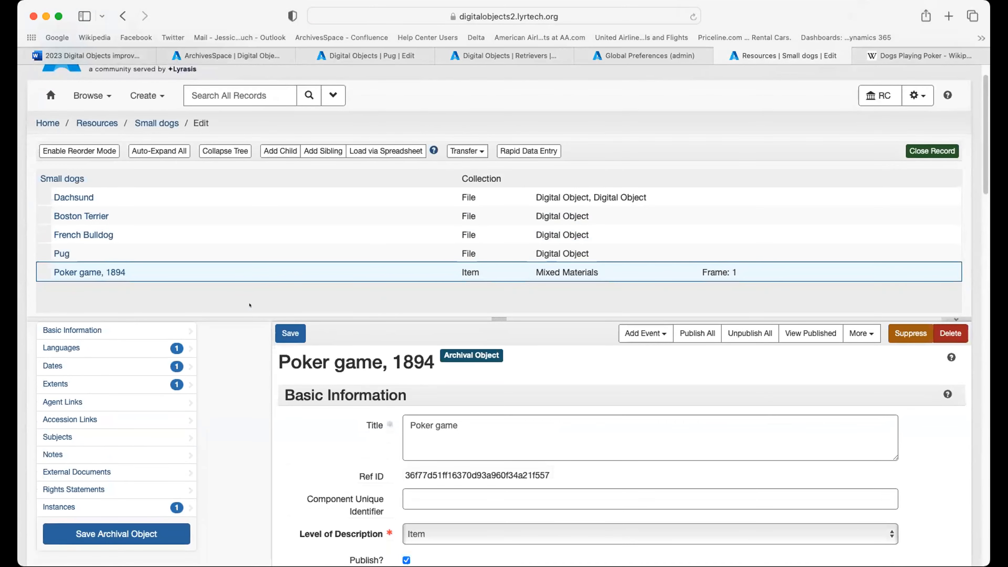
pyautogui.scroll(-2, 249, 305)
pyautogui.scroll(3, 291, 323)
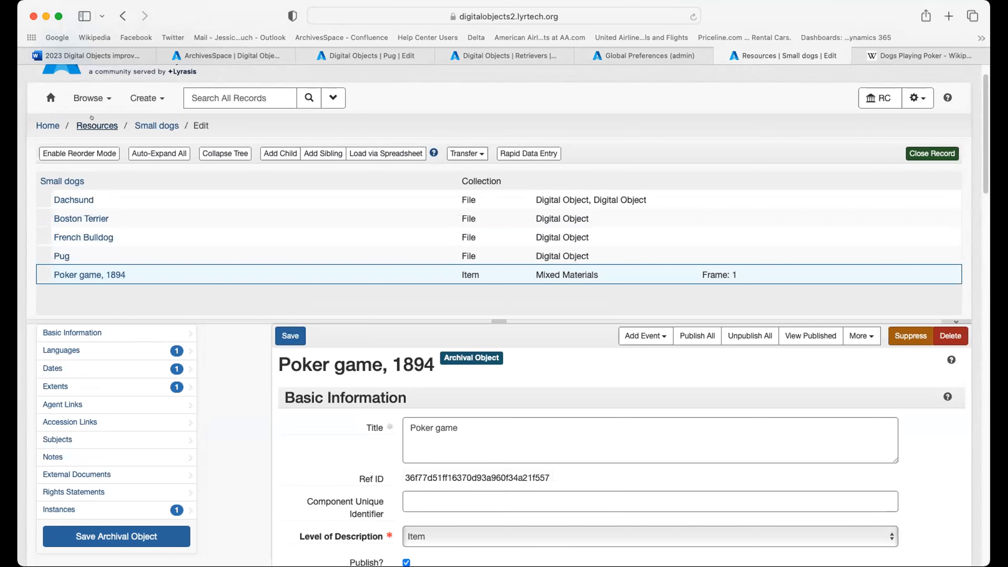
pyautogui.scroll(-5, 270, 302)
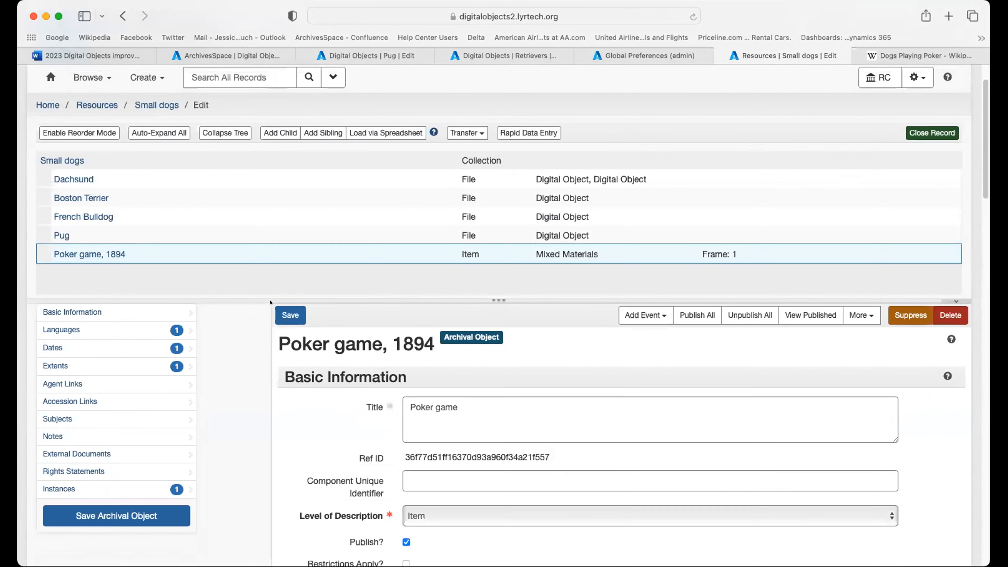
pyautogui.scroll(-3, 271, 303)
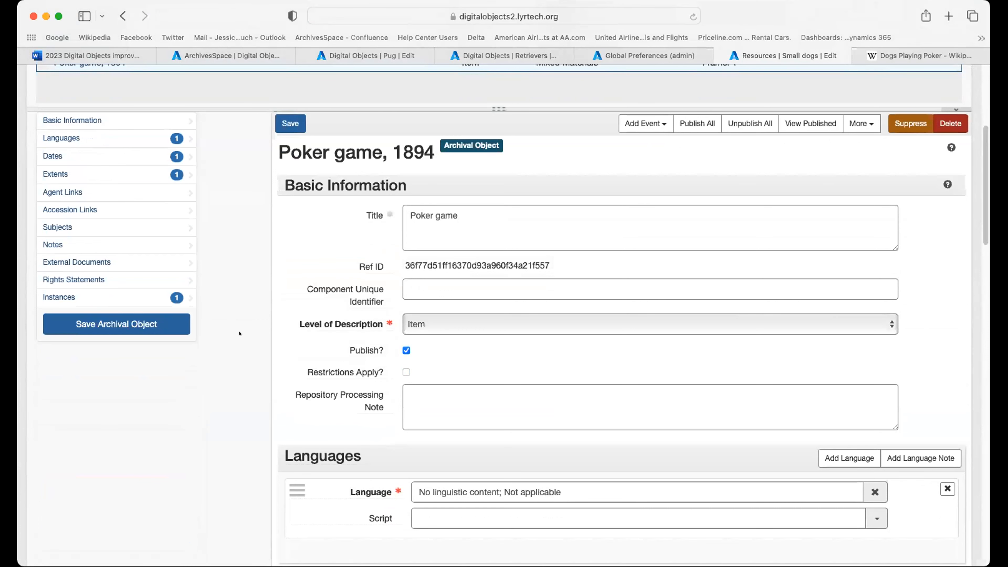
pyautogui.scroll(-2, 240, 333)
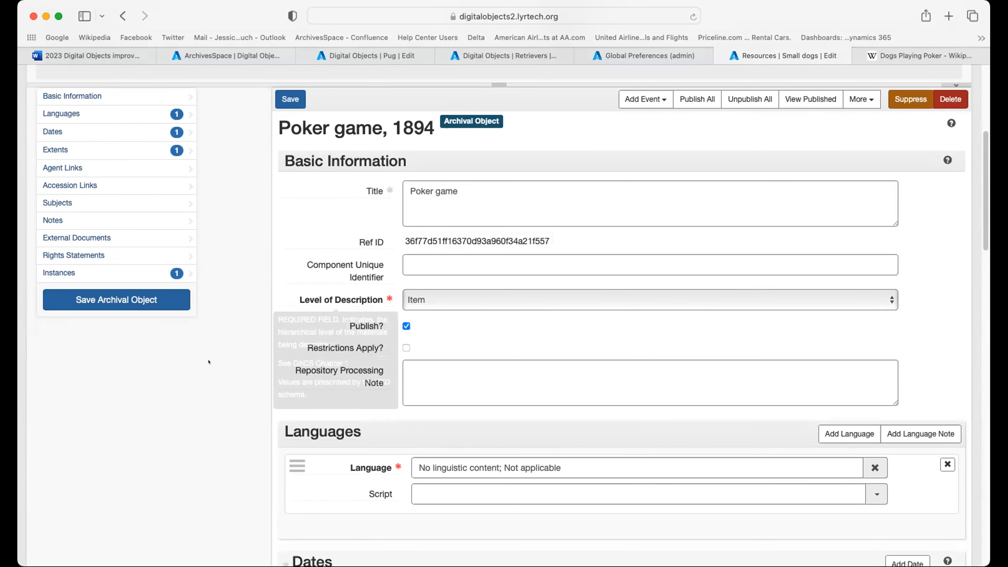
pyautogui.scroll(-5, 208, 361)
pyautogui.scroll(-5, 209, 362)
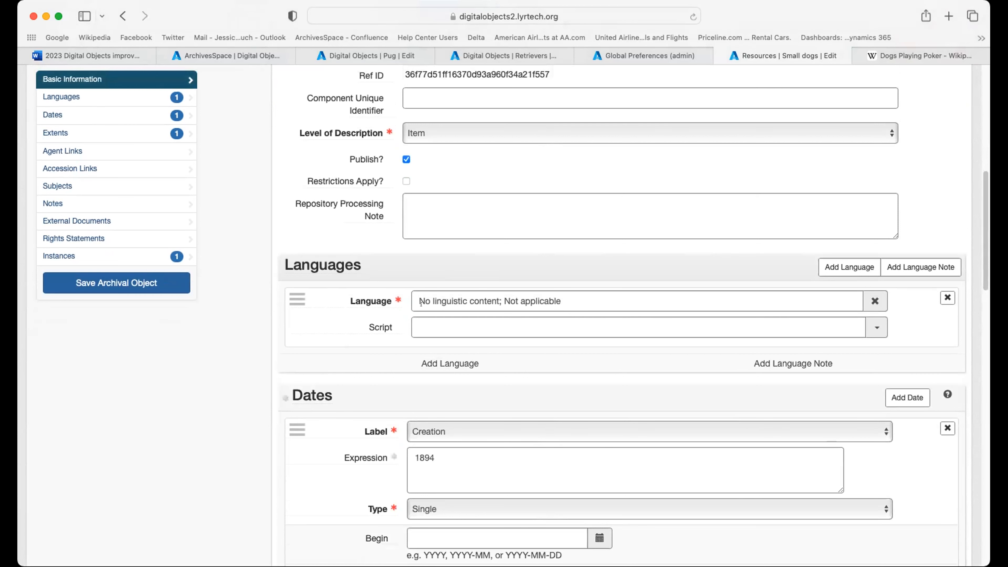
pyautogui.scroll(-4, 420, 313)
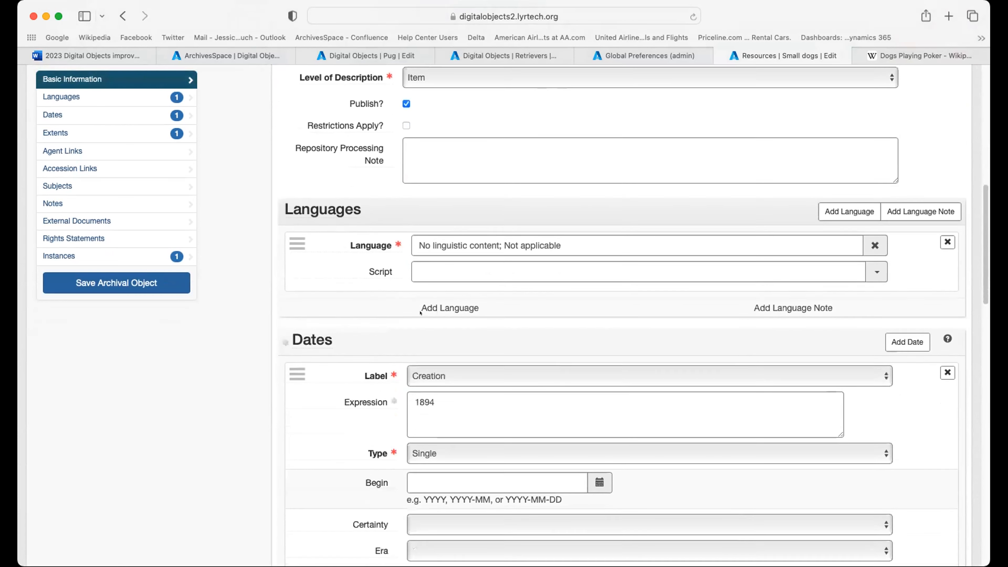
pyautogui.scroll(-1, 420, 313)
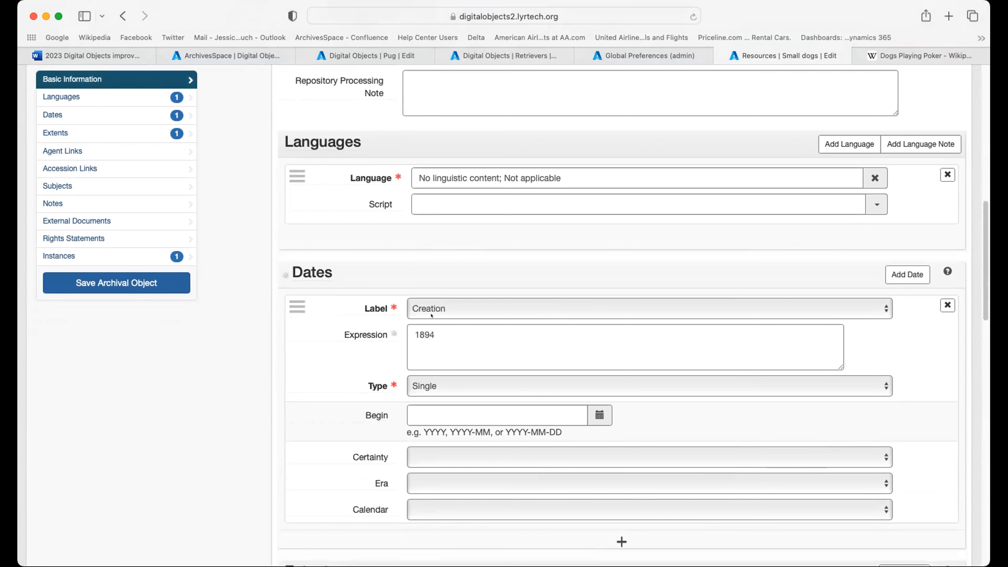
pyautogui.scroll(-2, 448, 333)
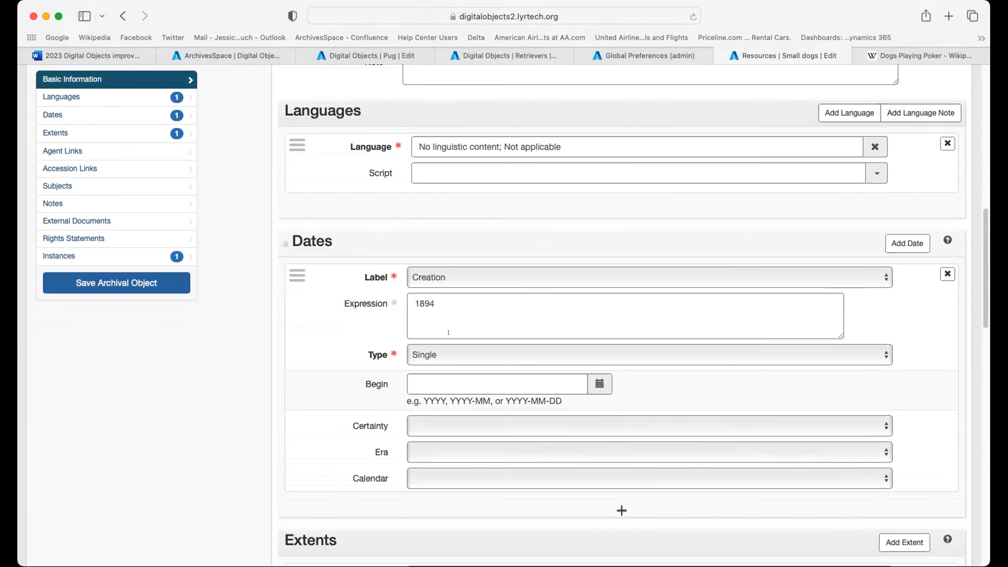
# Examine the extent, the agent, subject and note sections, and the container instance of the Poker game archival object.
pyautogui.scroll(-9, 448, 333)
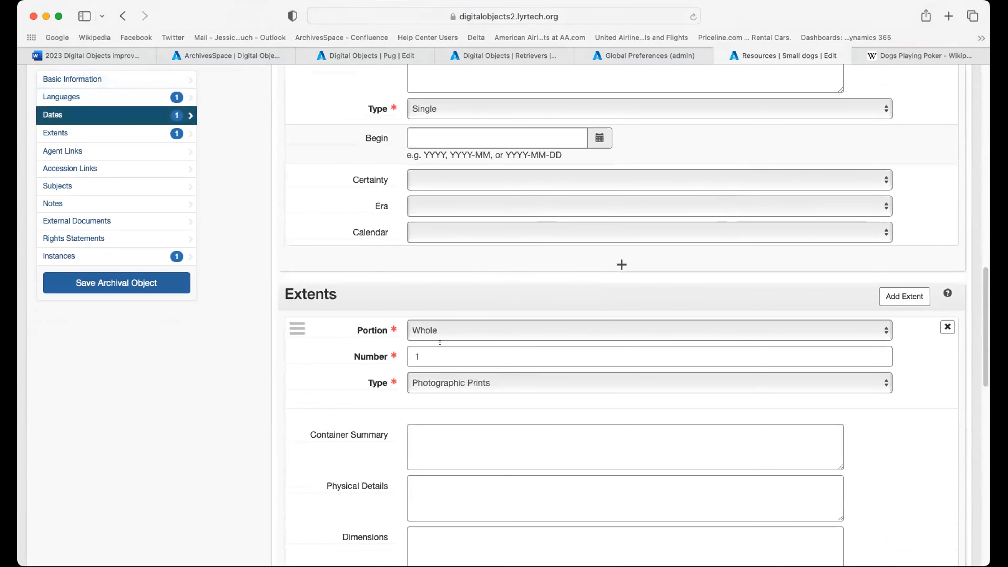
pyautogui.scroll(-10, 440, 343)
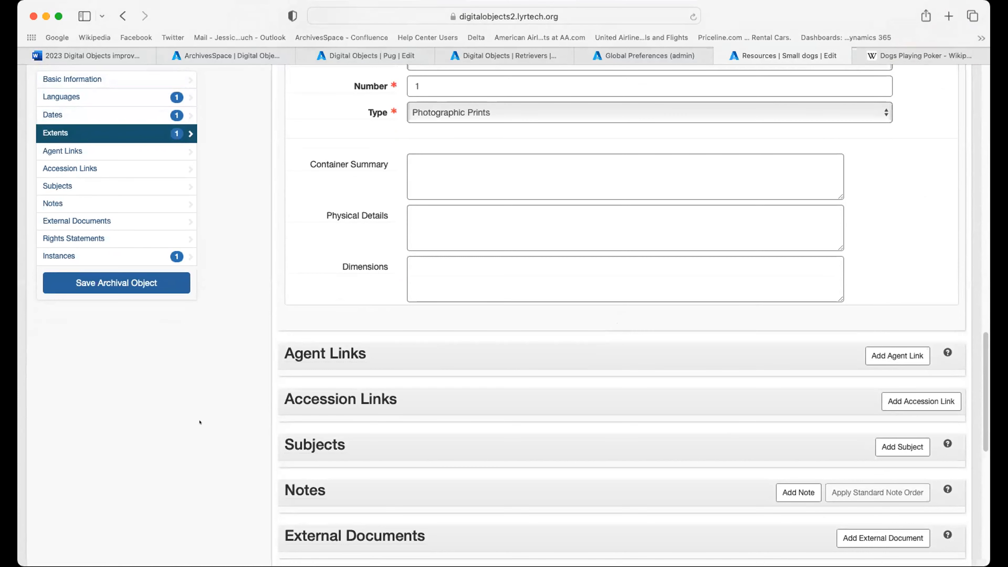
pyautogui.scroll(3, 199, 422)
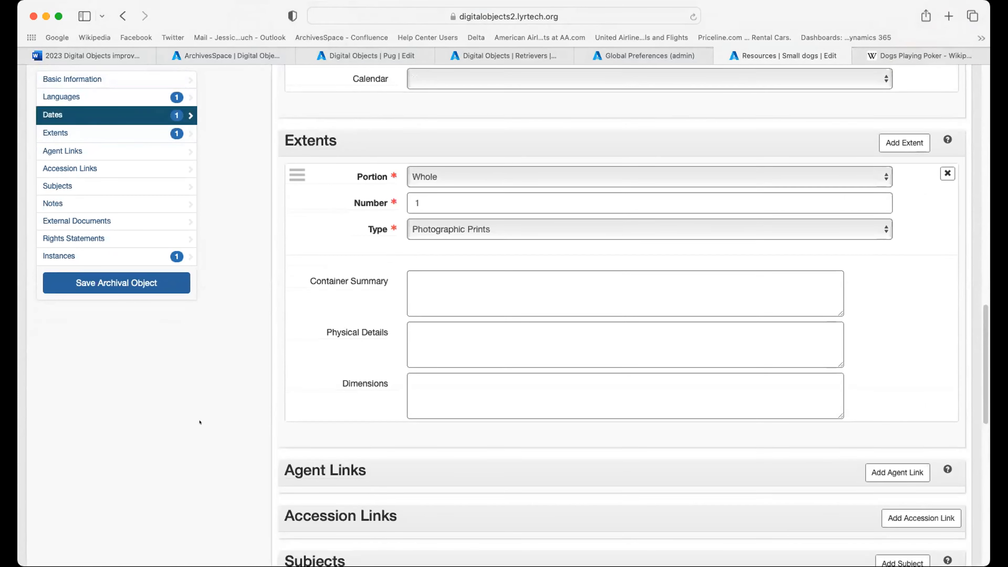
pyautogui.scroll(-4, 200, 421)
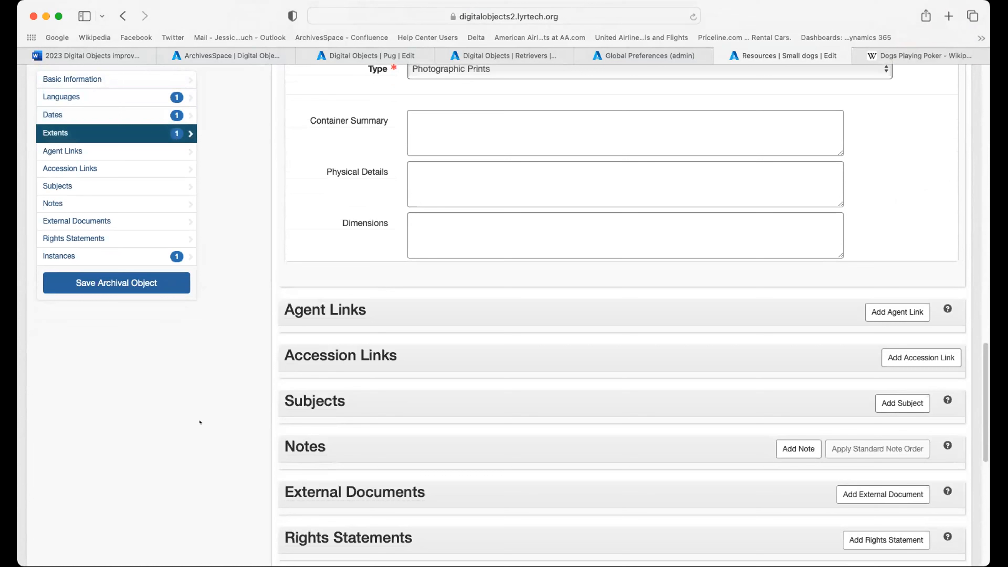
pyautogui.scroll(-5, 199, 421)
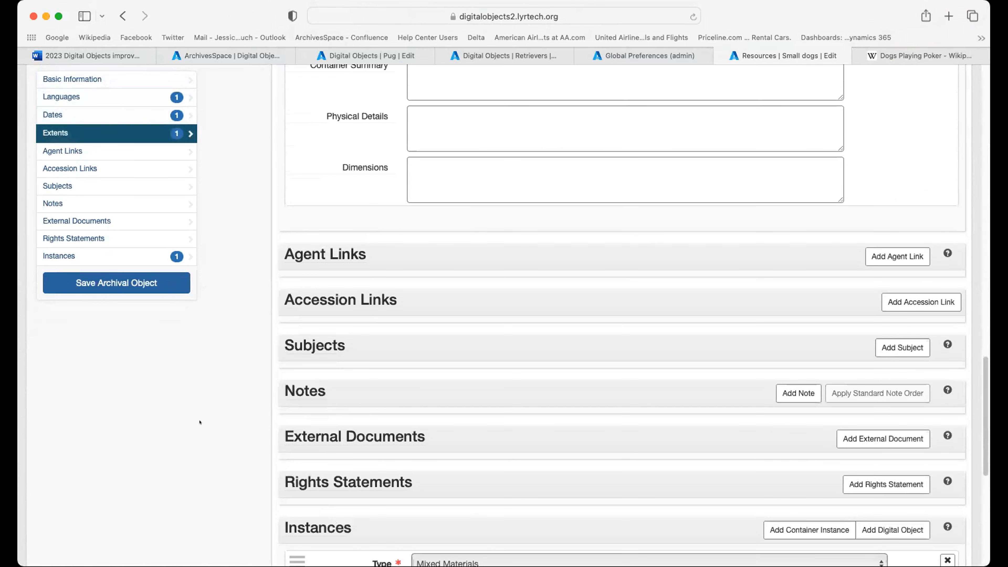
pyautogui.scroll(-1, 199, 422)
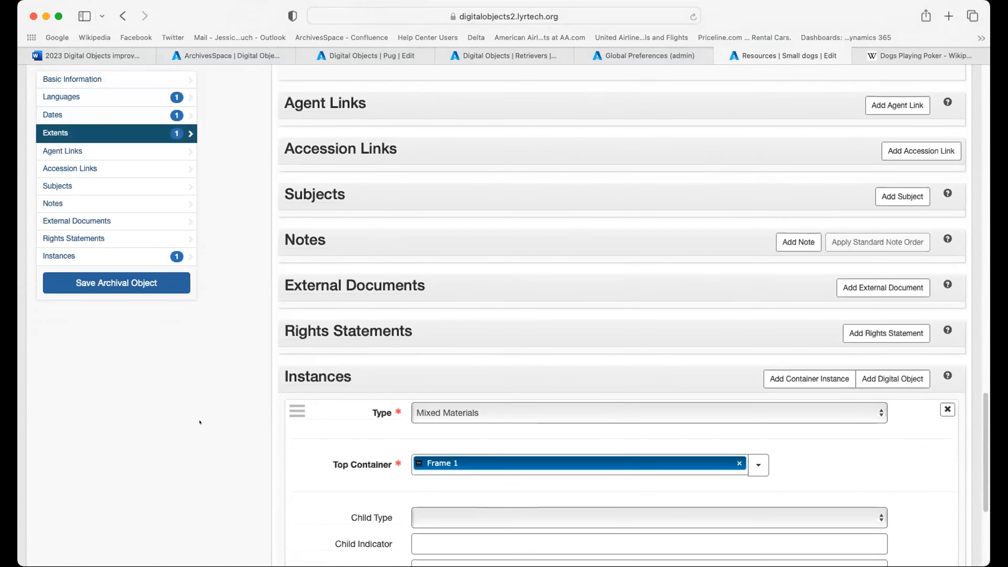
pyautogui.scroll(-4, 200, 421)
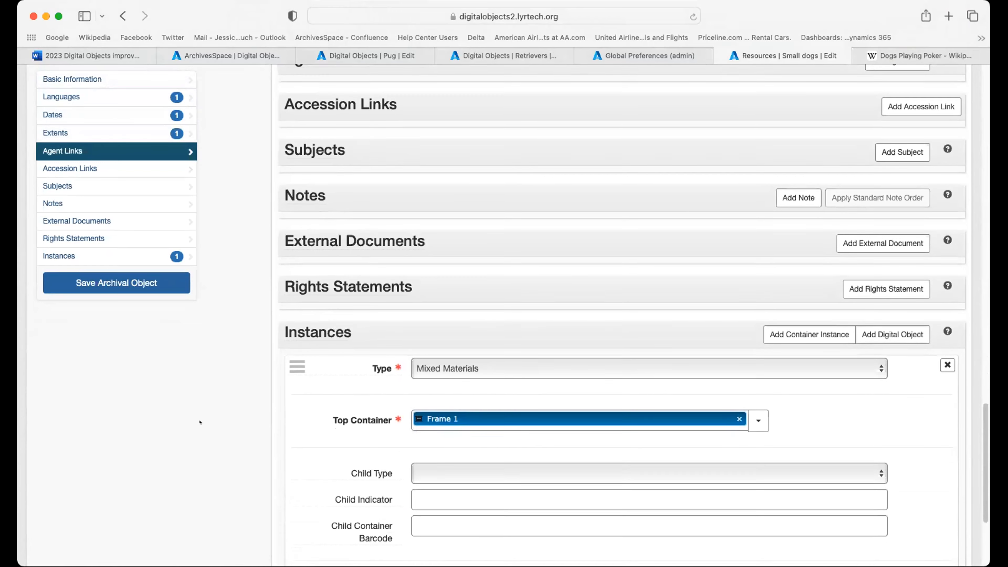
pyautogui.scroll(-1, 200, 421)
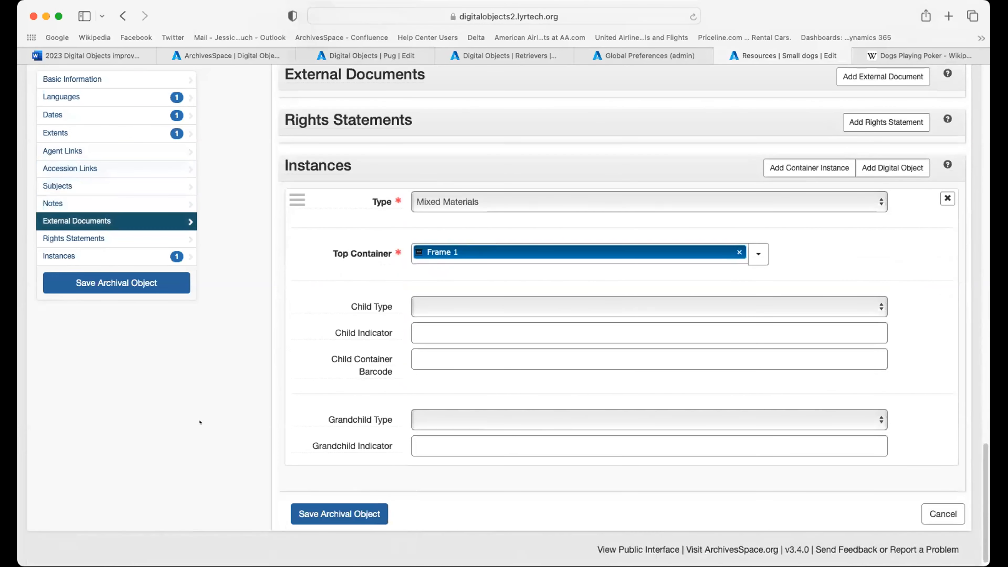
pyautogui.scroll(2, 199, 421)
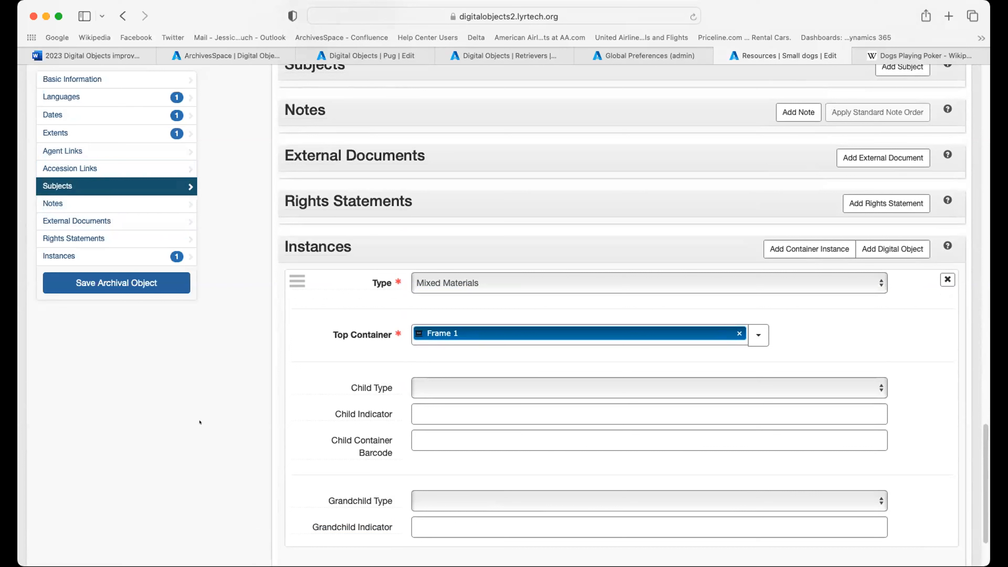
# Add a digital object instance to the Poker game archival object and start creating a new linked digital object for it.
pyautogui.scroll(-2, 468, 475)
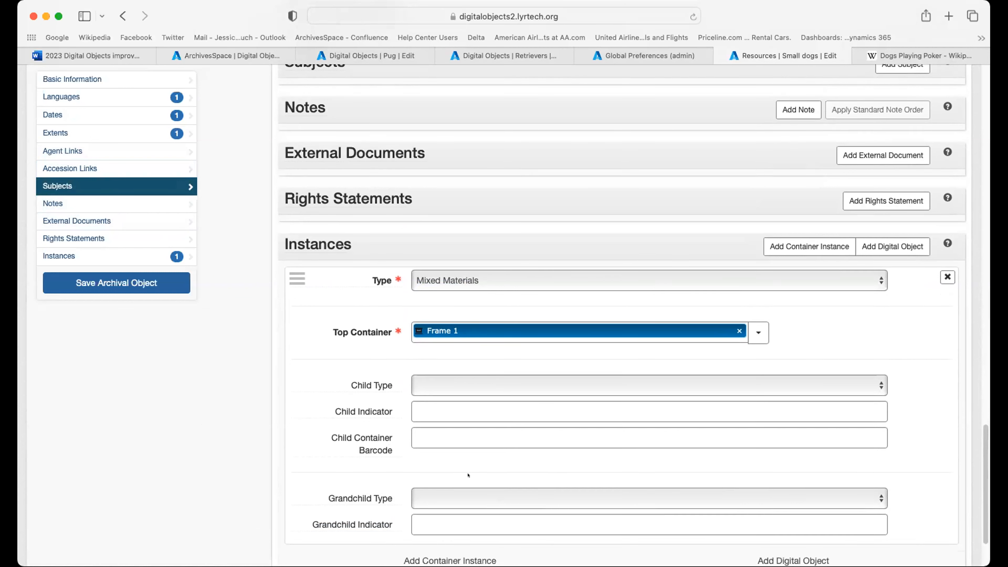
pyautogui.scroll(-2, 729, 532)
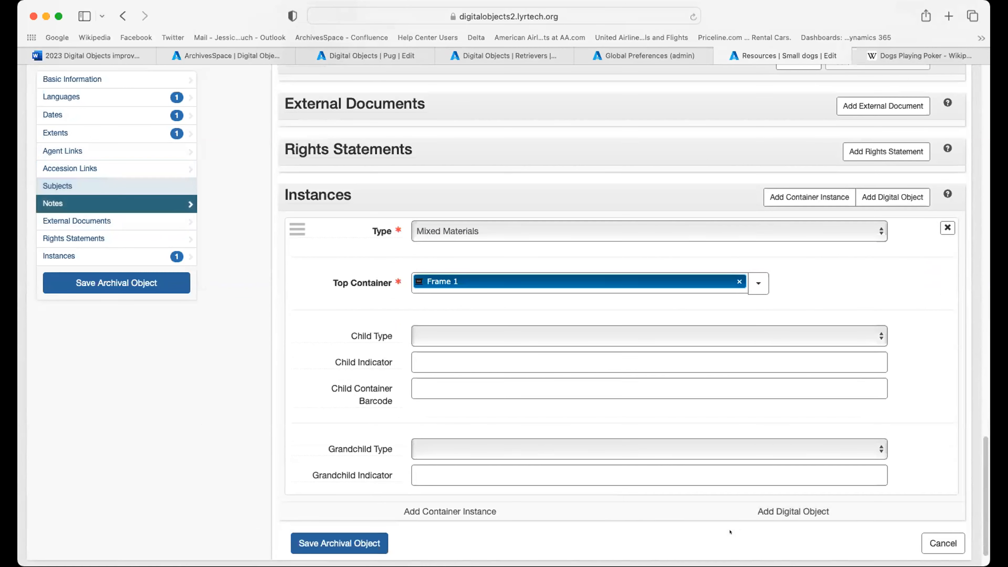
pyautogui.click(740, 508)
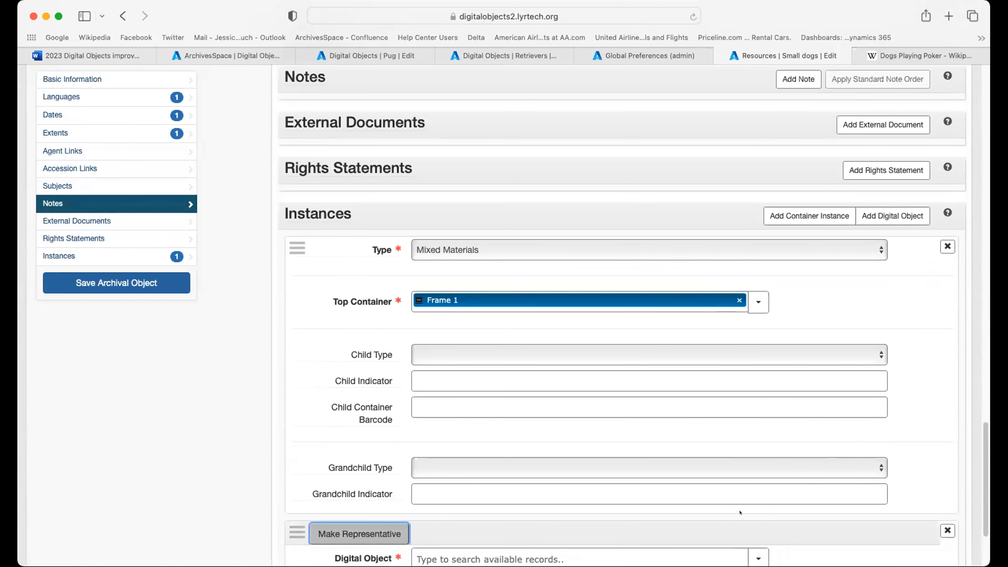
pyautogui.scroll(-5, 740, 512)
pyautogui.click(752, 456)
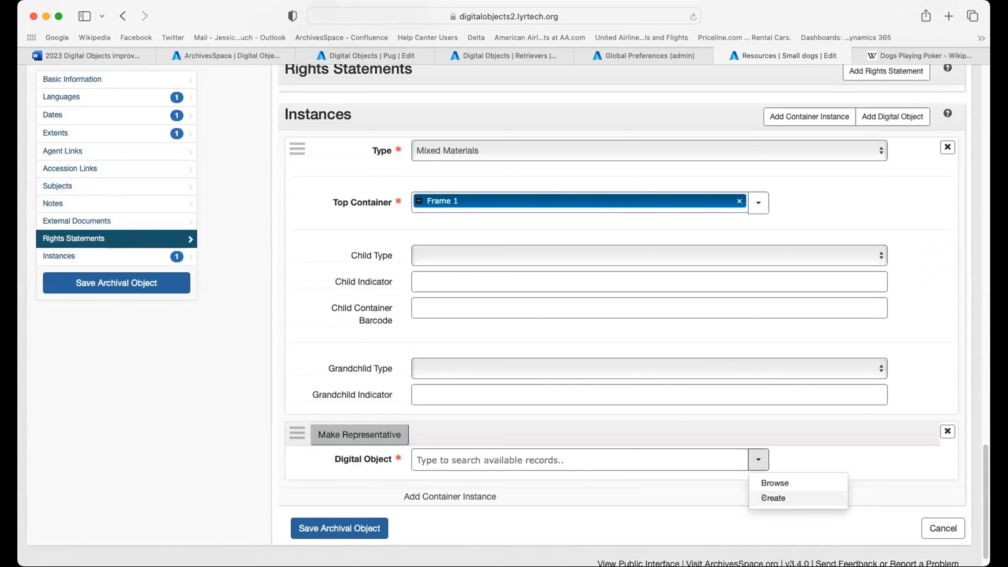
pyautogui.click(772, 498)
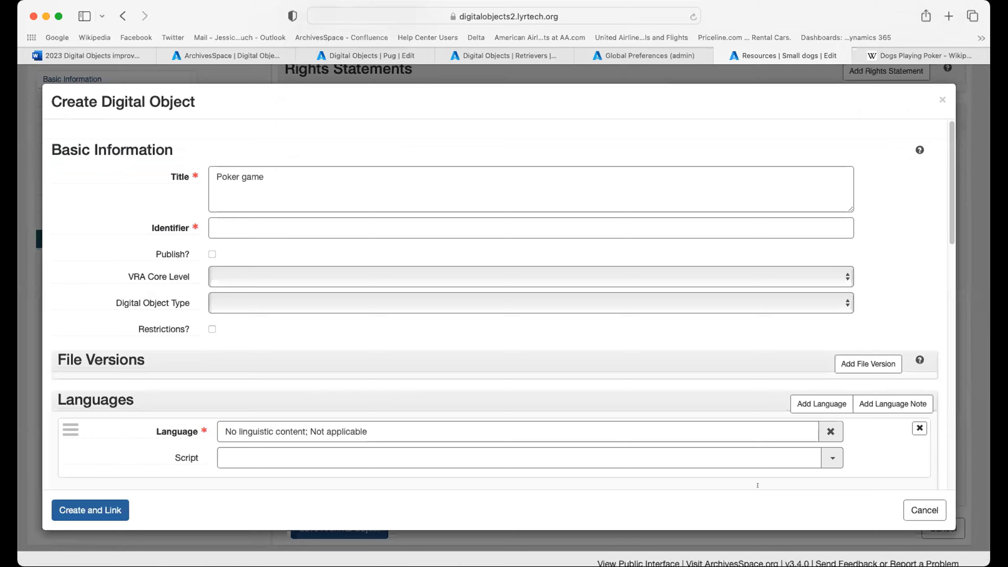
# Examine the new digital object form to compare its title, language, date and extent sections with the linked archival object's description.
pyautogui.scroll(-6, 289, 282)
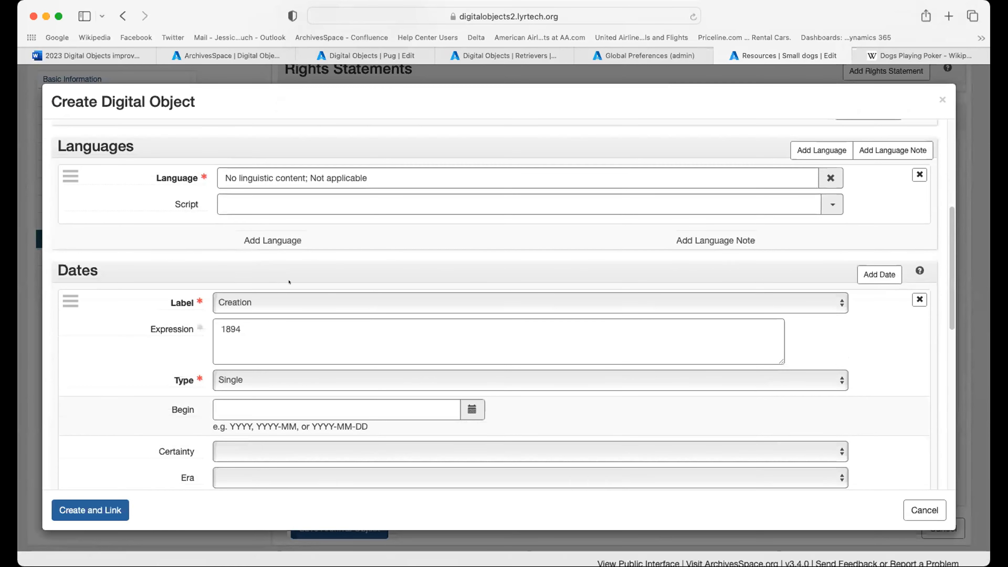
pyautogui.scroll(-5, 289, 282)
pyautogui.scroll(4, 289, 275)
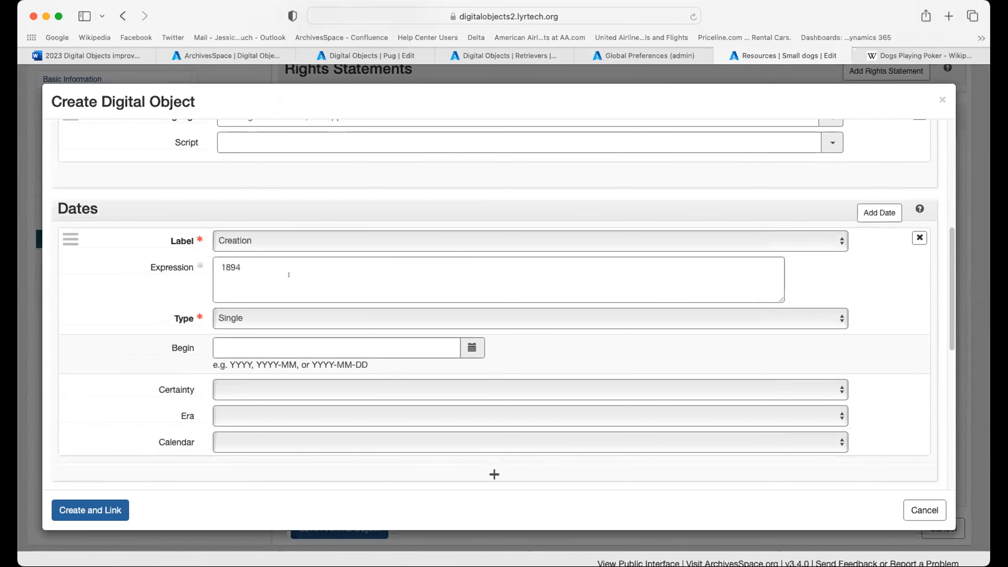
pyautogui.scroll(8, 289, 275)
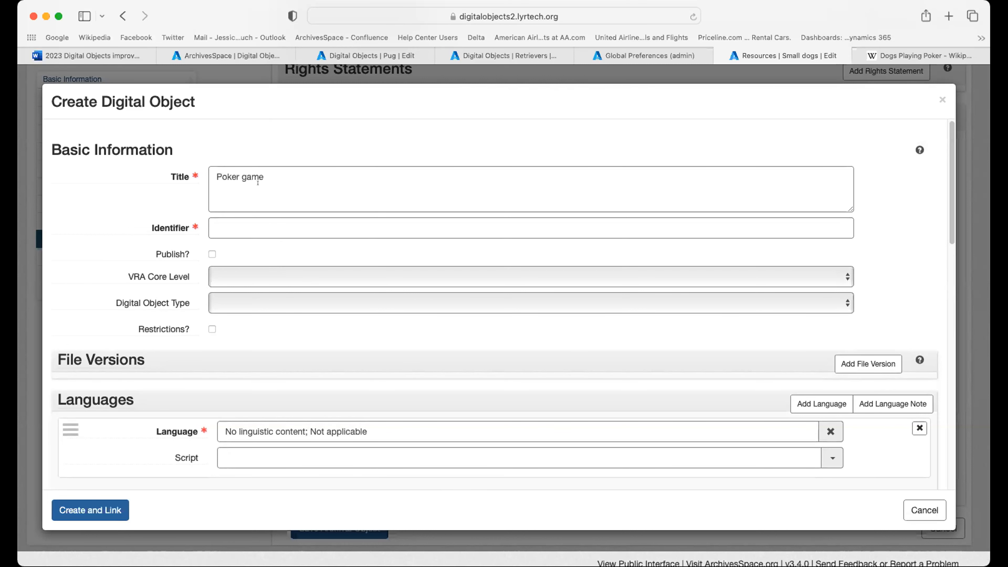
pyautogui.scroll(-5, 309, 313)
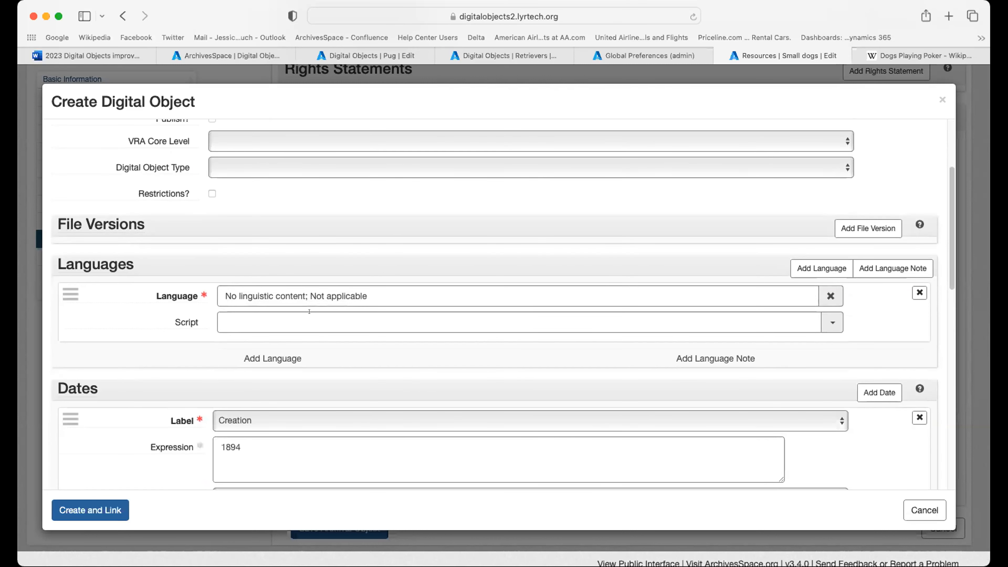
pyautogui.scroll(5, 309, 313)
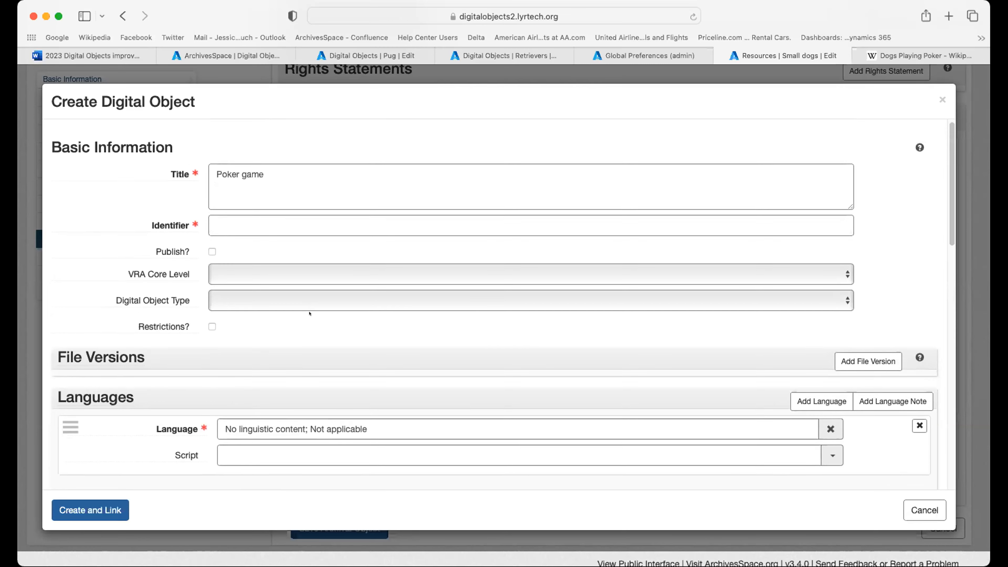
pyautogui.scroll(-5, 309, 313)
pyautogui.scroll(-7, 310, 314)
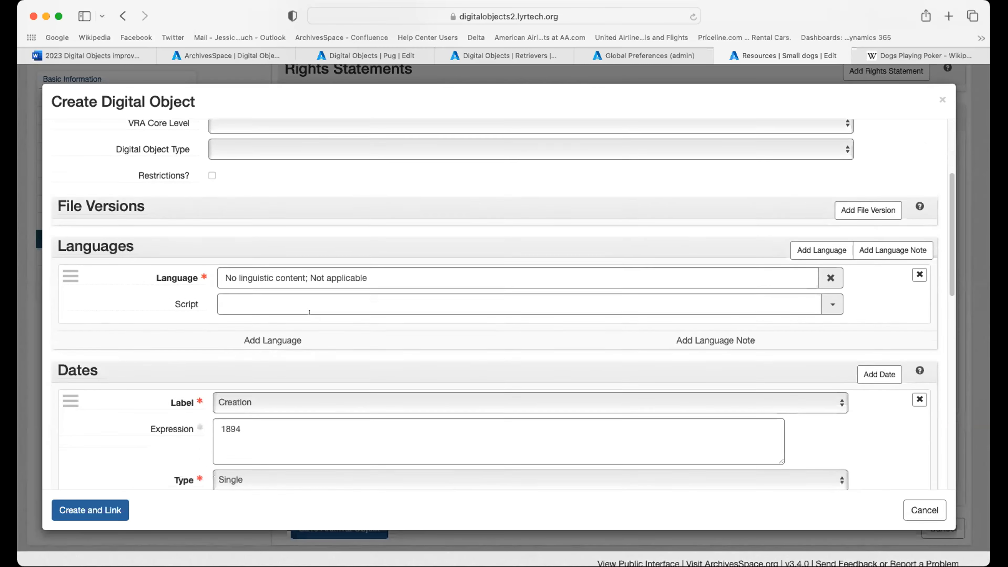
pyautogui.scroll(-5, 309, 313)
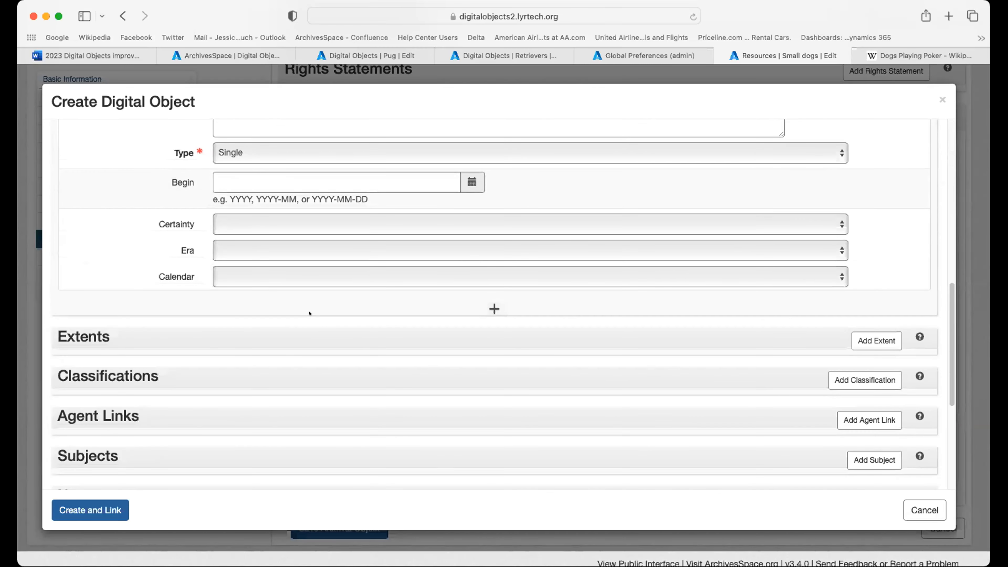
pyautogui.scroll(7, 309, 313)
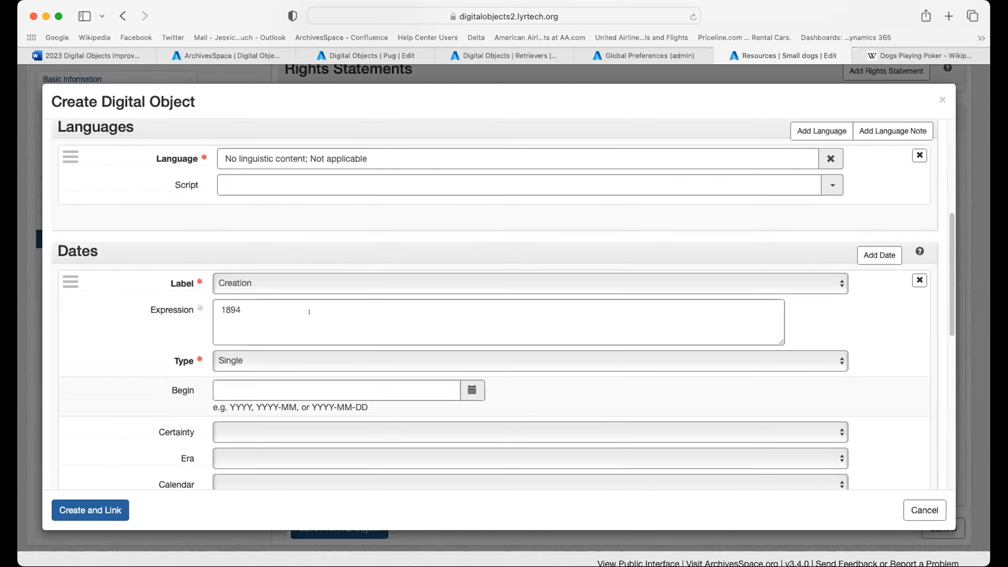
pyautogui.scroll(-9, 309, 313)
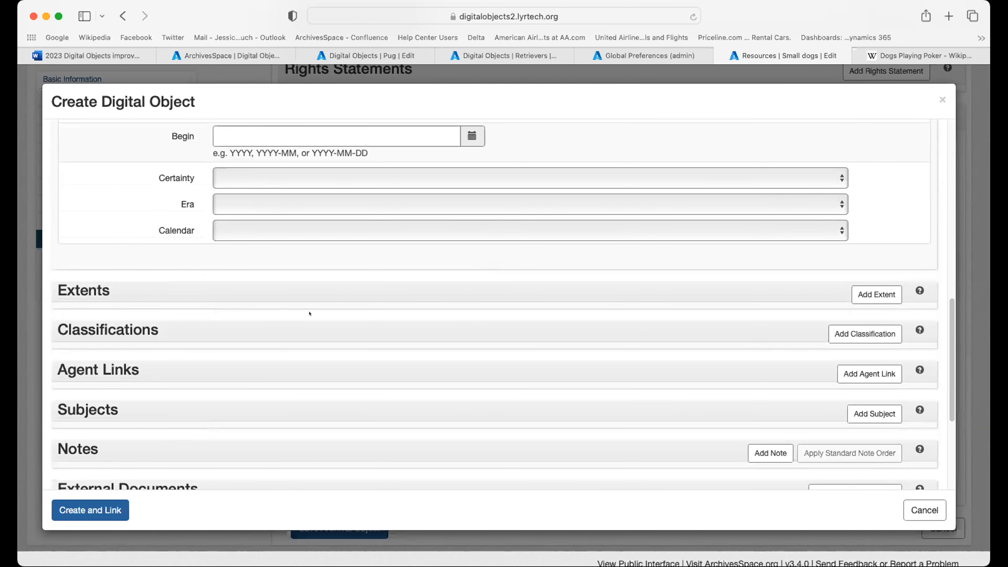
pyautogui.scroll(9, 310, 313)
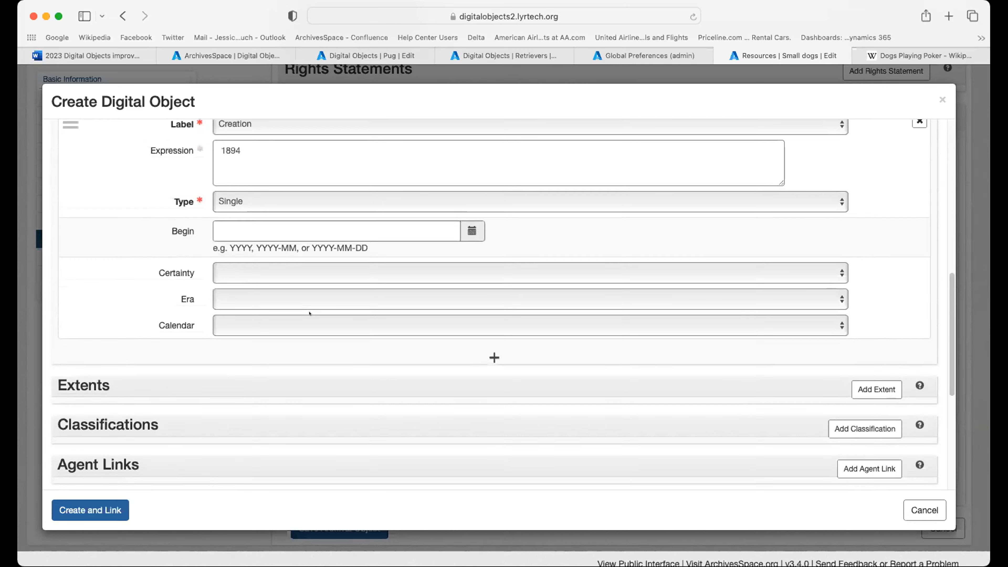
pyautogui.scroll(1, 309, 313)
pyautogui.scroll(3, 309, 313)
pyautogui.scroll(5, 309, 313)
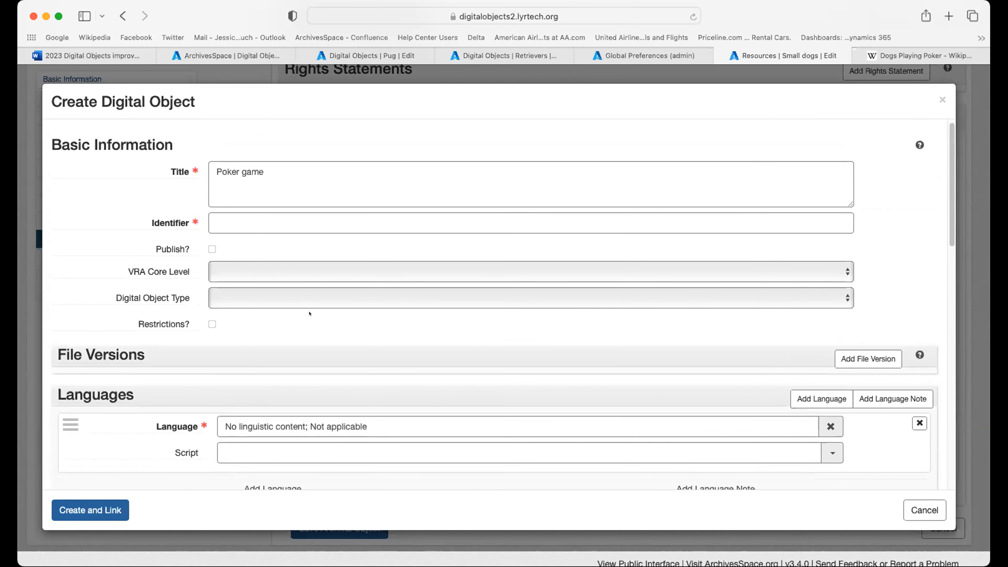
# Enter 123456789 as the identifier of the new Poker game digital object.
pyautogui.scroll(1, 309, 313)
pyautogui.click(250, 223)
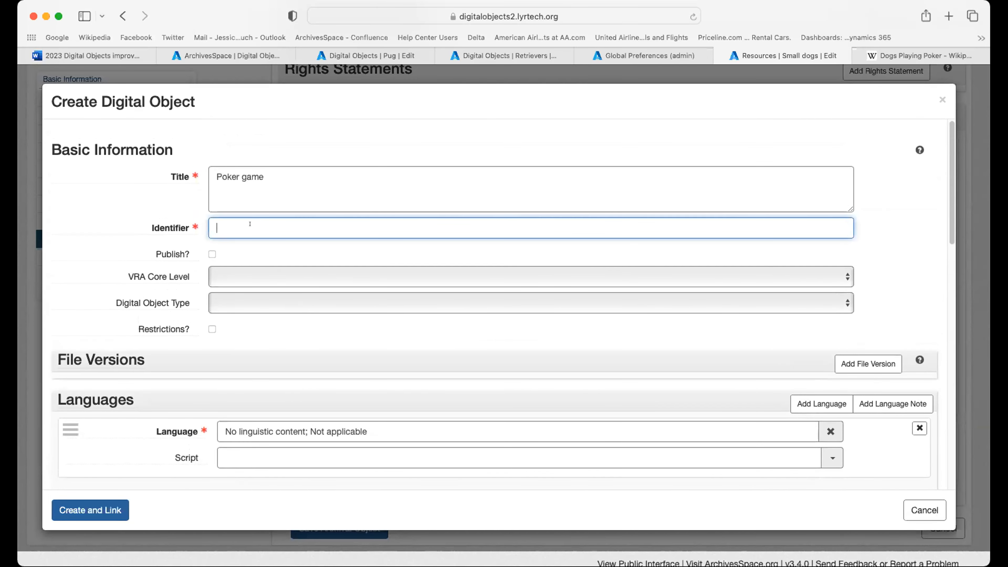
pyautogui.write('123456789')
# Add a file version to the digital object, using the image address of the 1894 Poker Game painting from the Wikipedia article as its file URI.
pyautogui.scroll(-1, 277, 302)
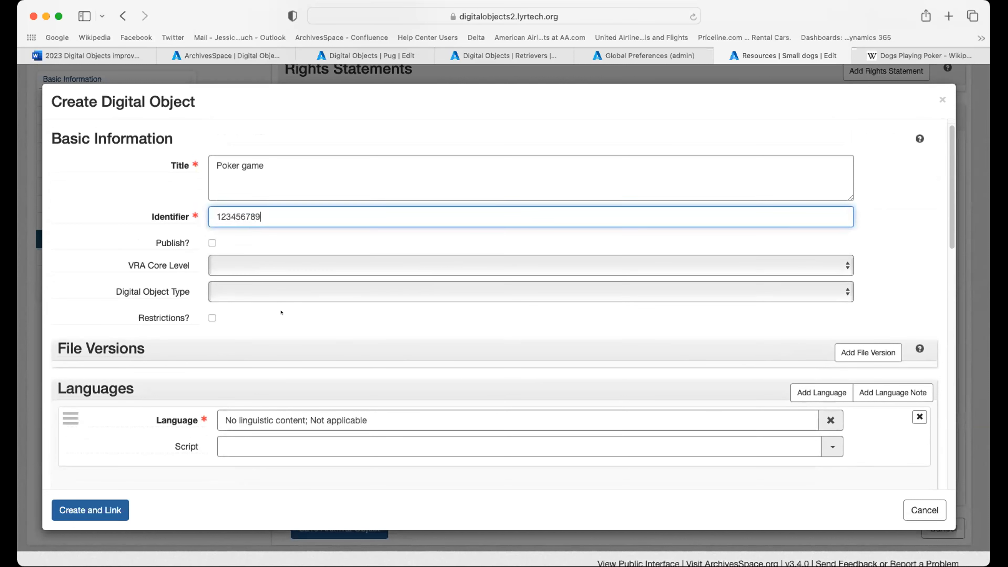
pyautogui.click(850, 345)
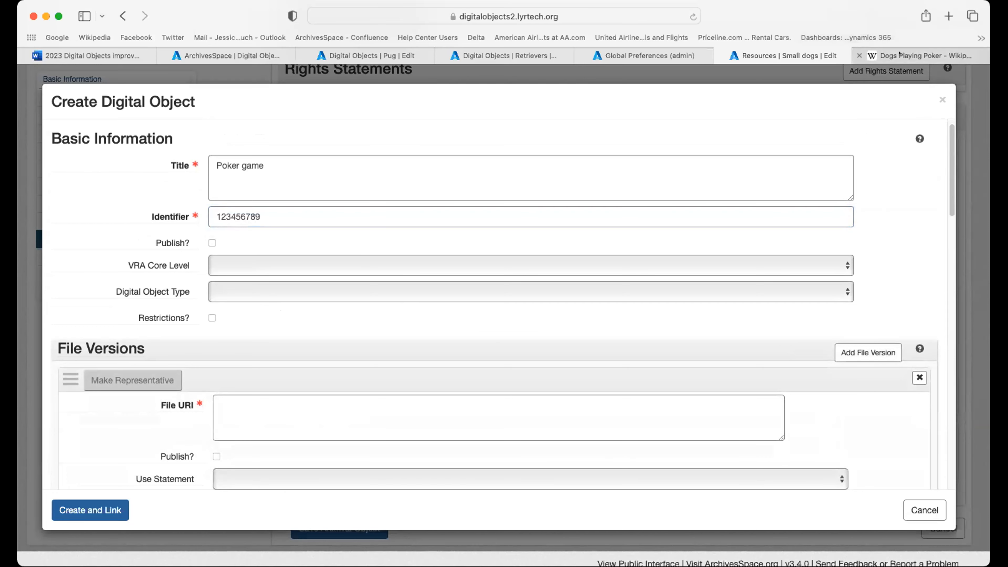
pyautogui.click(920, 56)
pyautogui.rightClick(706, 303)
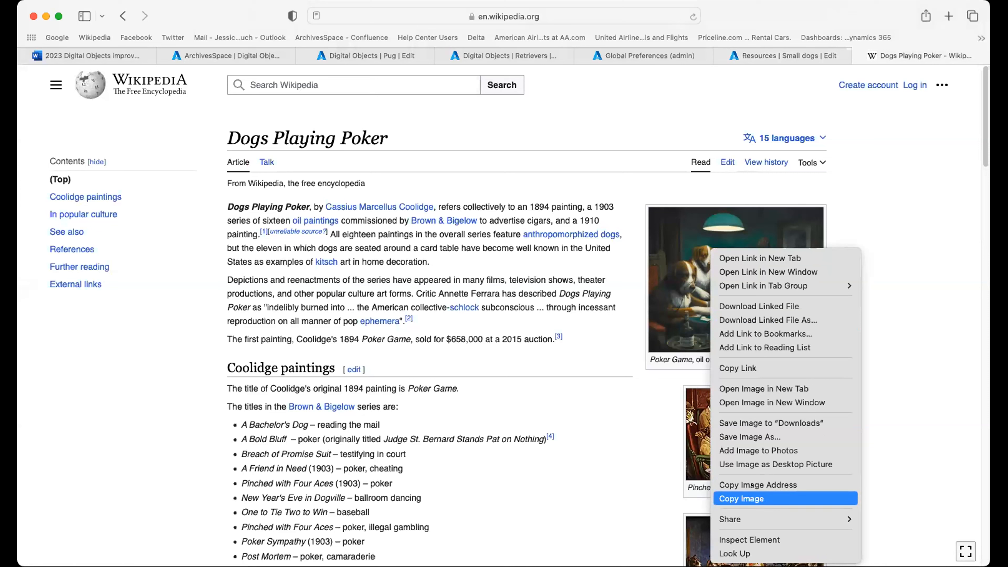
pyautogui.click(744, 481)
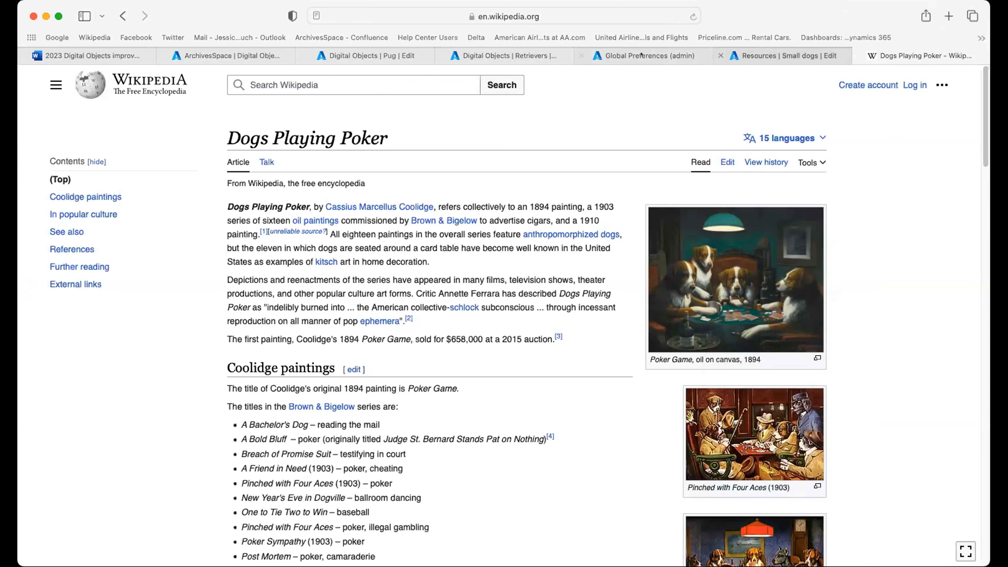
pyautogui.click(761, 54)
pyautogui.click(289, 401)
pyautogui.press('super+v')
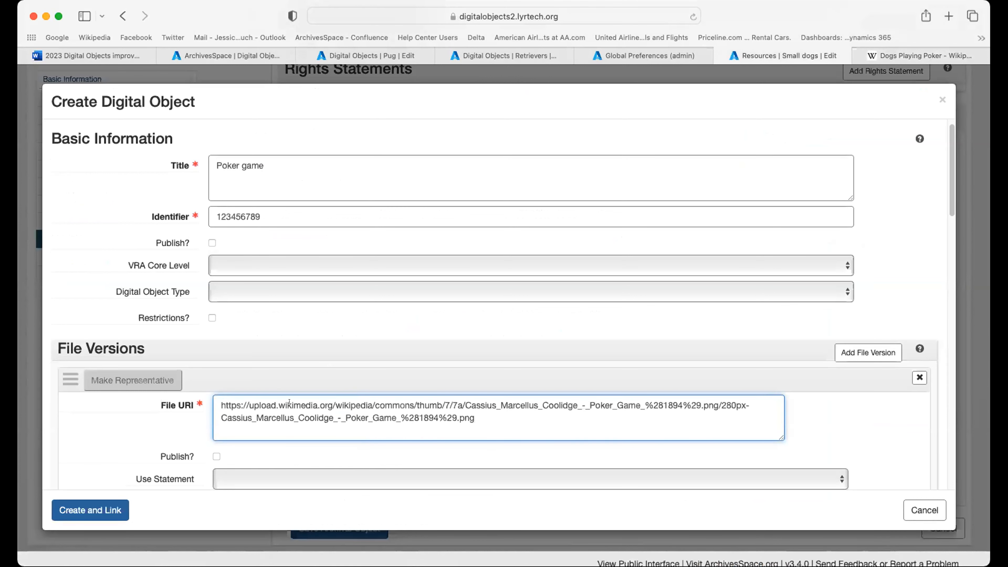
# Set the file version's use statement to Image-Thumbnail, and create and link the digital object.
pyautogui.scroll(-3, 290, 401)
pyautogui.scroll(-1, 278, 357)
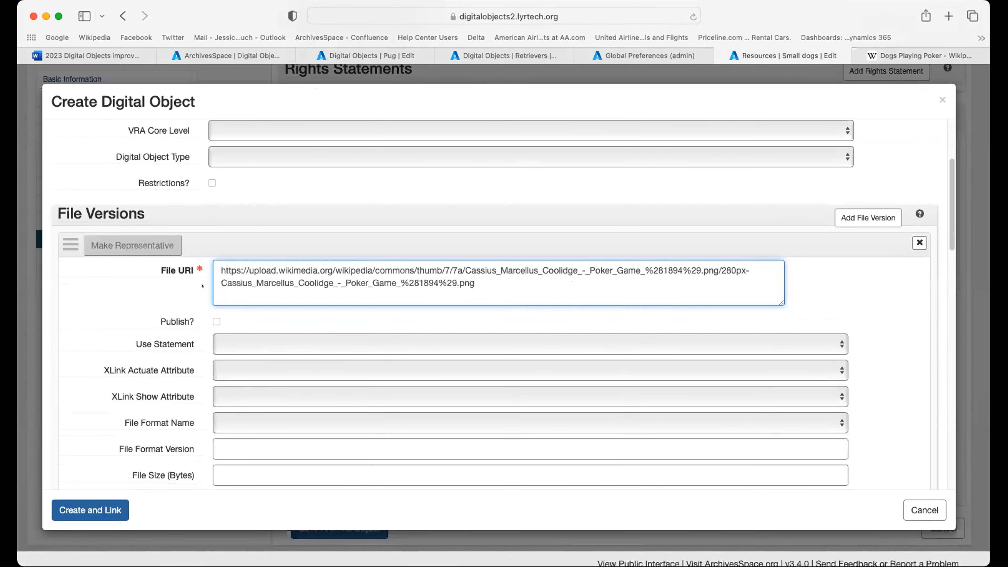
pyautogui.click(221, 335)
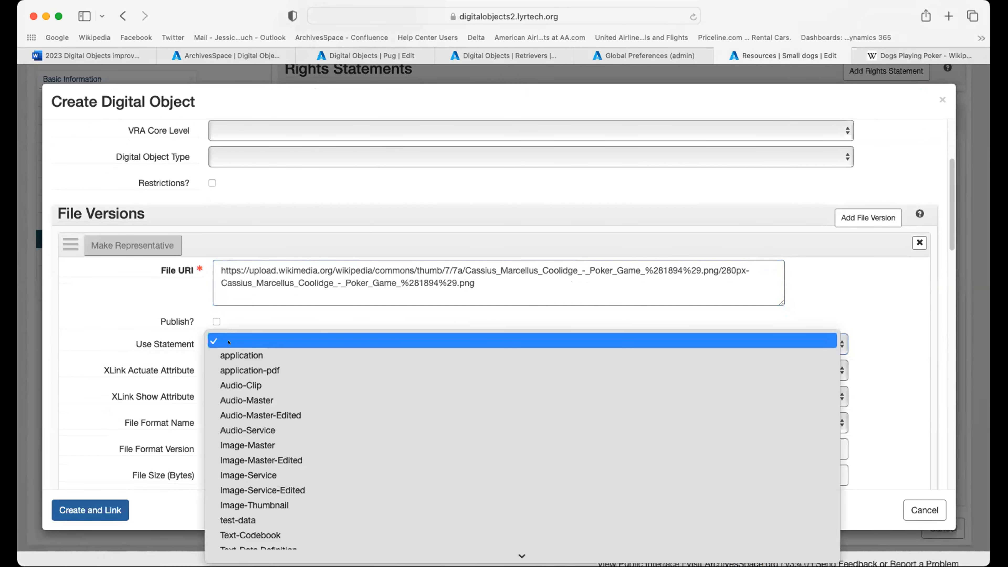
pyautogui.scroll(-3, 254, 401)
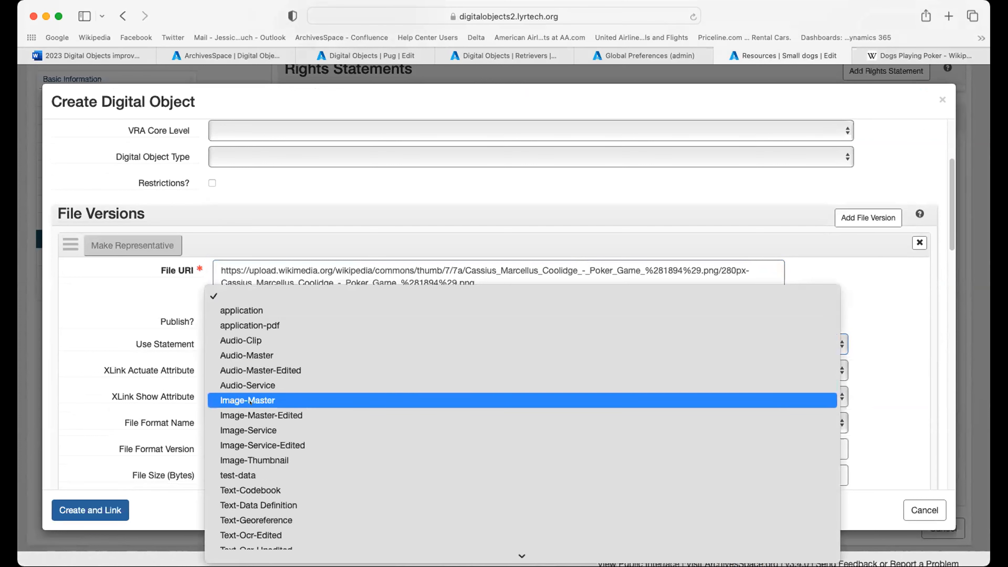
pyautogui.click(261, 460)
pyautogui.scroll(-1, 81, 354)
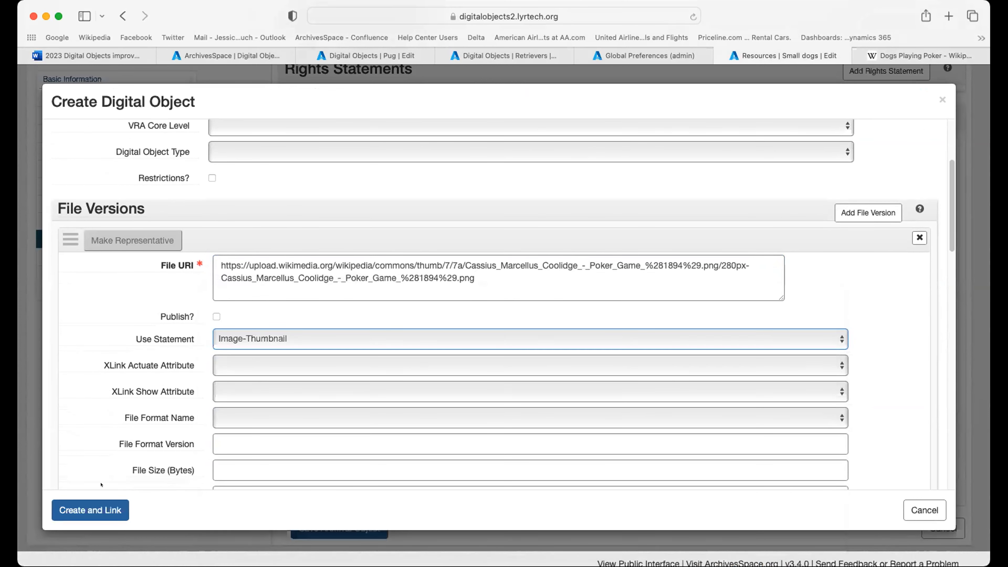
pyautogui.click(94, 504)
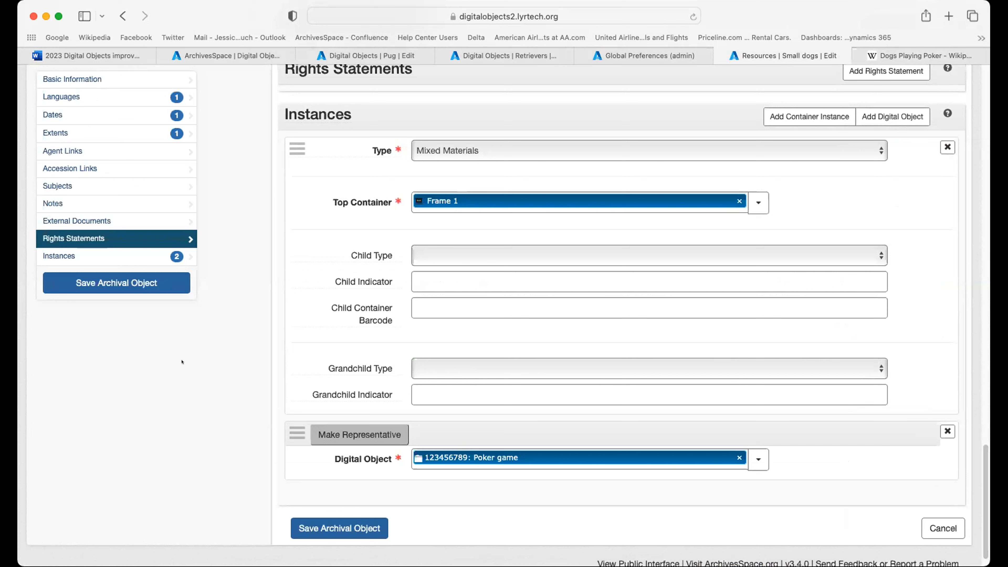
# Review the unsaved Poker game archival object from its basic information through its dates and extents to the linked digital object instance.
pyautogui.scroll(6, 313, 365)
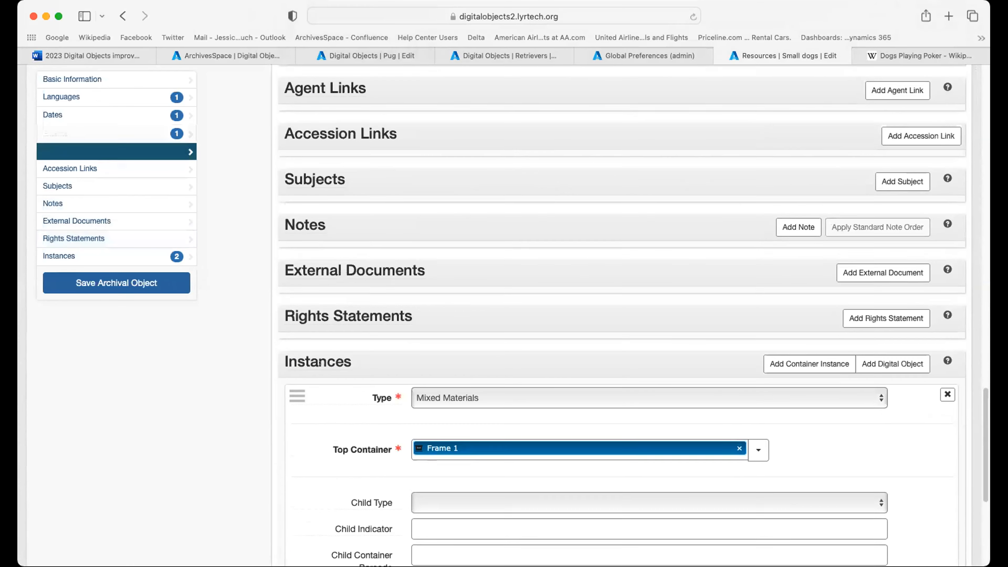
pyautogui.scroll(15, 319, 363)
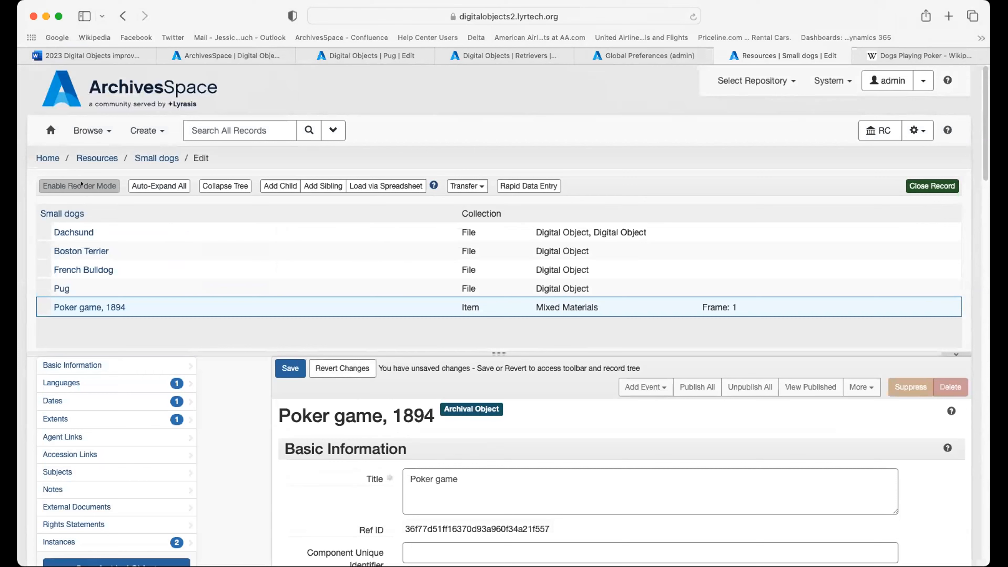
pyautogui.scroll(-1, 274, 369)
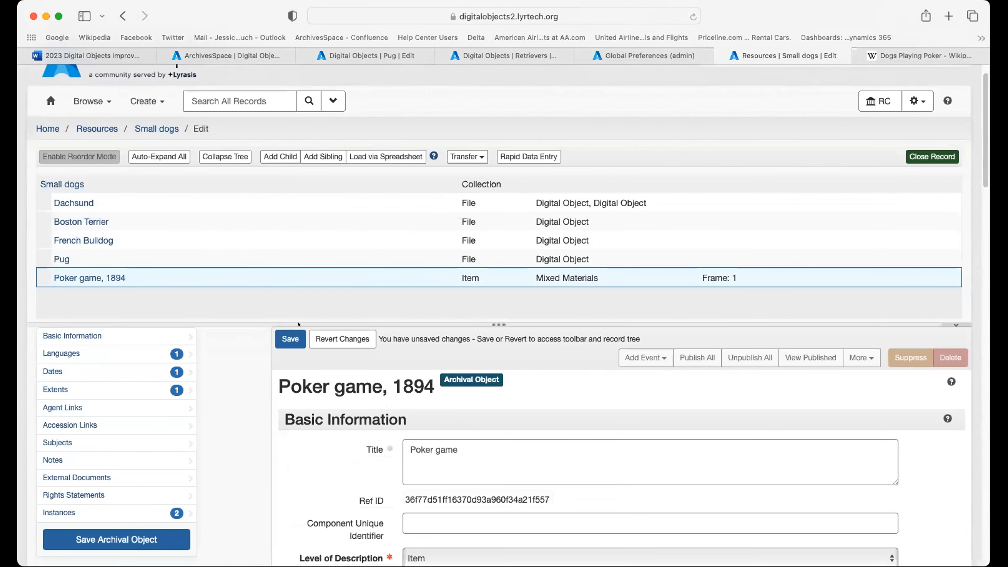
pyautogui.scroll(-1, 283, 335)
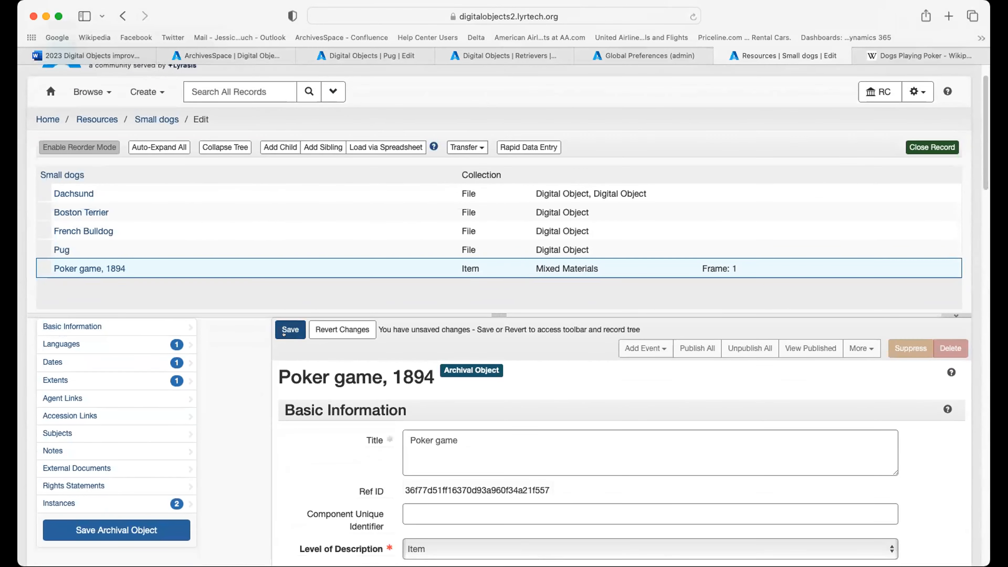
pyautogui.scroll(-20, 283, 328)
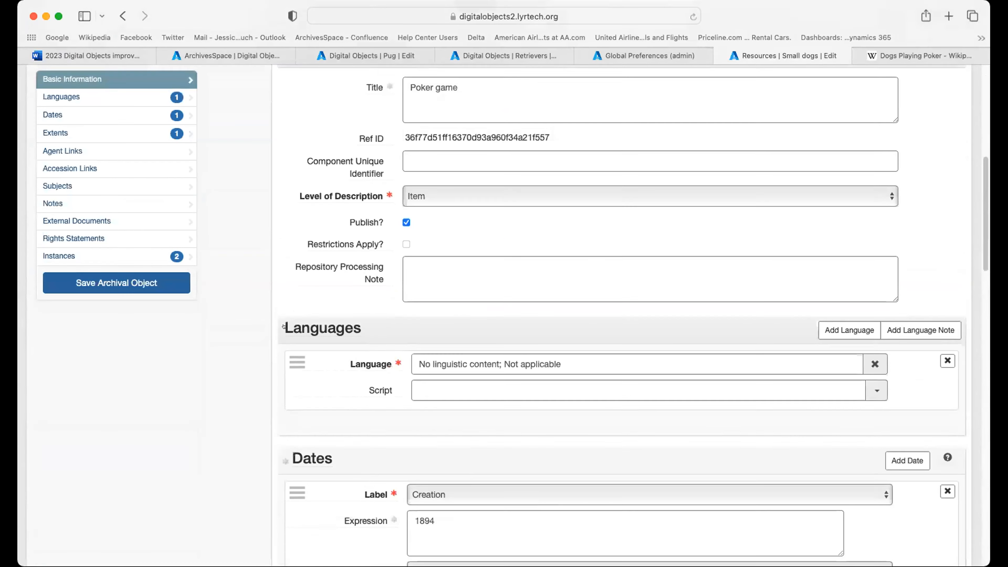
pyautogui.scroll(-12, 289, 332)
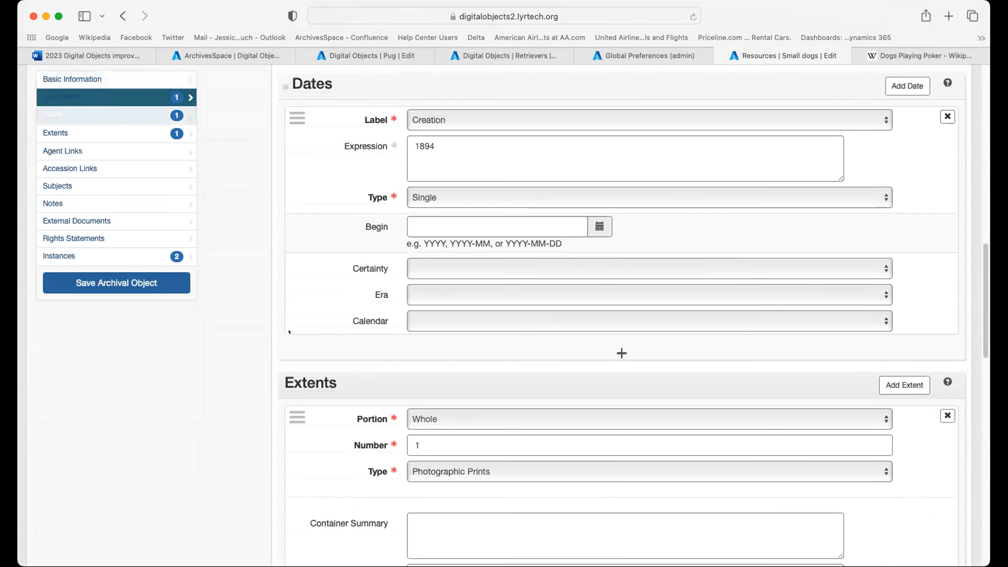
pyautogui.scroll(-8, 289, 332)
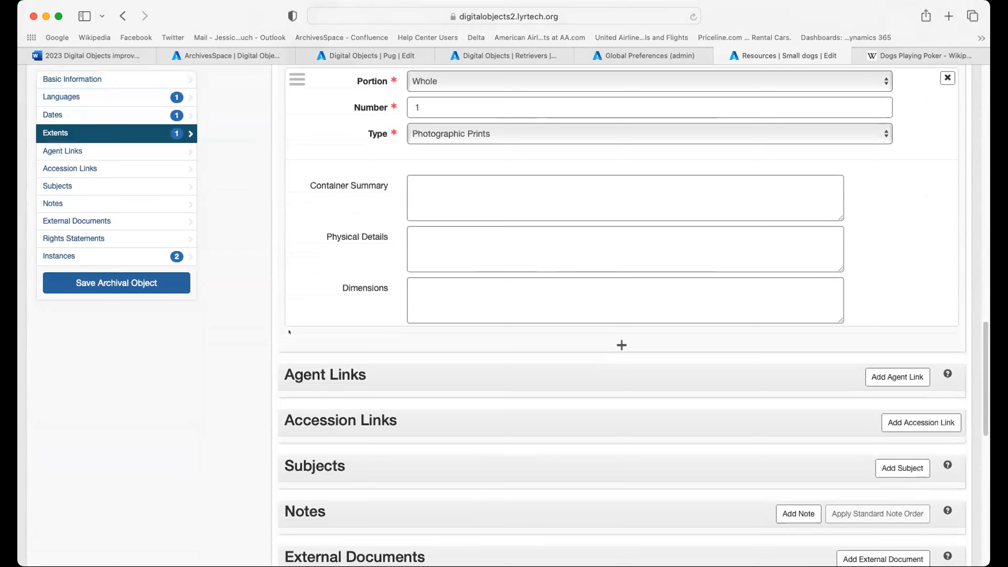
pyautogui.scroll(-8, 283, 326)
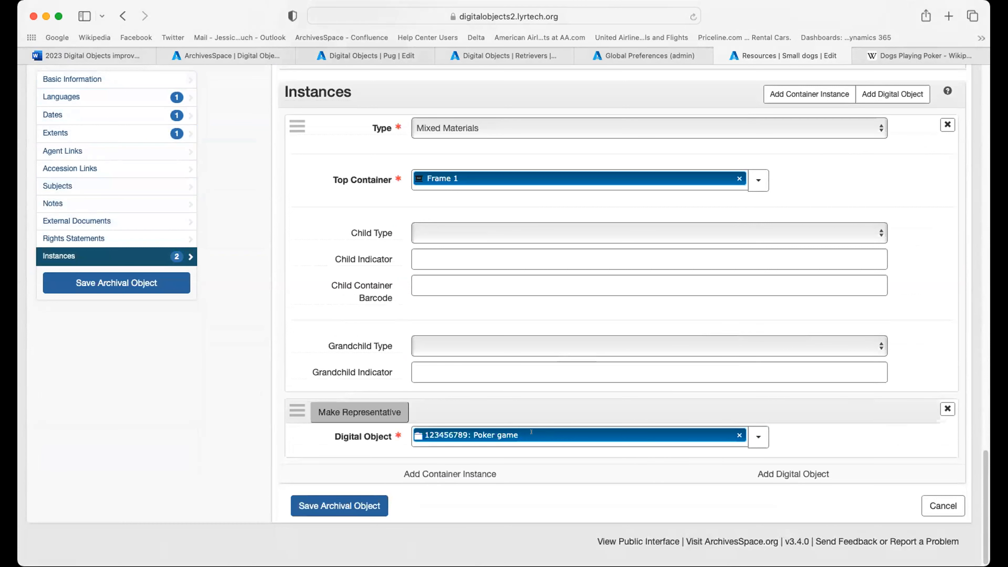
# View the linked Poker game digital object and examine its basic information, file version and language.
pyautogui.click(531, 432)
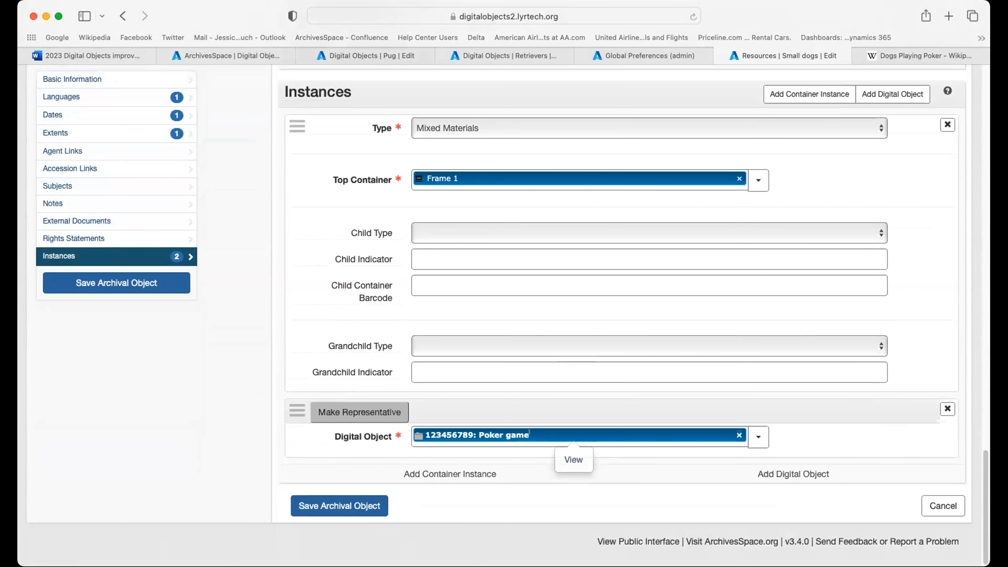
pyautogui.click(565, 457)
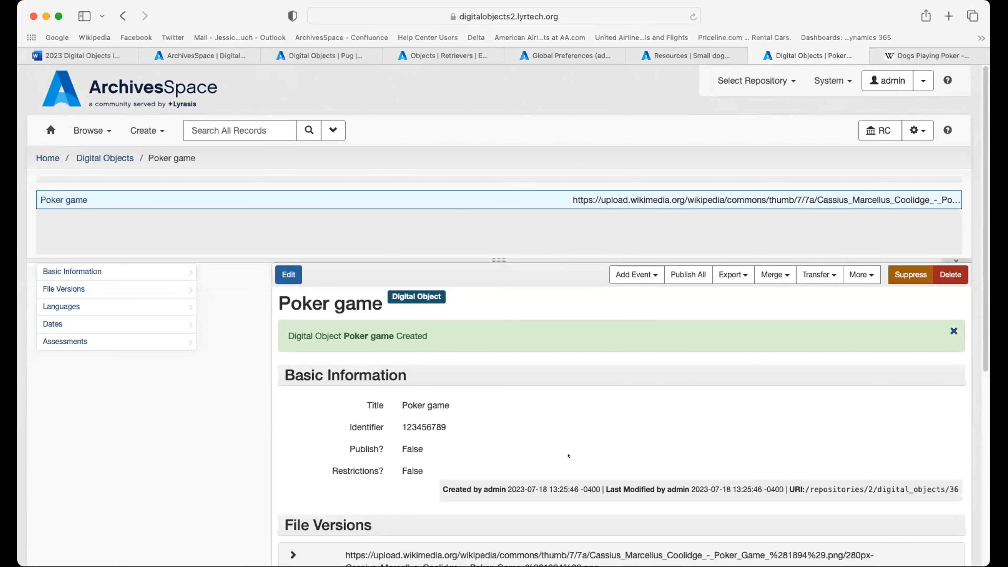
pyautogui.scroll(-5, 400, 363)
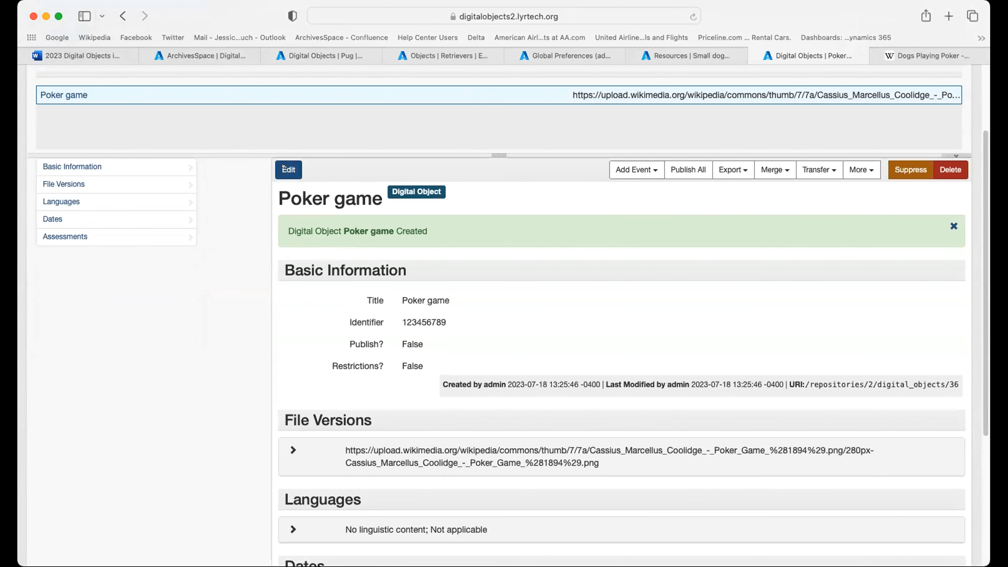
pyautogui.scroll(5, 300, 214)
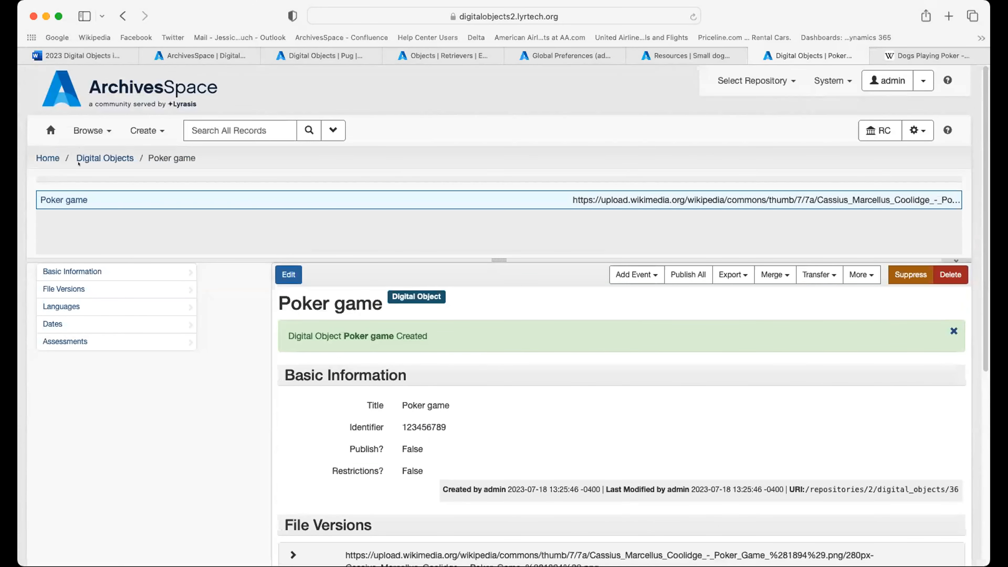
# Open the Poker game digital object for editing and examine its file version, language, date and extent sections.
pyautogui.click(289, 274)
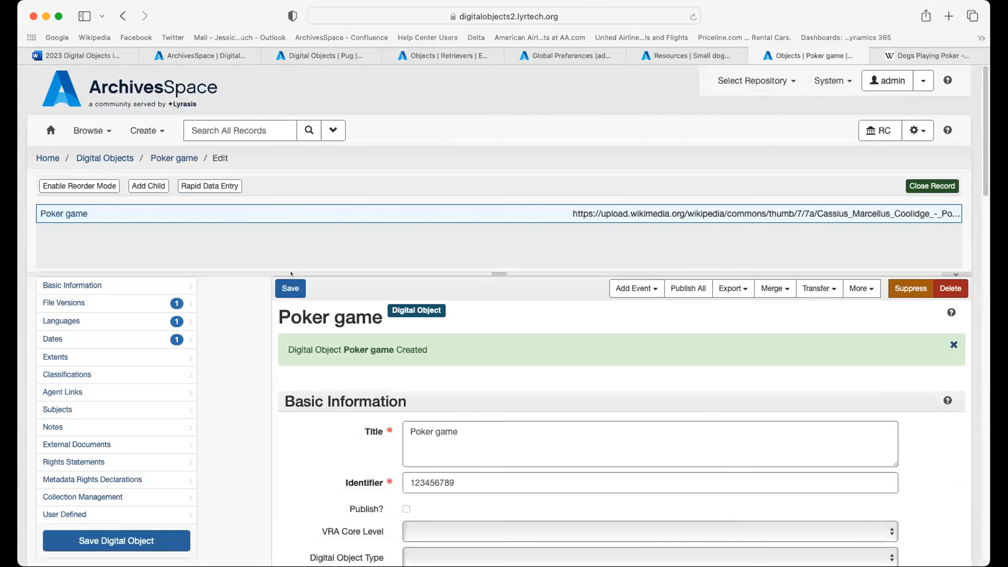
pyautogui.scroll(-9, 290, 274)
pyautogui.scroll(-5, 291, 274)
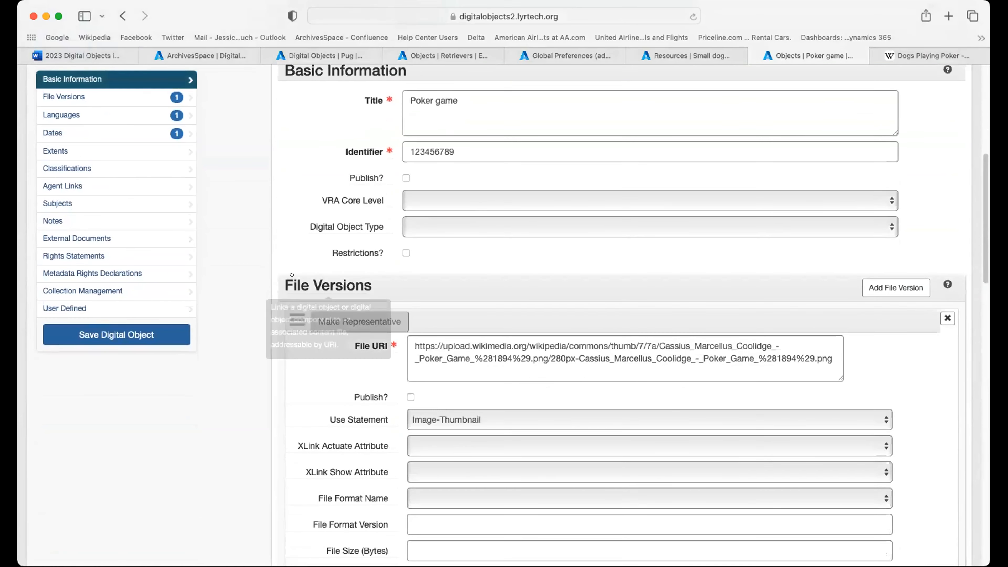
pyautogui.scroll(-10, 291, 275)
pyautogui.scroll(-9, 291, 274)
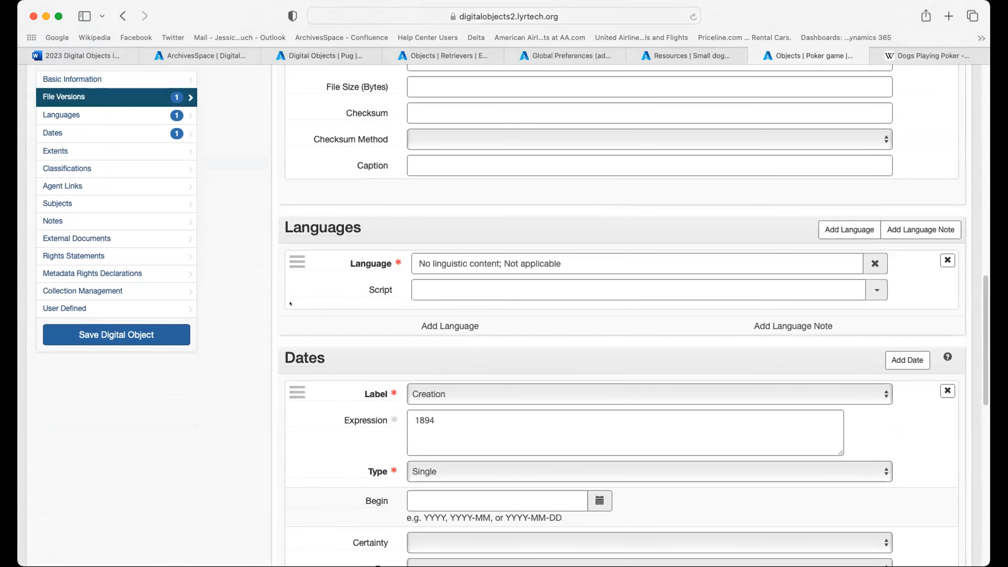
pyautogui.scroll(-10, 289, 303)
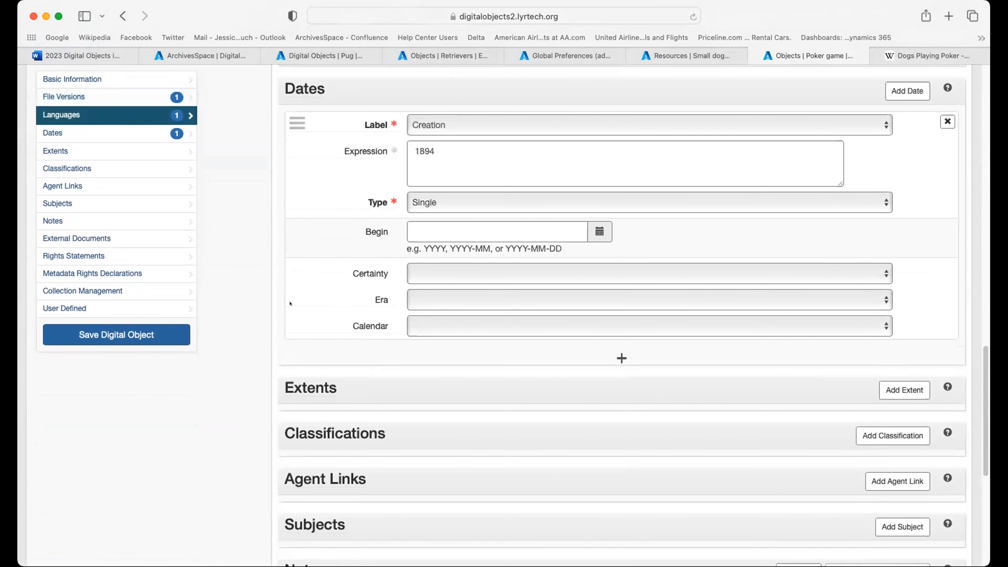
pyautogui.scroll(14, 290, 303)
pyautogui.scroll(20, 290, 303)
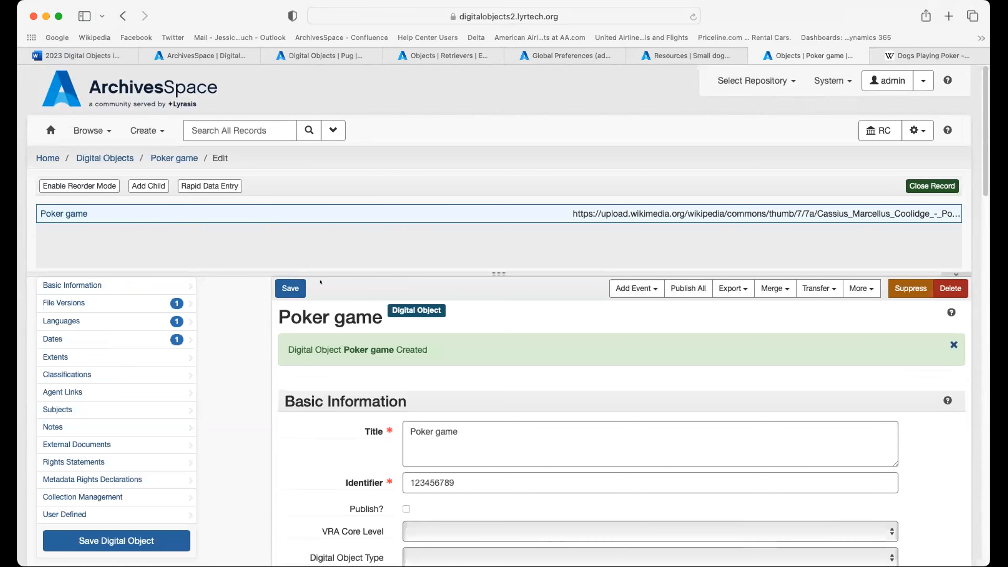
# Save the Poker game digital object, and save the Poker game archival object with its new digital object instance.
pyautogui.click(282, 285)
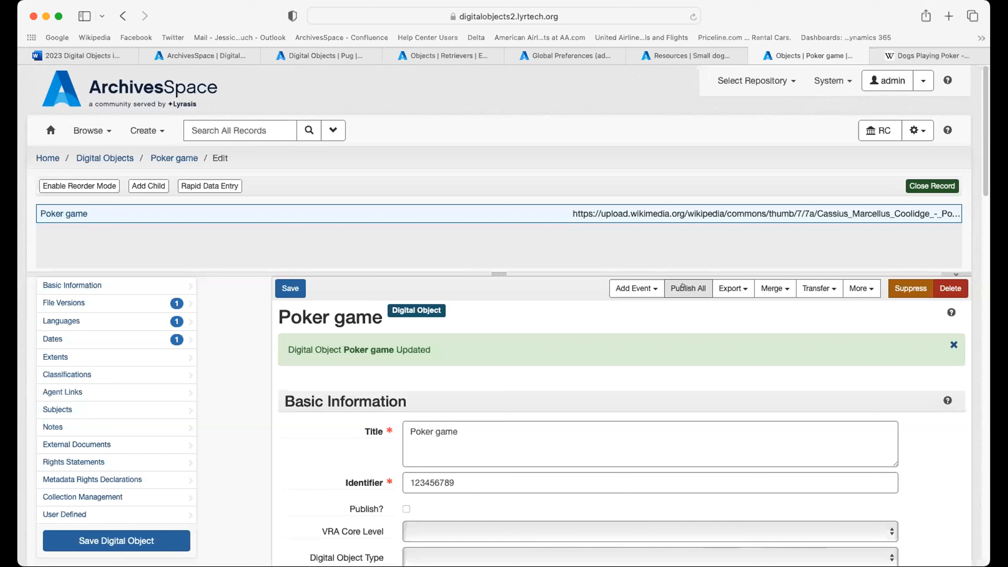
pyautogui.click(686, 55)
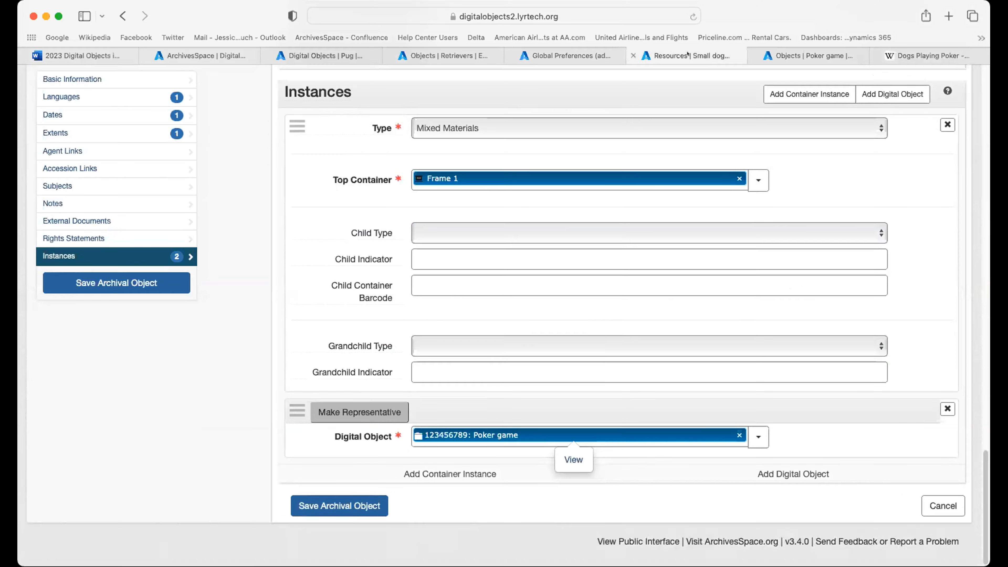
pyautogui.click(322, 505)
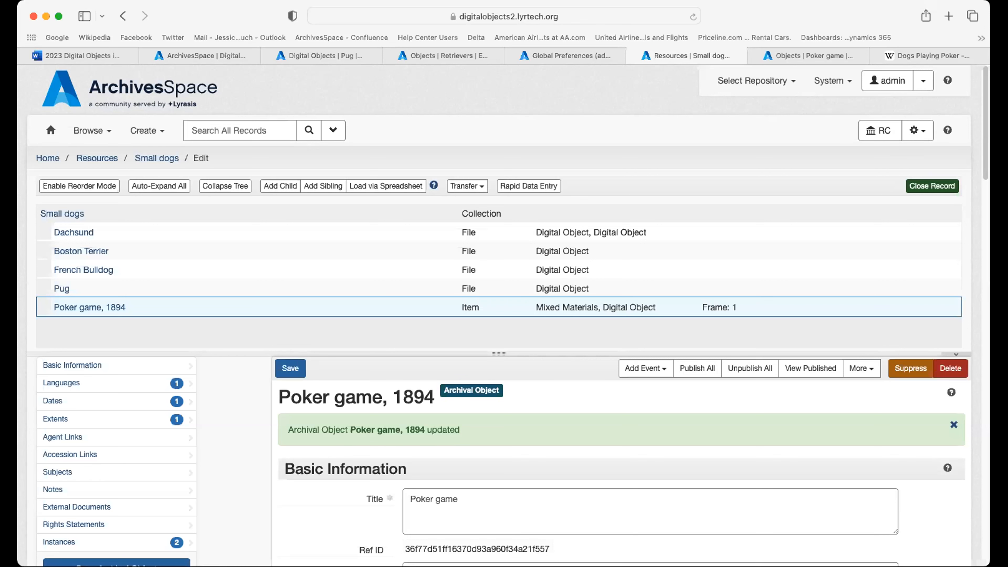
# Go to the instances of the saved Poker game archival object.
pyautogui.scroll(-5, 229, 203)
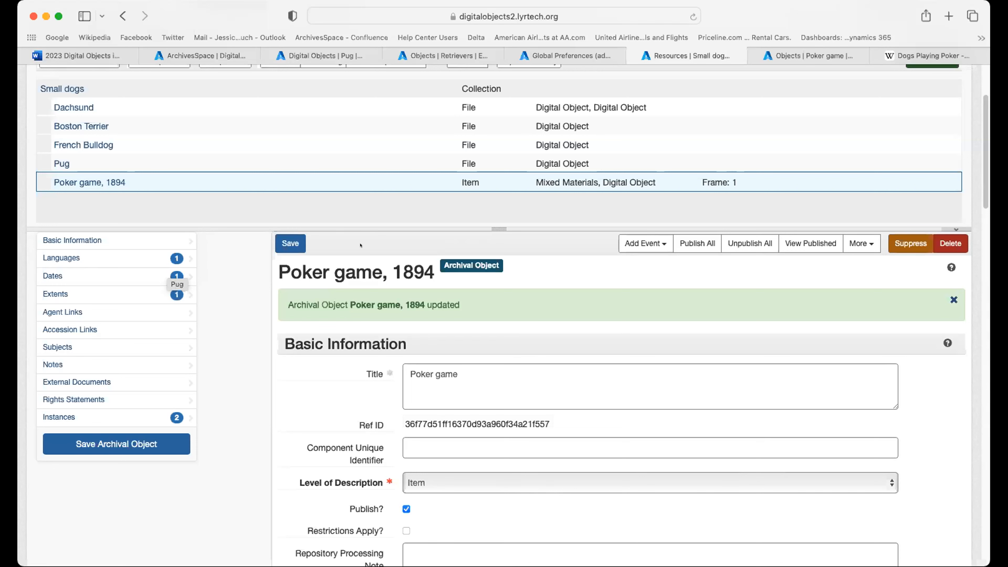
pyautogui.scroll(-5, 365, 258)
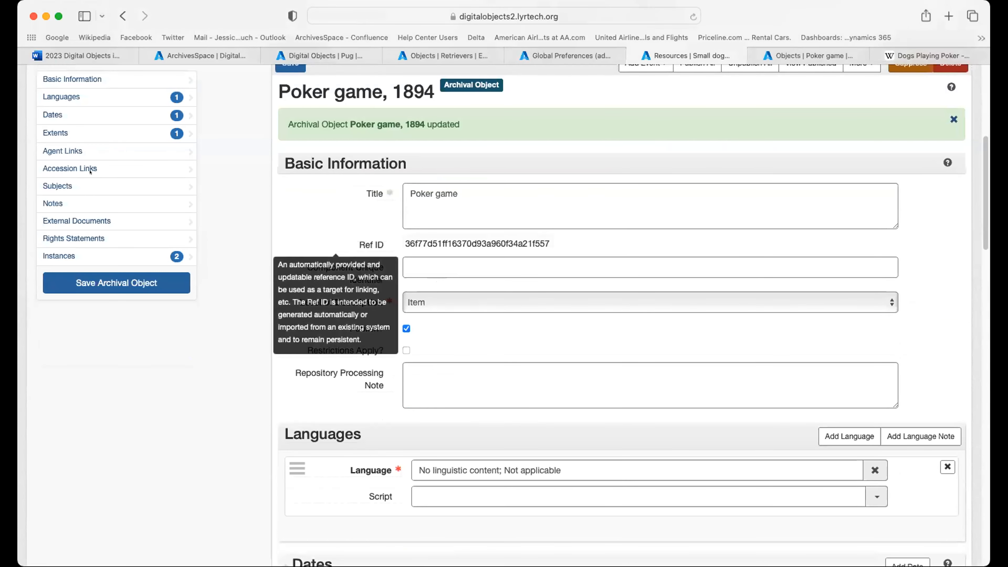
pyautogui.scroll(-1, 199, 243)
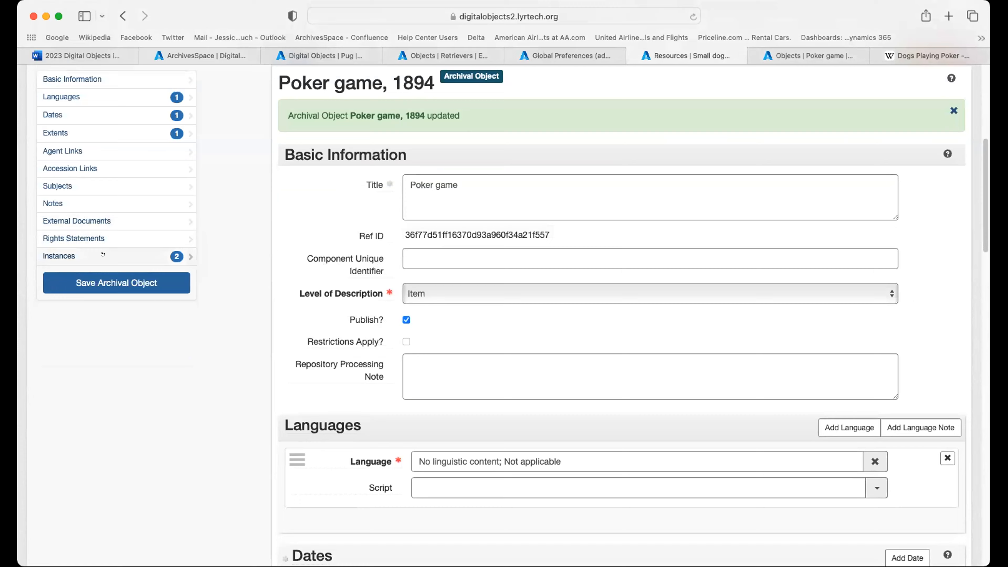
pyautogui.click(63, 256)
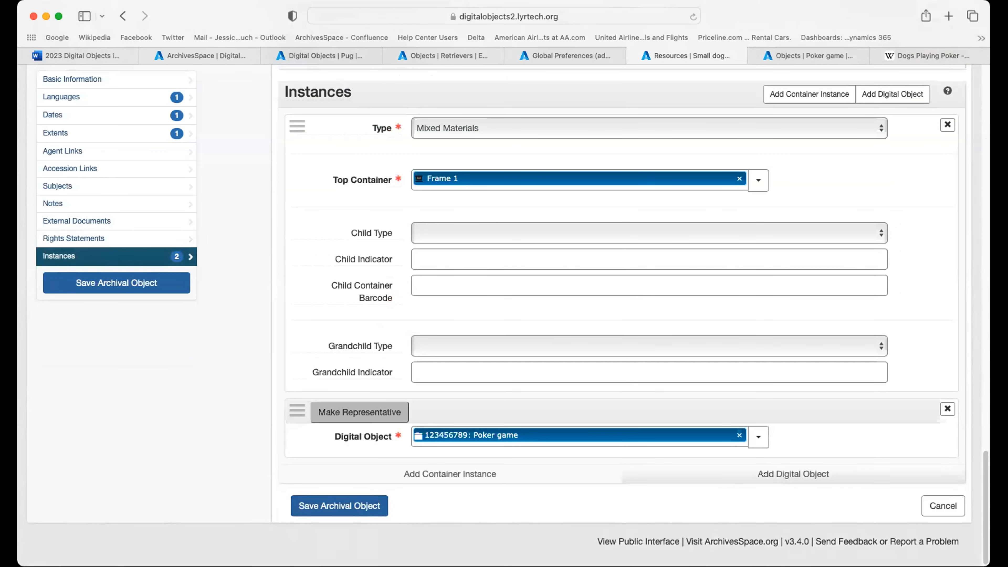
# Add another digital object instance to the archival object and link it to the Boston Terrier digital object.
pyautogui.click(764, 475)
pyautogui.click(548, 445)
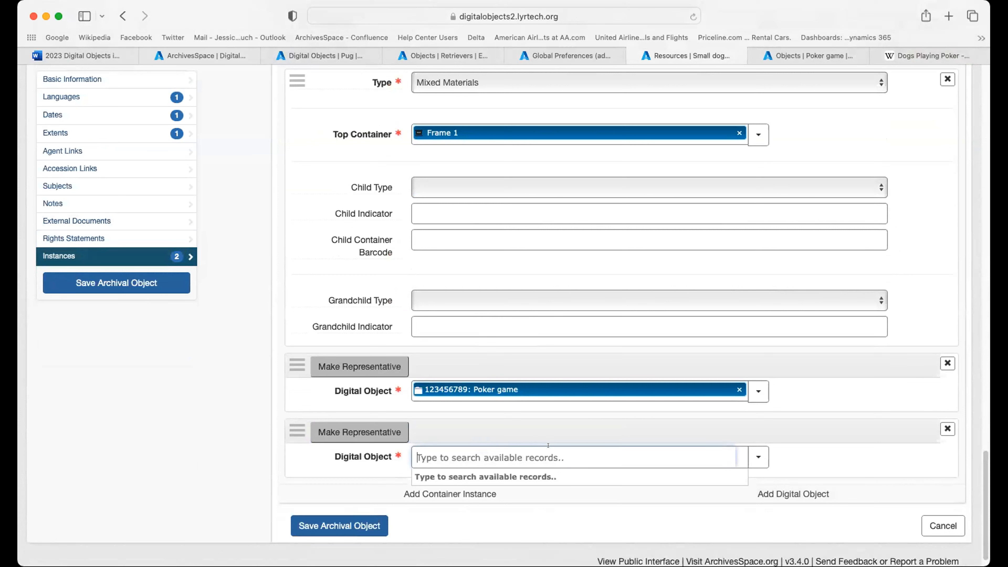
pyautogui.write('bos')
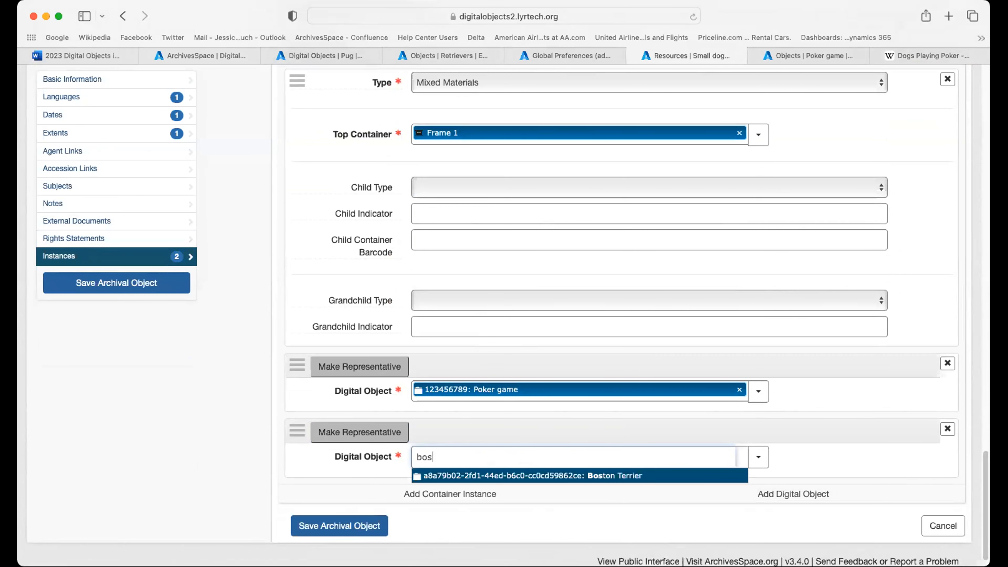
pyautogui.click(567, 473)
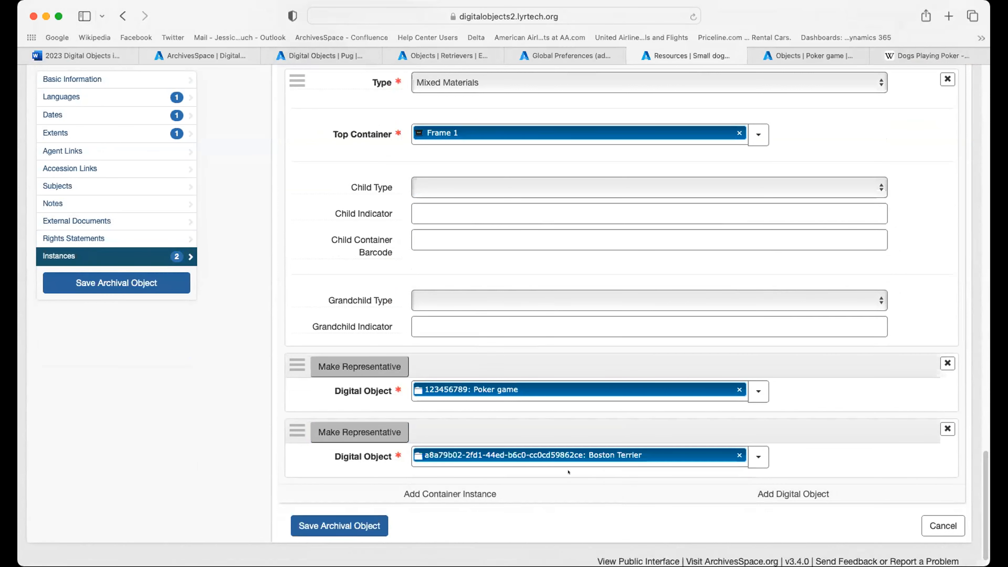
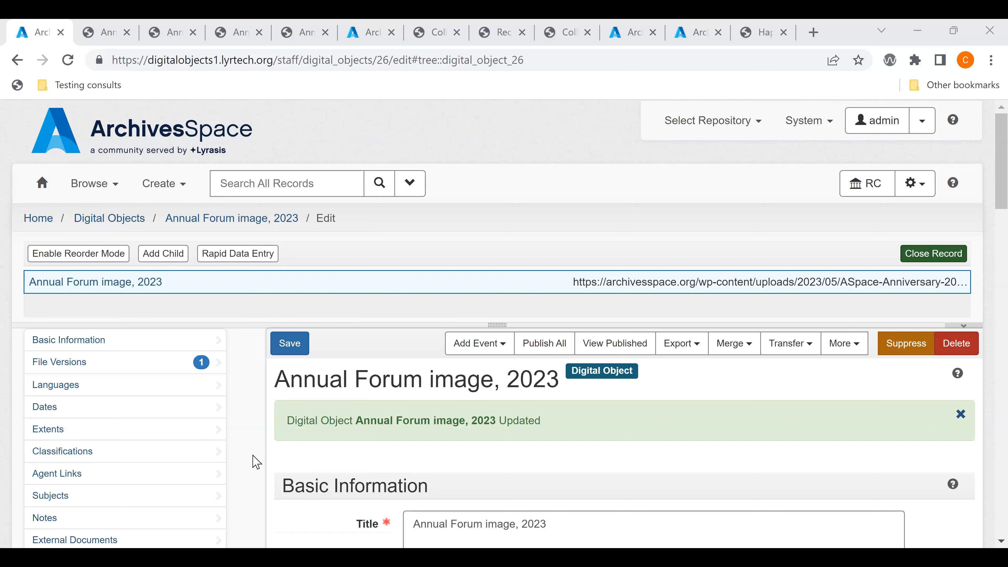
# Examine the basic information and file version of the Annual Forum image, 2023 digital object.
pyautogui.scroll(-6, 256, 462)
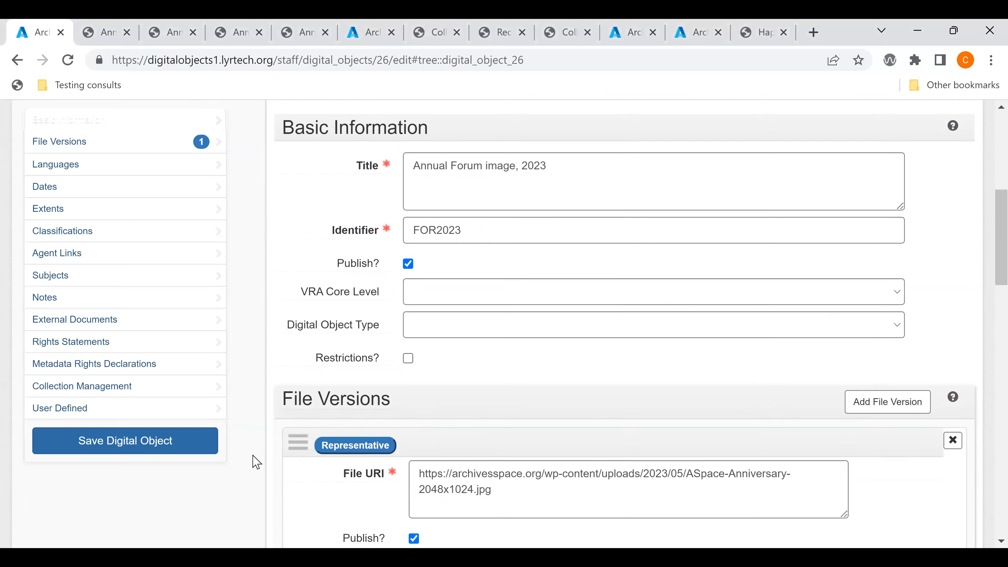
pyautogui.scroll(-3, 256, 462)
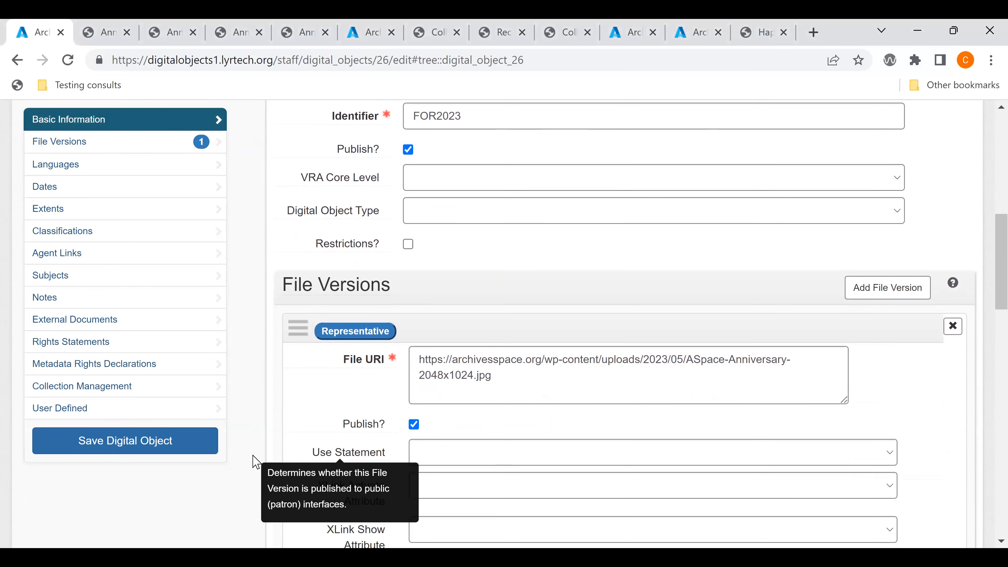
pyautogui.scroll(8, 256, 461)
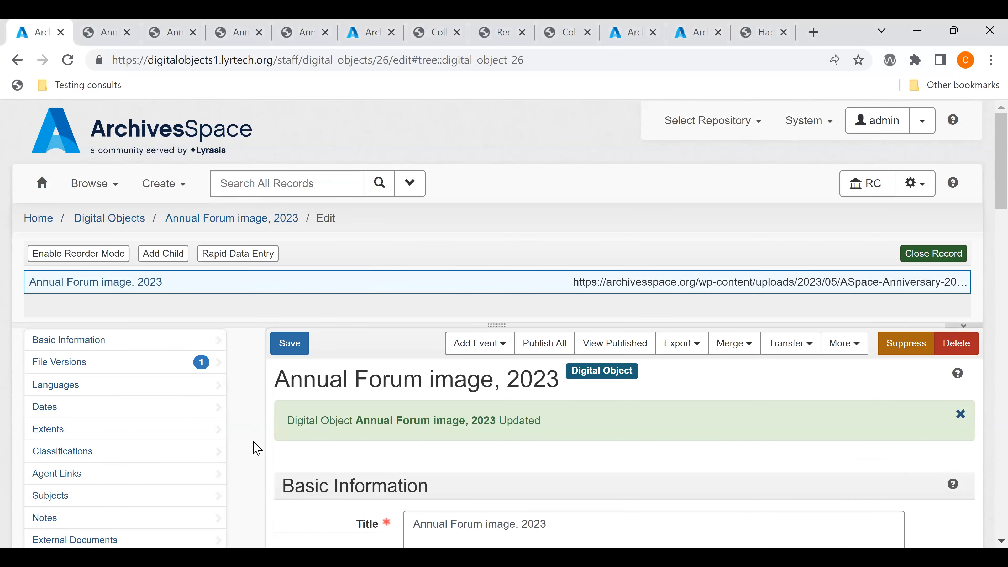
pyautogui.scroll(-10, 244, 520)
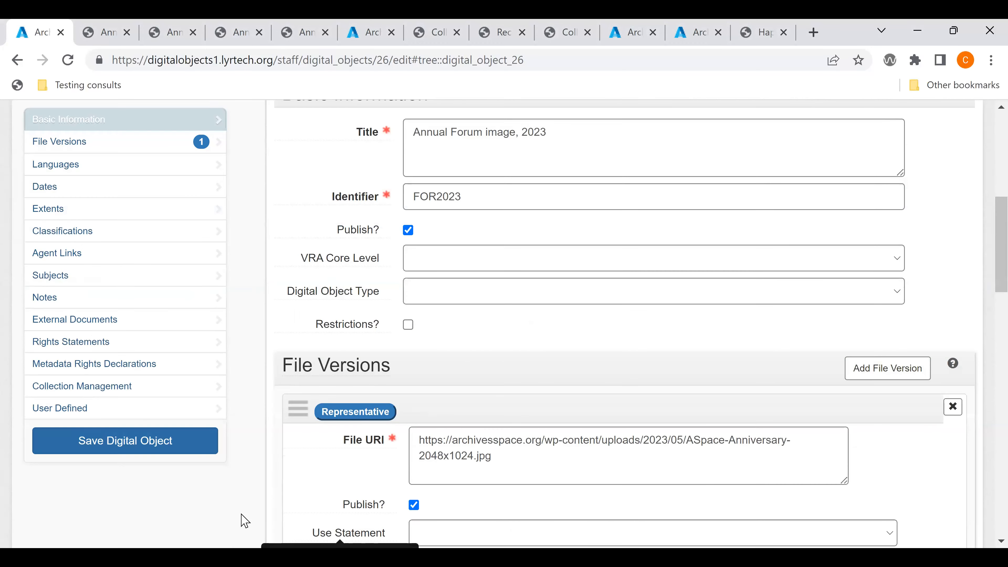
pyautogui.scroll(-2, 243, 520)
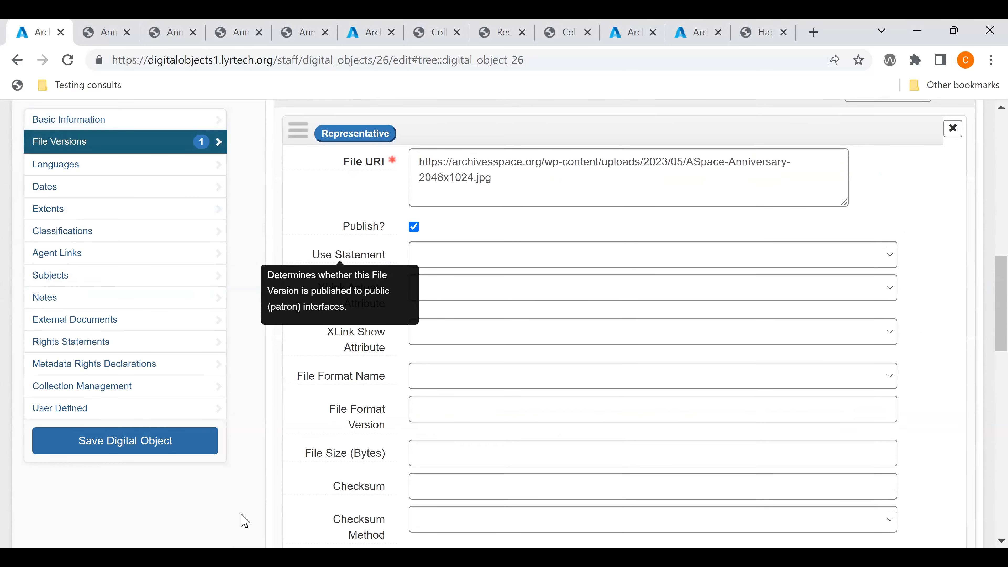
pyautogui.scroll(1, 258, 502)
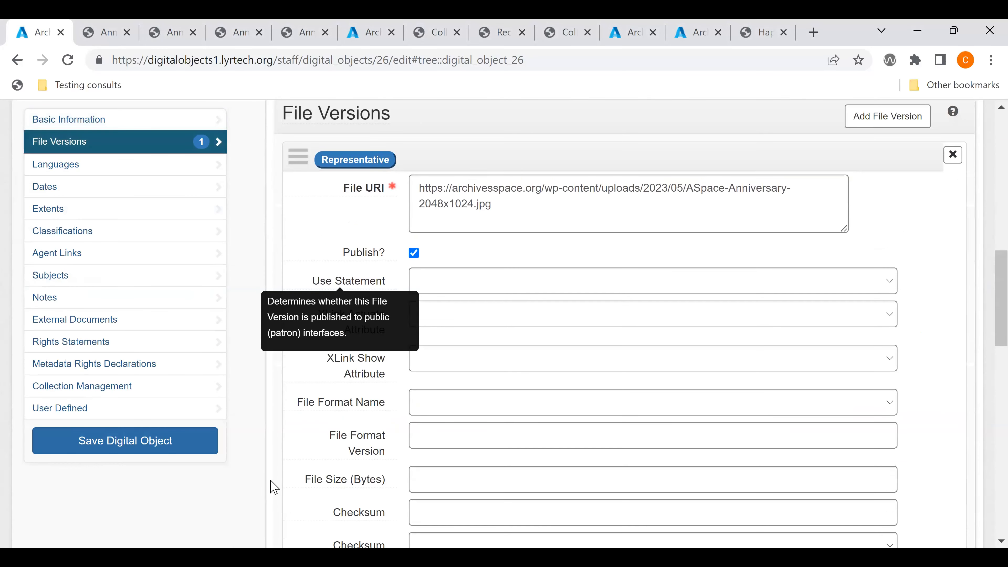
# Remove the representative status from the forum image's file version and view the XLink Show Attribute options.
pyautogui.click(358, 161)
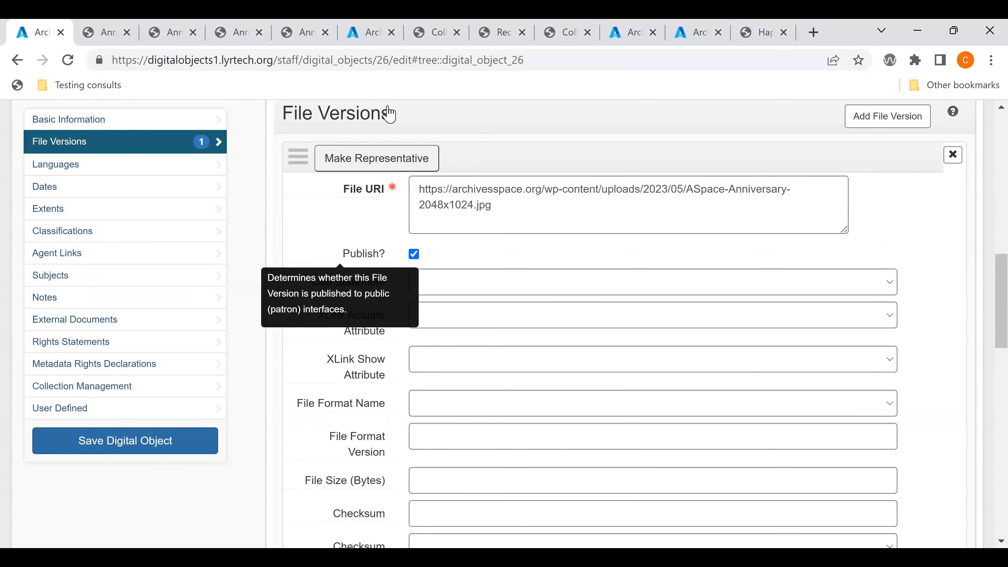
pyautogui.moveTo(354, 188)
pyautogui.scroll(-3, 254, 182)
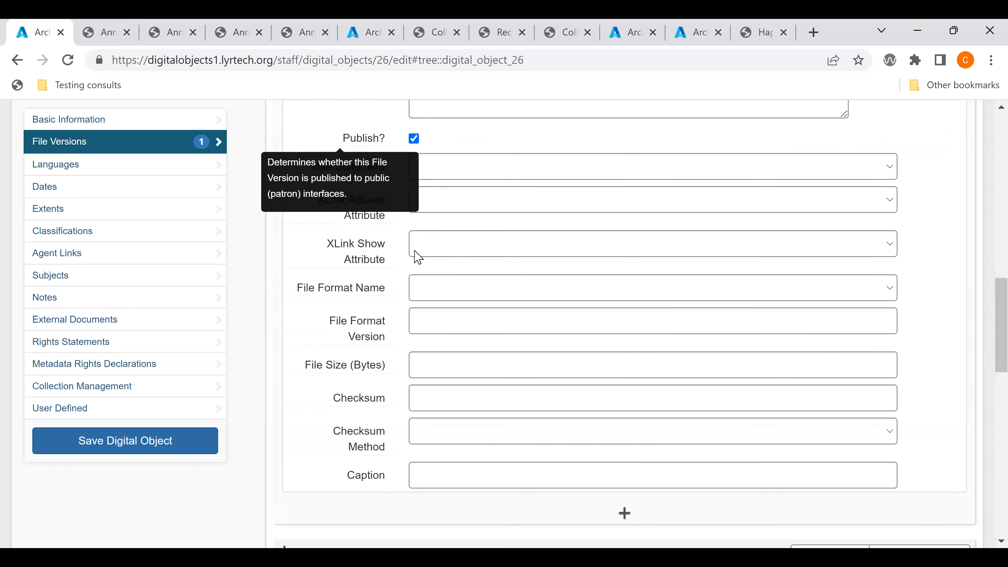
pyautogui.click(438, 253)
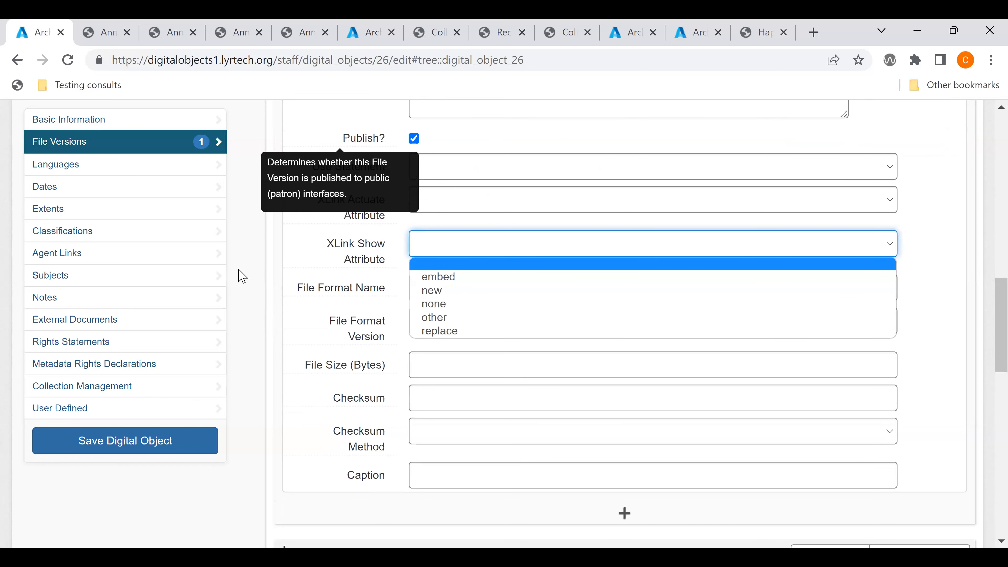
pyautogui.click(254, 277)
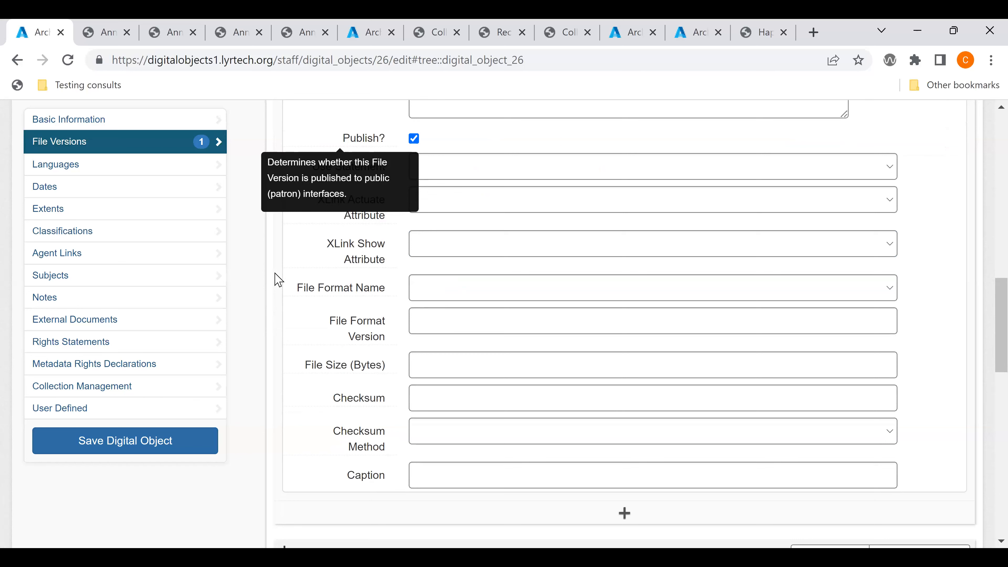
# Examine the Use Statement options available for the forum image's file version.
pyautogui.scroll(2, 372, 261)
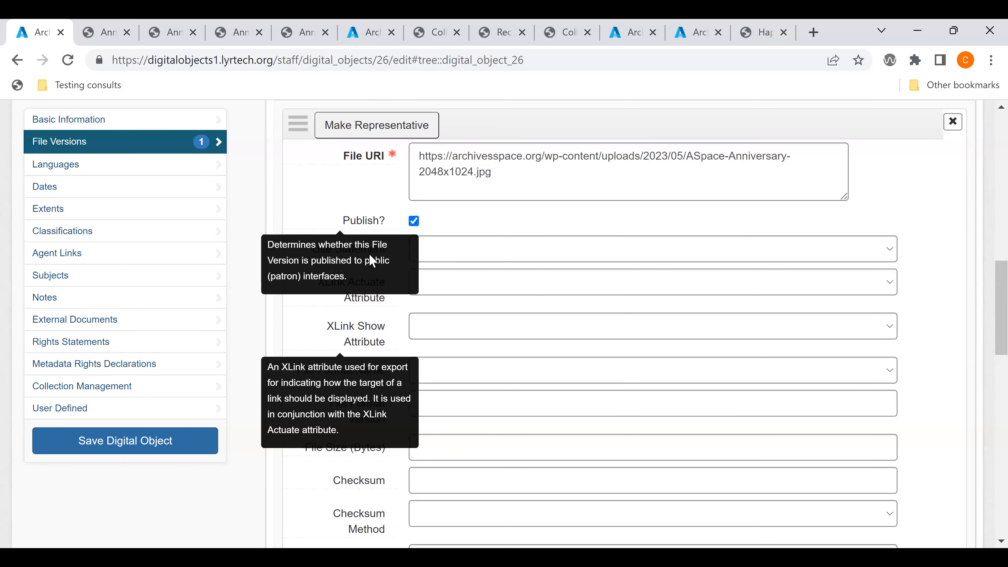
pyautogui.click(451, 251)
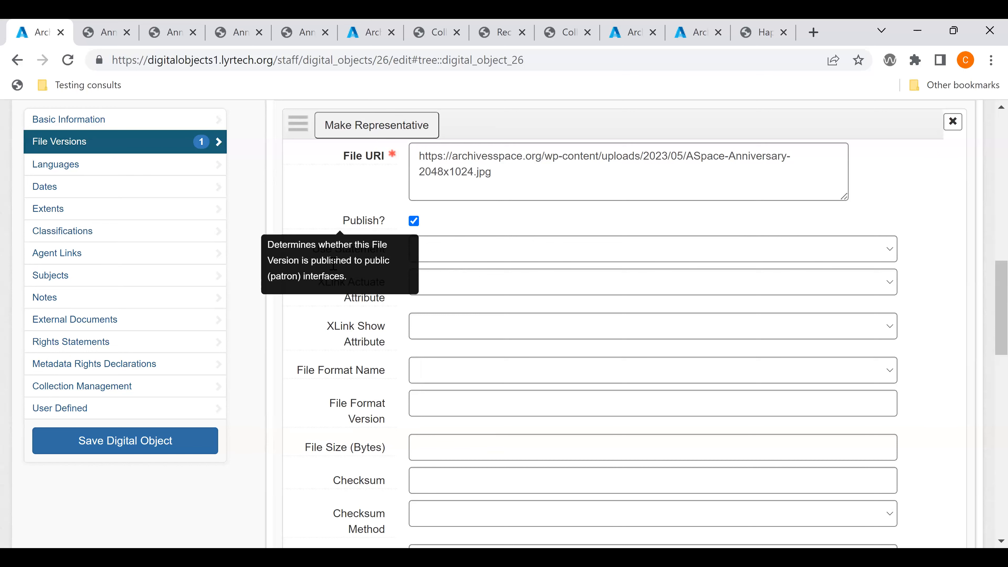
pyautogui.click(318, 262)
pyautogui.doubleClick(318, 261)
pyautogui.click(411, 249)
pyautogui.scroll(2, 409, 249)
pyautogui.scroll(-2, 409, 249)
pyautogui.click(448, 259)
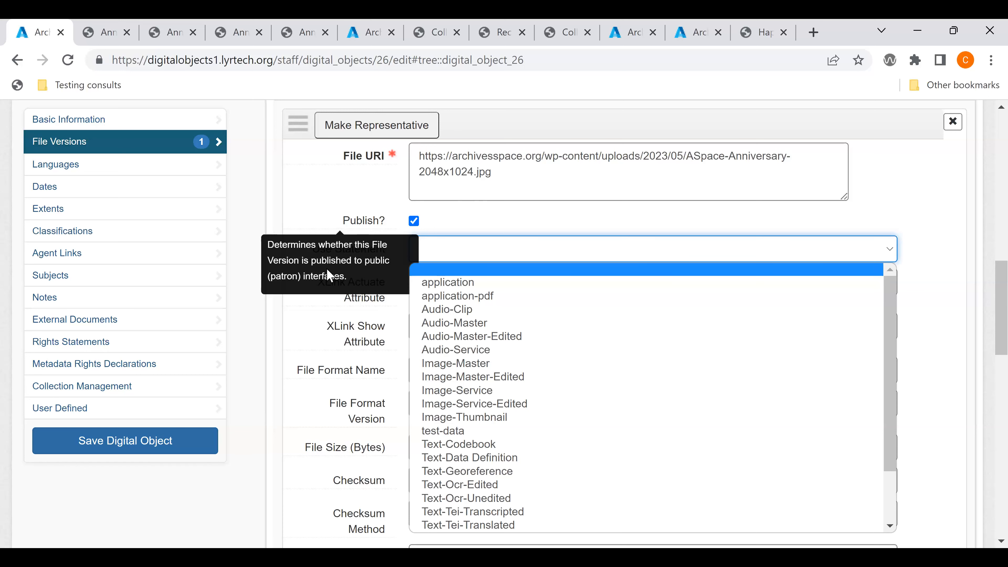
pyautogui.click(285, 375)
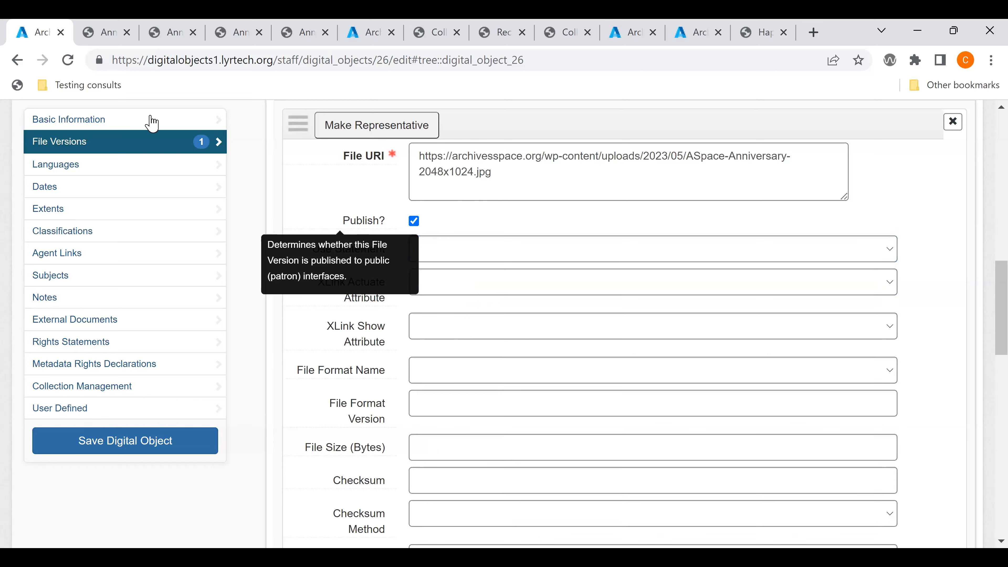
# Reload the Annual Forum image, 2023 edit page and discard the unsaved changes.
pyautogui.click(246, 61)
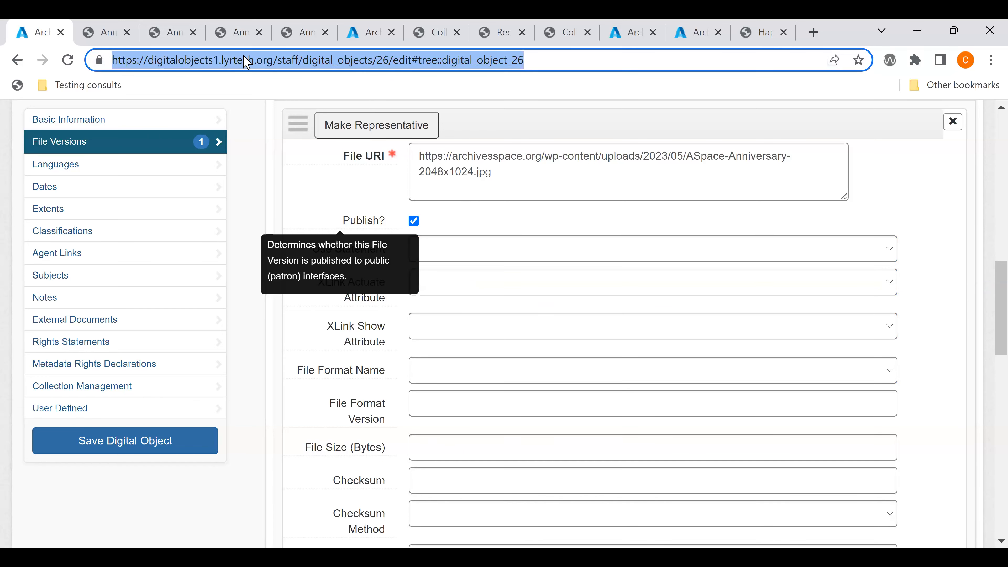
pyautogui.press('Return')
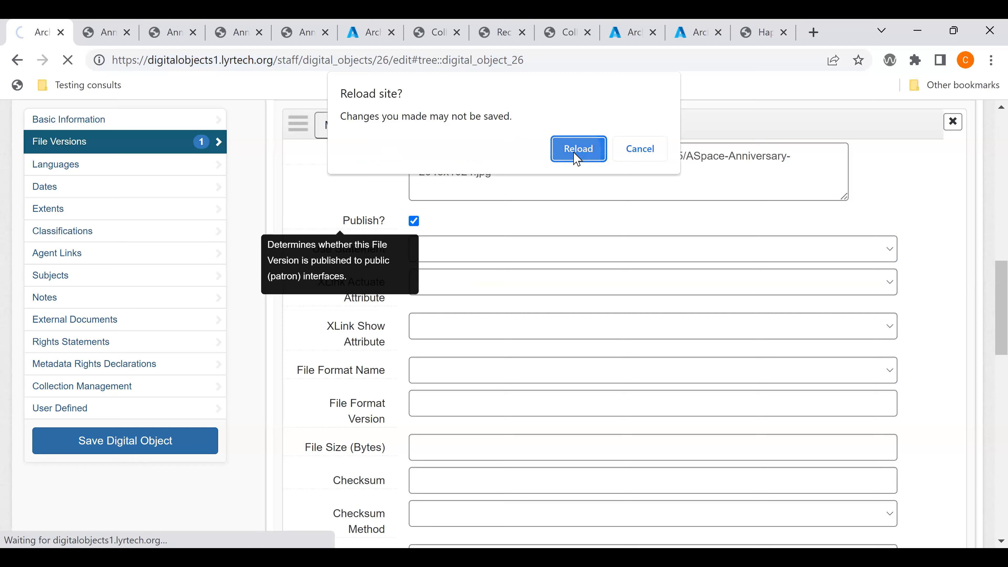
pyautogui.click(577, 157)
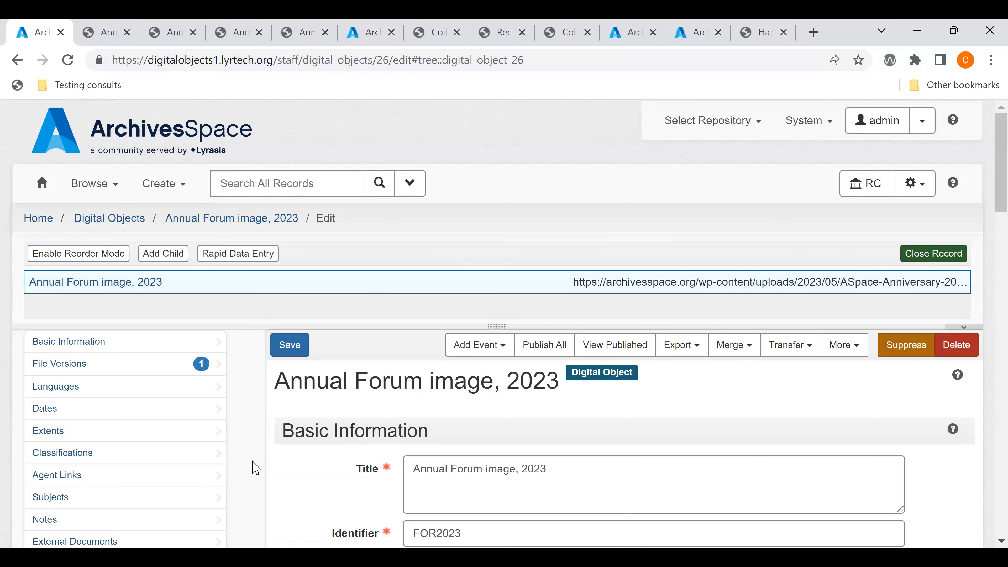
# Review the reloaded Annual Forum image, 2023 record from its header and basic information through its file version fields.
pyautogui.scroll(-1, 256, 468)
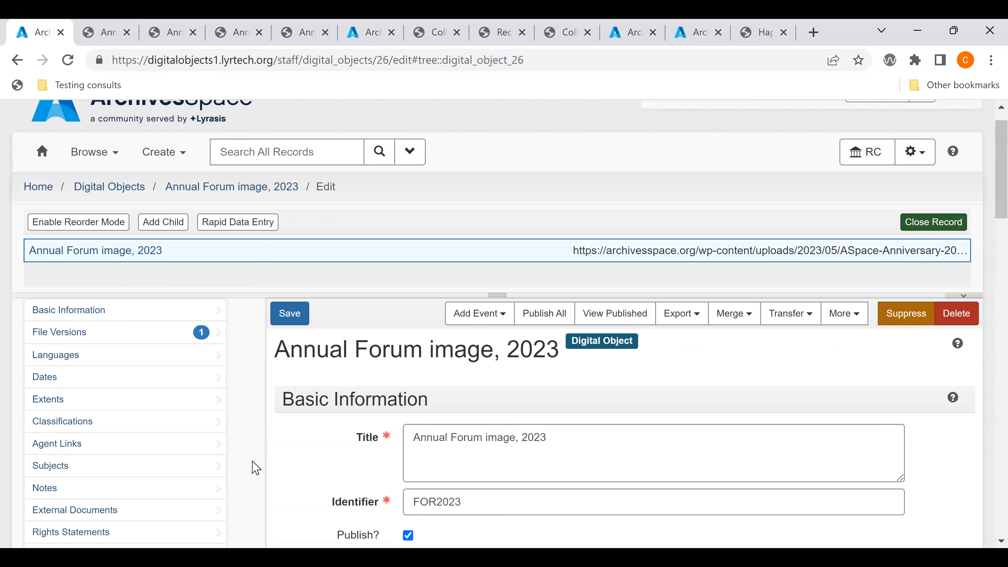
pyautogui.scroll(-5, 256, 467)
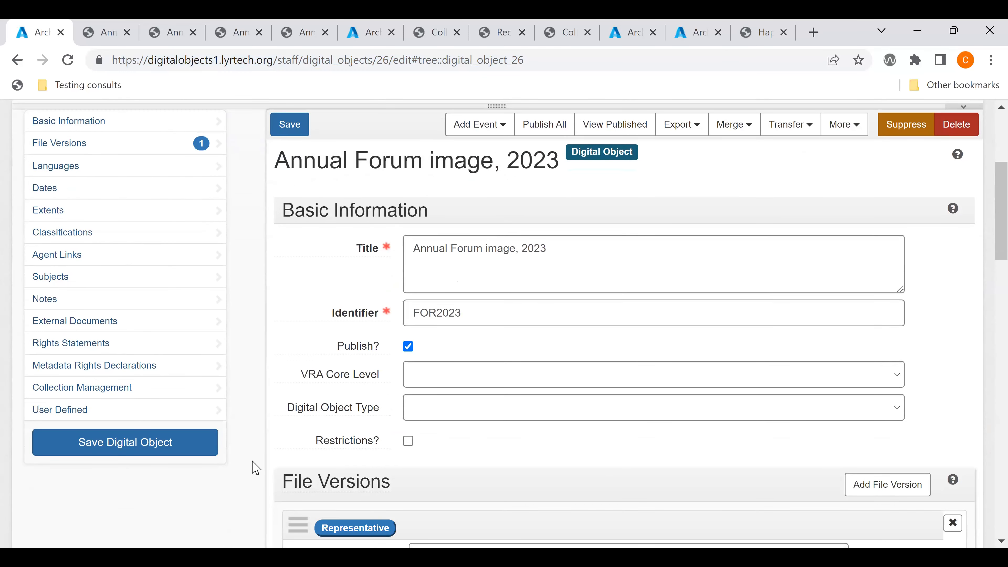
pyautogui.scroll(-1, 255, 468)
pyautogui.scroll(1, 256, 467)
pyautogui.scroll(5, 249, 280)
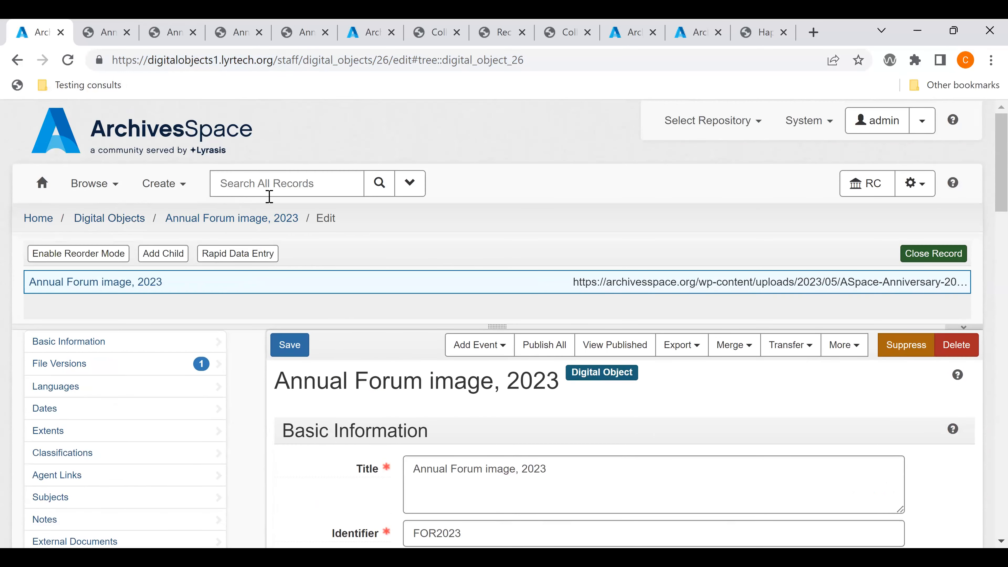
pyautogui.scroll(-3, 279, 196)
pyautogui.scroll(-2, 277, 199)
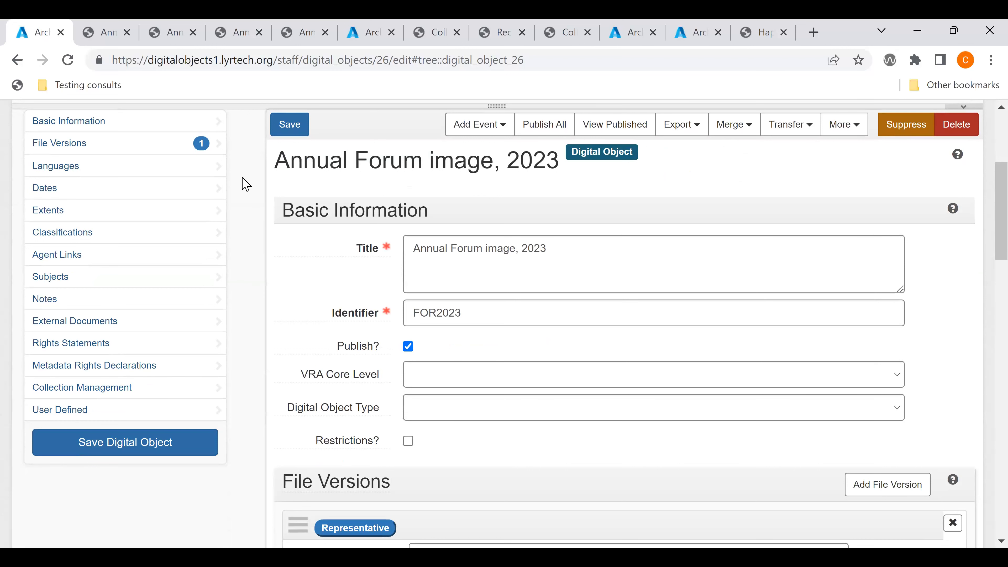
pyautogui.scroll(-2, 245, 184)
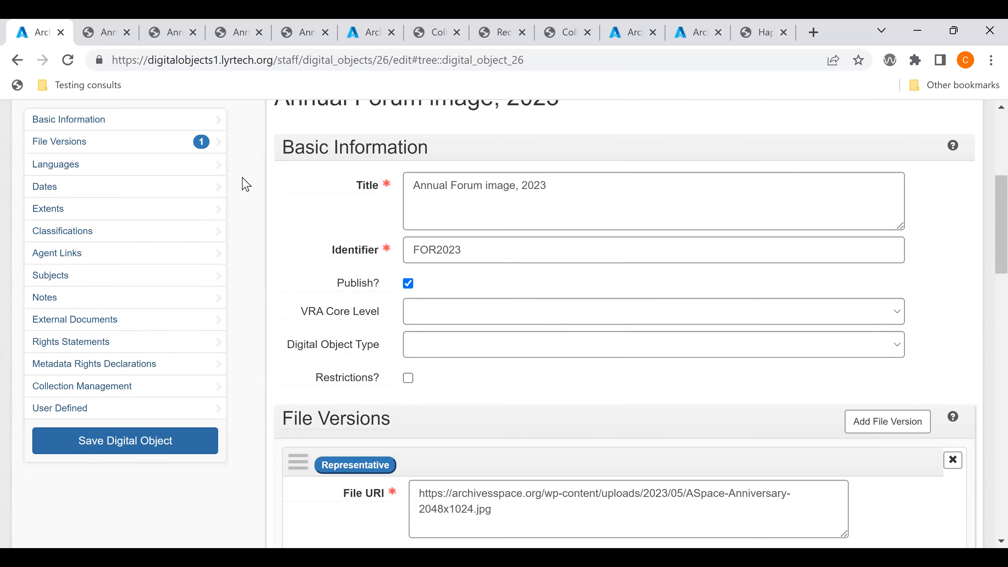
pyautogui.scroll(-2, 246, 184)
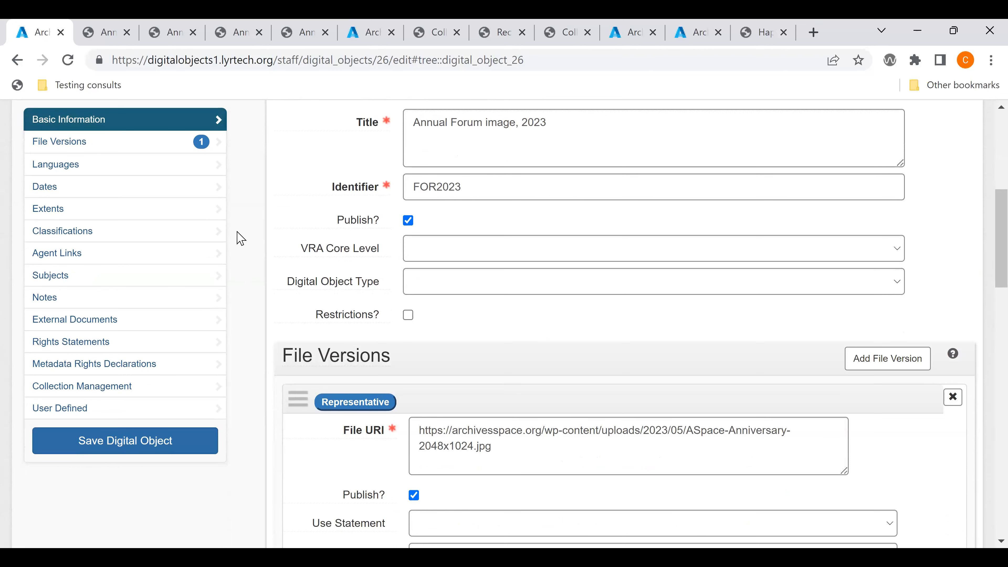
pyautogui.scroll(-1, 240, 238)
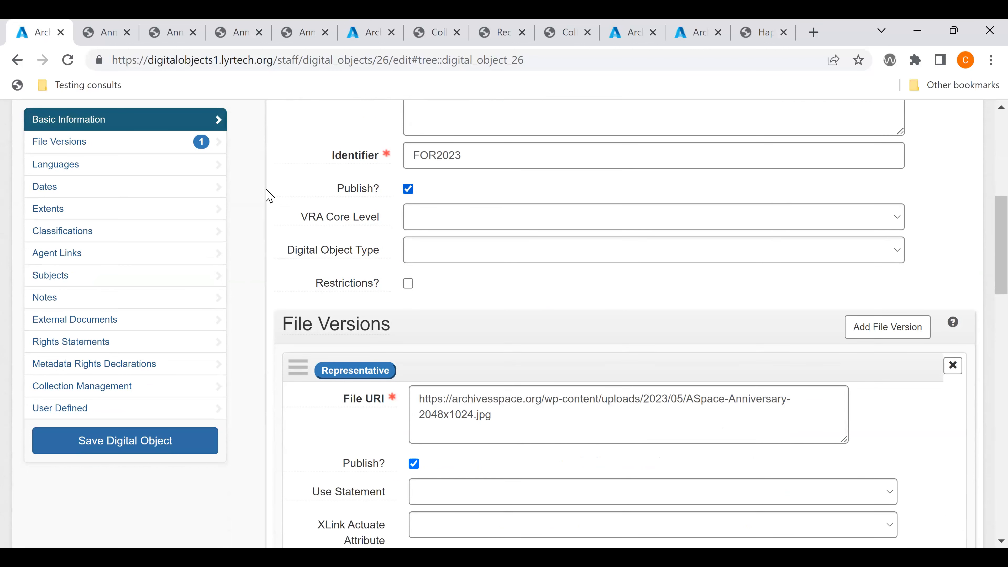
pyautogui.scroll(-6, 256, 197)
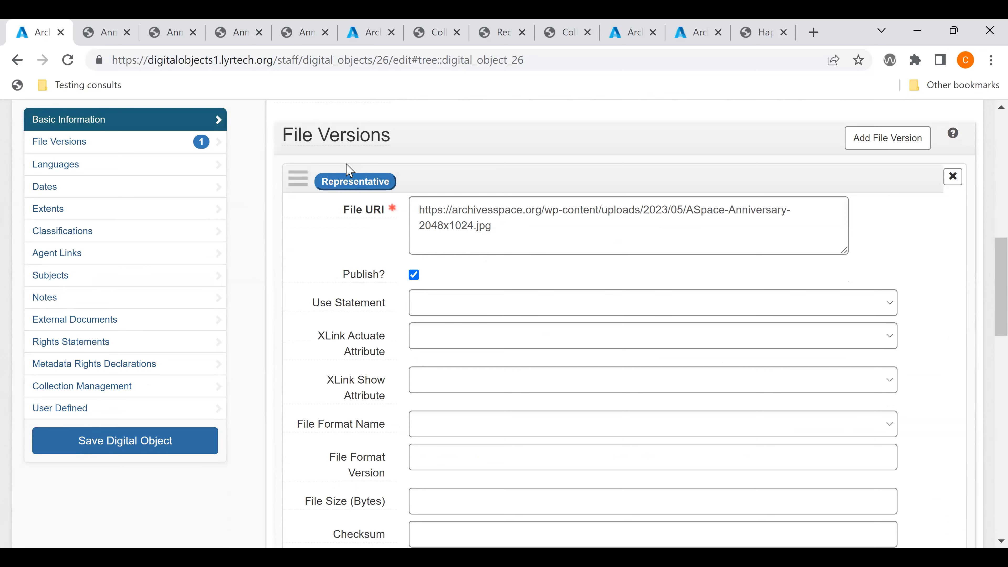
# Unmark the forum image's file version as representative, and mark it as representative again.
pyautogui.moveTo(353, 185)
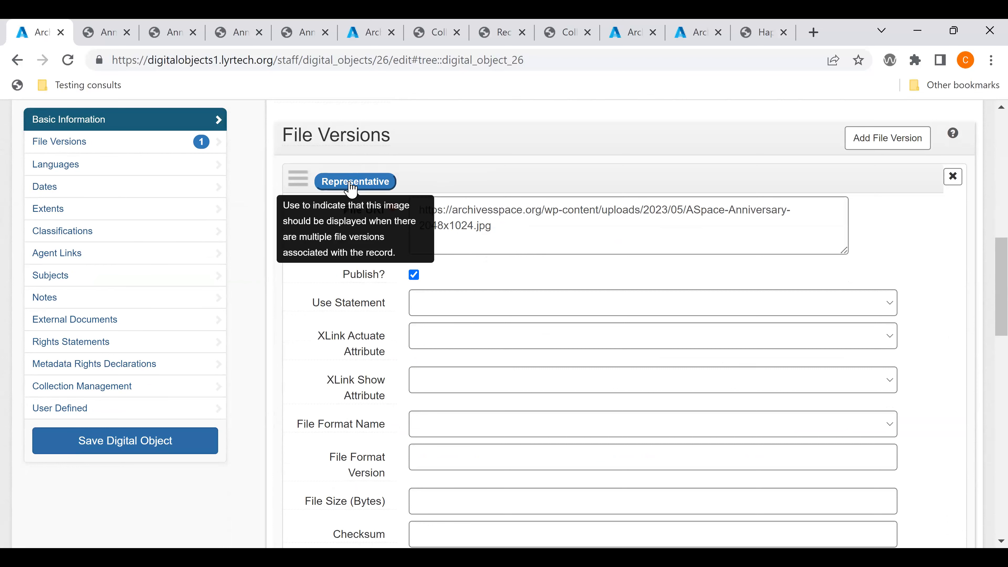
pyautogui.click(350, 182)
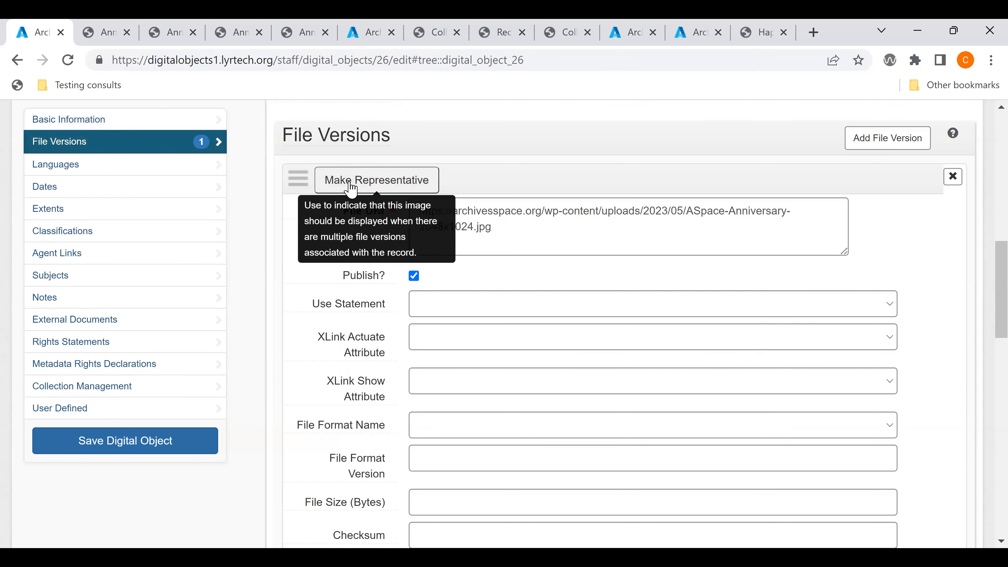
pyautogui.click(351, 183)
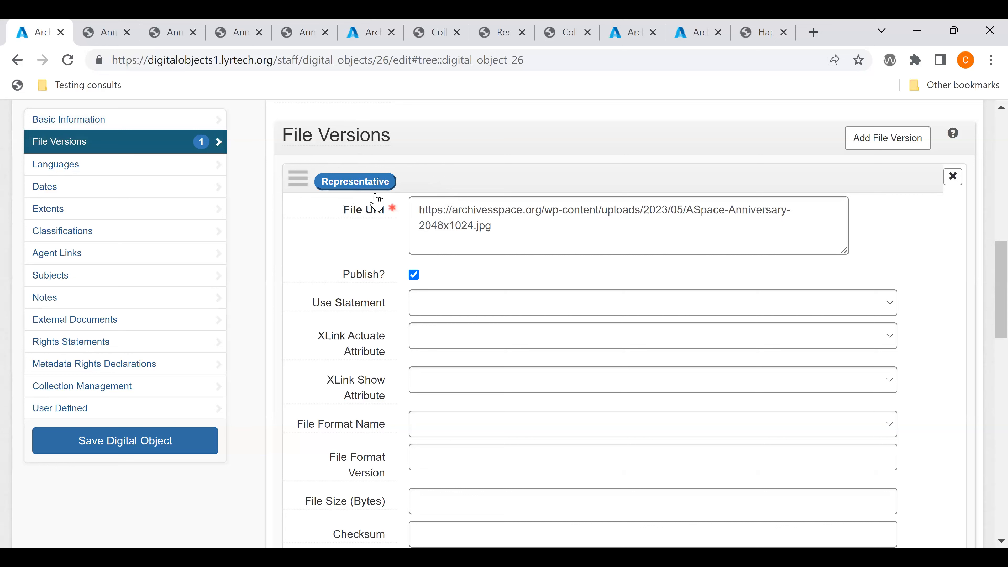
pyautogui.moveTo(377, 198)
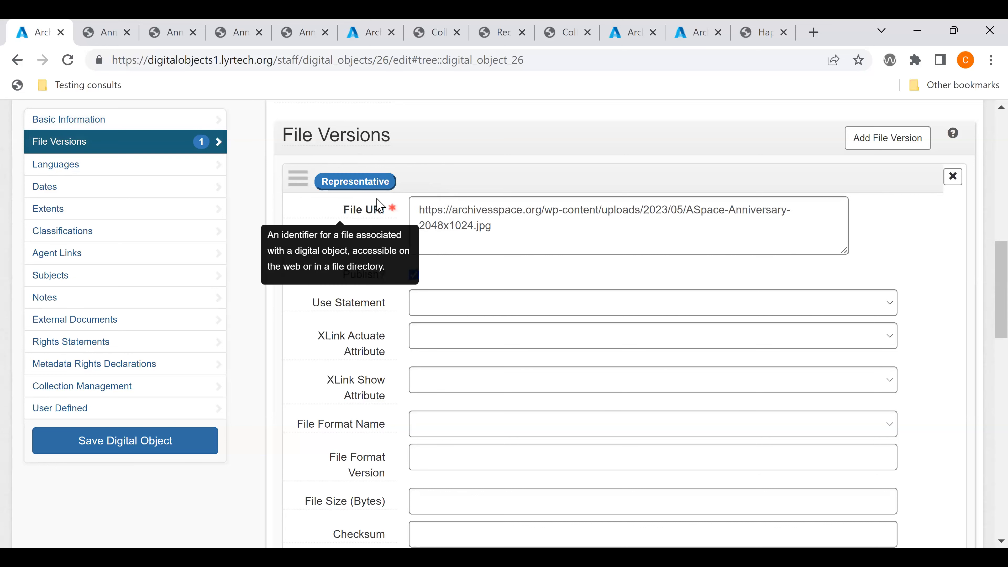
# Save the Annual Forum image, 2023 digital object and switch to its public interface page.
pyautogui.click(135, 446)
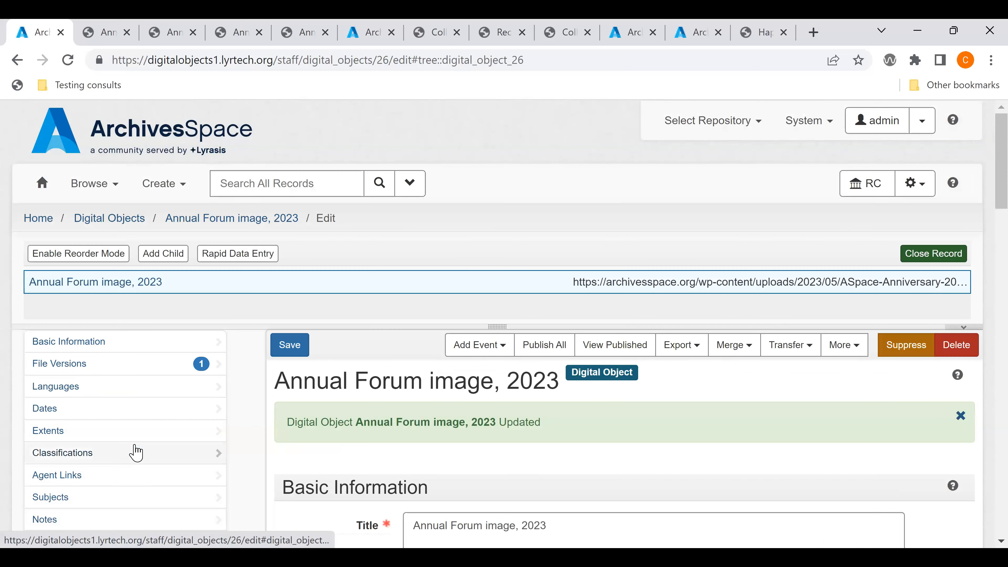
pyautogui.click(107, 32)
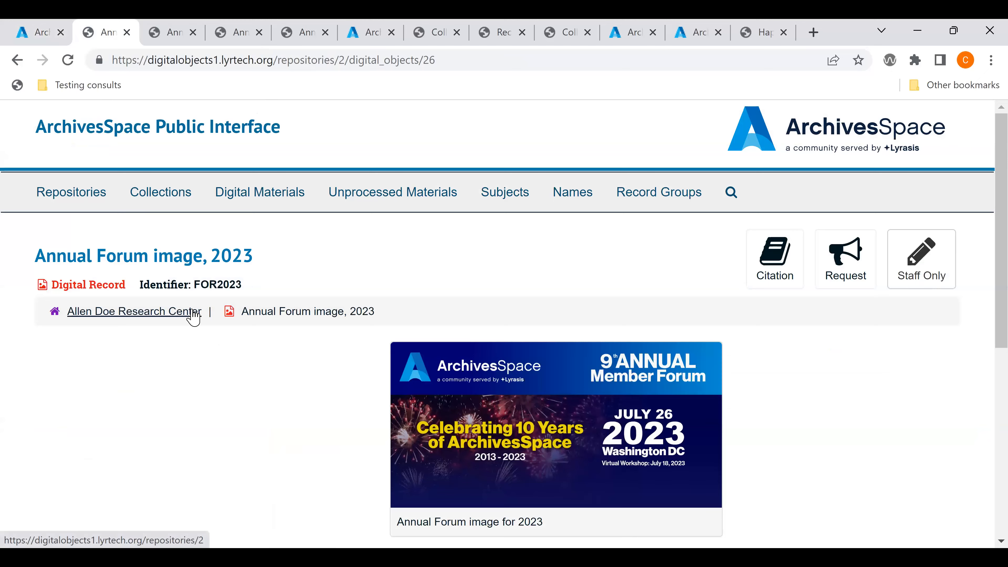
# Examine the Annual Forum image, 2023 public page, including its displayed image, caption and linked records.
pyautogui.scroll(-3, 194, 318)
pyautogui.scroll(1, 192, 316)
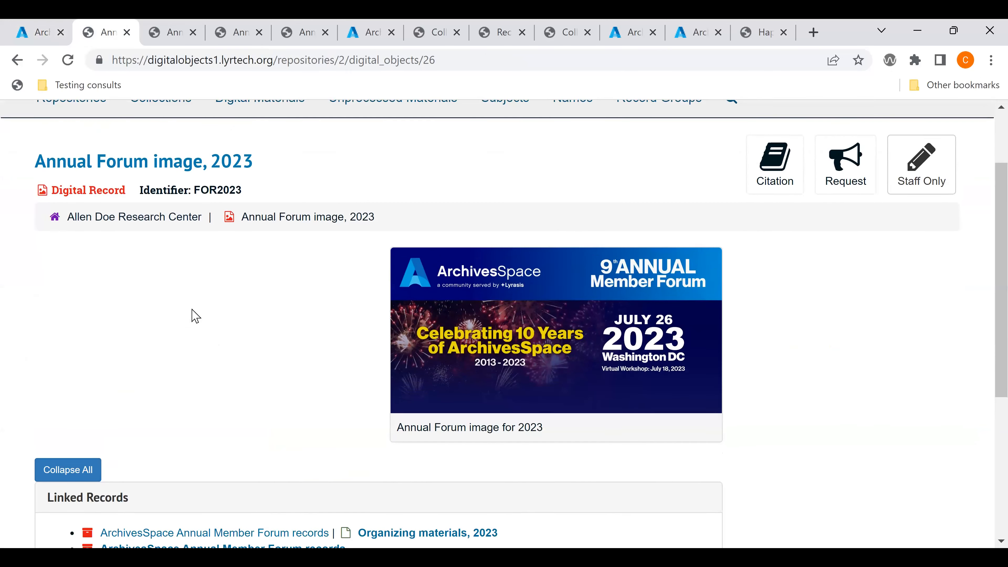
pyautogui.scroll(1, 193, 316)
pyautogui.scroll(-1, 195, 316)
pyautogui.scroll(-2, 194, 316)
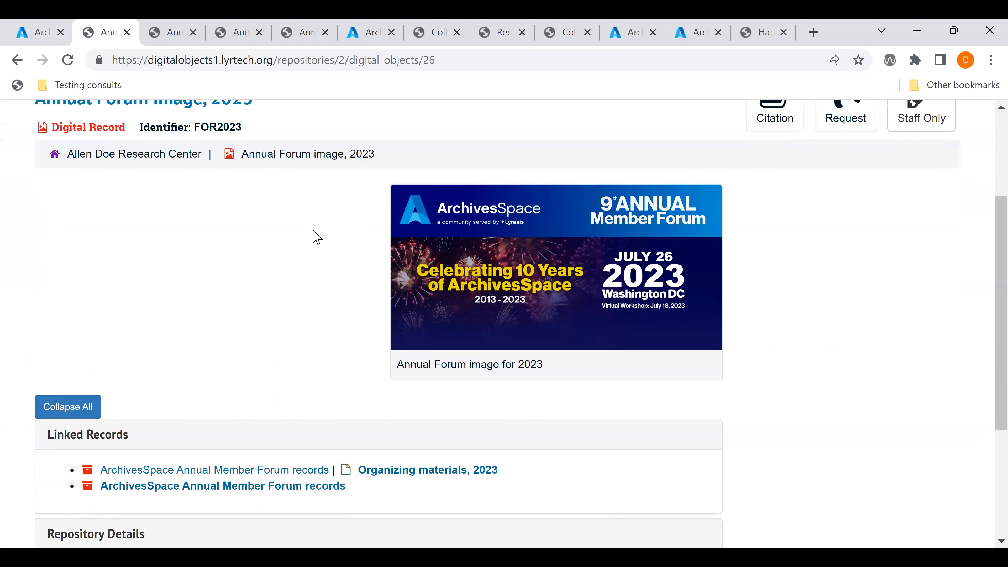
pyautogui.scroll(-1, 316, 237)
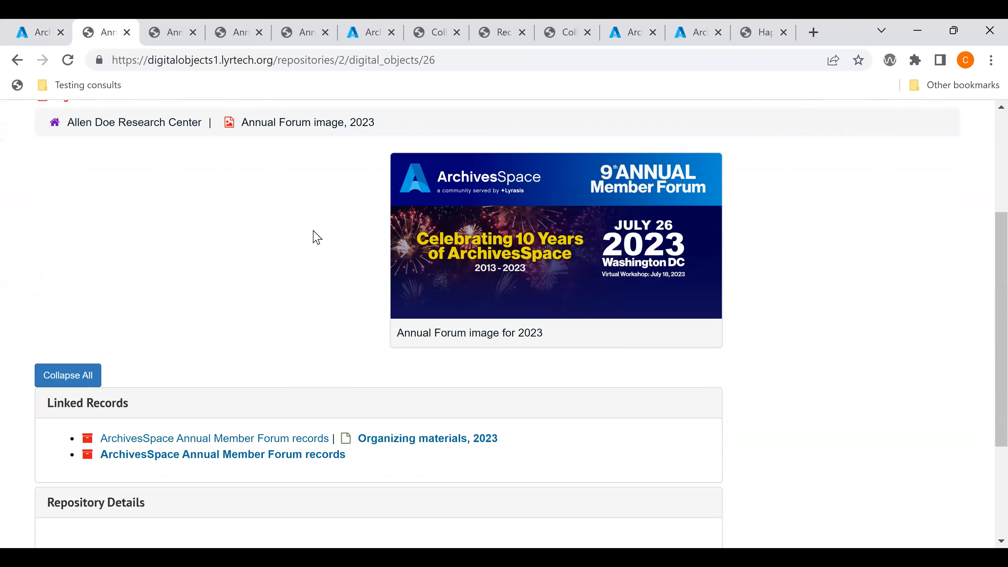
pyautogui.scroll(1, 316, 237)
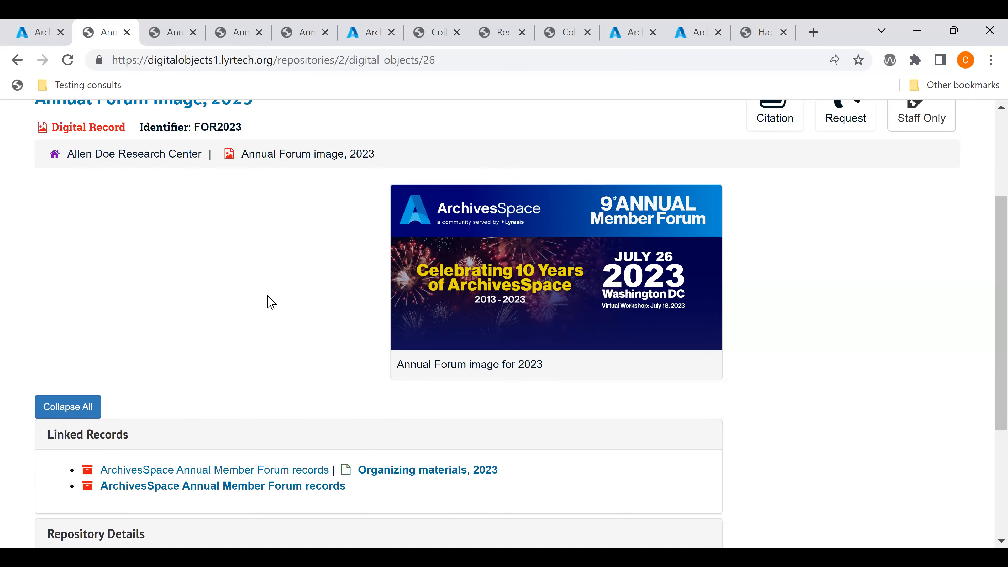
pyautogui.scroll(-1, 271, 302)
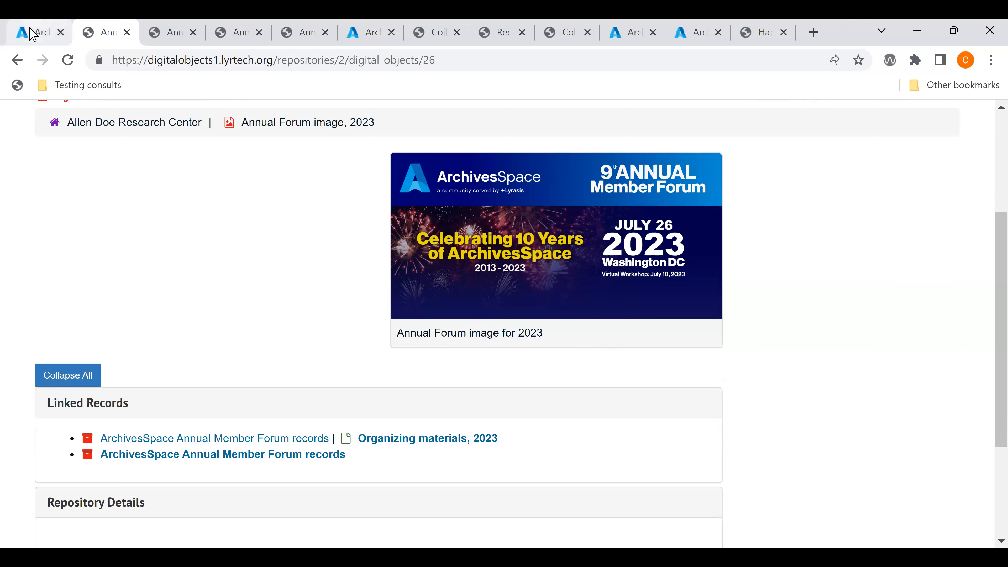
# Return to the staff edit page for Annual Forum image, 2023 and review its basic information and file version fields.
pyautogui.click(39, 32)
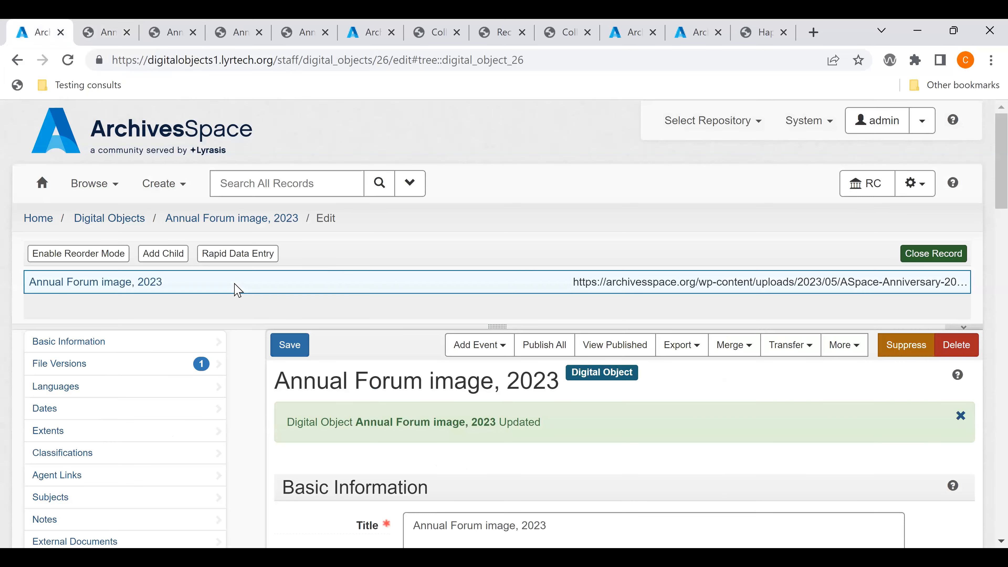
pyautogui.scroll(-1, 237, 290)
pyautogui.scroll(-12, 237, 290)
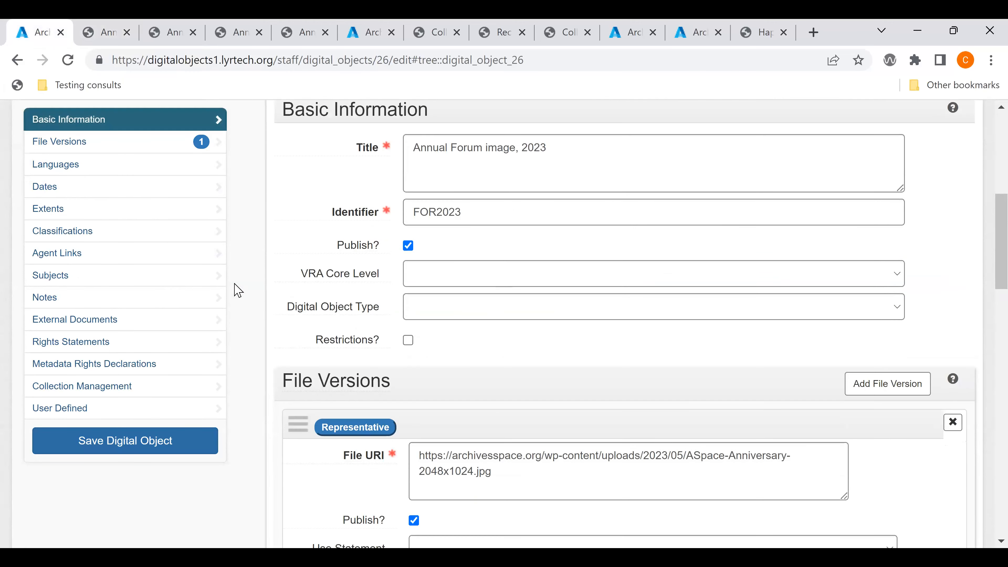
pyautogui.scroll(-3, 237, 290)
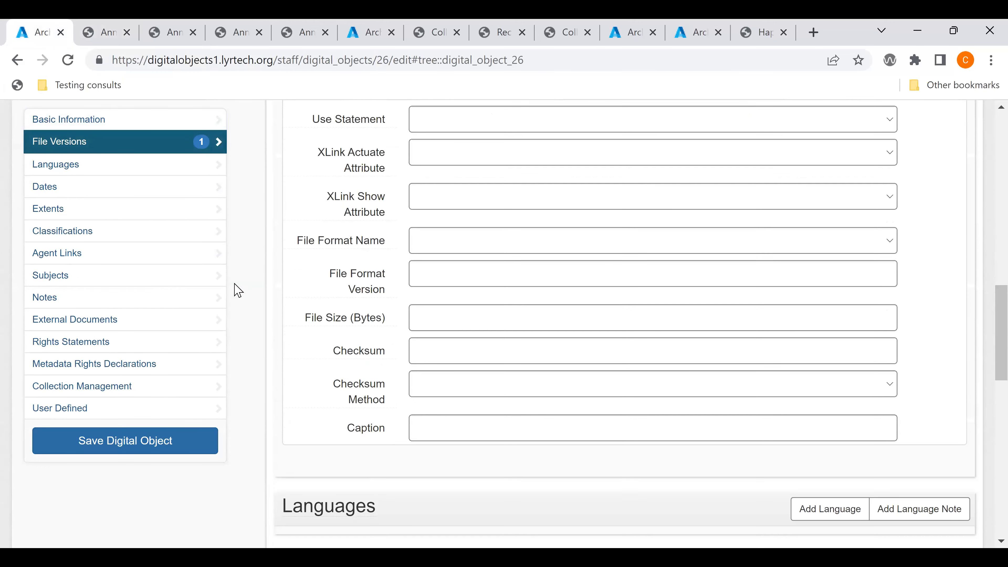
pyautogui.scroll(2, 237, 290)
pyautogui.scroll(8, 237, 290)
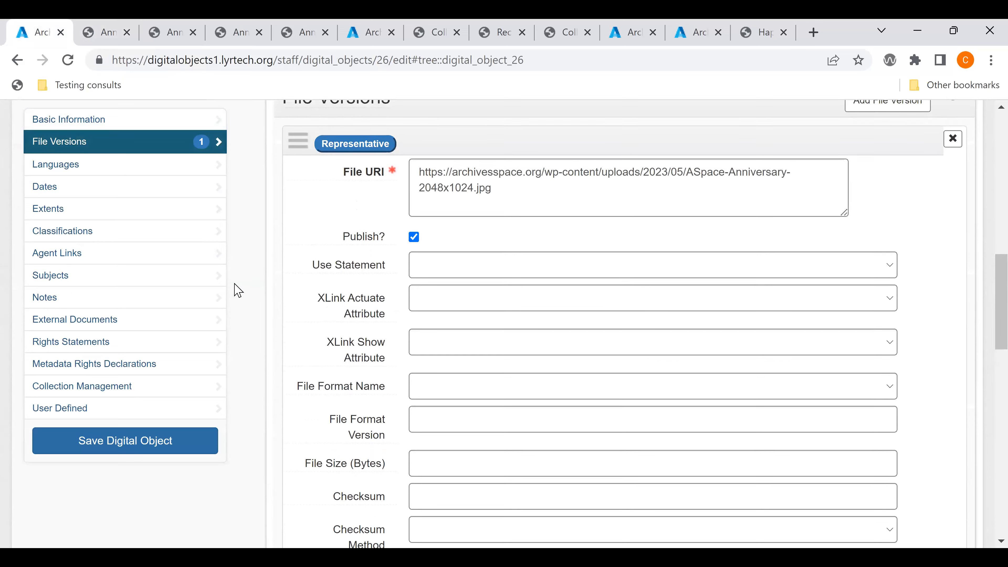
pyautogui.scroll(1, 237, 289)
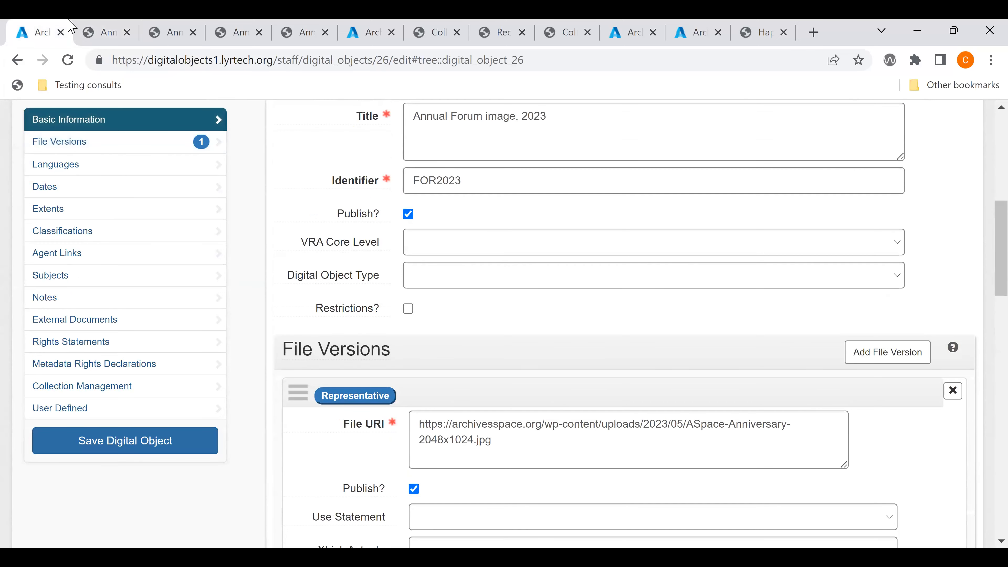
# Go back to the public page of Annual Forum image, 2023 and inspect its title, image display and linked records.
pyautogui.click(93, 34)
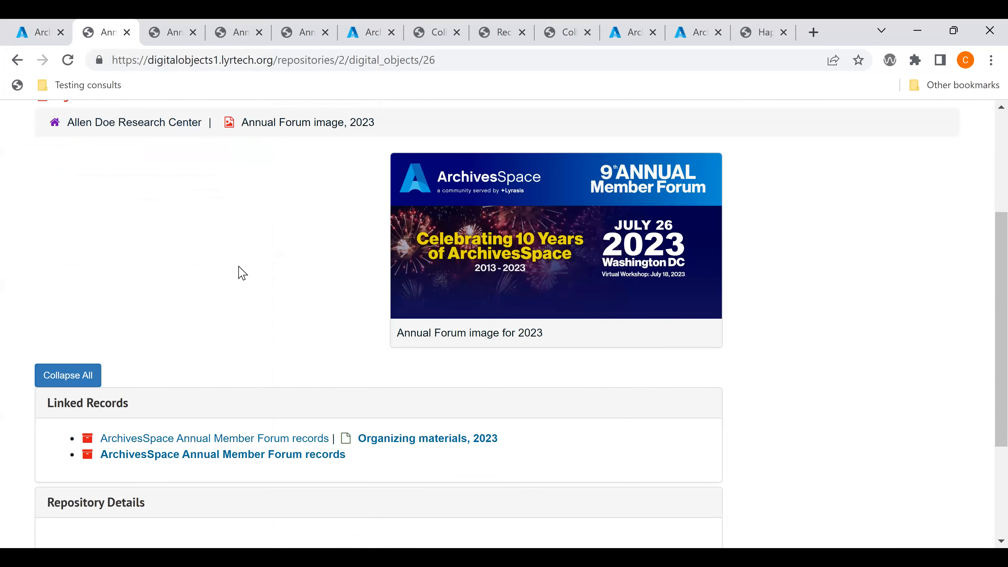
pyautogui.scroll(-1, 240, 272)
pyautogui.scroll(3, 242, 274)
pyautogui.scroll(1, 243, 274)
pyautogui.scroll(-1, 242, 273)
pyautogui.scroll(1, 243, 274)
pyautogui.scroll(3, 242, 274)
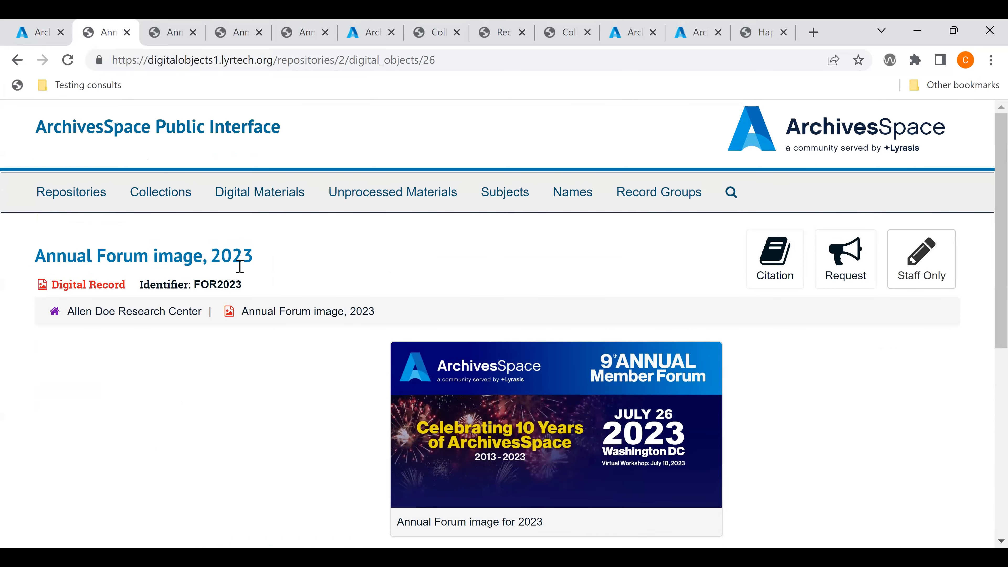
pyautogui.scroll(-3, 240, 267)
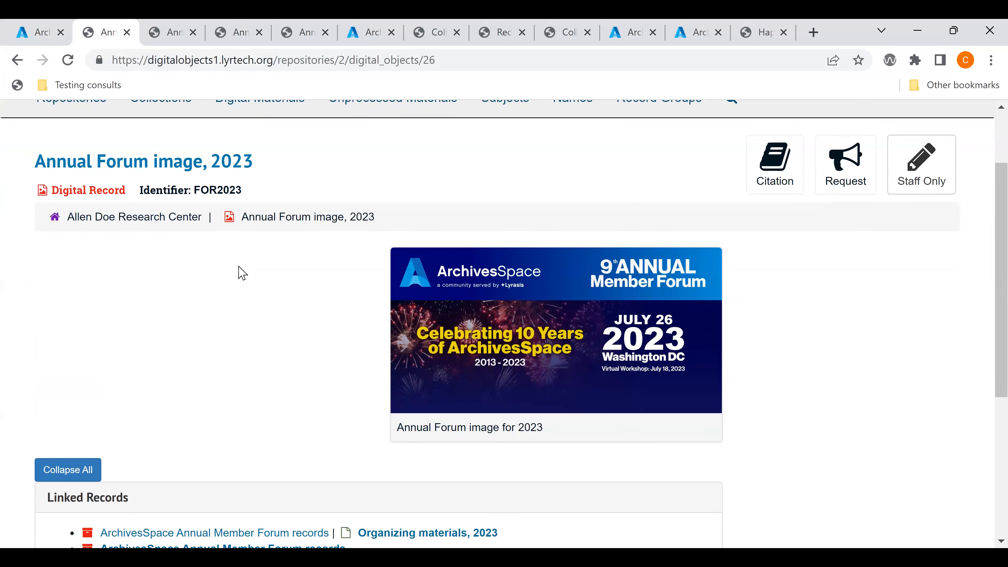
pyautogui.scroll(-1, 242, 273)
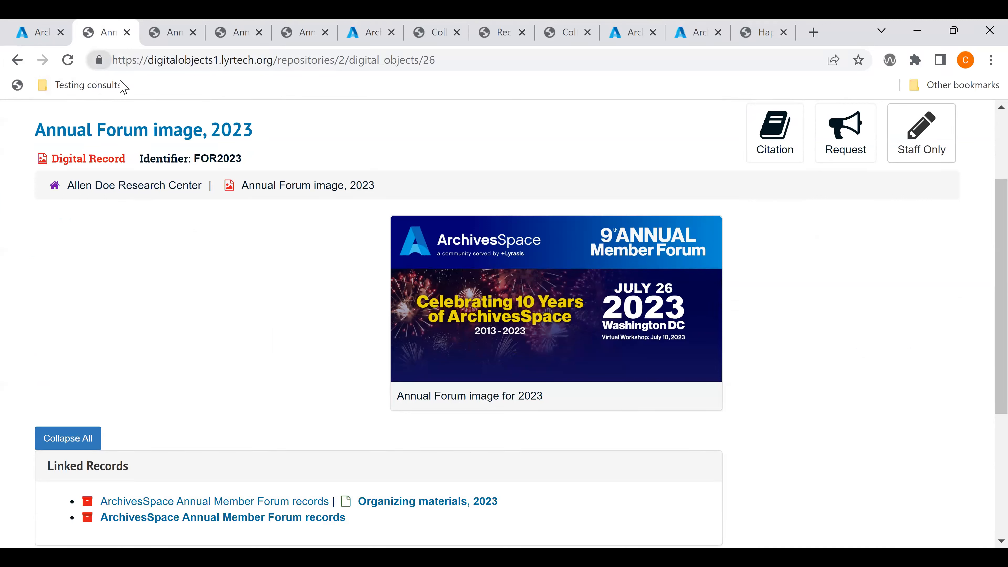
# Compare the file version's URI and publish setting in the staff record with the image shown on the 2023 public page.
pyautogui.click(39, 31)
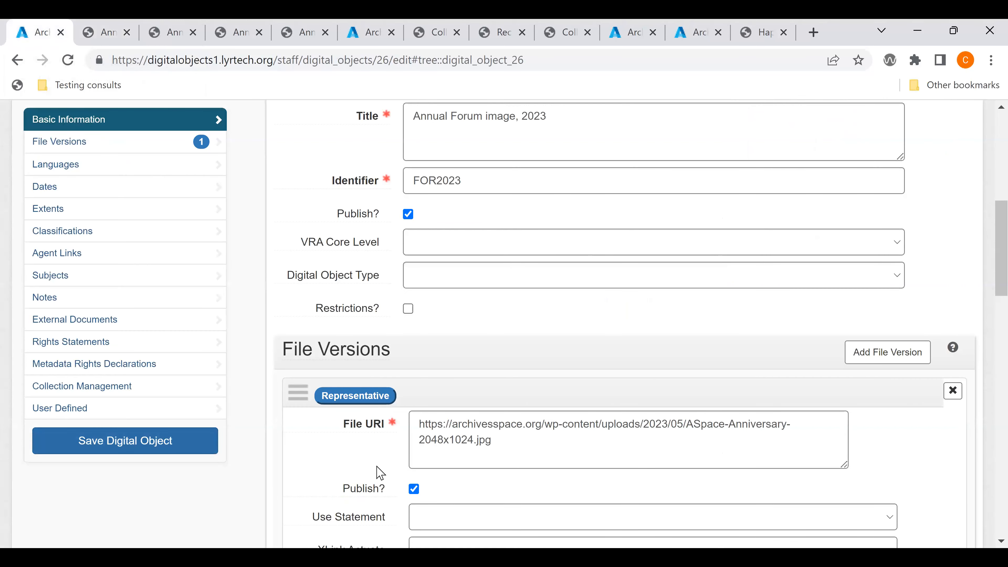
pyautogui.scroll(1, 367, 461)
pyautogui.scroll(-3, 370, 461)
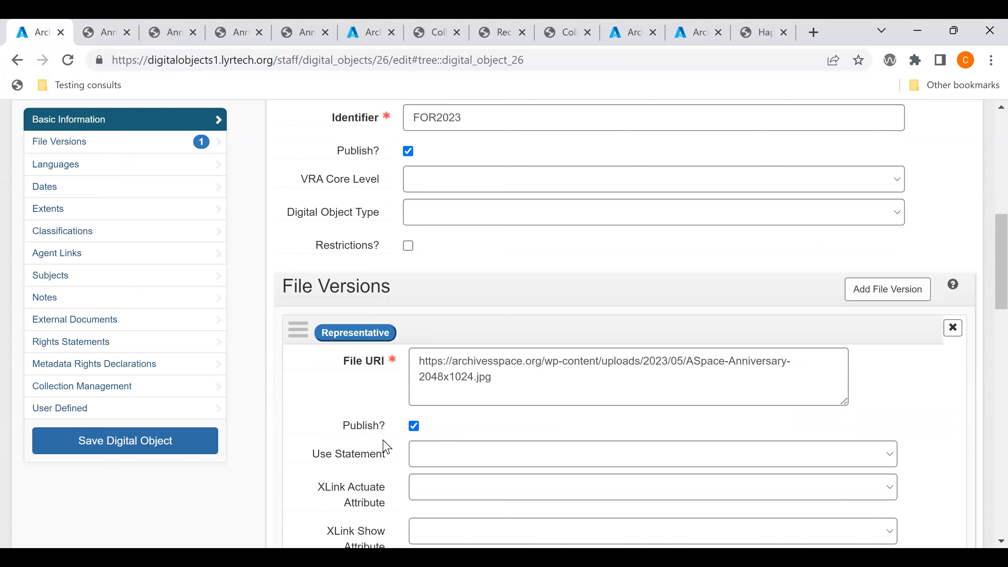
pyautogui.click(96, 31)
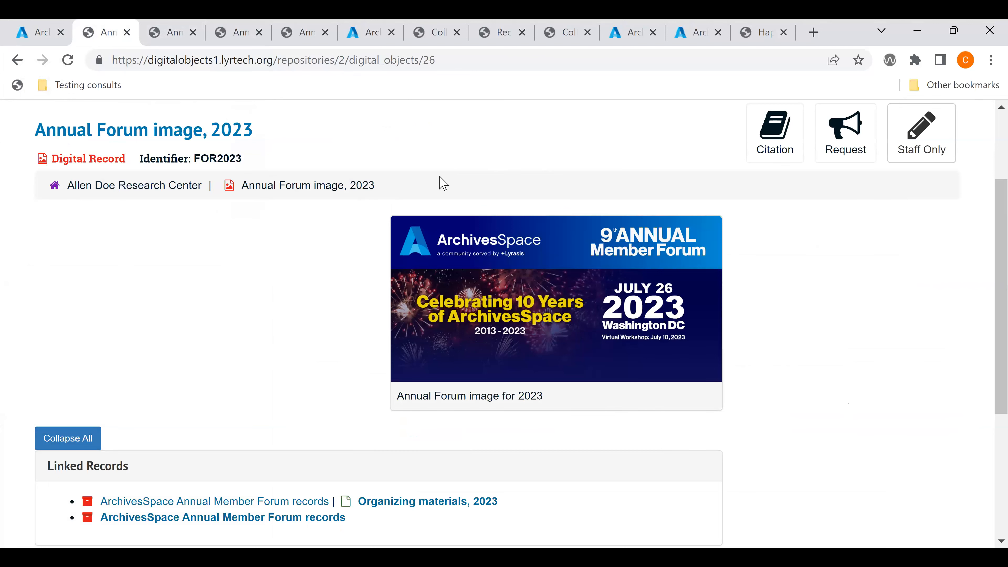
pyautogui.scroll(1, 443, 182)
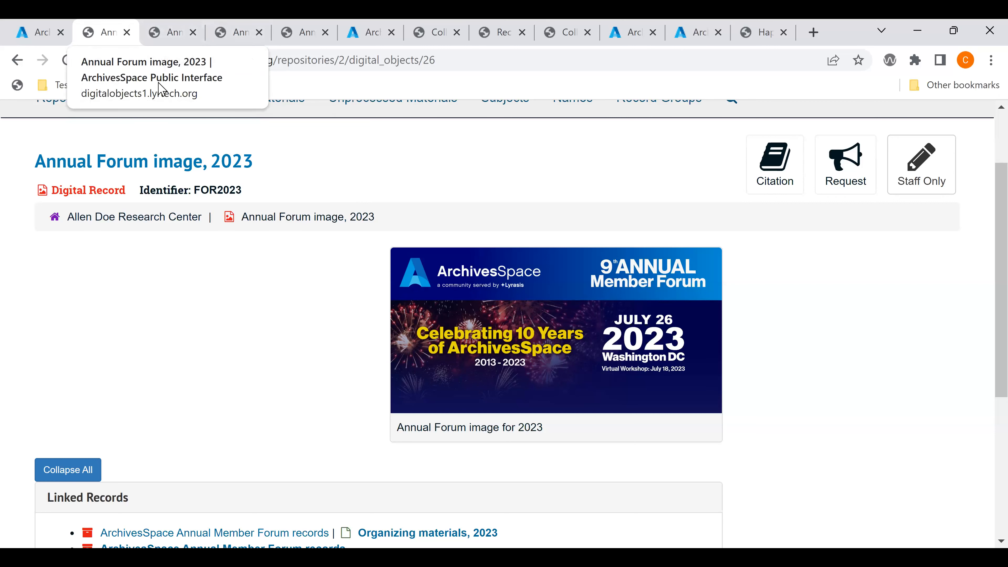
# Unmark the Annual Forum image, 2023 file version as representative and save the digital object.
pyautogui.click(32, 34)
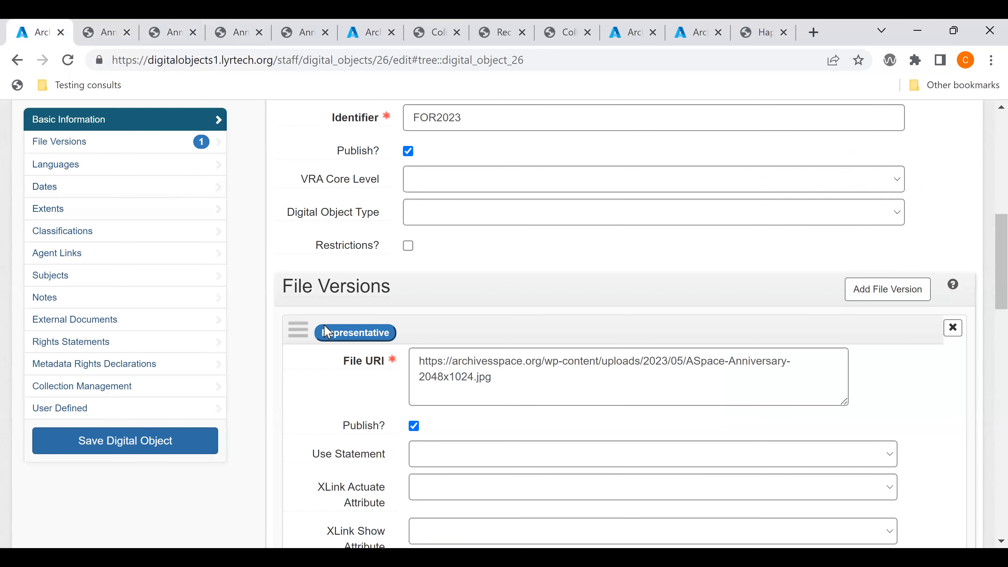
pyautogui.moveTo(348, 342)
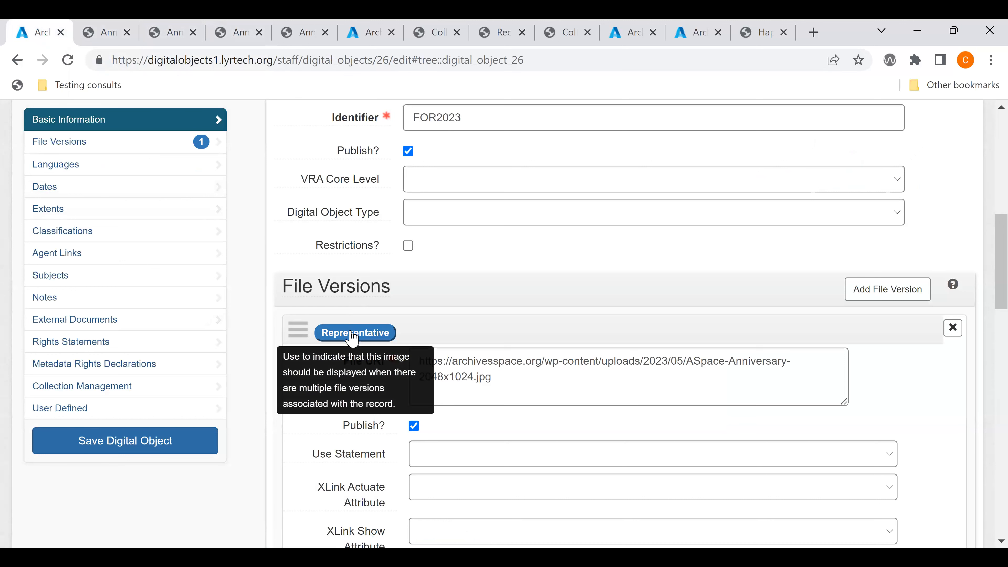
pyautogui.click(352, 334)
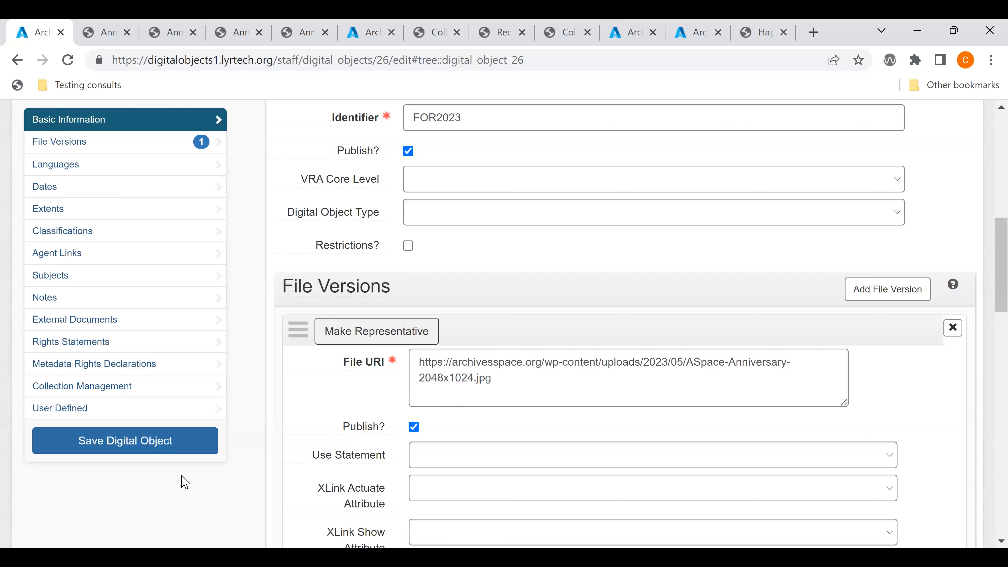
pyautogui.click(120, 443)
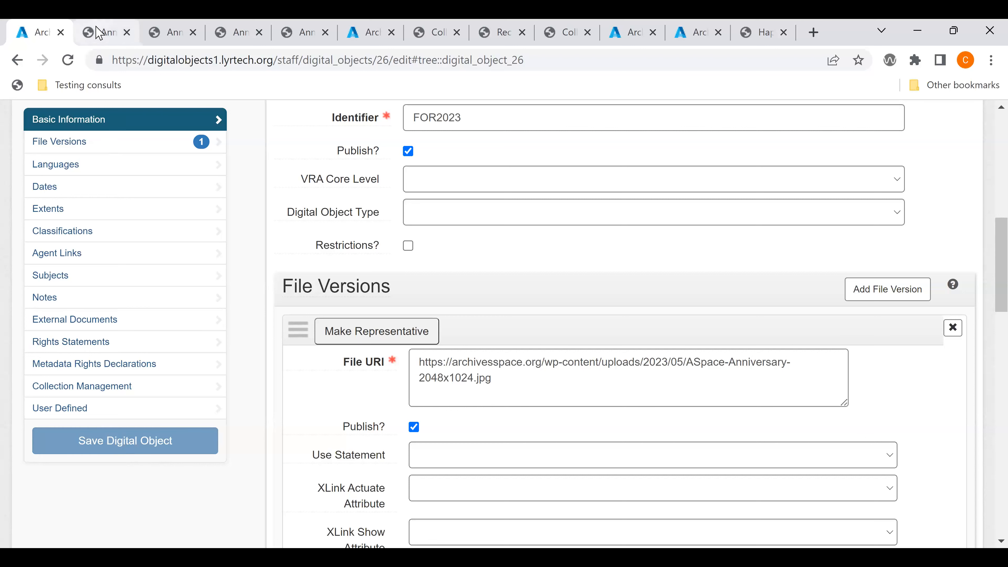
# Reload the Annual Forum image, 2023 public page and open its digital object file in a new tab.
pyautogui.moveTo(97, 32)
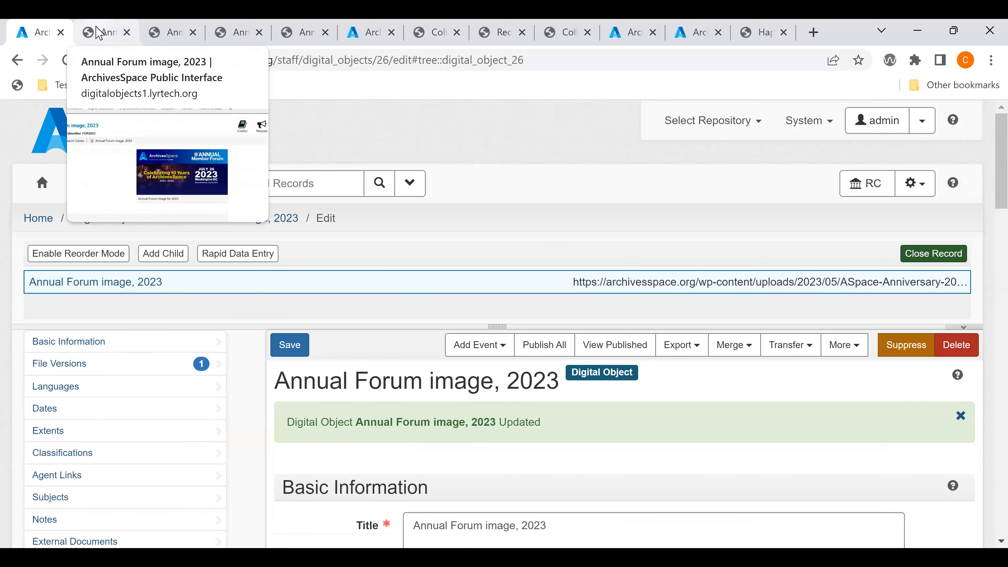
pyautogui.click(97, 33)
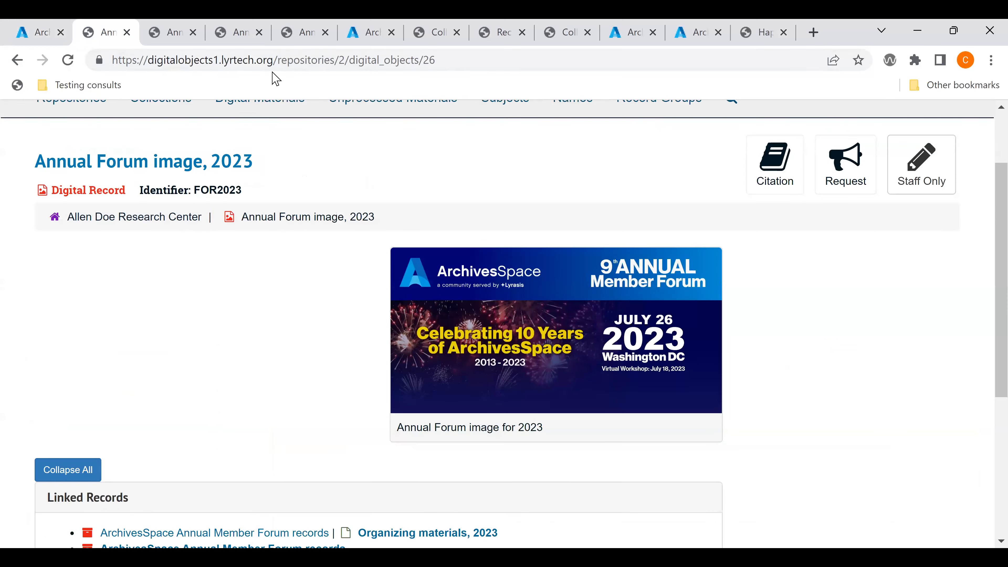
pyautogui.click(287, 64)
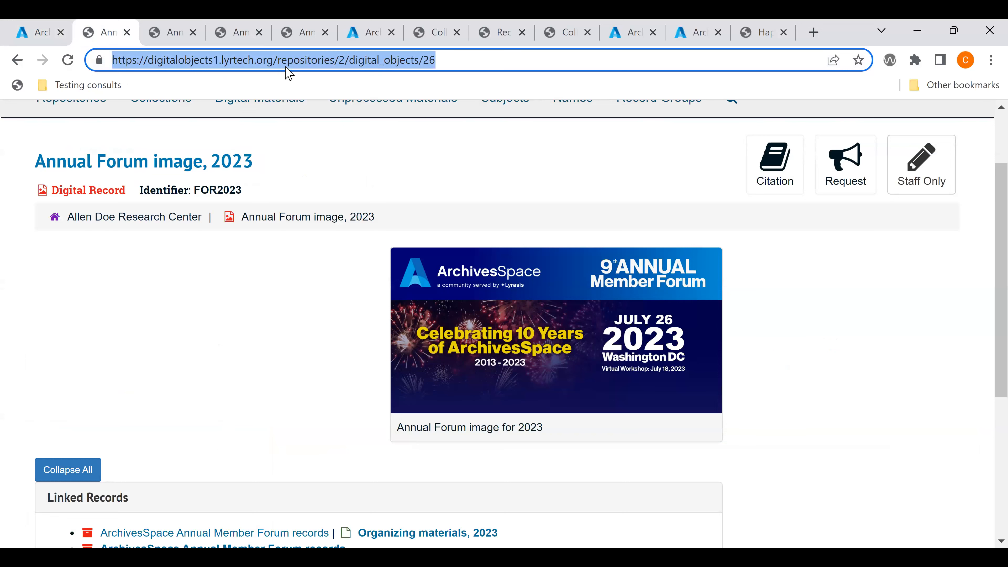
pyautogui.press('Return')
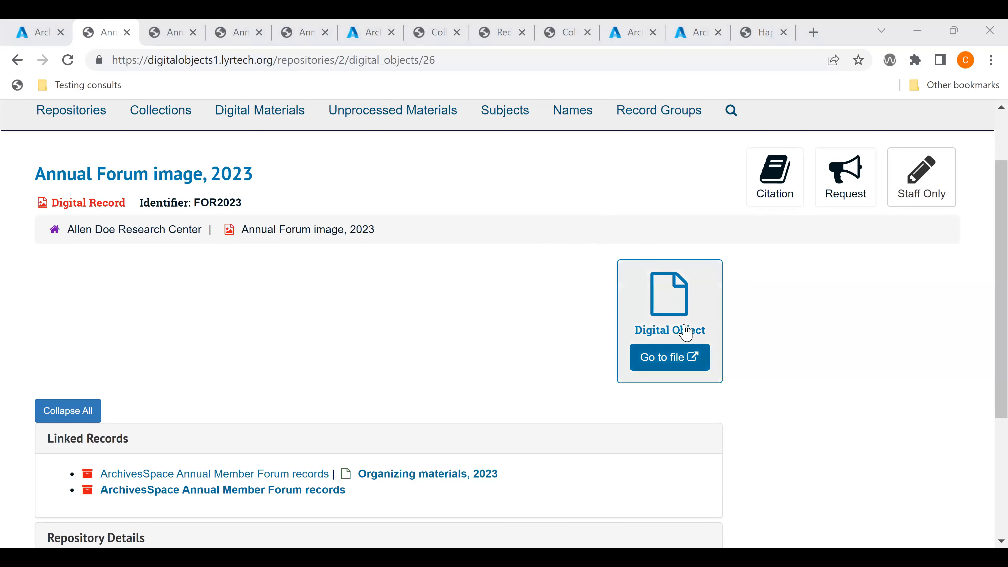
pyautogui.rightClick(666, 367)
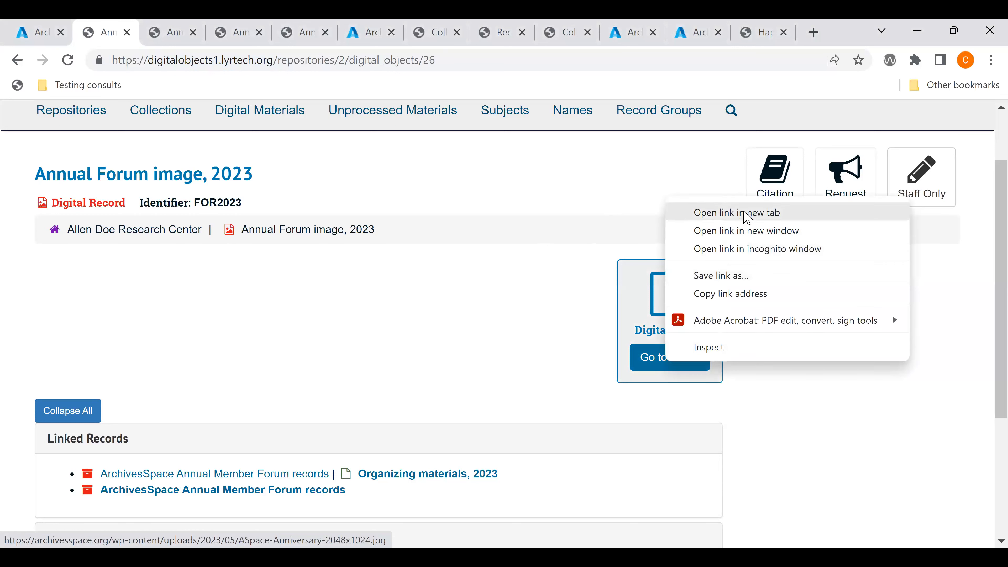
pyautogui.click(746, 215)
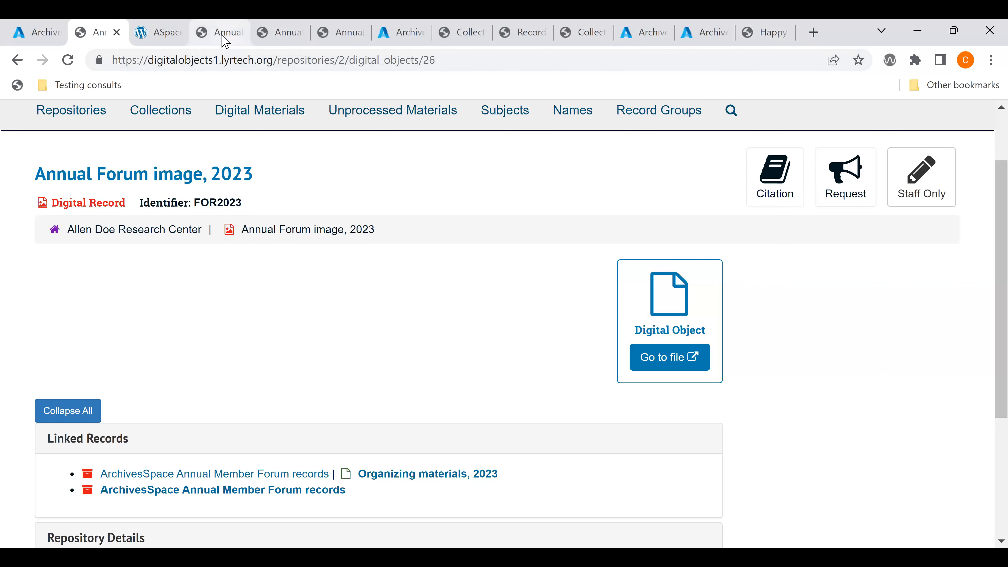
# Switch to the Annual Forum image, 2022 public page and examine its linked image and additional file versions.
pyautogui.moveTo(221, 41)
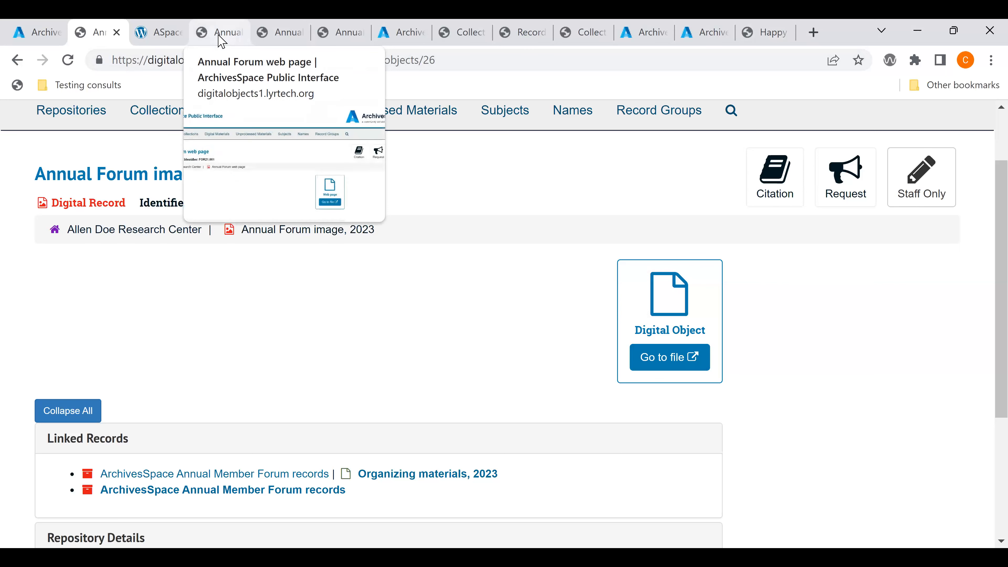
pyautogui.moveTo(276, 41)
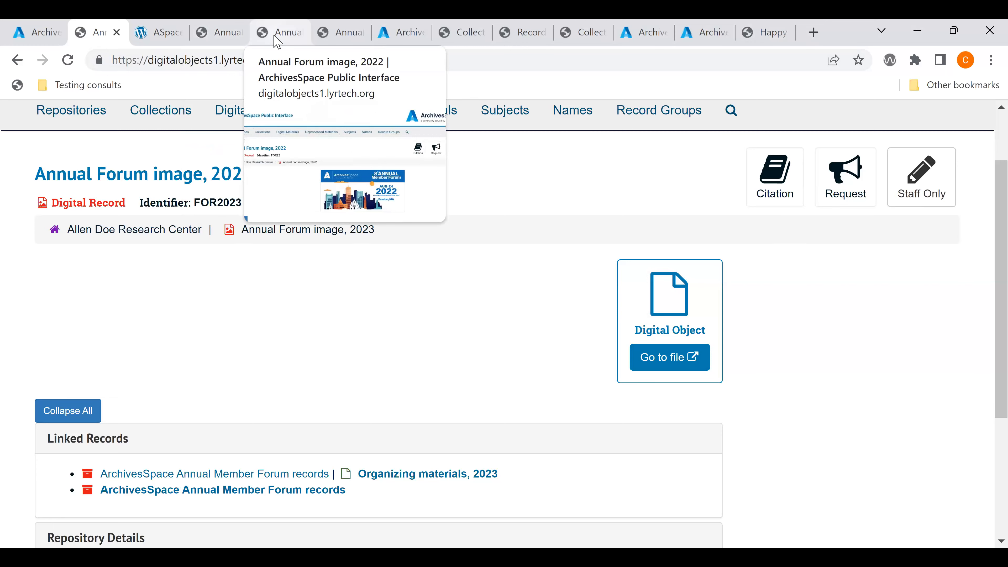
pyautogui.click(277, 41)
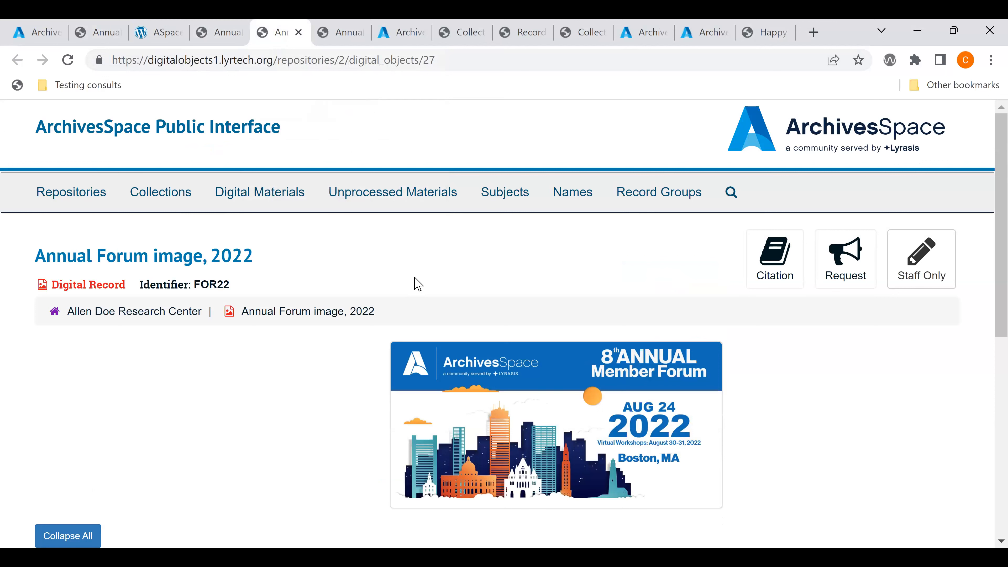
pyautogui.scroll(-3, 415, 283)
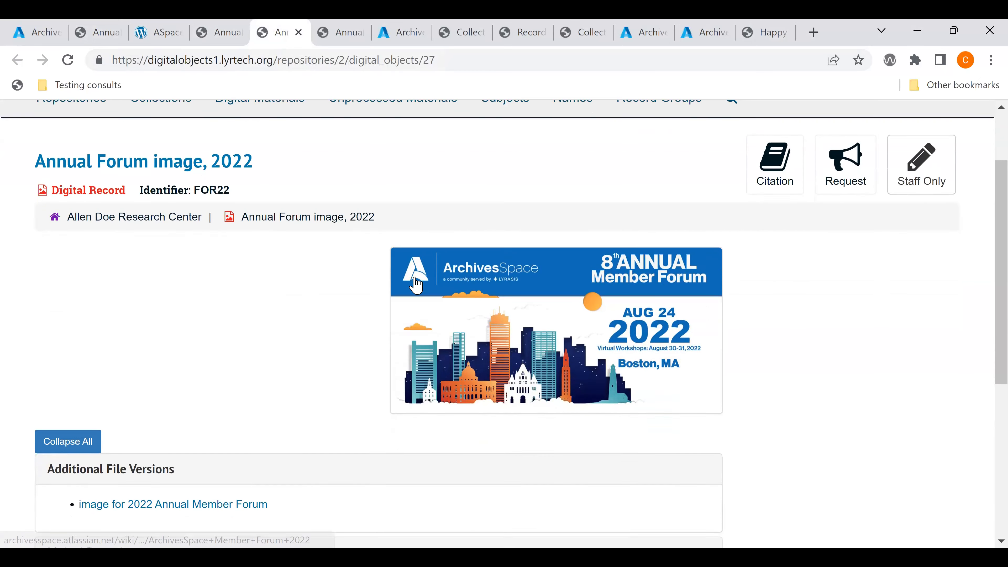
pyautogui.scroll(-1, 415, 285)
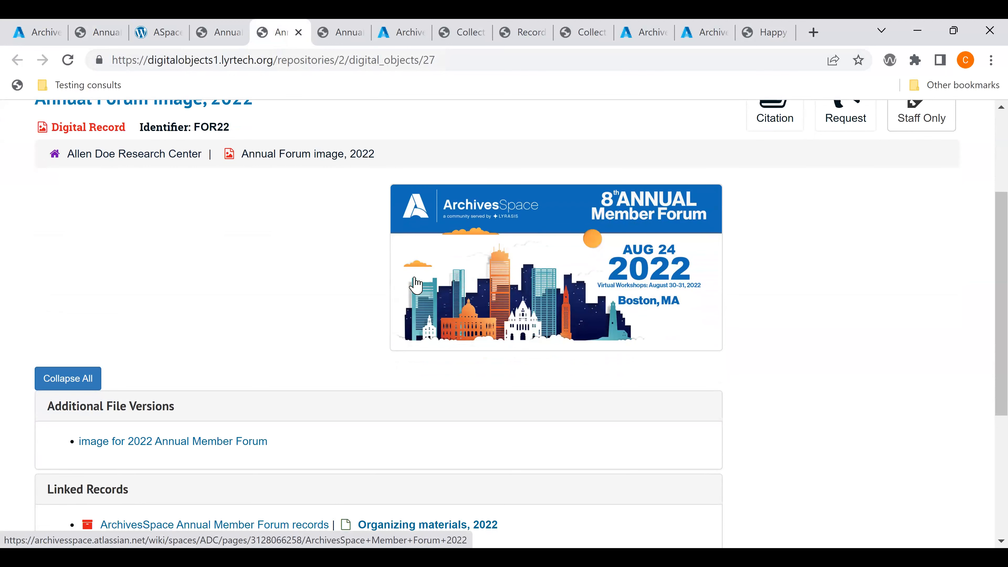
pyautogui.scroll(1, 416, 284)
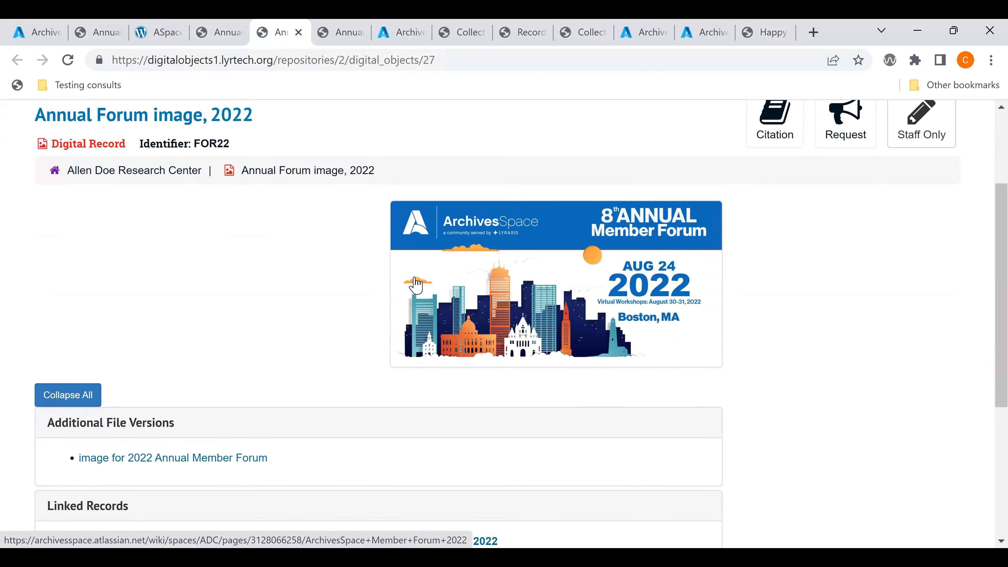
pyautogui.scroll(2, 415, 285)
pyautogui.scroll(-1, 415, 285)
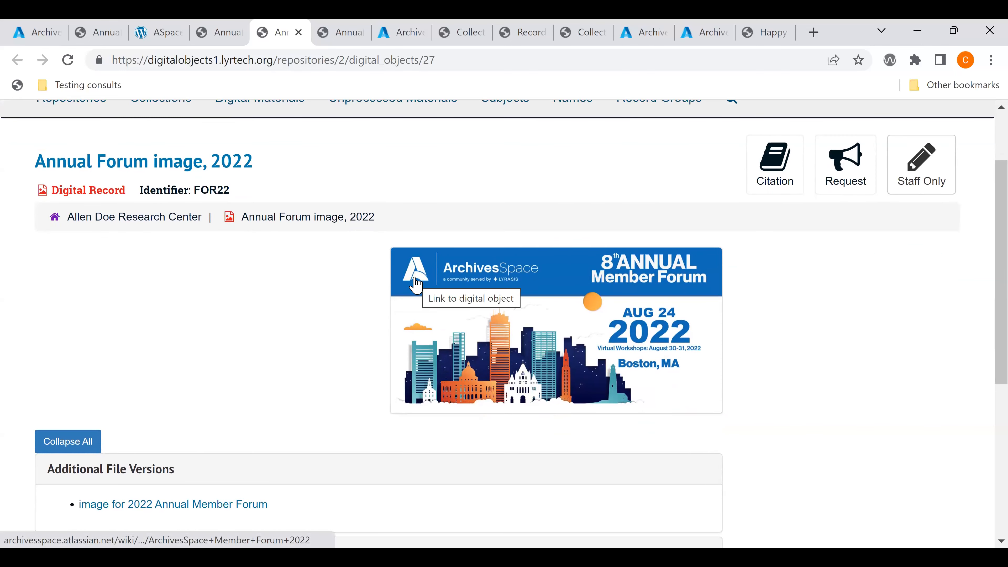
# Open the Annual Forum image, 2022 representative image in a new browser tab and view it on its own.
pyautogui.scroll(-1, 416, 285)
pyautogui.scroll(-1, 436, 284)
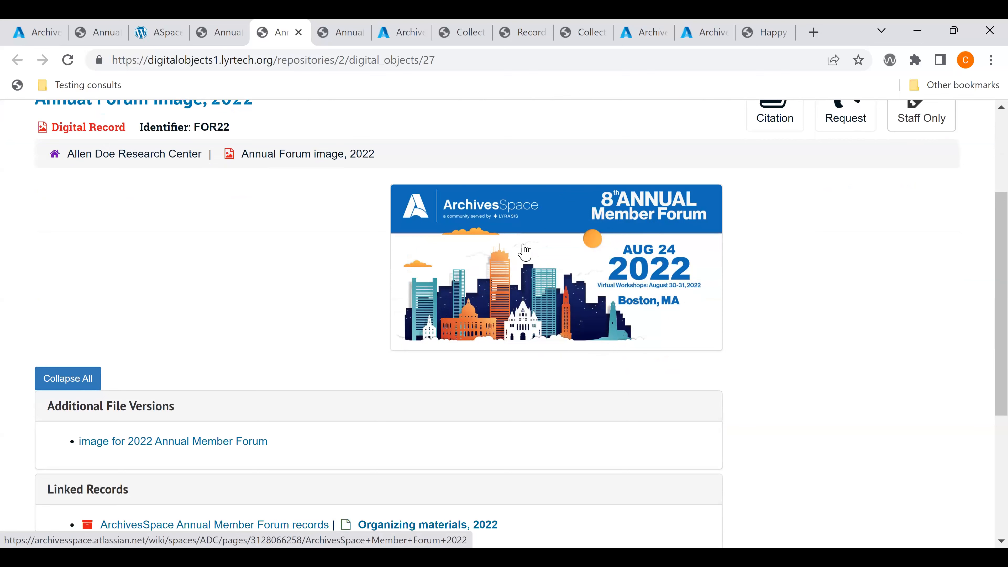
pyautogui.rightClick(586, 310)
pyautogui.scroll(-1, 627, 238)
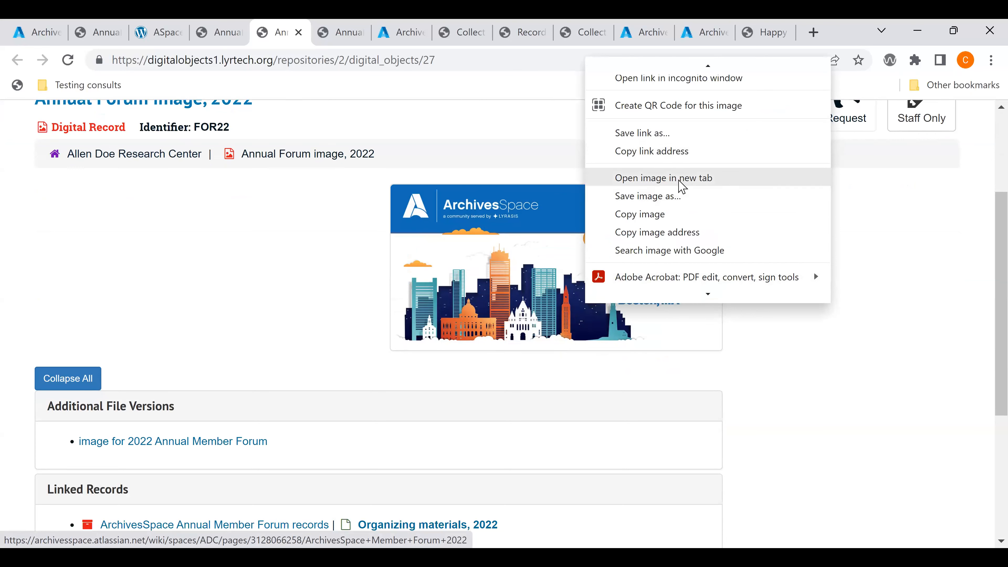
pyautogui.click(681, 178)
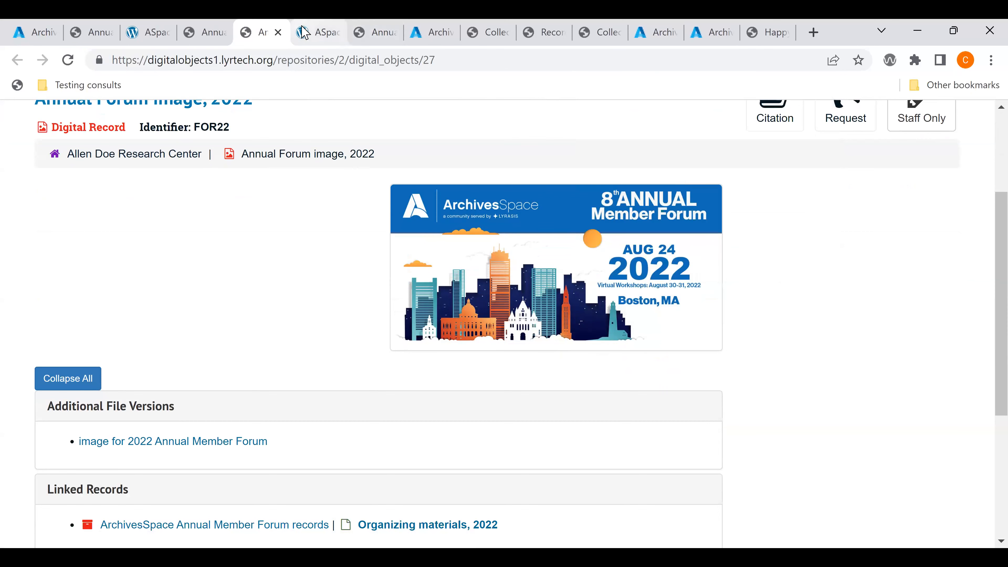
pyautogui.click(317, 38)
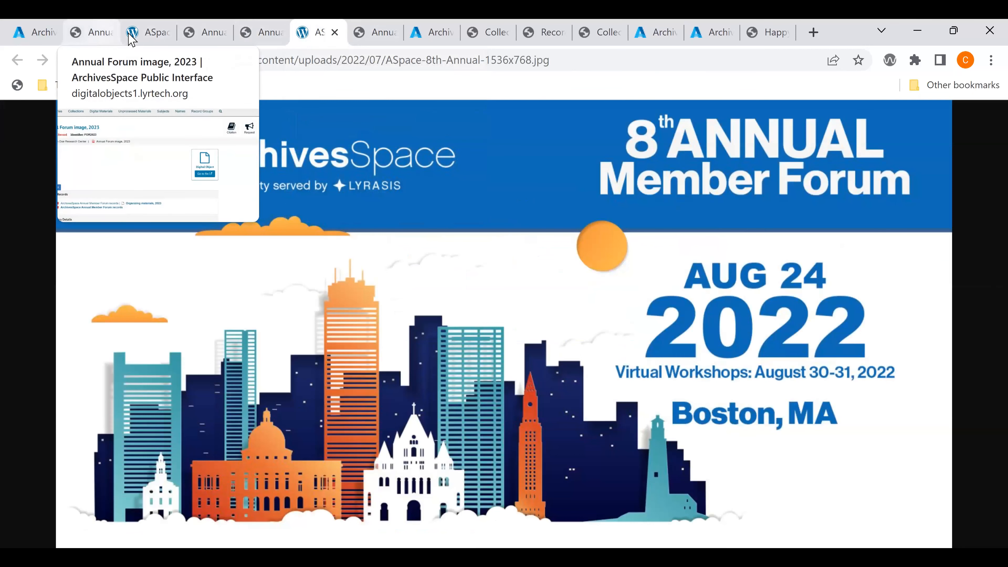
# Open the staff record of Annual Forum image, 2022 from its public page and examine the representative file version's URI and publish setting.
pyautogui.click(192, 38)
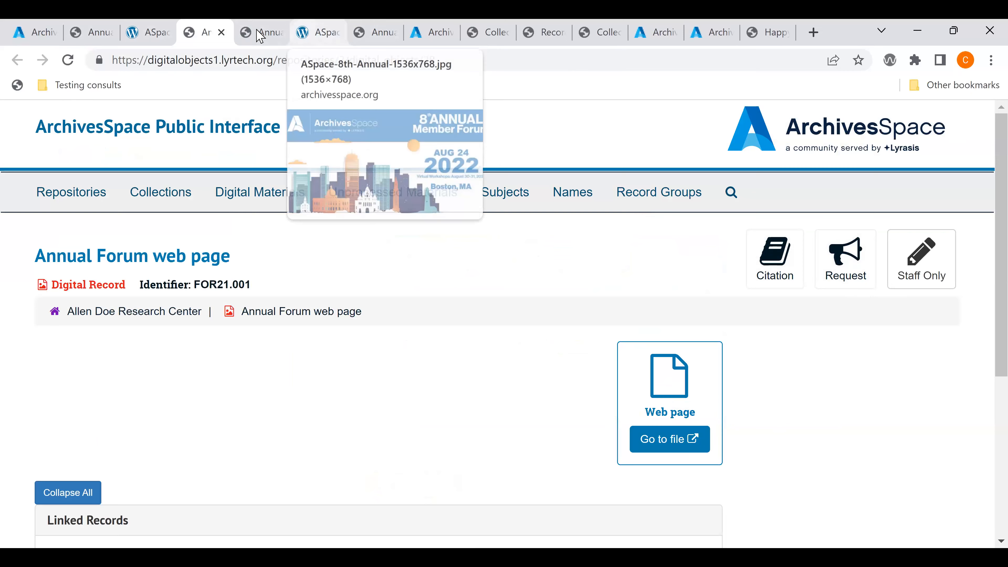
pyautogui.click(260, 36)
pyautogui.scroll(3, 794, 293)
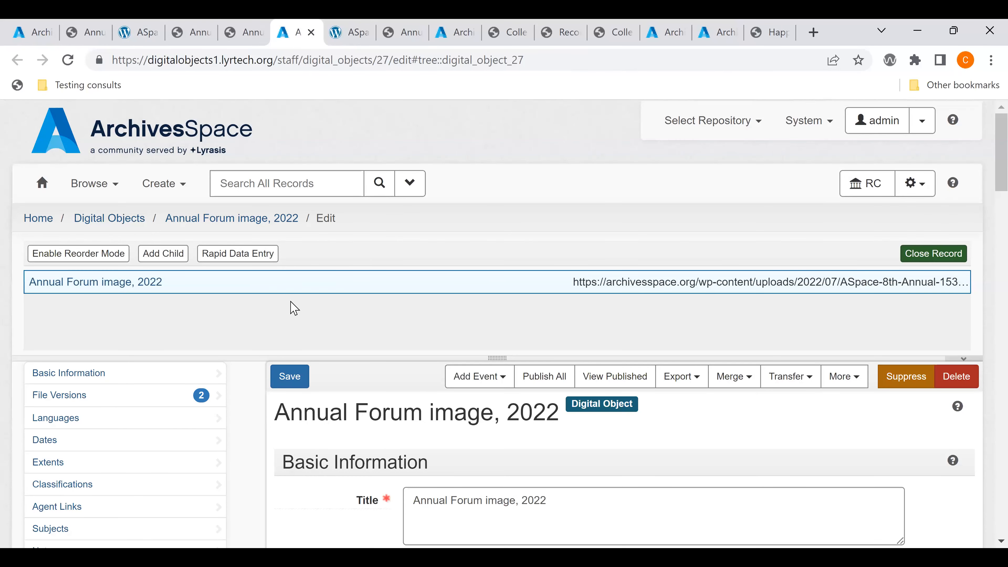
pyautogui.scroll(-8, 294, 308)
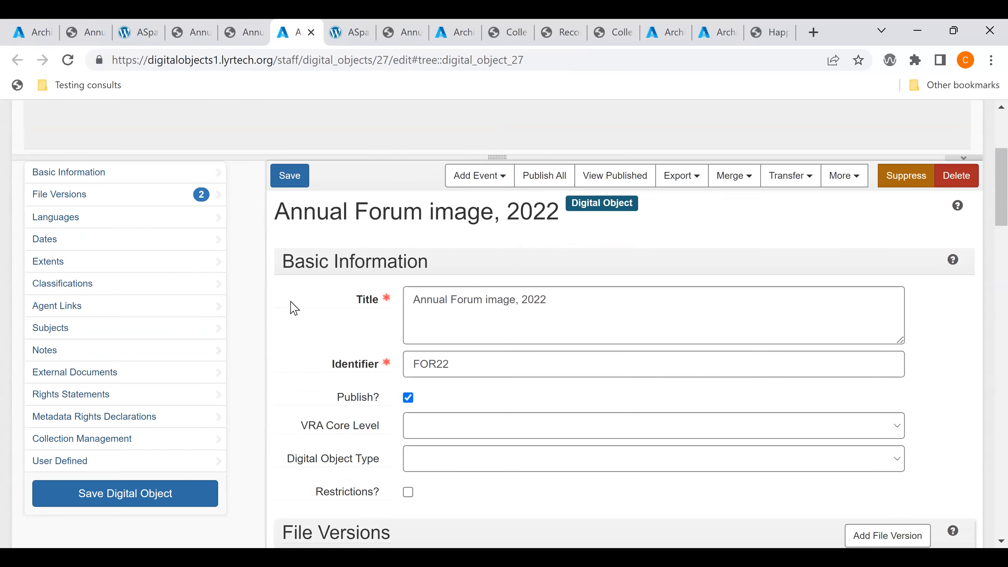
pyautogui.scroll(-2, 629, 300)
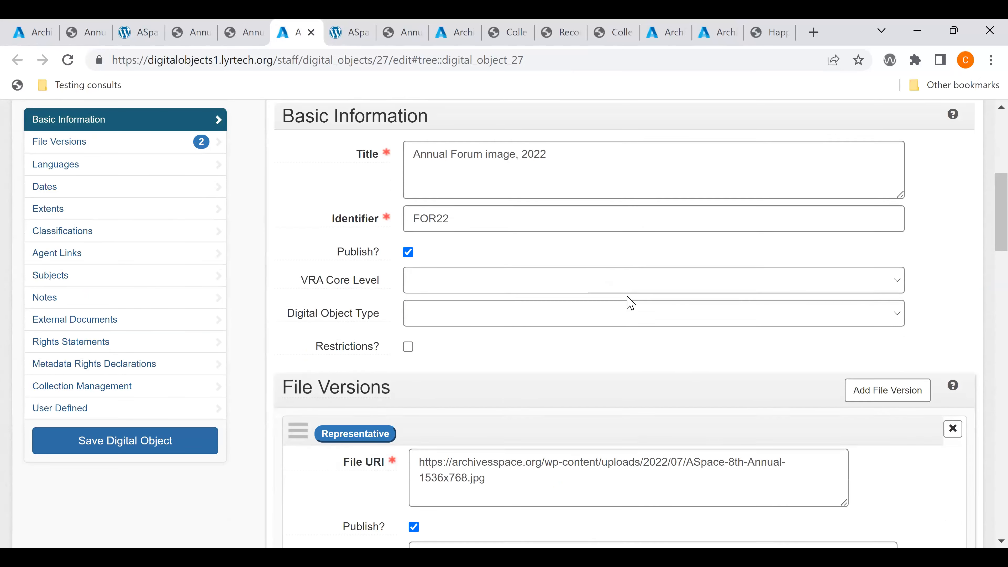
pyautogui.scroll(-5, 631, 302)
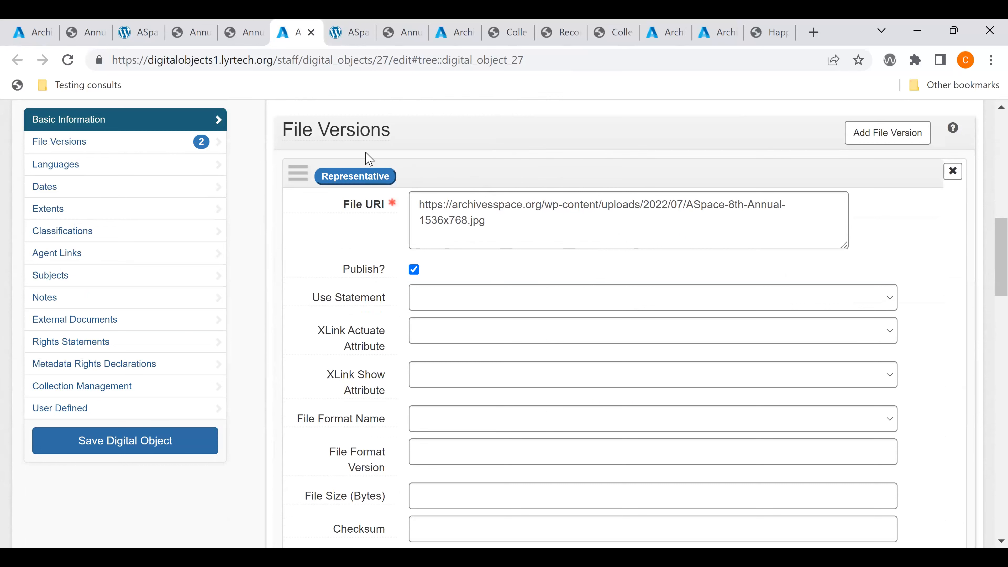
# Examine the URI, publish setting and caption of the non-representative file version in the Annual Forum image, 2022 staff record.
pyautogui.scroll(-8, 480, 235)
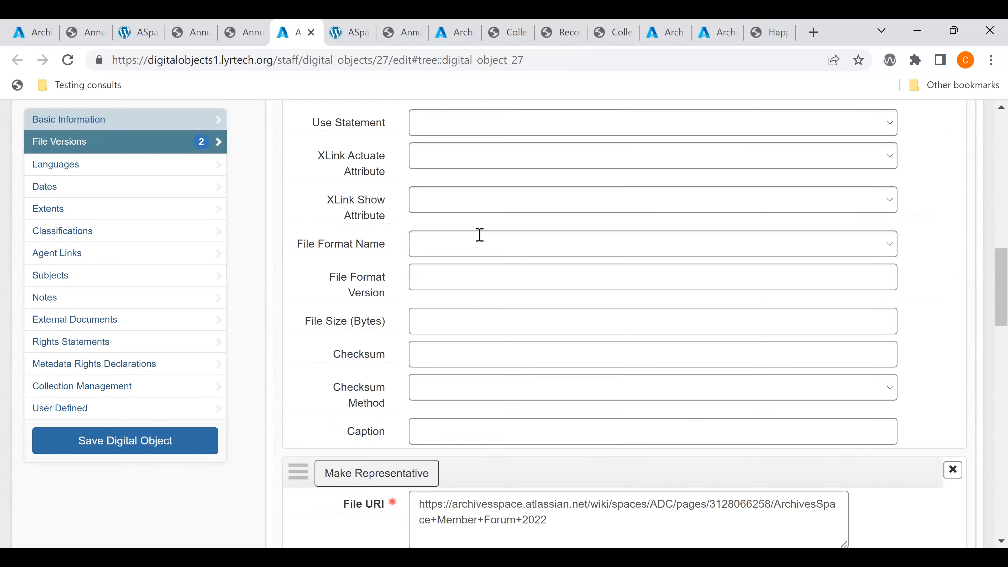
pyautogui.scroll(-1, 480, 235)
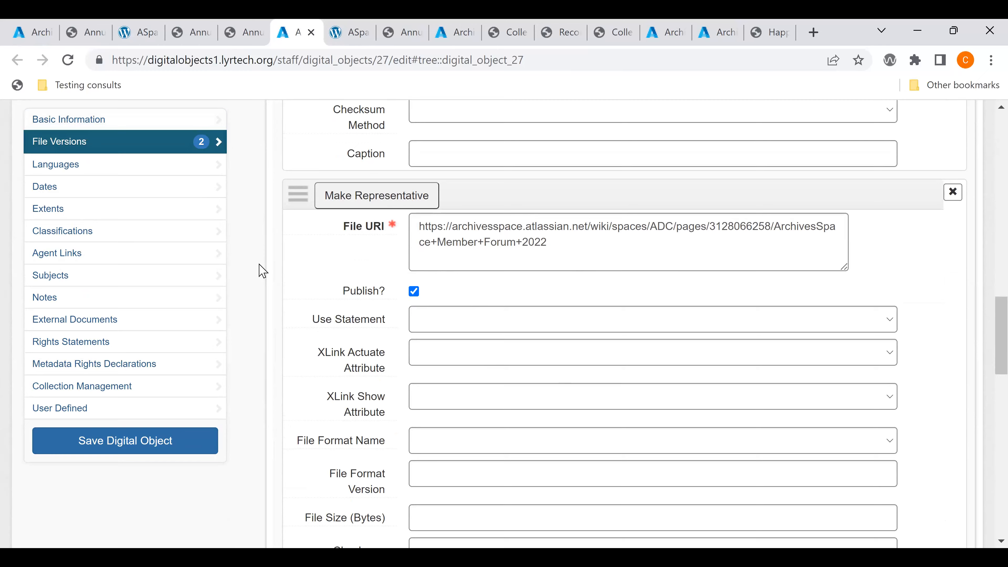
pyautogui.scroll(-3, 262, 271)
pyautogui.scroll(-6, 262, 271)
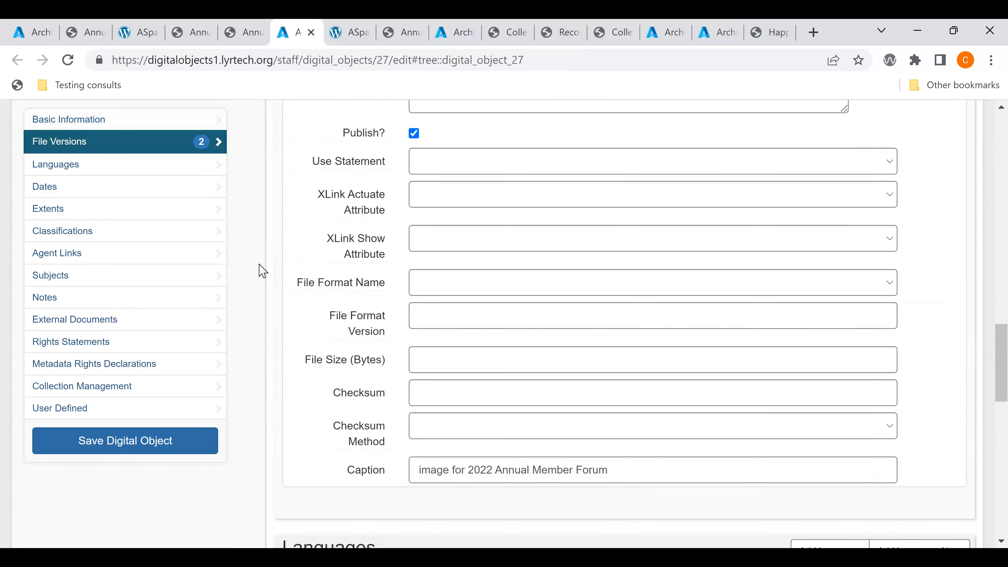
pyautogui.scroll(7, 262, 272)
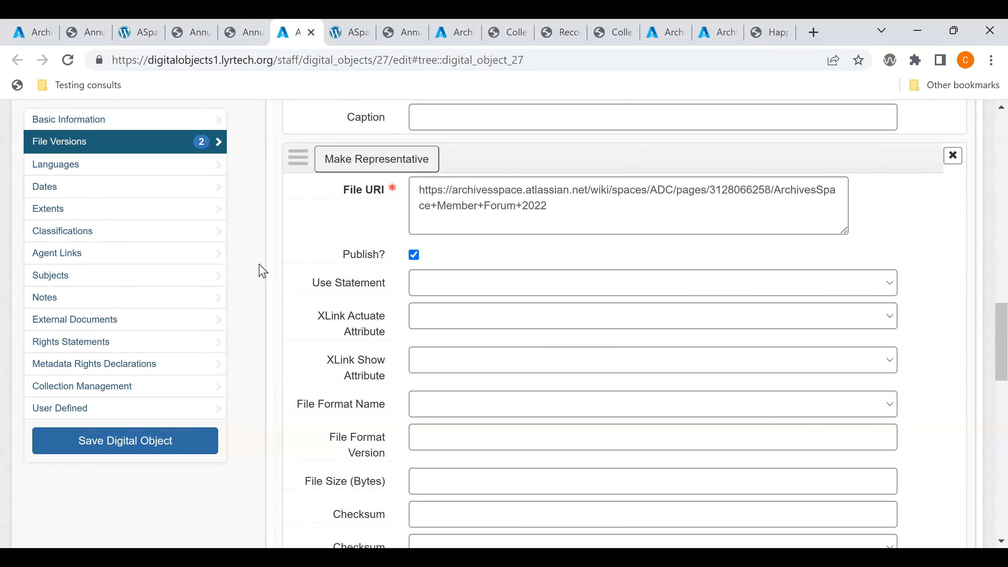
pyautogui.scroll(2, 262, 272)
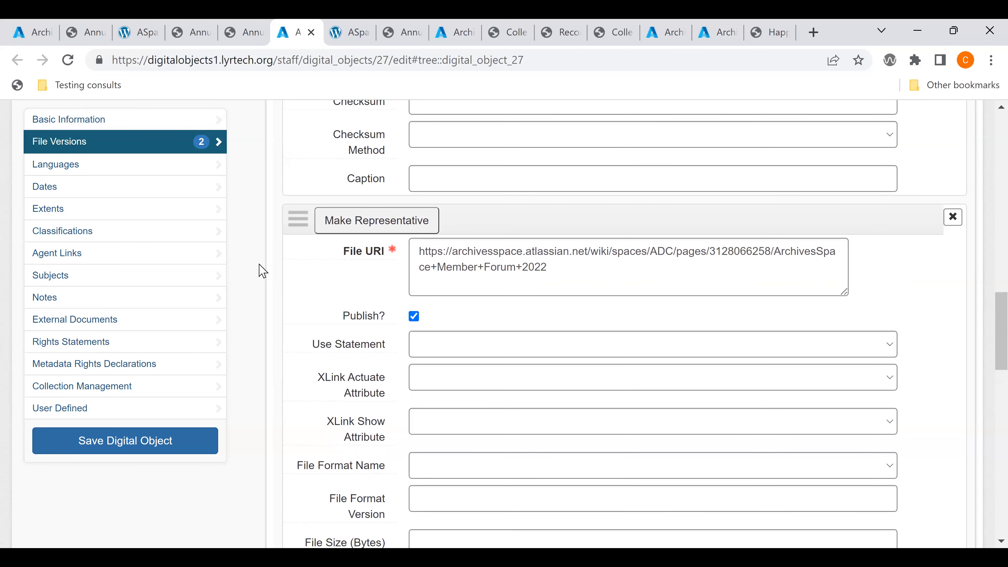
pyautogui.scroll(2, 262, 271)
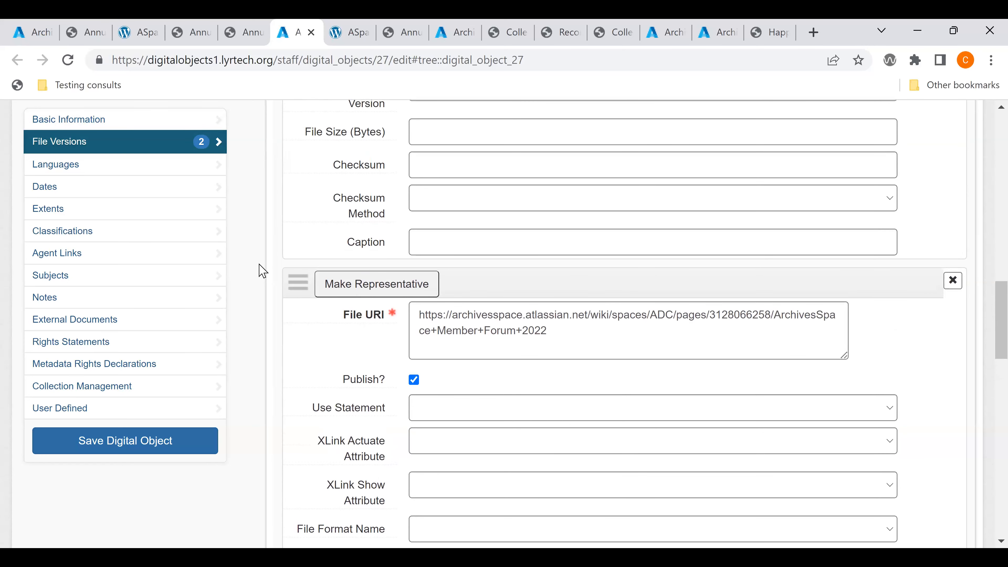
# Save the Annual Forum image, 2022 digital object and recheck both of its file versions.
pyautogui.click(149, 443)
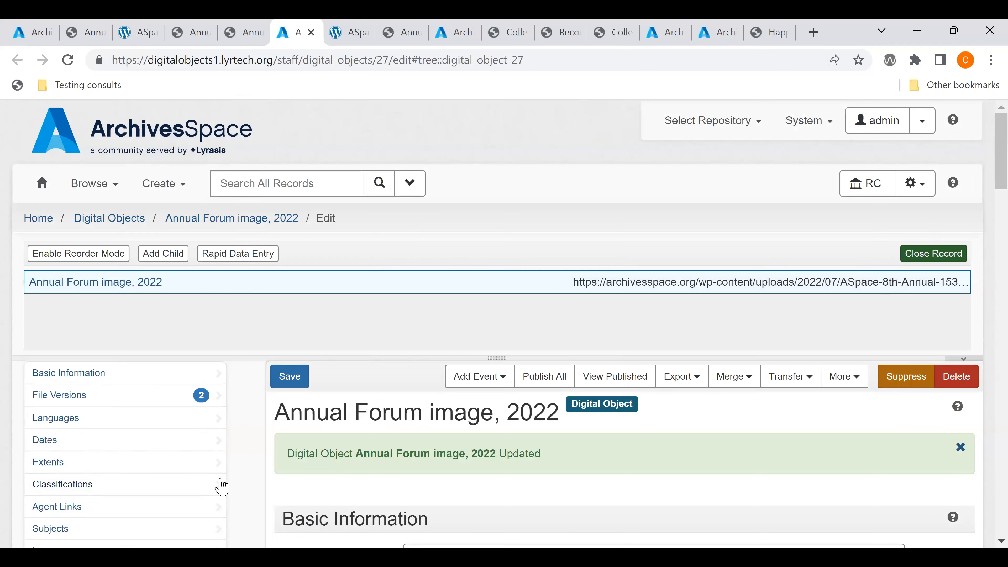
pyautogui.scroll(-4, 221, 487)
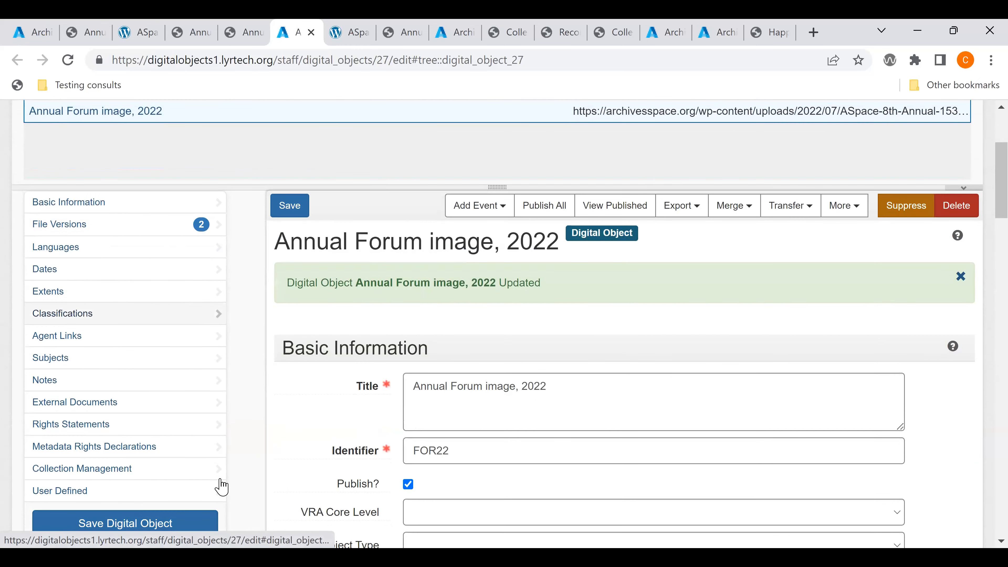
pyautogui.scroll(-15, 221, 486)
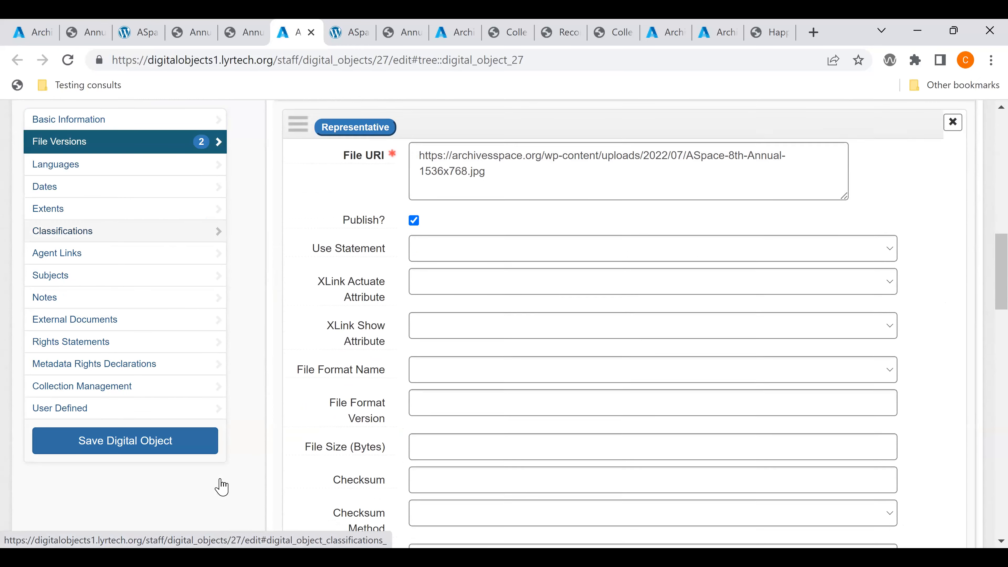
pyautogui.scroll(-5, 221, 486)
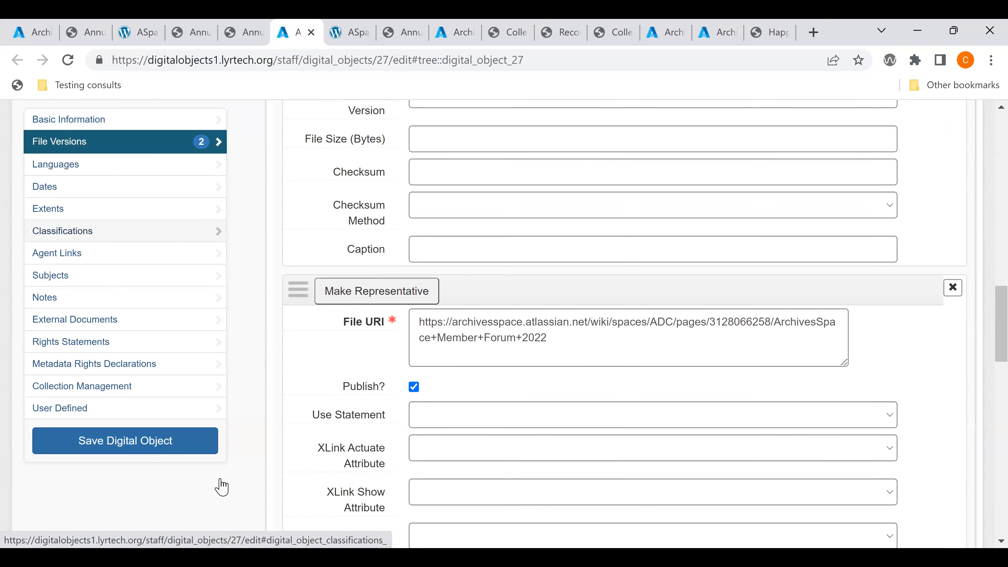
pyautogui.scroll(13, 221, 486)
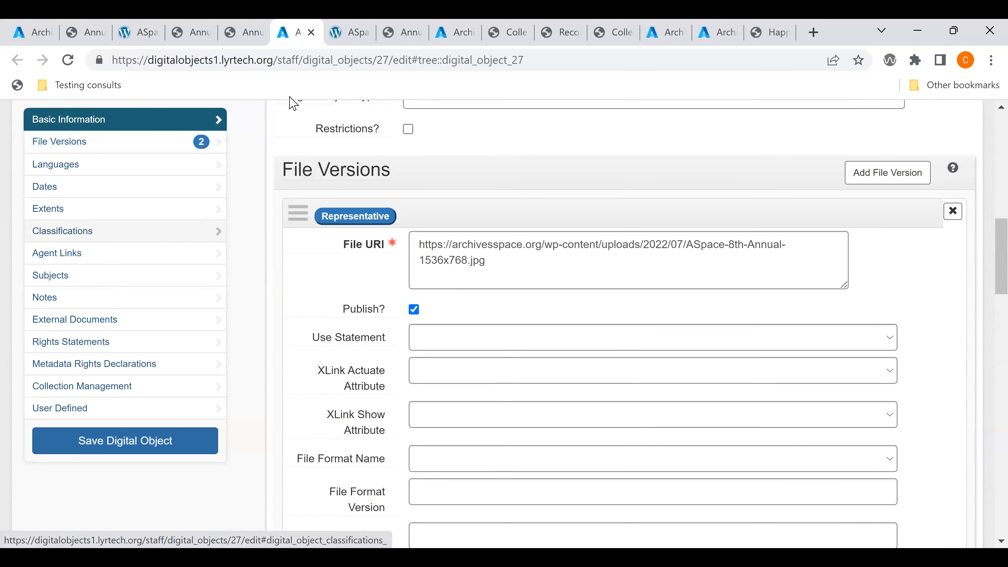
# Return to the Annual Forum image, 2022 public page and compare its displayed image and additional file versions with the staff record.
pyautogui.click(248, 39)
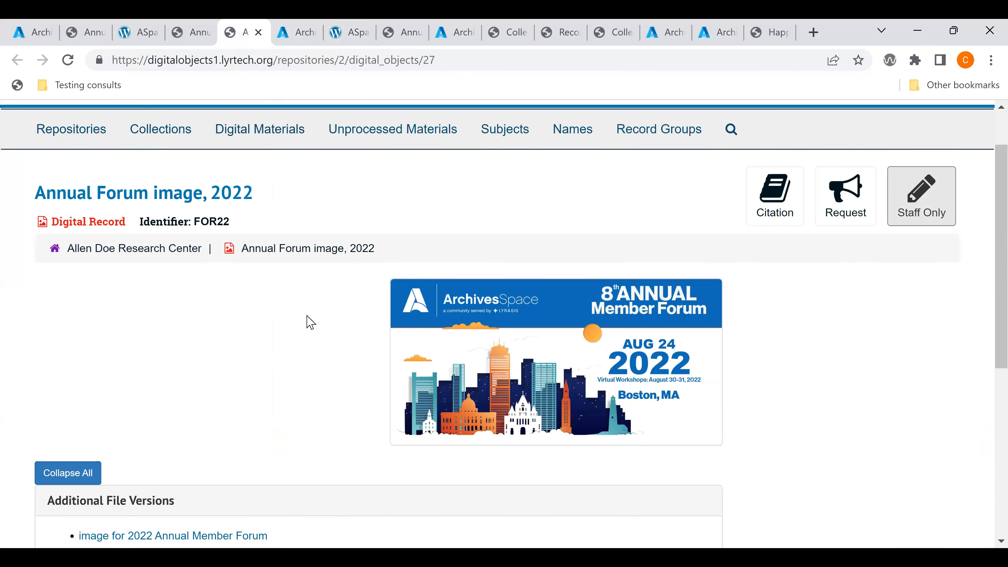
pyautogui.scroll(-3, 311, 322)
pyautogui.scroll(1, 311, 321)
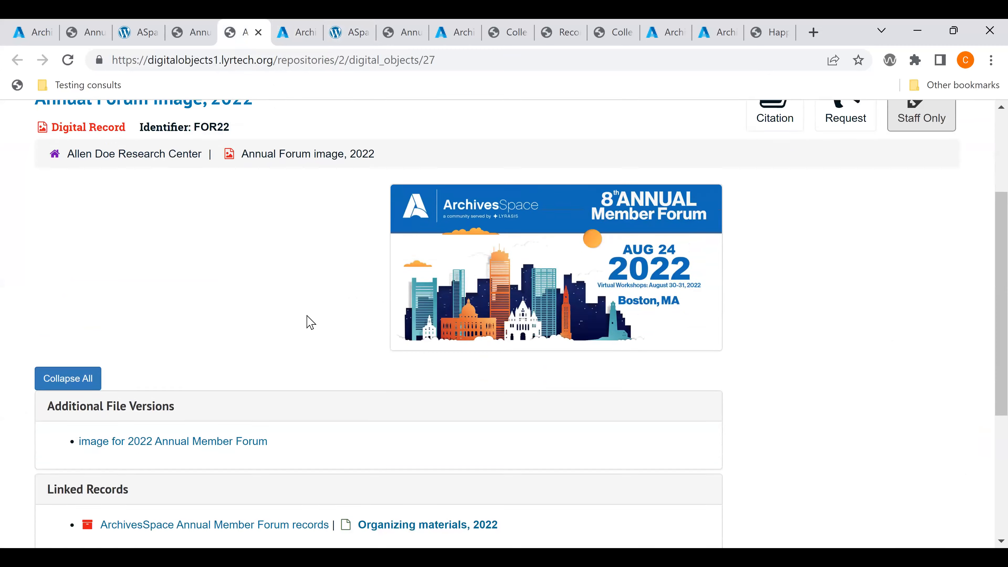
pyautogui.scroll(1, 311, 321)
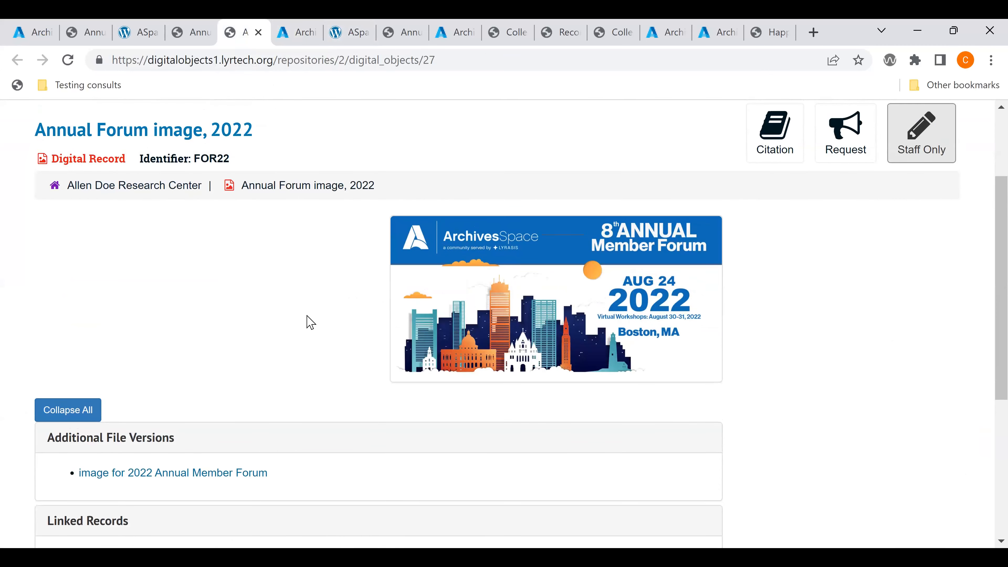
pyautogui.scroll(-2, 311, 322)
pyautogui.scroll(3, 311, 322)
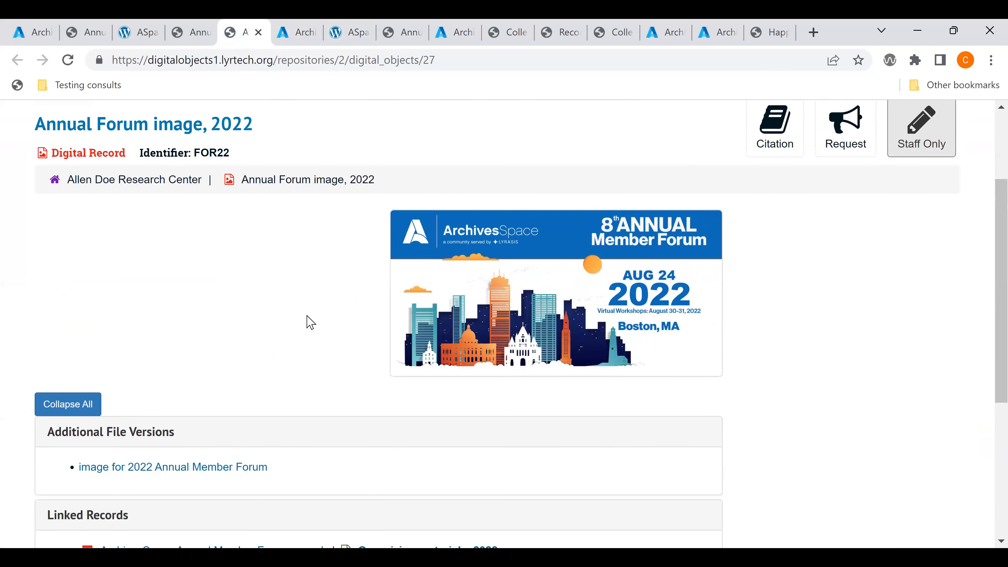
pyautogui.scroll(3, 308, 316)
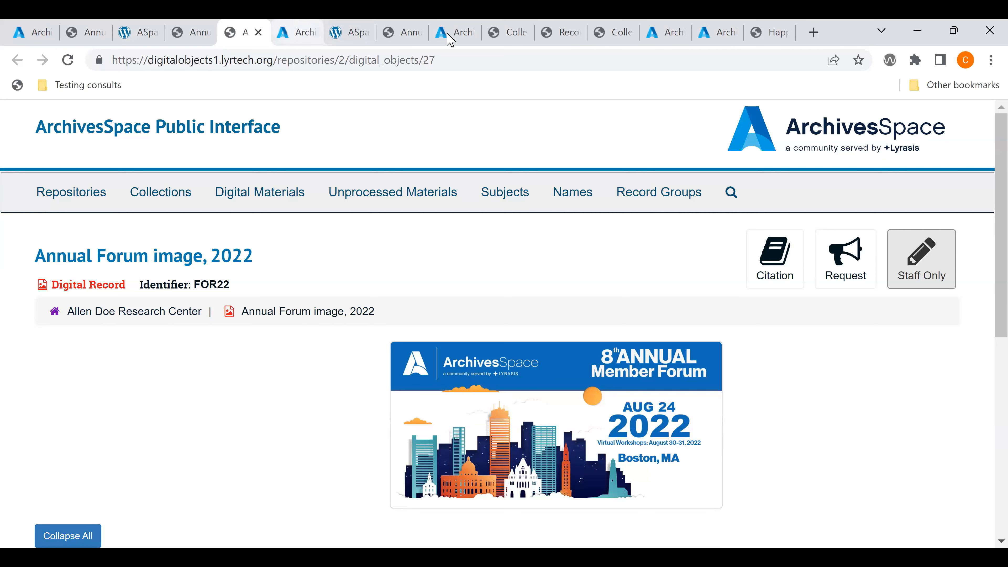
# Switch to the Annual Forum web page for 2015 public page and examine its captioned image and additional file versions.
pyautogui.click(417, 35)
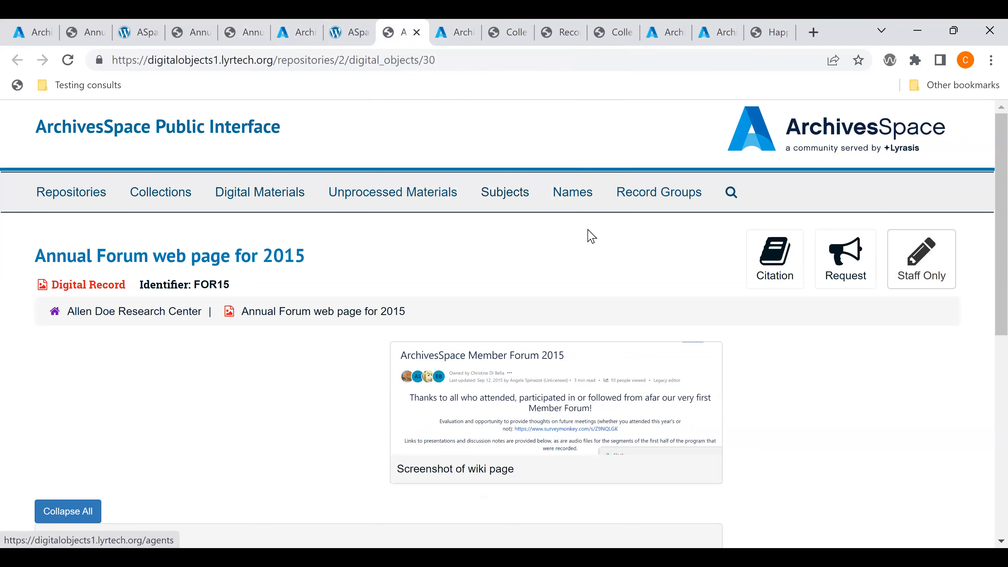
pyautogui.scroll(-3, 592, 236)
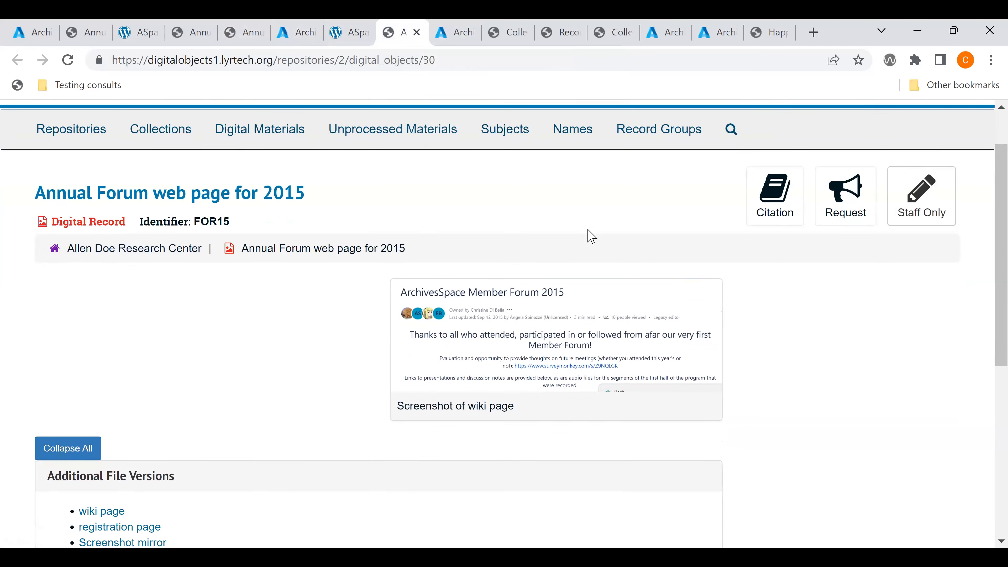
pyautogui.scroll(-2, 589, 236)
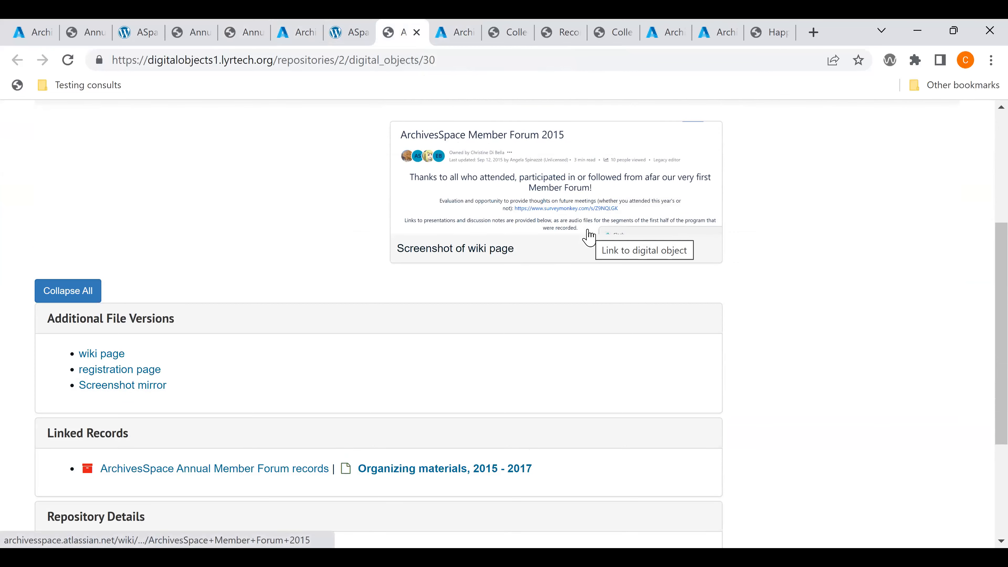
pyautogui.scroll(1, 590, 237)
pyautogui.scroll(2, 589, 237)
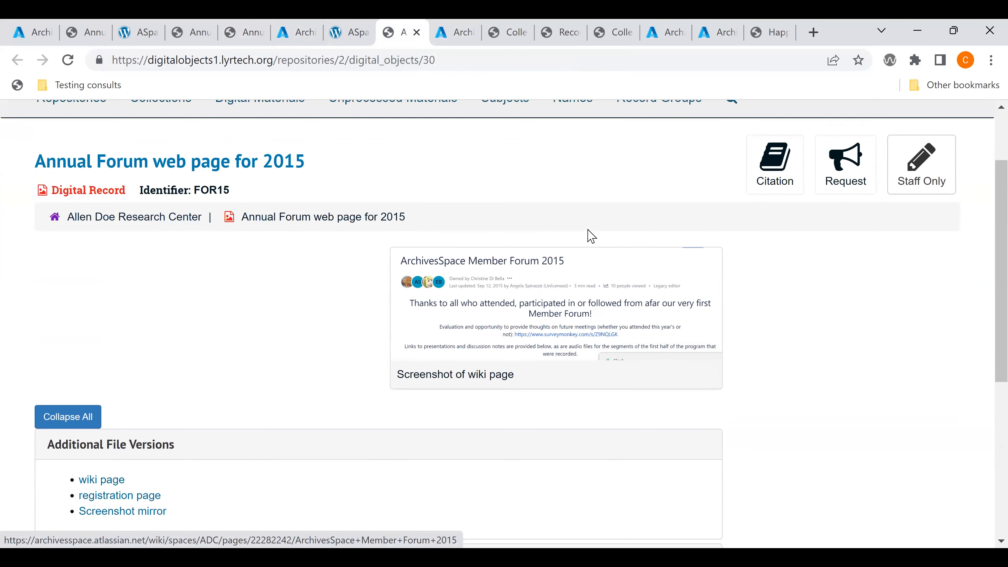
pyautogui.scroll(-1, 589, 237)
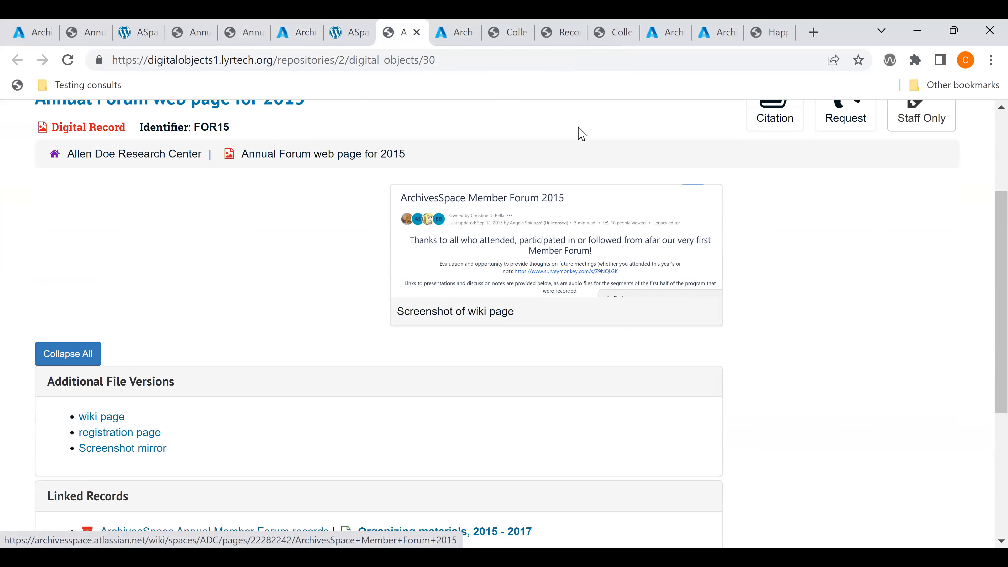
# Open the Annual Forum web page for 2015 staff record and examine its representative and wiki page file versions.
pyautogui.click(951, 115)
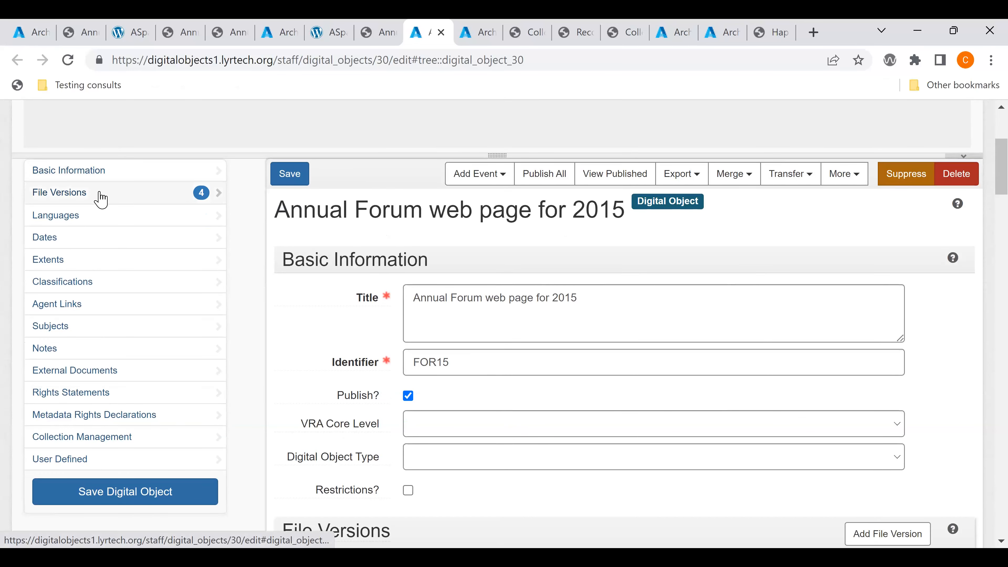
pyautogui.click(101, 199)
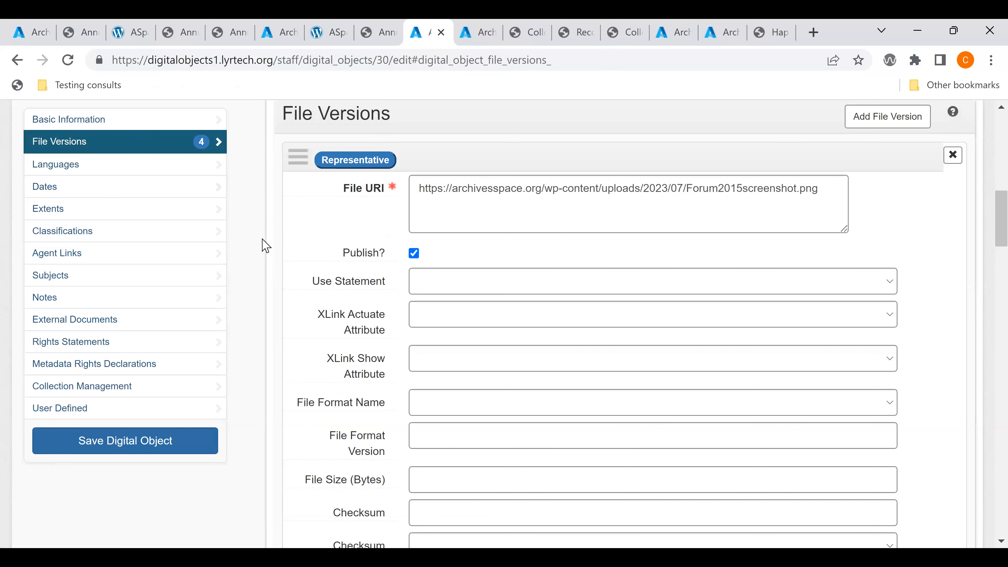
pyautogui.scroll(-6, 265, 246)
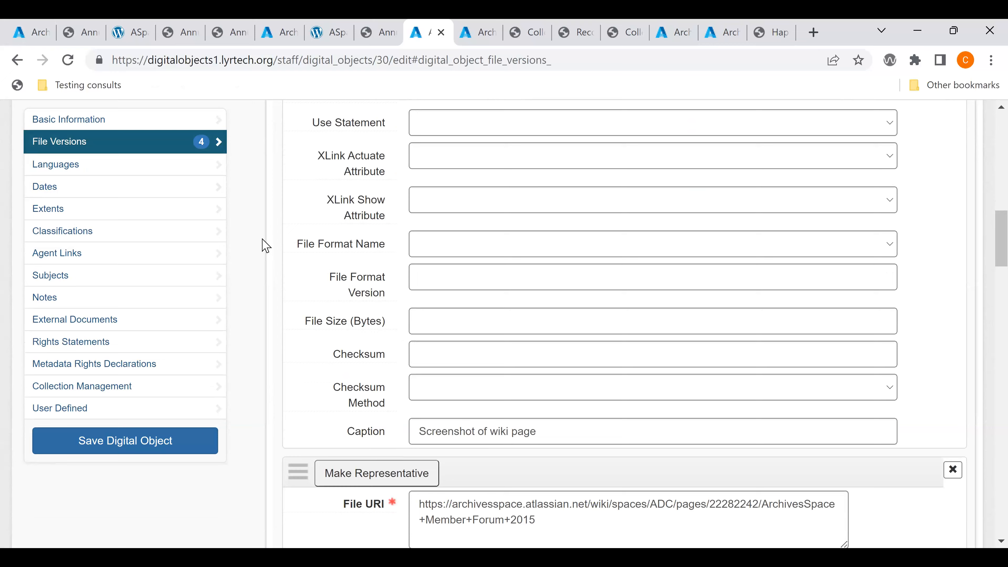
pyautogui.scroll(-5, 265, 247)
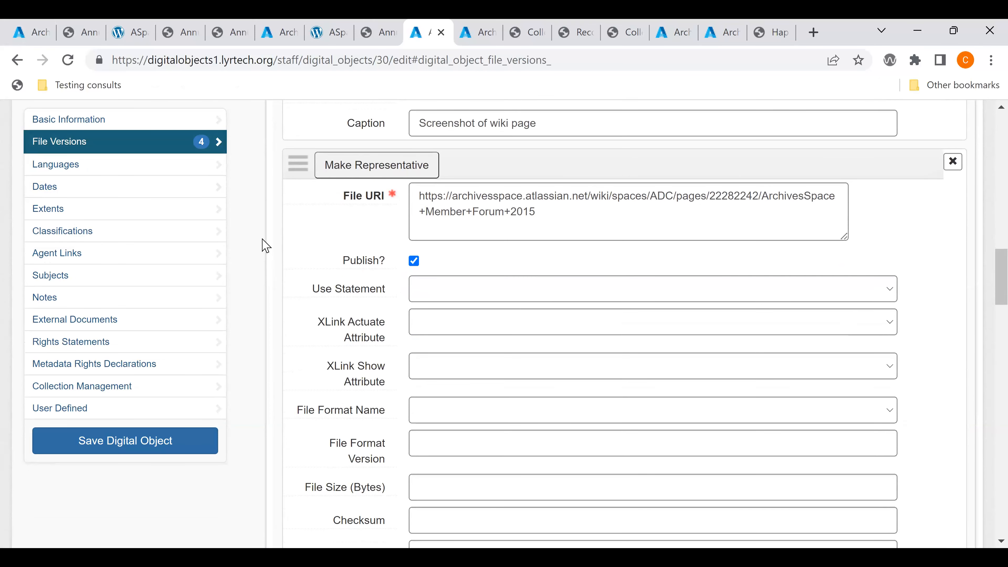
pyautogui.scroll(-5, 265, 246)
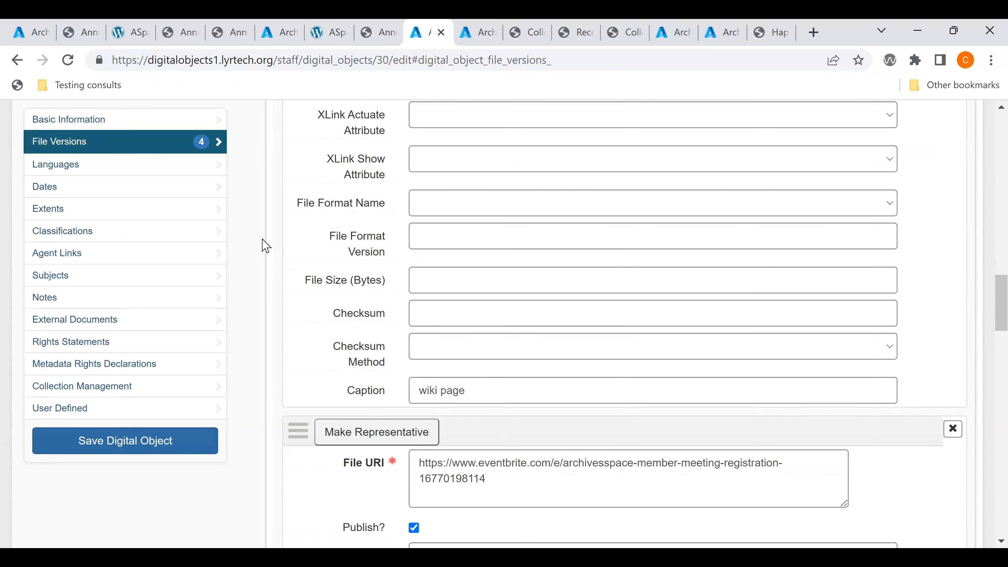
pyautogui.scroll(-4, 265, 246)
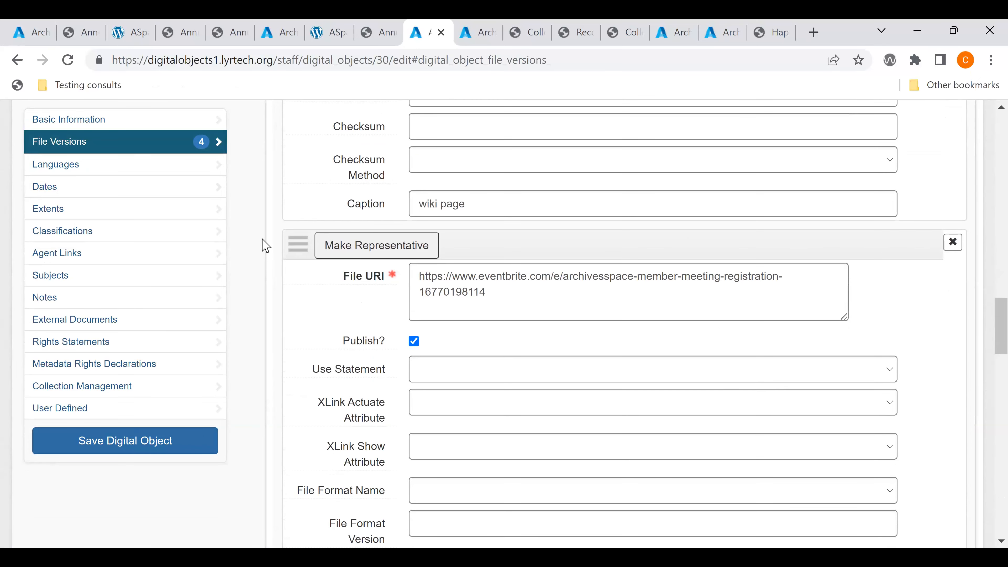
# Examine the URIs, publish settings and captions of the registration page and screenshot mirror file versions in the staff record.
pyautogui.scroll(-1, 265, 246)
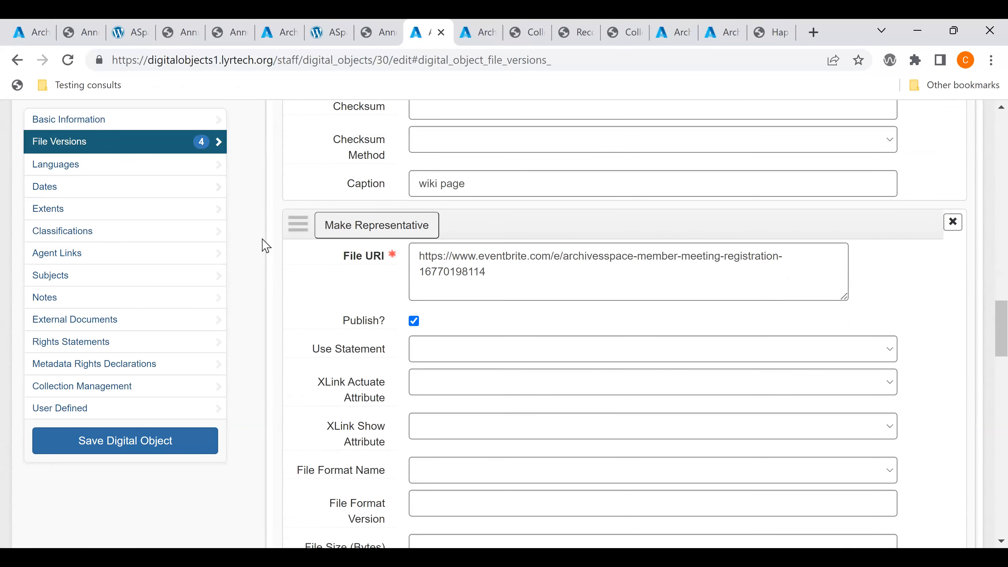
pyautogui.scroll(-2, 265, 246)
pyautogui.scroll(-2, 265, 246)
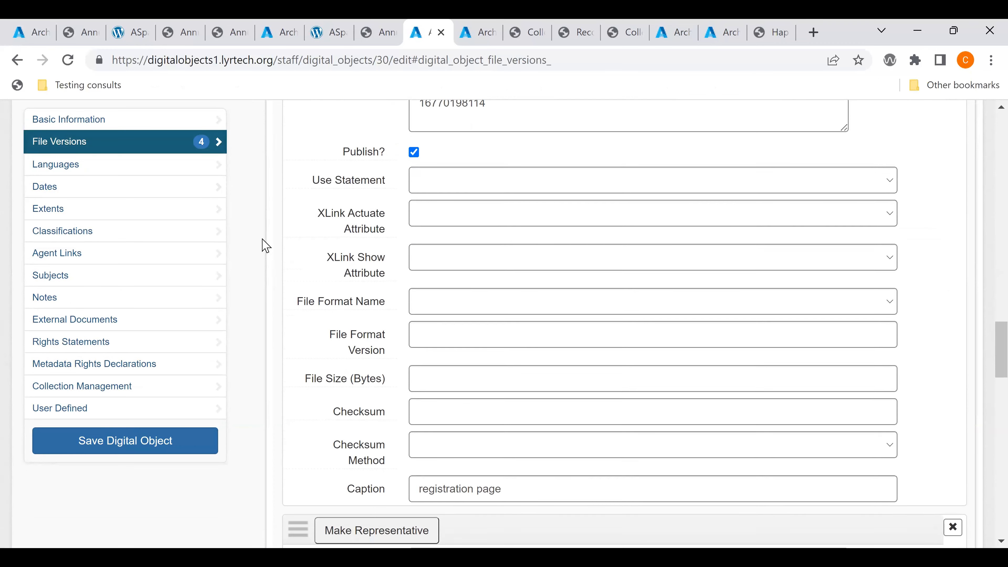
pyautogui.scroll(-2, 265, 247)
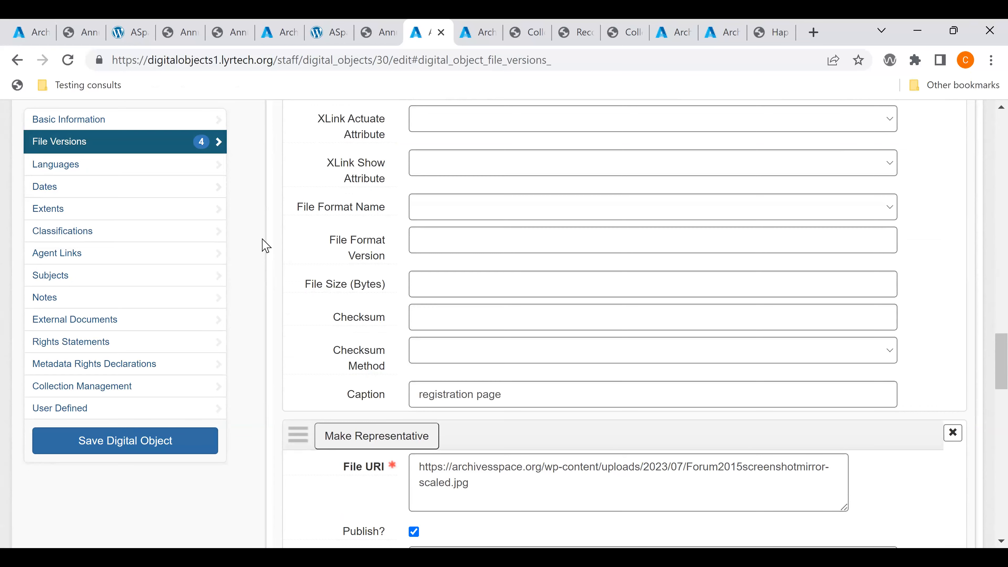
pyautogui.scroll(-2, 265, 247)
pyautogui.scroll(-2, 265, 246)
pyautogui.scroll(-1, 265, 246)
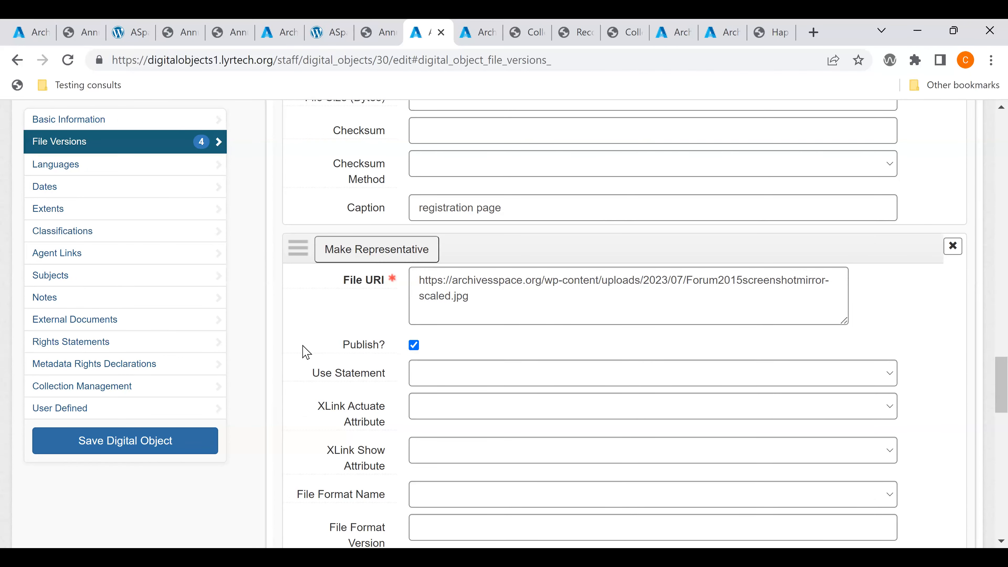
pyautogui.scroll(3, 206, 371)
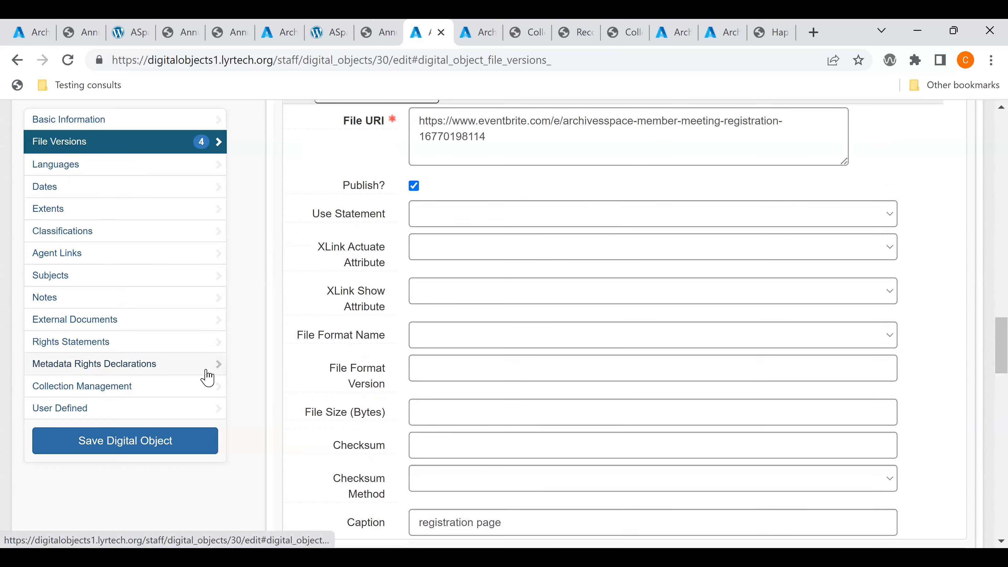
pyautogui.scroll(2, 206, 377)
pyautogui.scroll(4, 364, 144)
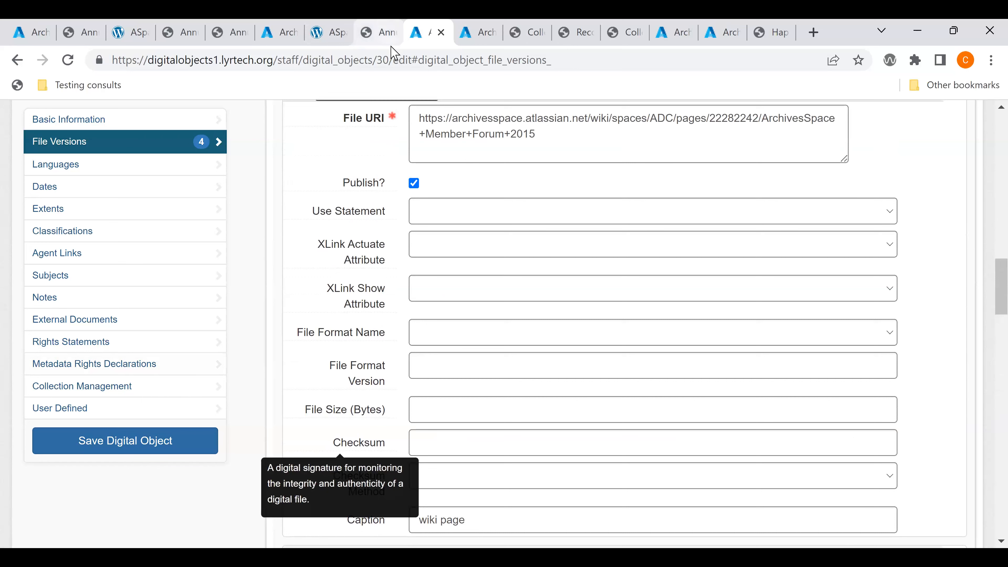
# Return to the Annual Forum web page for 2015 public page and view its Screenshot mirror file version.
pyautogui.click(484, 39)
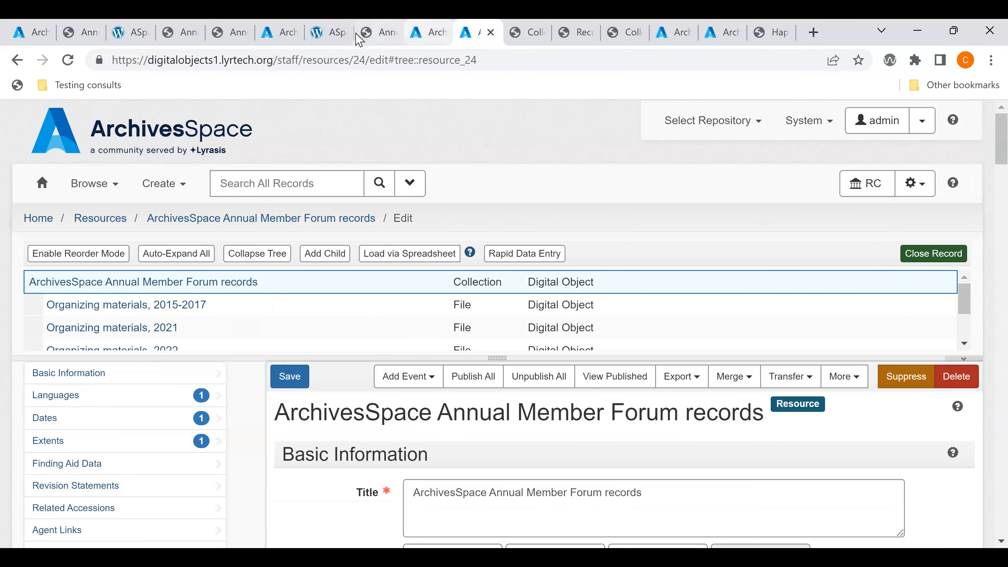
pyautogui.click(364, 39)
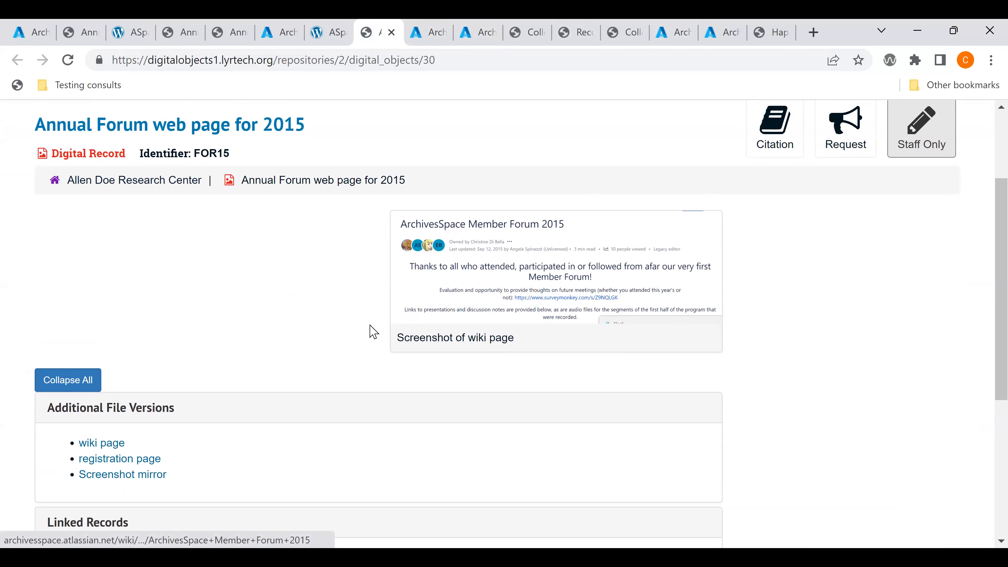
pyautogui.scroll(-3, 281, 304)
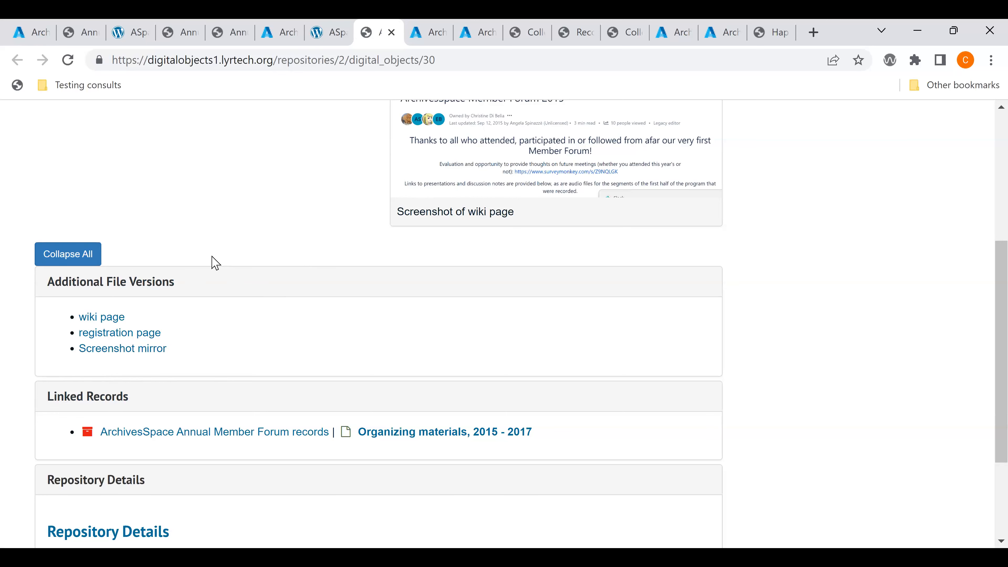
pyautogui.click(134, 348)
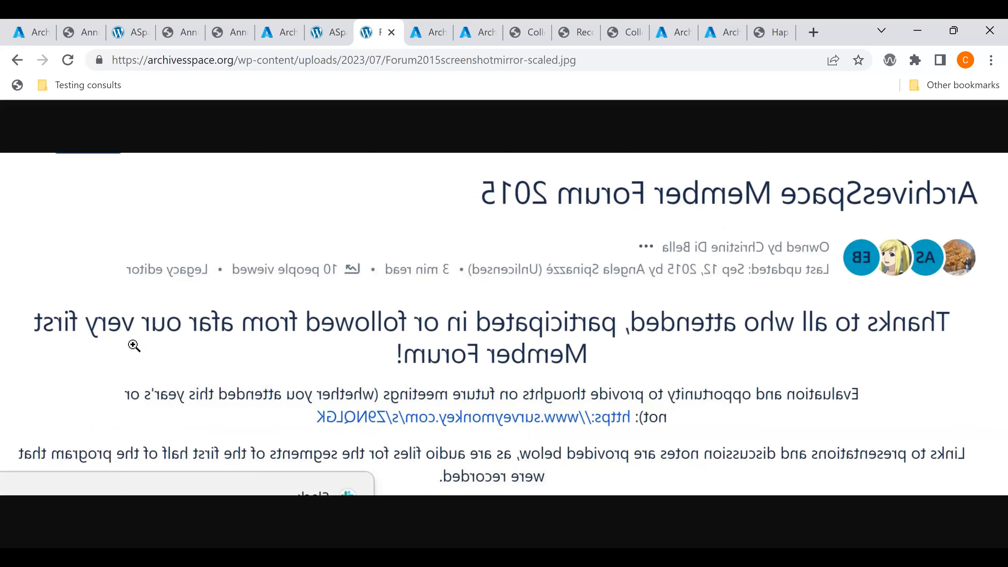
pyautogui.click(17, 59)
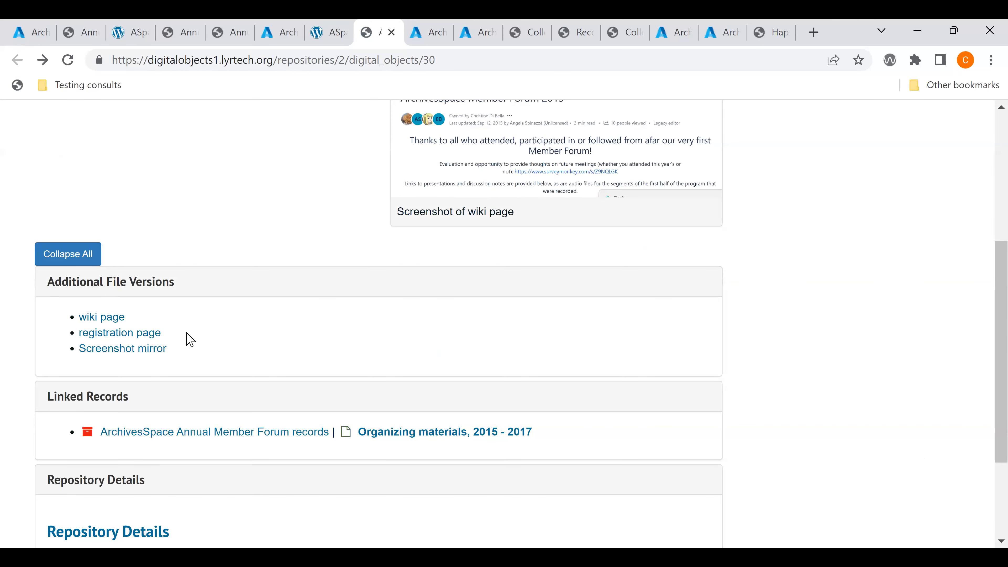
# View the linked wiki page file version and return to the heading and captioned image of the public record.
pyautogui.click(120, 318)
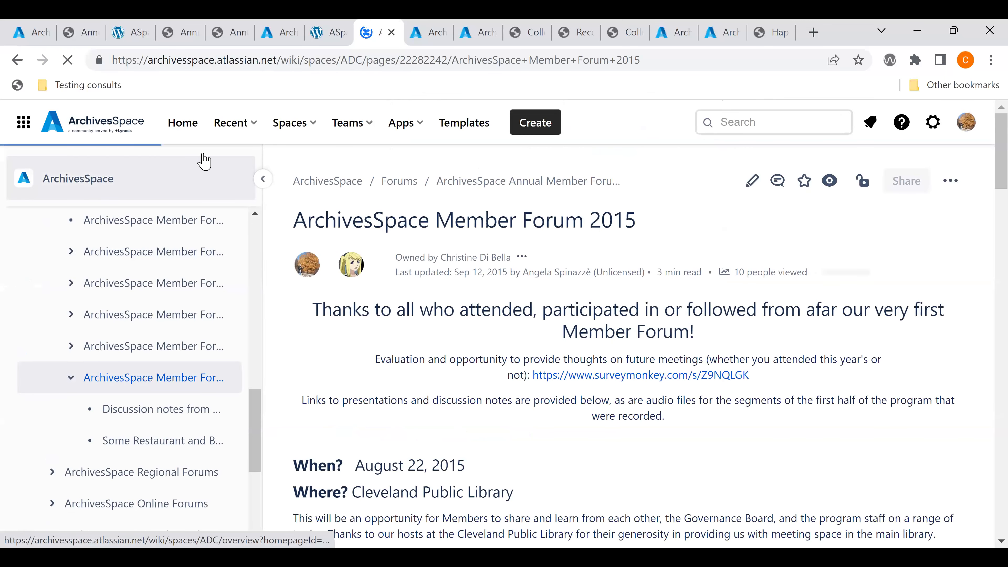
pyautogui.click(18, 60)
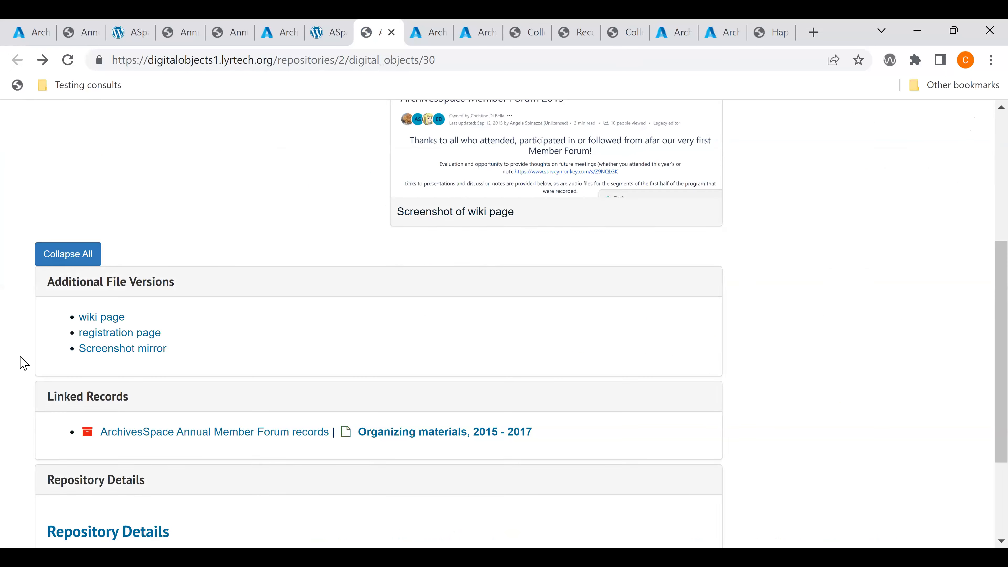
pyautogui.scroll(2, 9, 373)
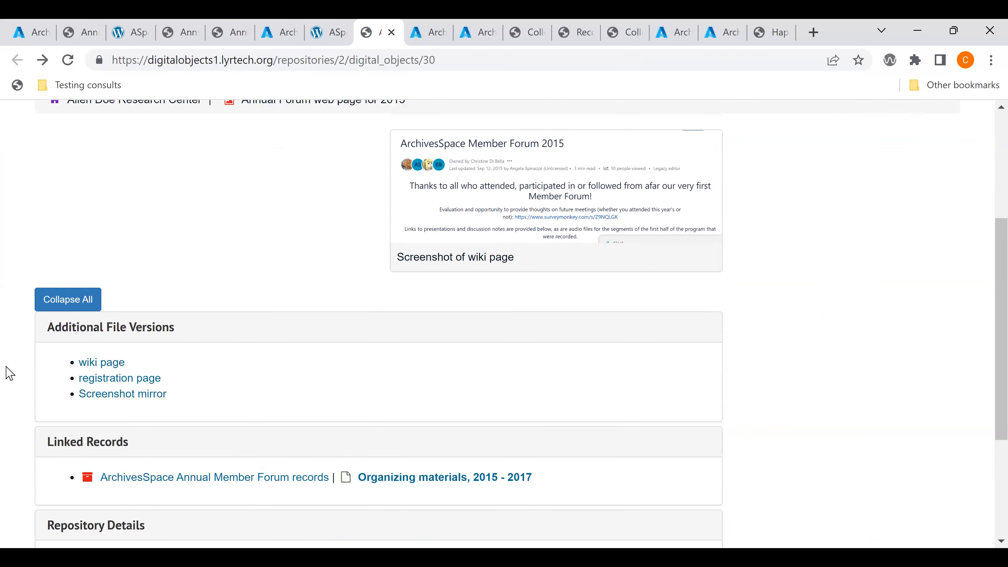
pyautogui.scroll(4, 8, 374)
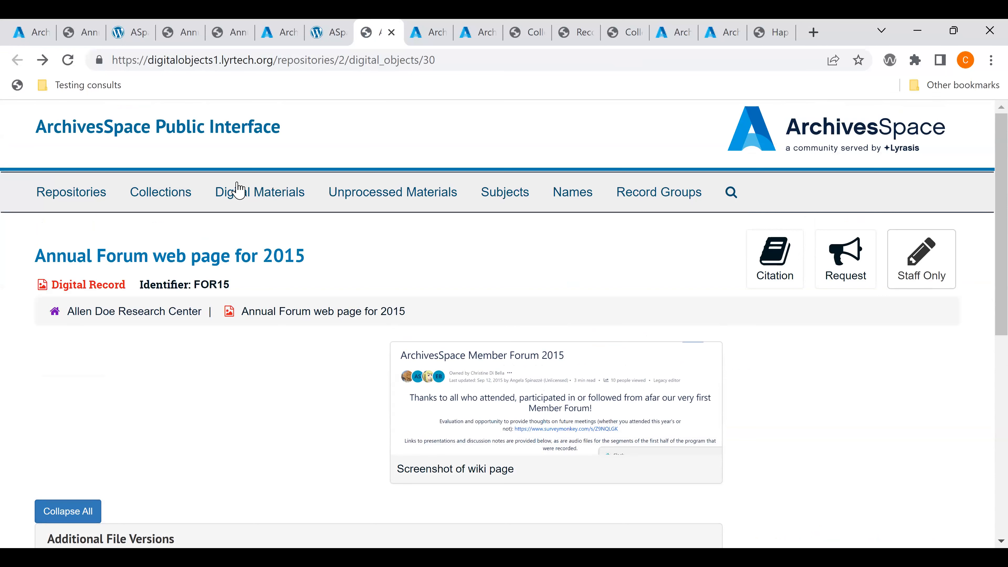
# Switch to the ArchivesSpace Annual Member Forum records staff resource and examine its representative digital object instance.
pyautogui.click(439, 35)
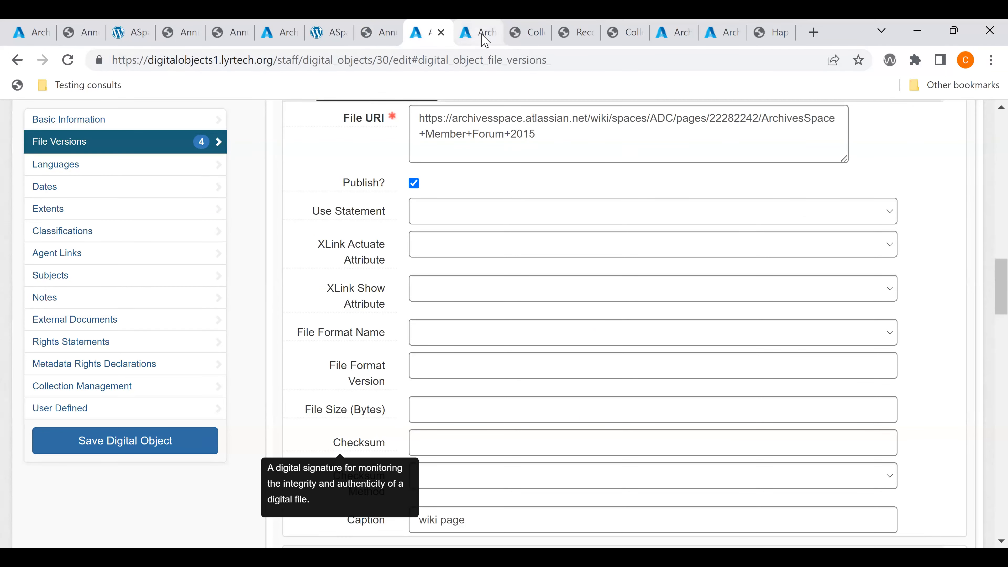
pyautogui.click(484, 40)
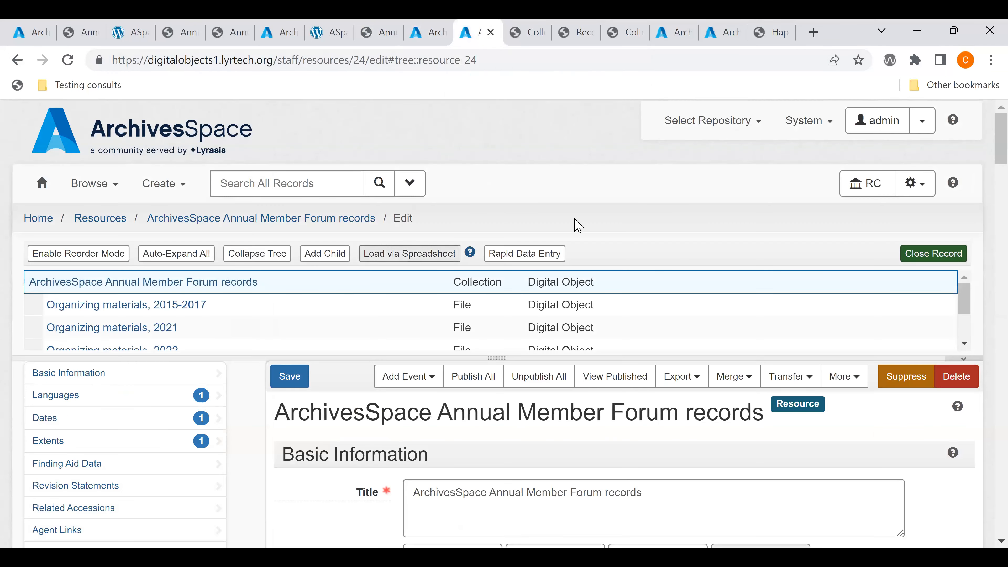
pyautogui.scroll(-2, 628, 190)
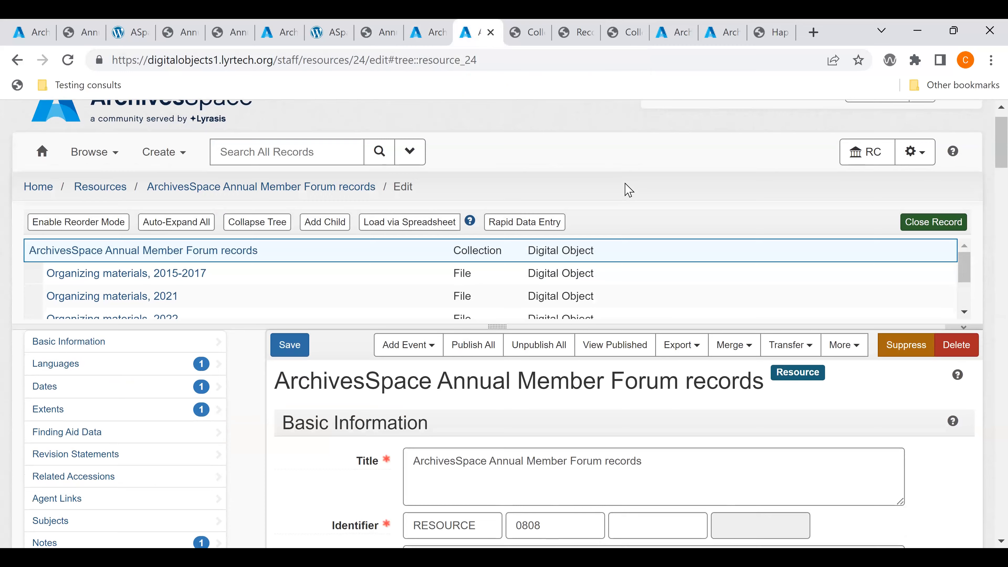
pyautogui.scroll(-1, 626, 189)
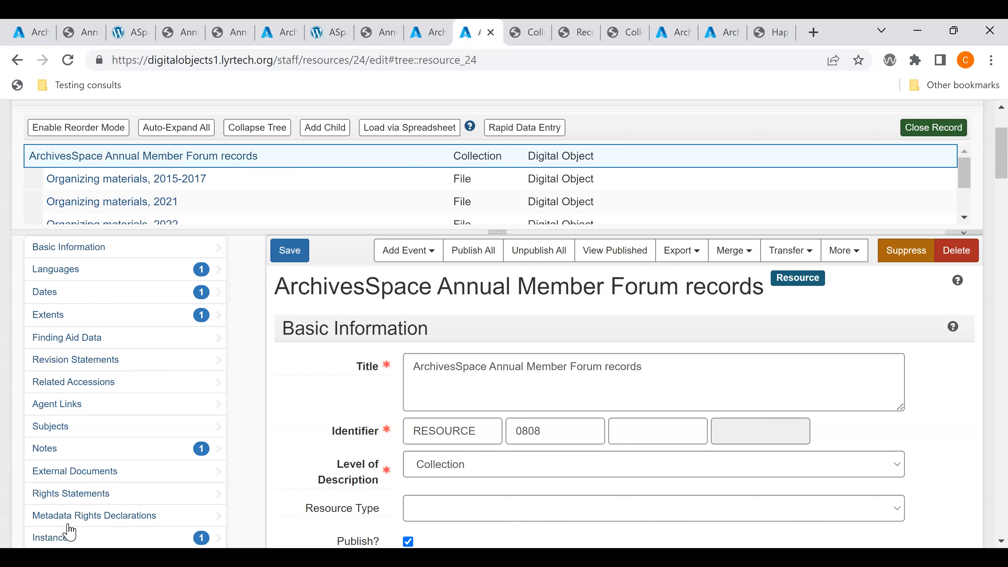
pyautogui.click(80, 540)
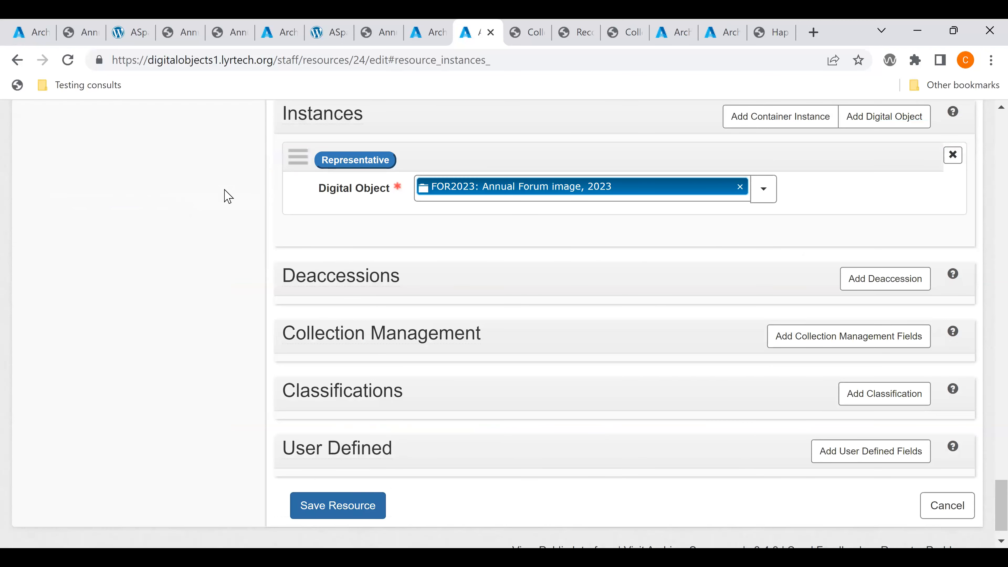
# Add a second, blank digital object instance to the resource, and remove it.
pyautogui.click(885, 119)
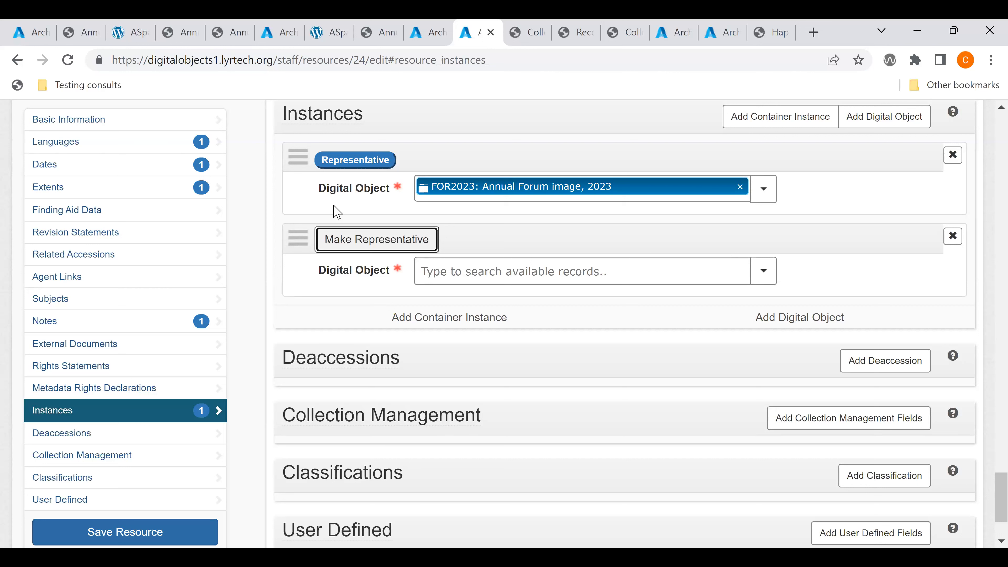
pyautogui.click(955, 243)
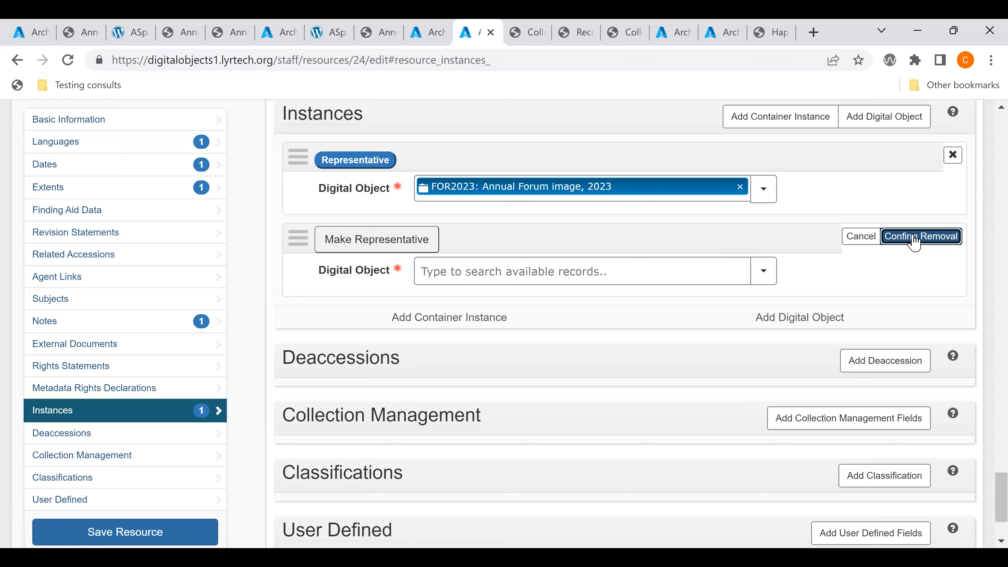
pyautogui.click(914, 243)
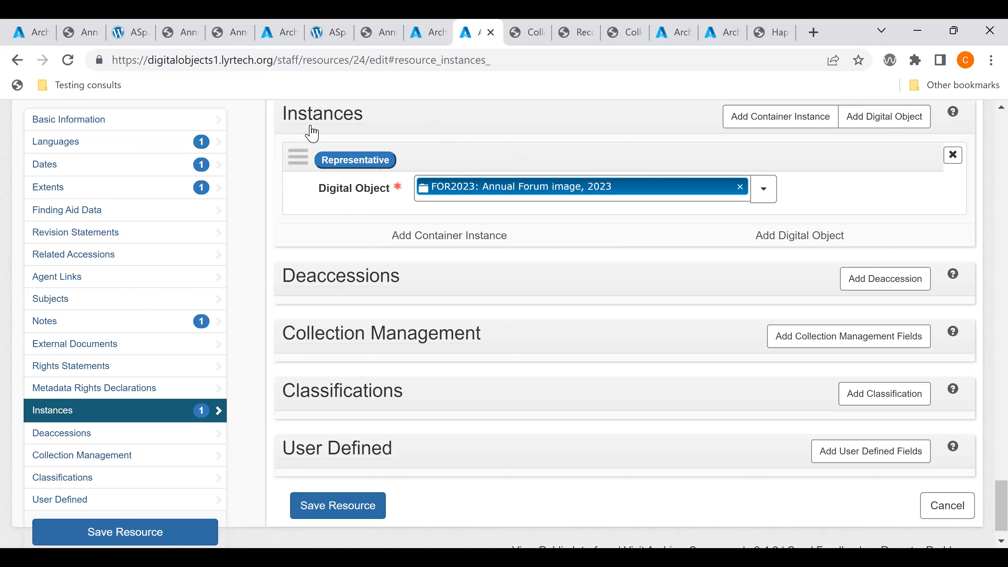
# Recheck the resource's representative instance and switch to the public page of the ArchivesSpace Annual Member Forum records collection.
pyautogui.click(373, 161)
pyautogui.click(373, 160)
pyautogui.moveTo(367, 274)
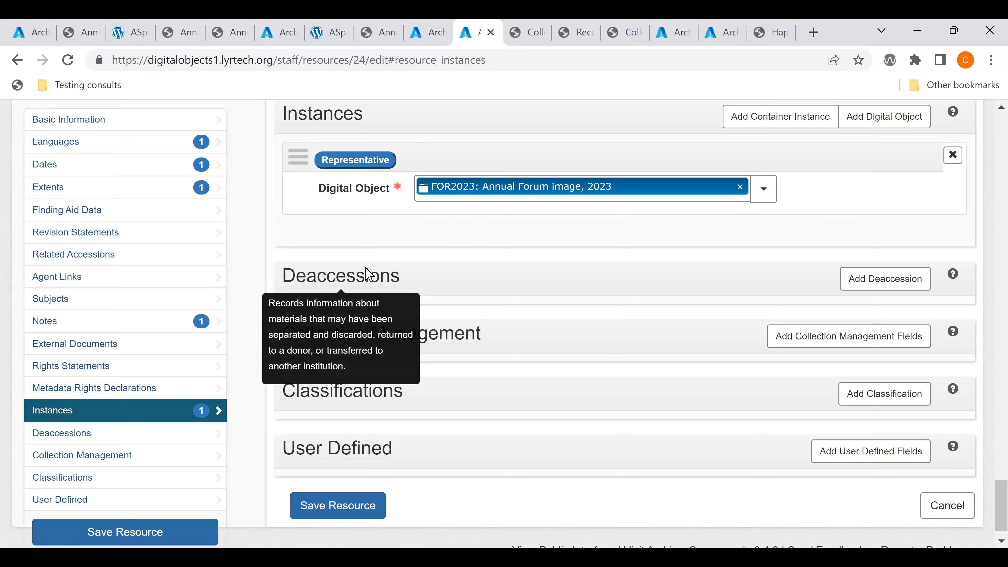
pyautogui.scroll(2, 367, 275)
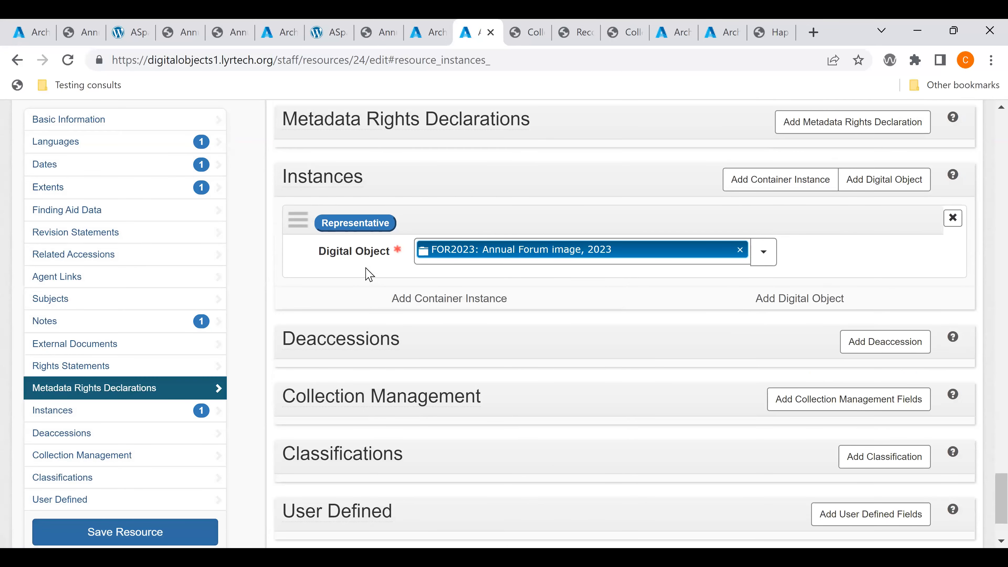
pyautogui.scroll(20, 369, 275)
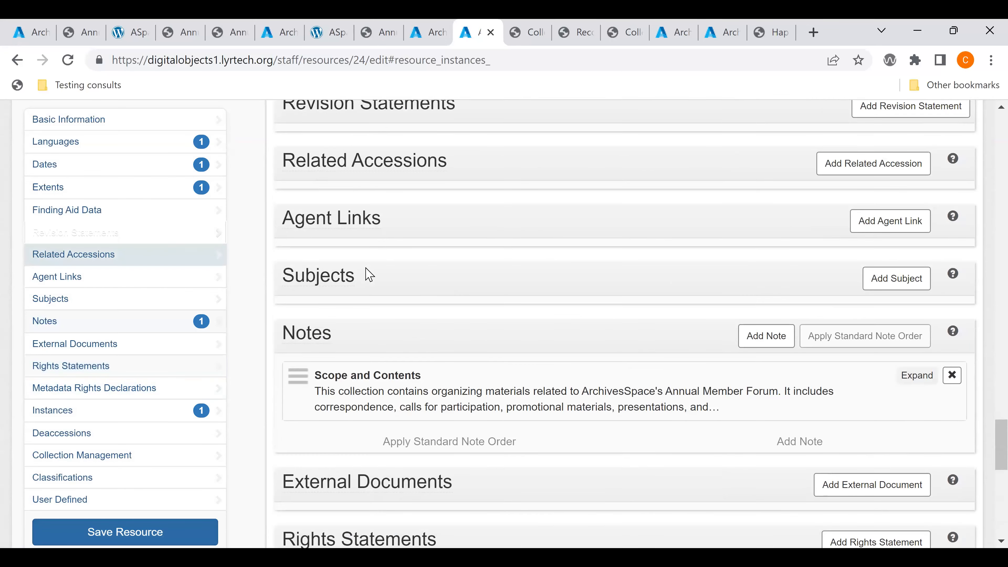
pyautogui.scroll(15, 369, 274)
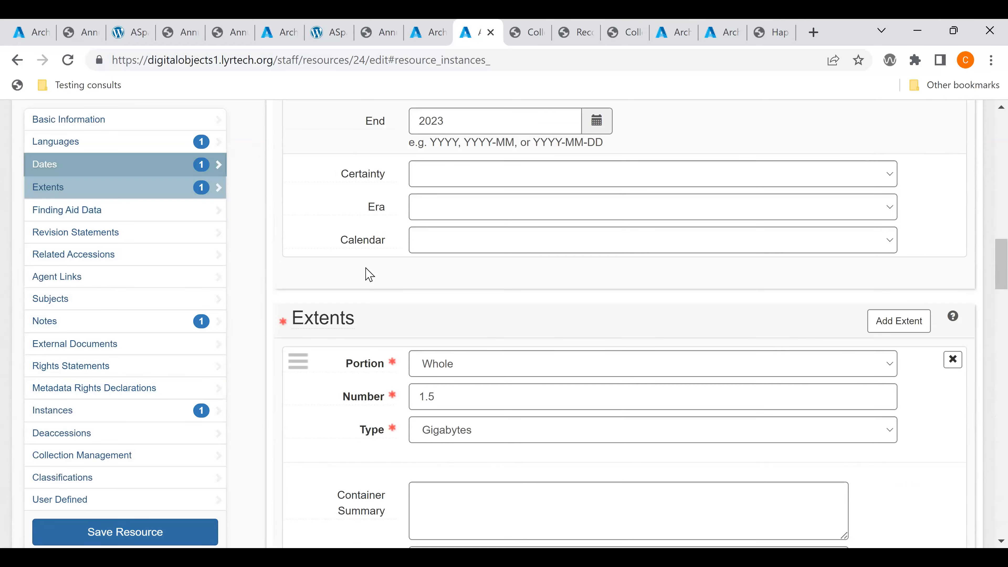
pyautogui.scroll(15, 369, 275)
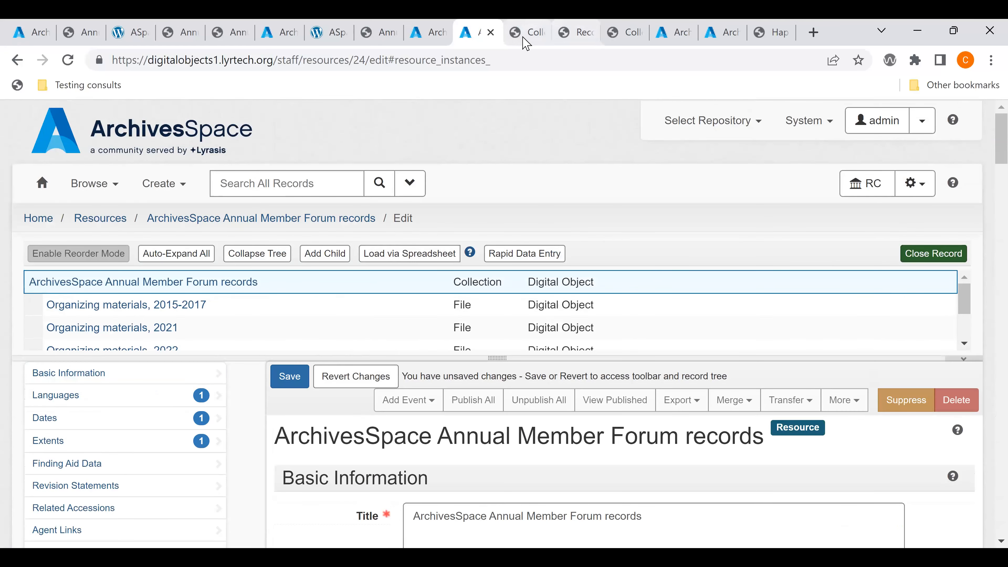
pyautogui.click(526, 39)
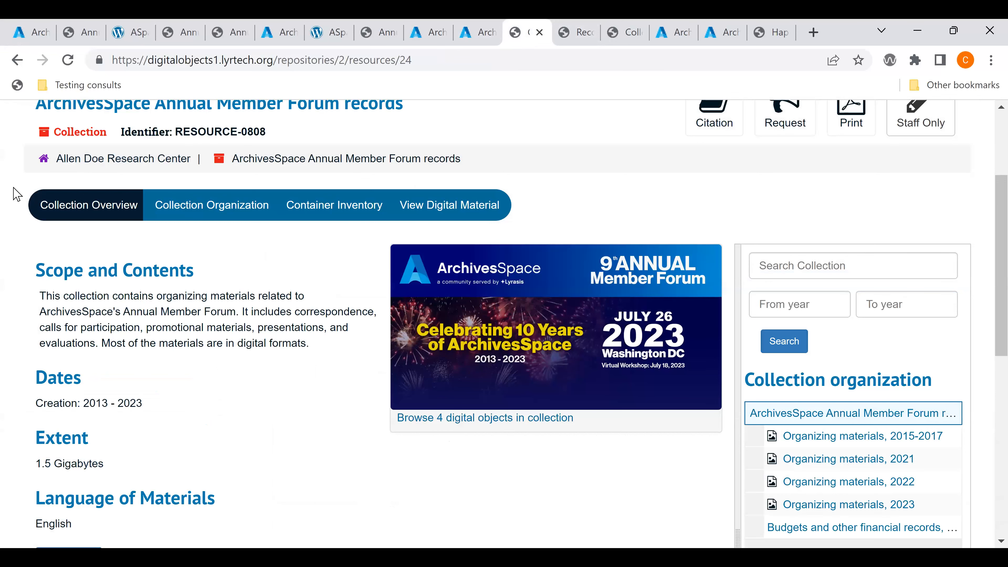
# Open the Annual Forum image, 2023 digital object from the collection's representative image, review its record, and return to the collection page.
pyautogui.scroll(1, 15, 193)
pyautogui.scroll(-1, 15, 193)
pyautogui.scroll(-1, 16, 193)
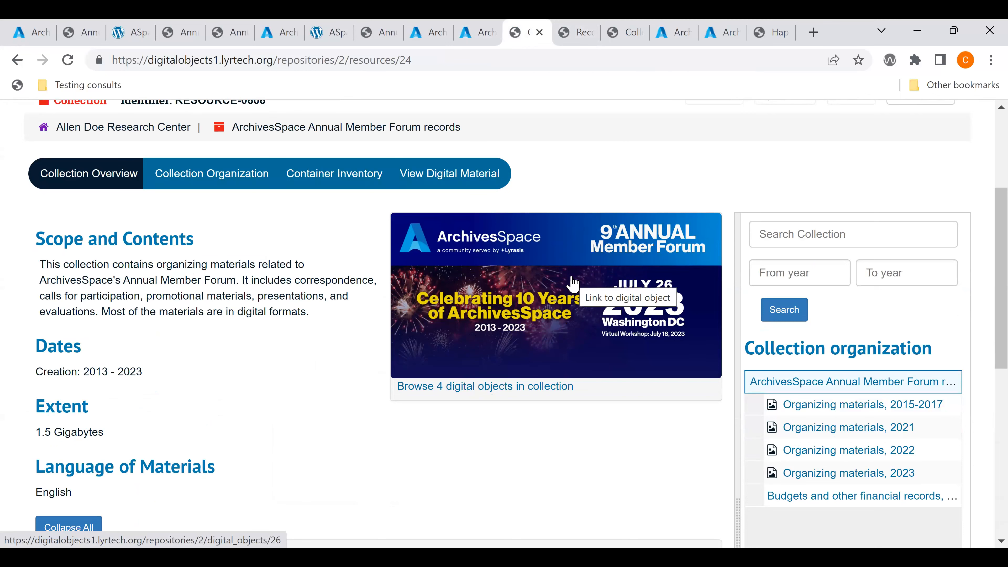
pyautogui.scroll(-1, 572, 282)
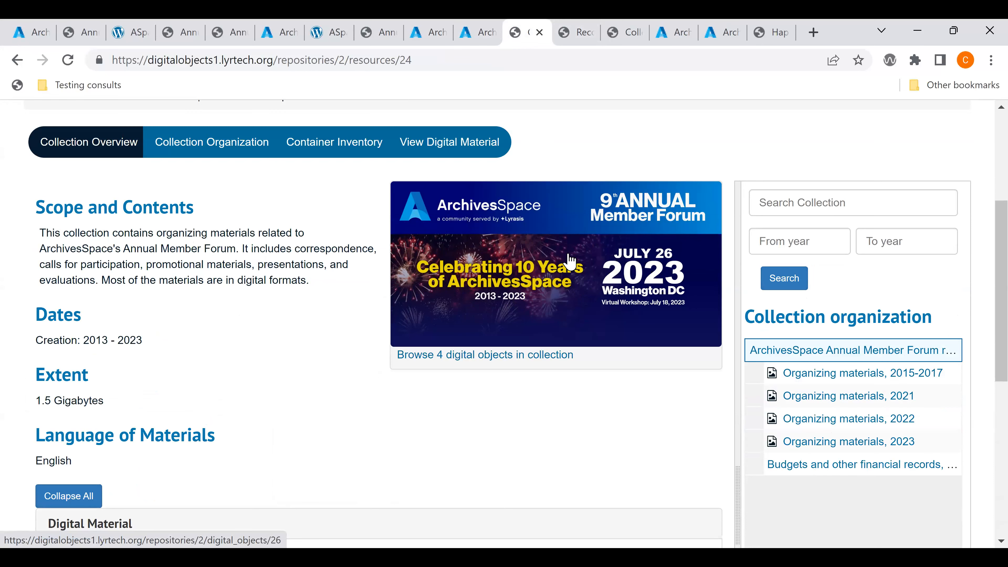
pyautogui.click(549, 242)
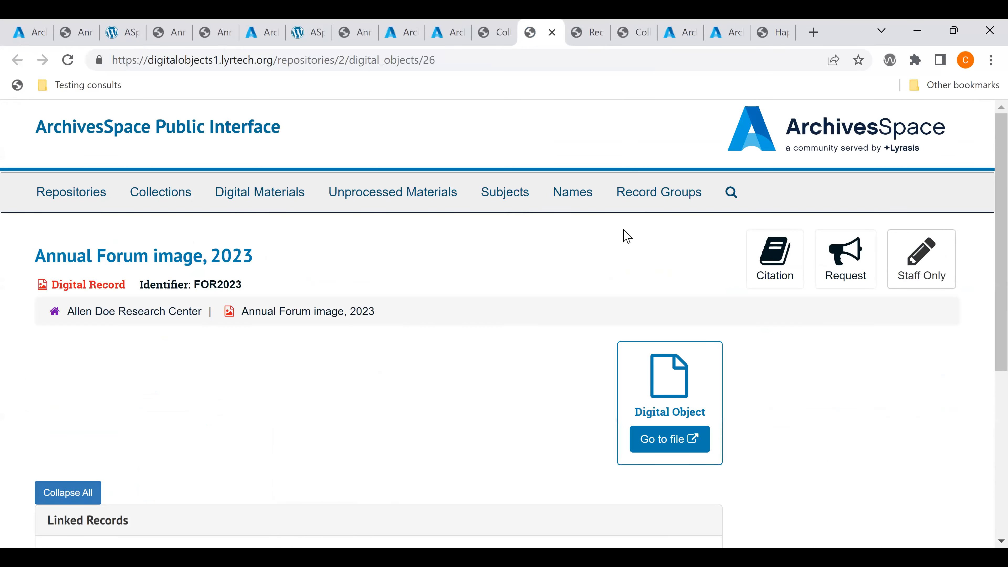
pyautogui.scroll(-3, 707, 214)
pyautogui.scroll(3, 706, 214)
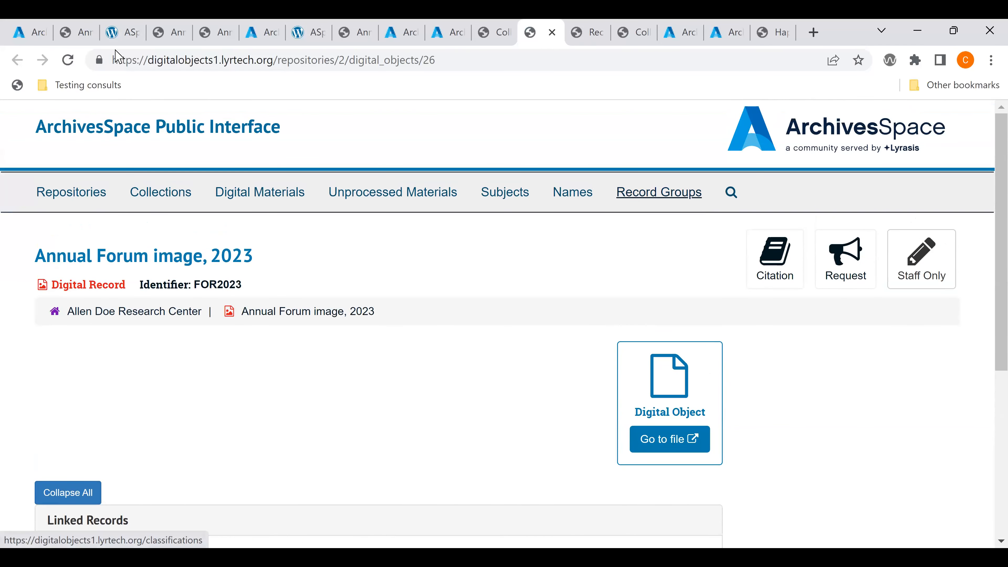
pyautogui.click(552, 32)
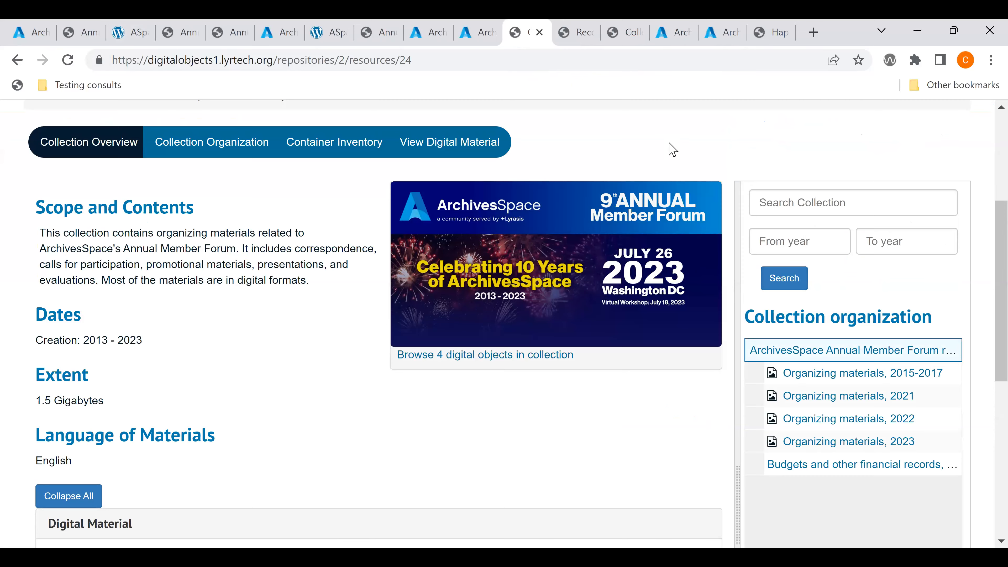
# Open the collection's digital material list and look through its entries down to Annual Forum web page for 2015.
pyautogui.scroll(3, 671, 149)
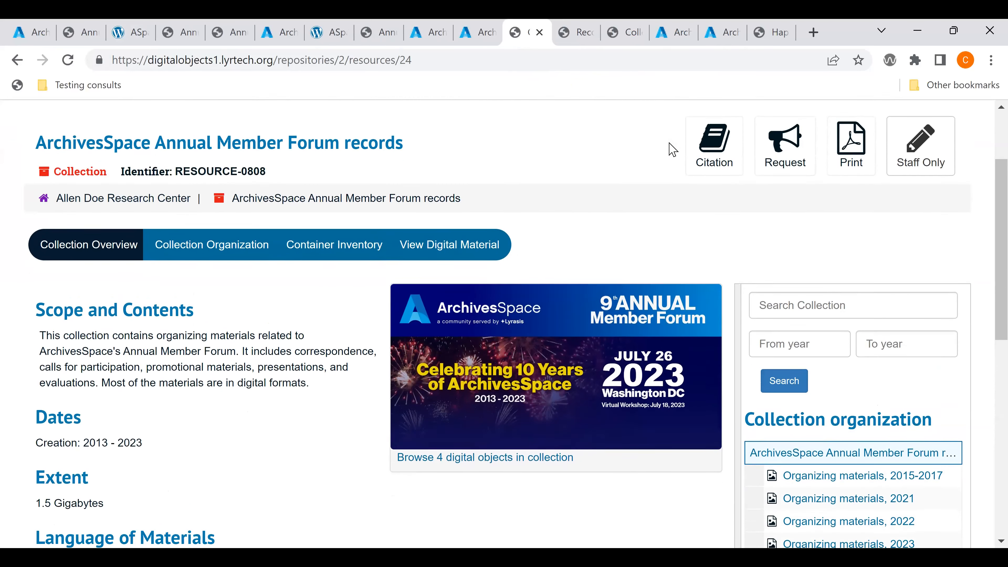
pyautogui.scroll(-3, 671, 149)
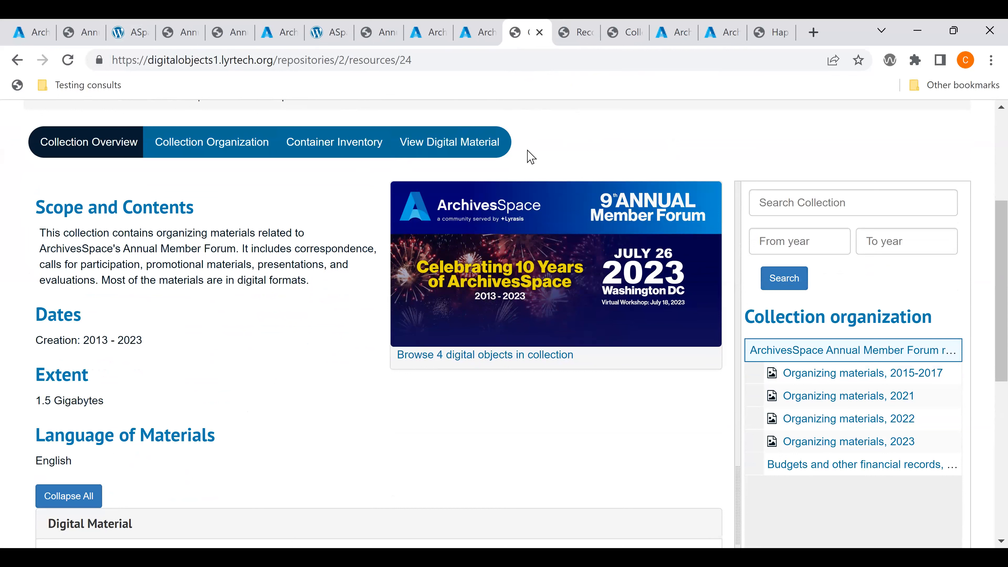
pyautogui.click(472, 148)
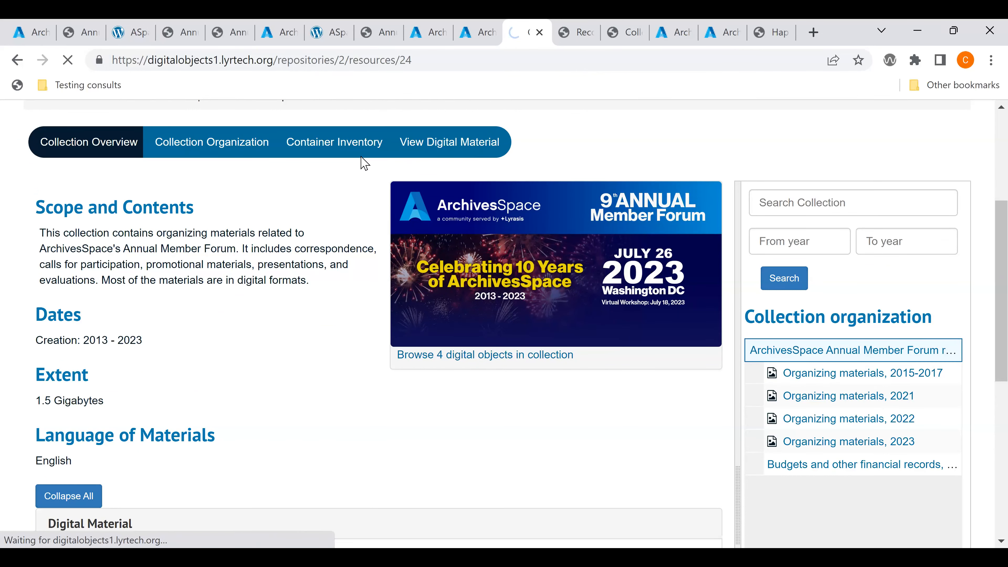
pyautogui.scroll(-4, 153, 339)
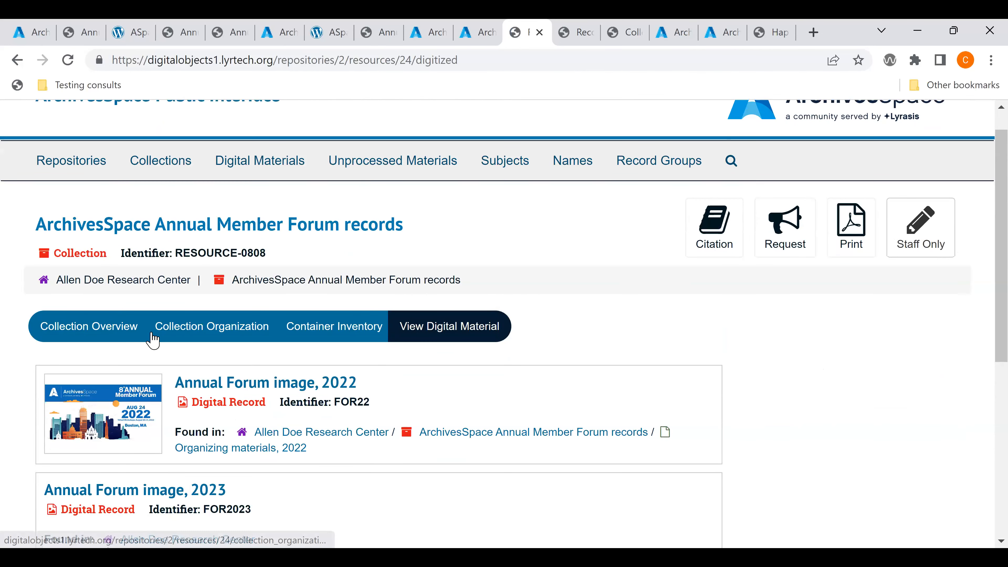
pyautogui.scroll(-1, 152, 340)
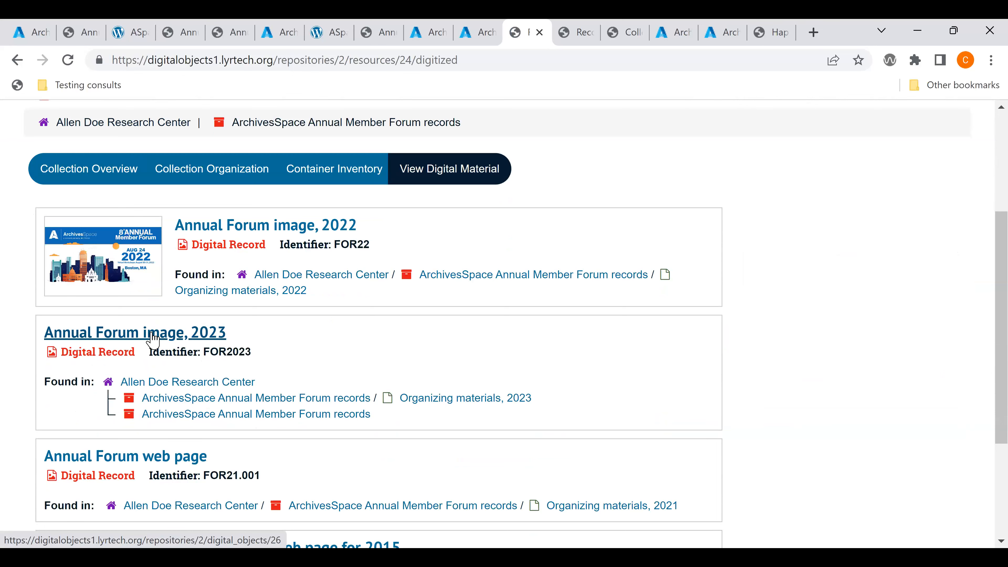
pyautogui.scroll(-1, 153, 339)
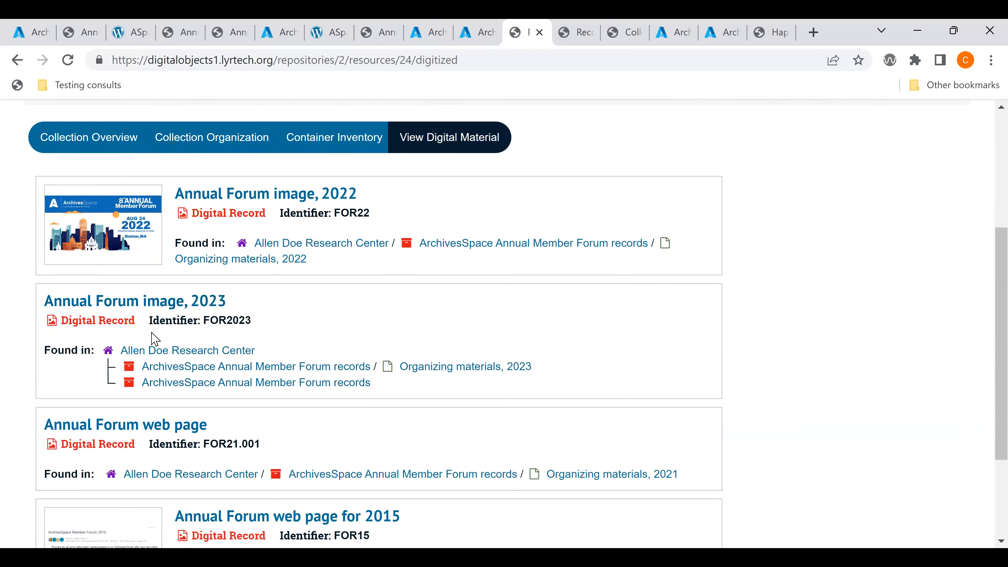
pyautogui.scroll(-3, 155, 339)
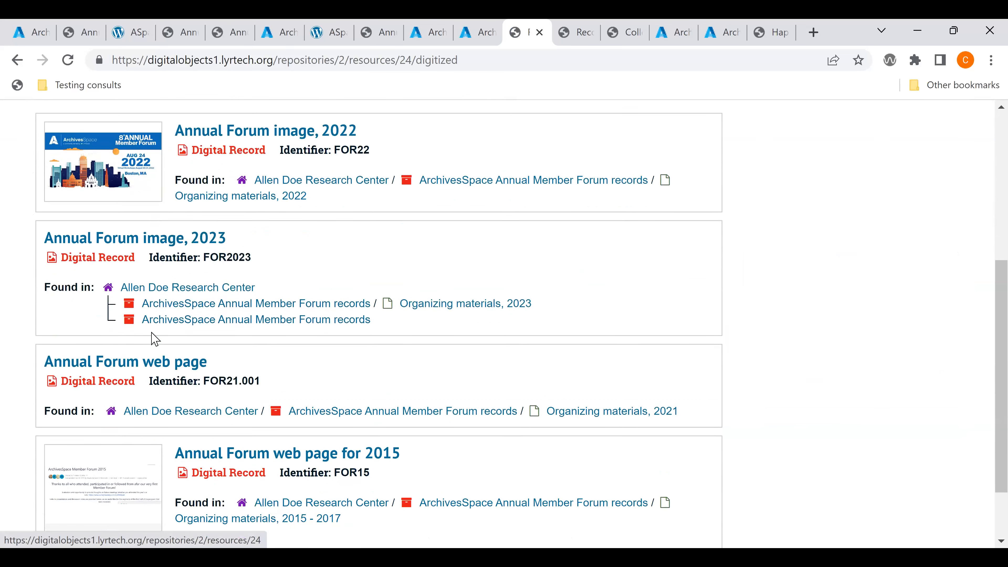
pyautogui.scroll(-1, 153, 339)
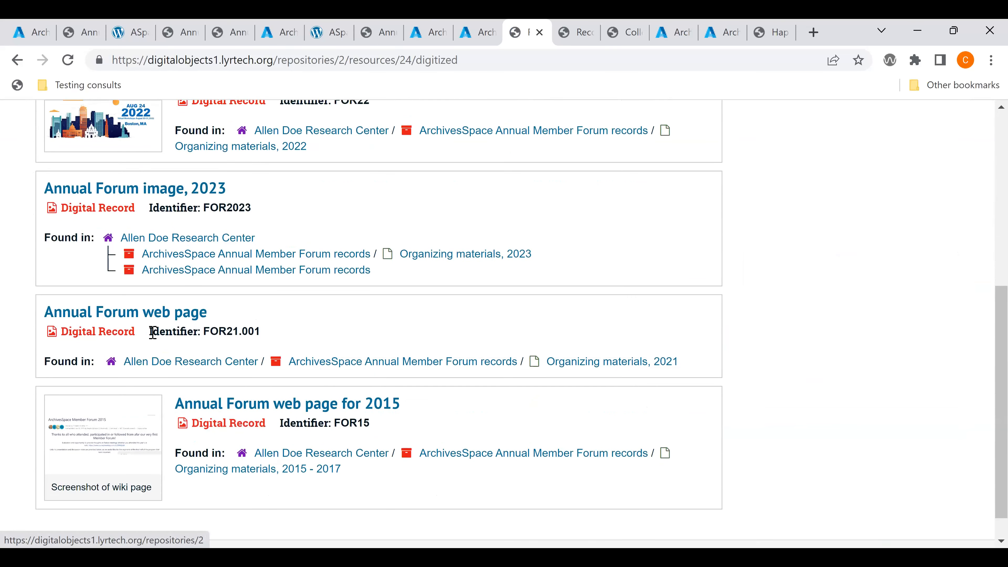
# Recheck the 2022 and 2023 Annual Forum image entries in the digital material list and return to the collection overview.
pyautogui.scroll(2, 153, 340)
pyautogui.scroll(1, 152, 336)
pyautogui.scroll(1, 153, 332)
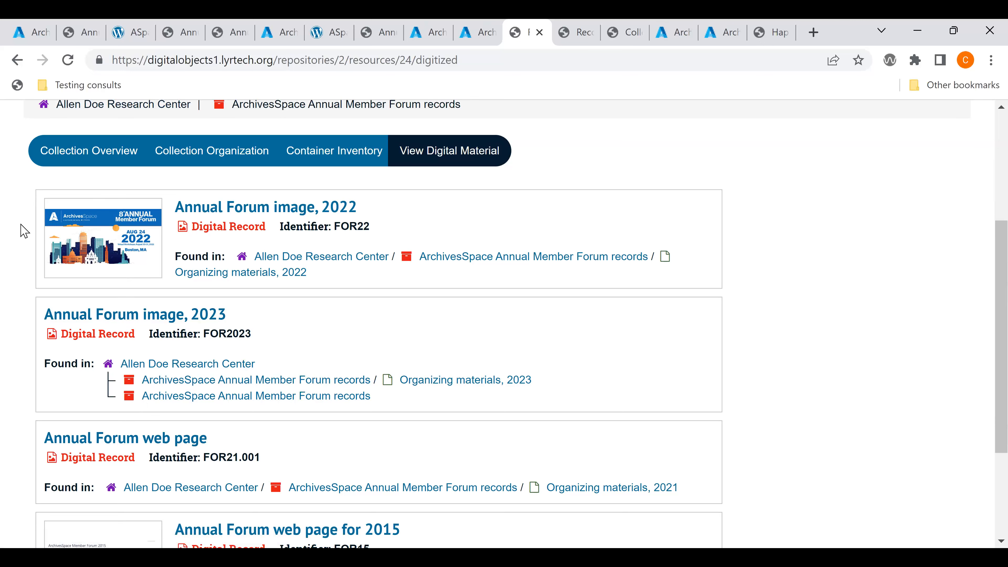
pyautogui.scroll(-1, 24, 231)
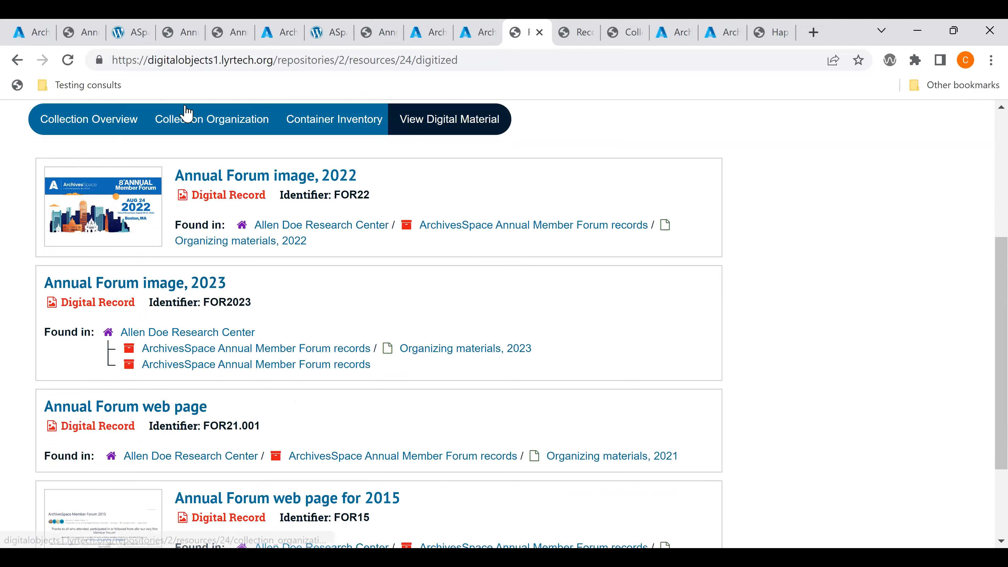
pyautogui.click(15, 66)
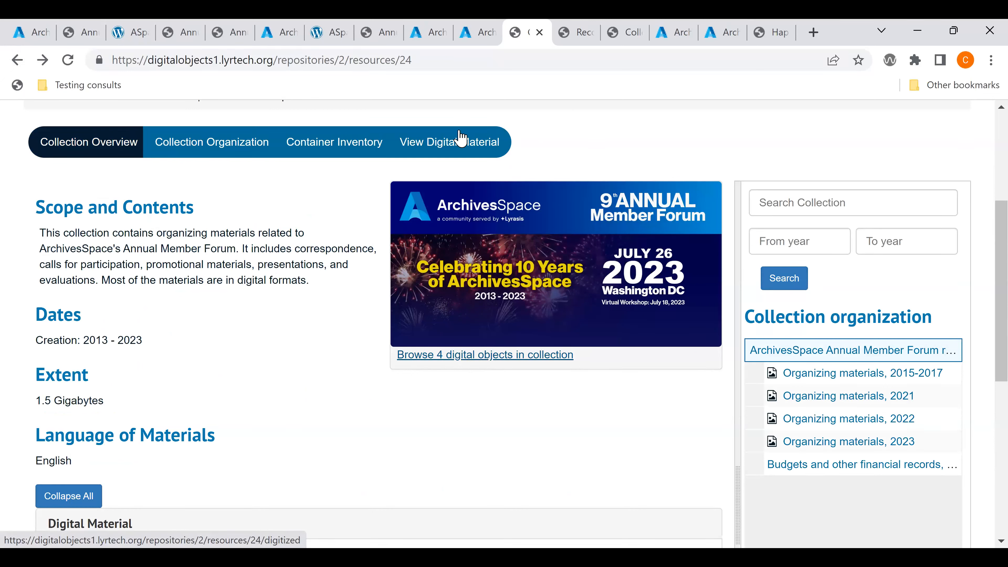
# Browse the digital objects of the Annual Member Forum collection, and return to the collection overview.
pyautogui.click(510, 366)
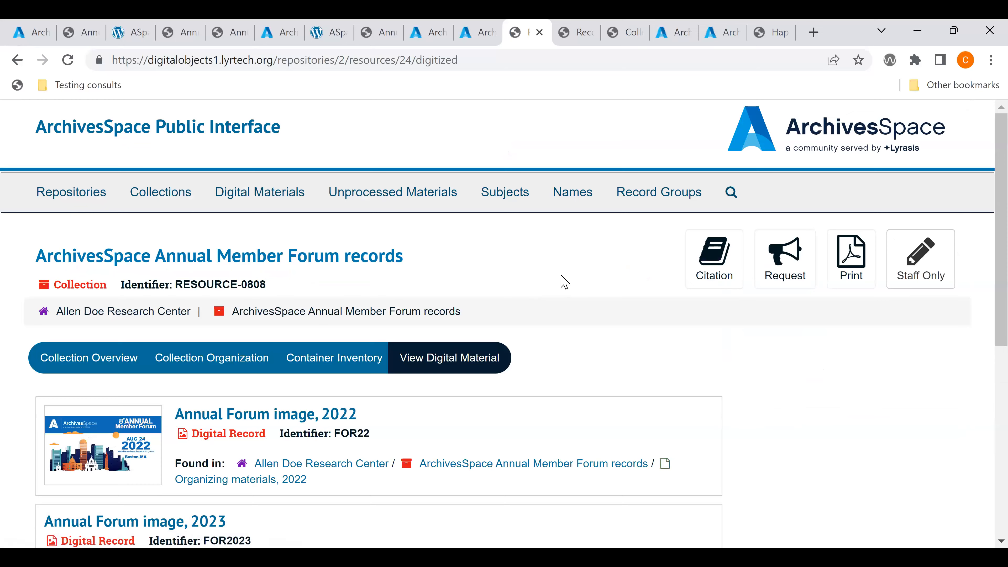
pyautogui.scroll(-2, 565, 281)
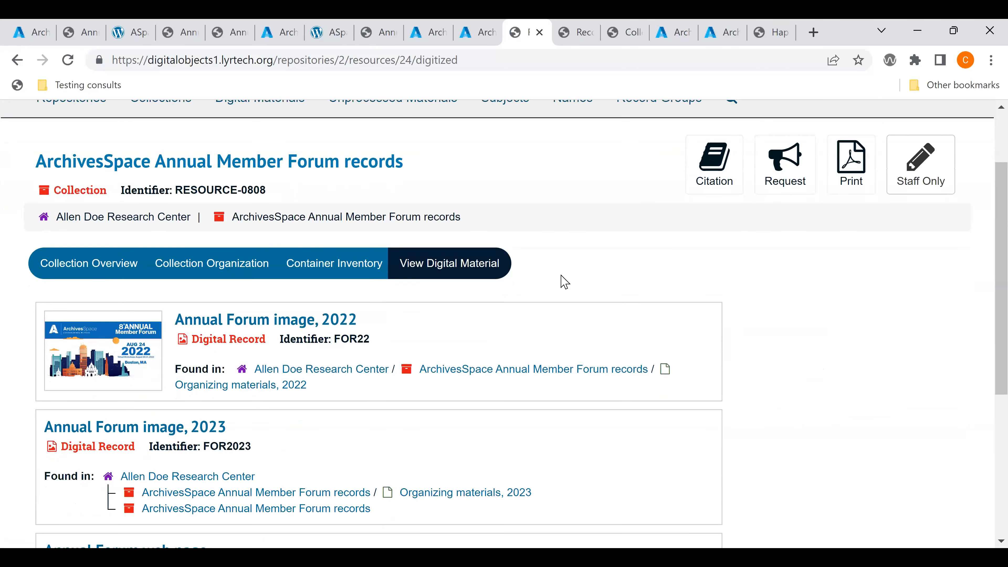
pyautogui.click(18, 62)
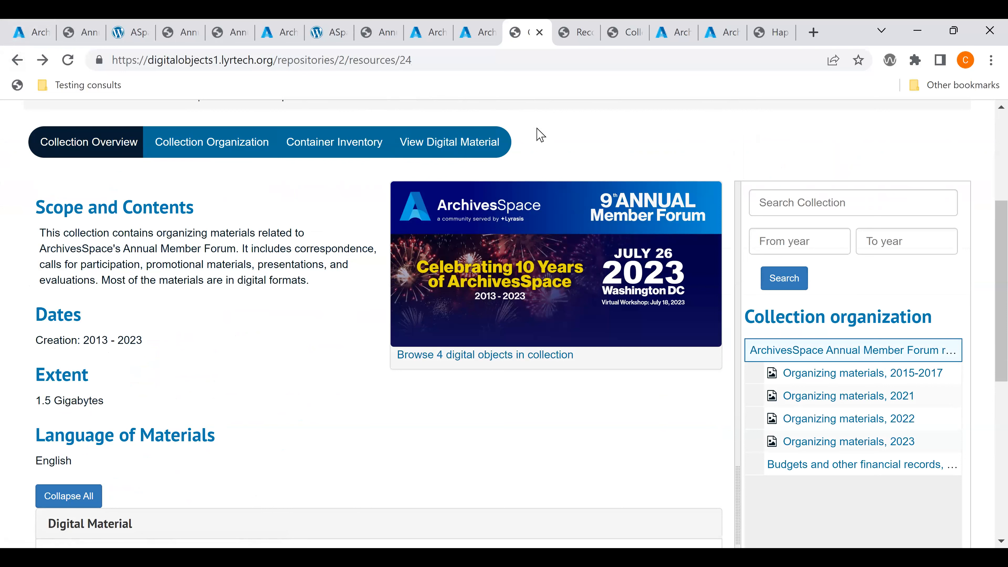
# Examine the public collection overview, including the representative image, the Digital Material section and the collection organization.
pyautogui.scroll(-5, 539, 134)
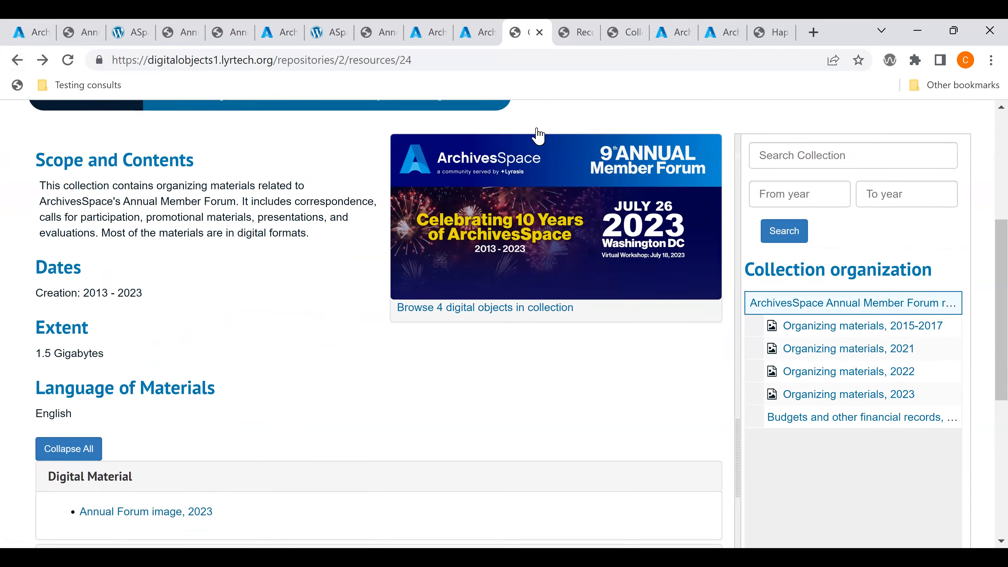
pyautogui.scroll(-1, 516, 135)
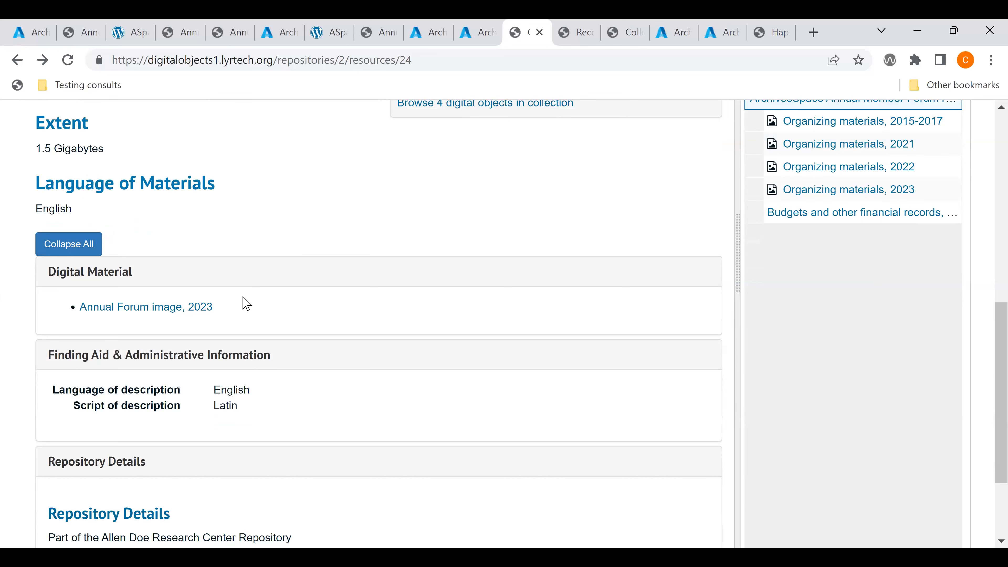
pyautogui.scroll(5, 246, 304)
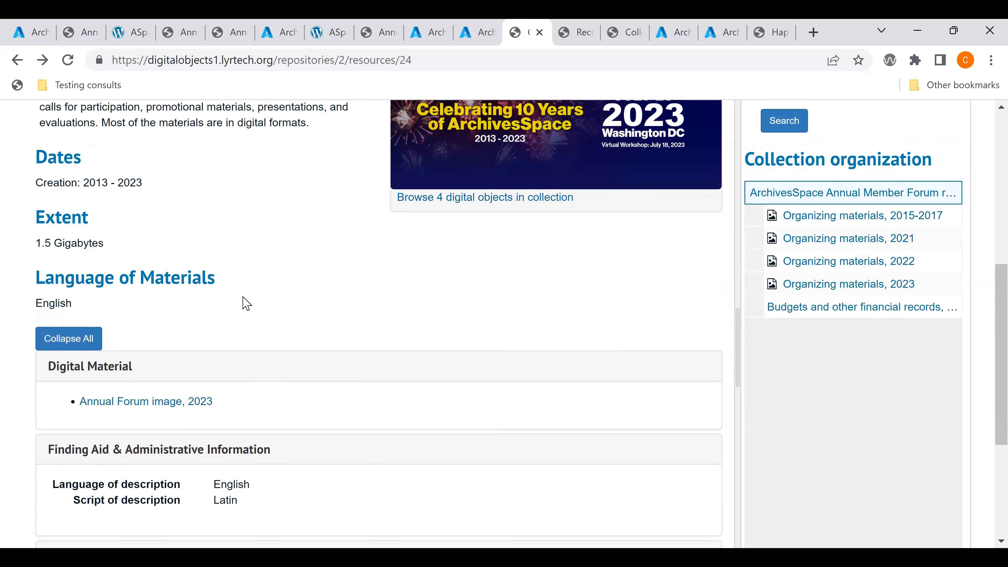
pyautogui.scroll(5, 246, 303)
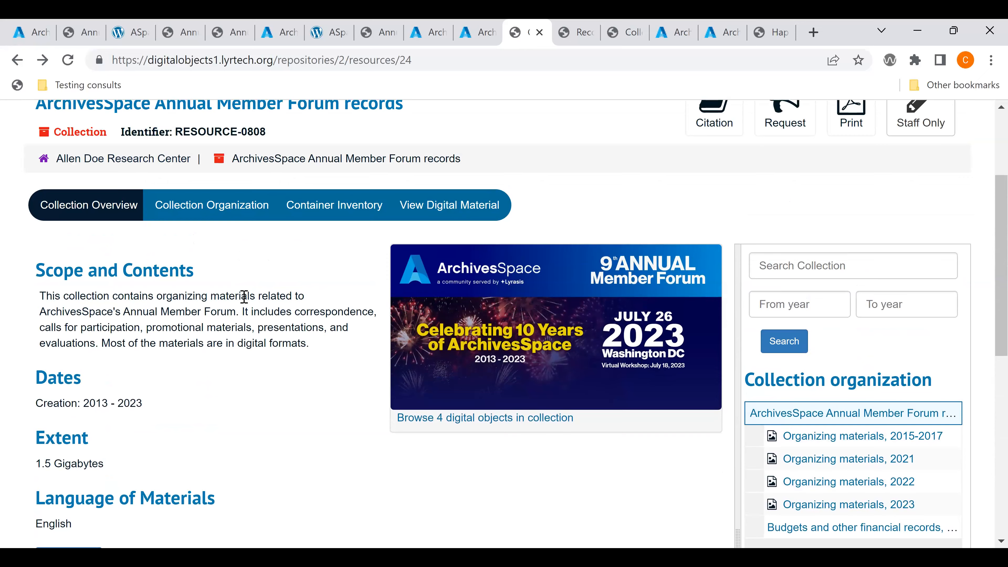
pyautogui.scroll(2, 246, 303)
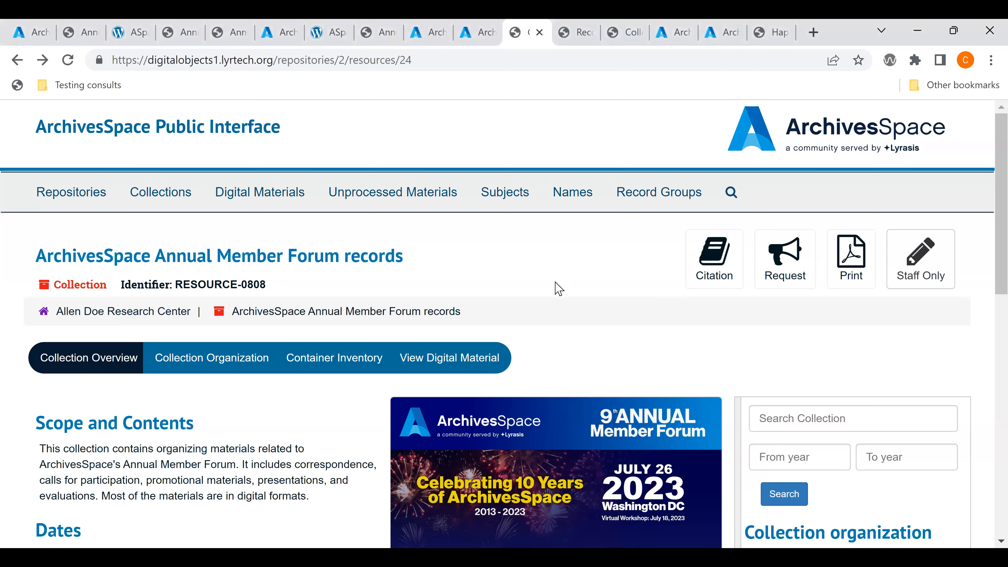
pyautogui.scroll(-2, 556, 283)
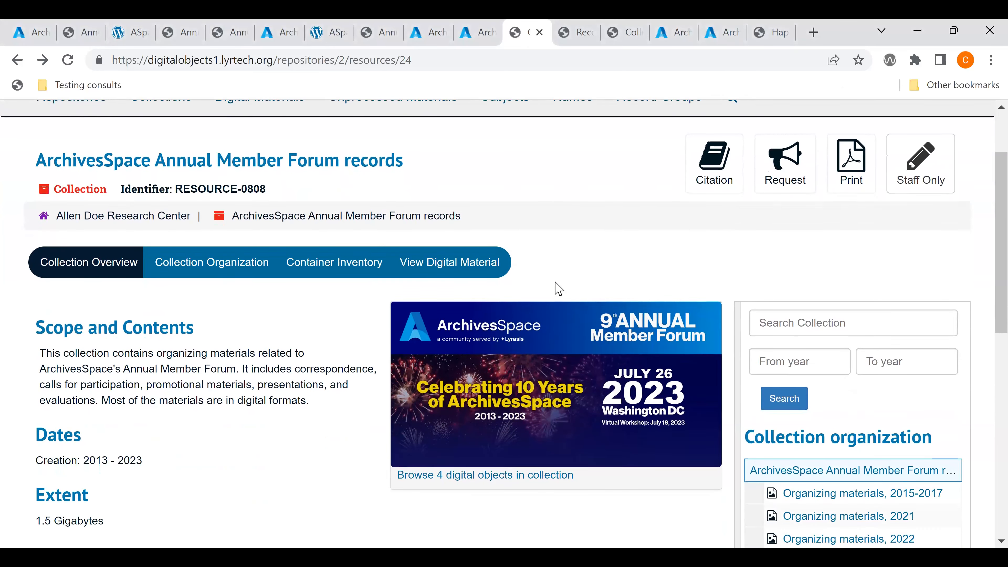
pyautogui.scroll(-2, 555, 285)
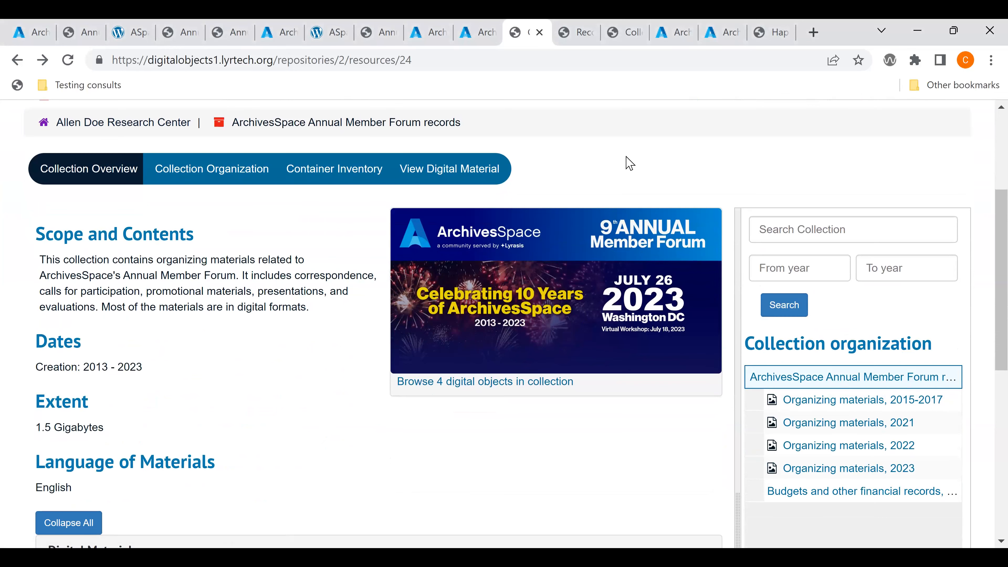
pyautogui.scroll(3, 629, 163)
pyautogui.scroll(-1, 627, 163)
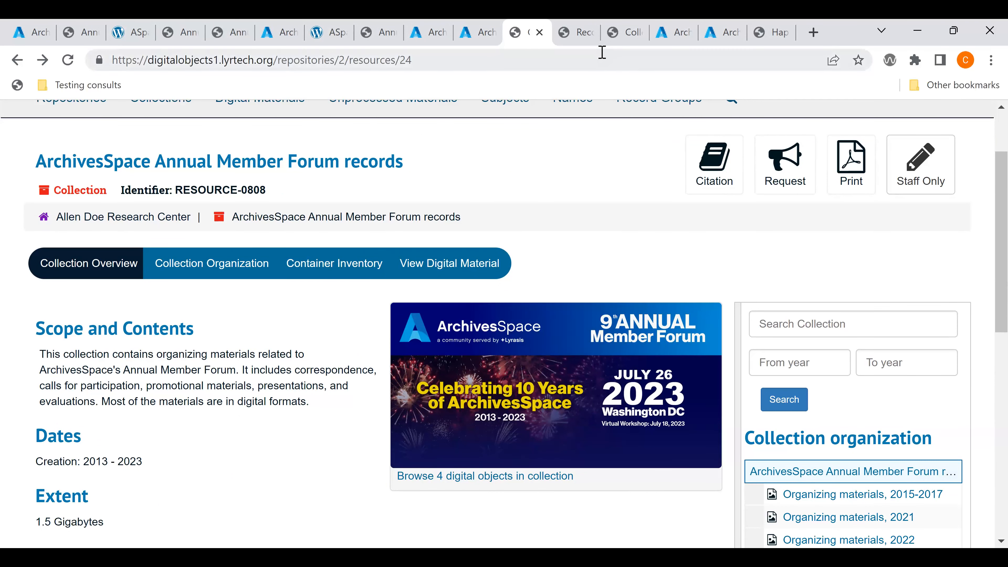
# In the staff edit view of the resource, remove the representative status from the "Annual Forum image, 2023" digital object instance and save.
pyautogui.click(481, 36)
pyautogui.scroll(-5, 745, 213)
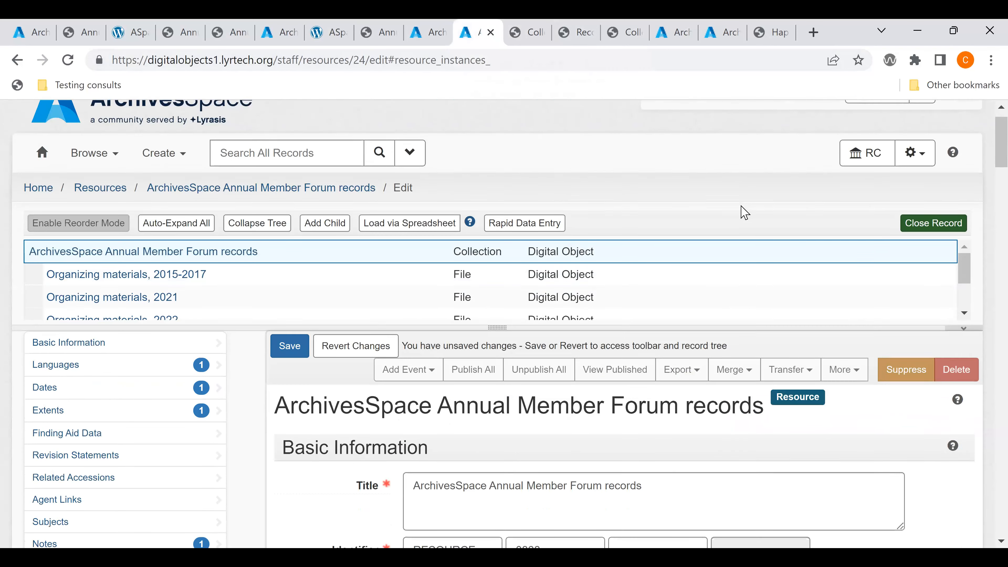
pyautogui.scroll(-5, 744, 212)
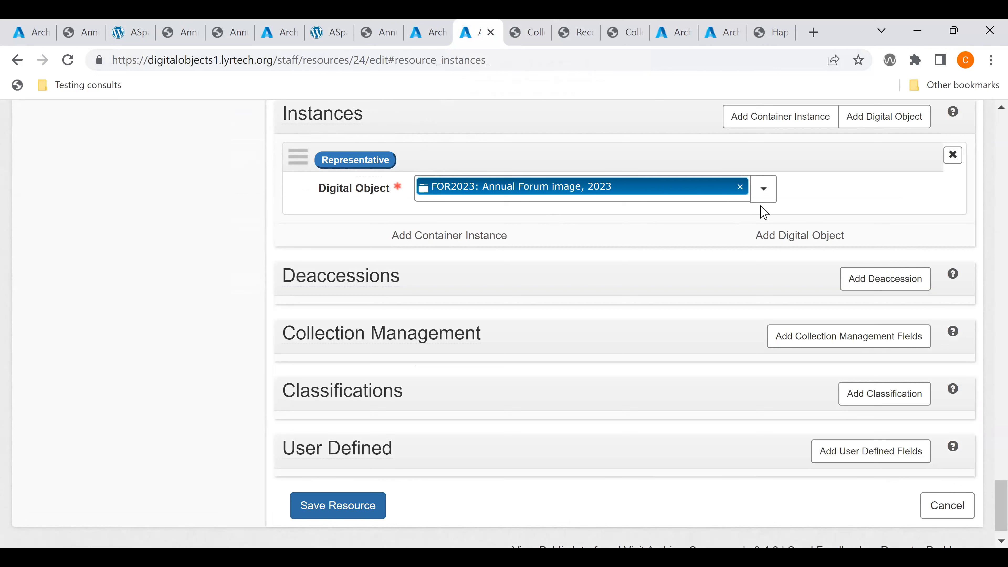
pyautogui.click(335, 163)
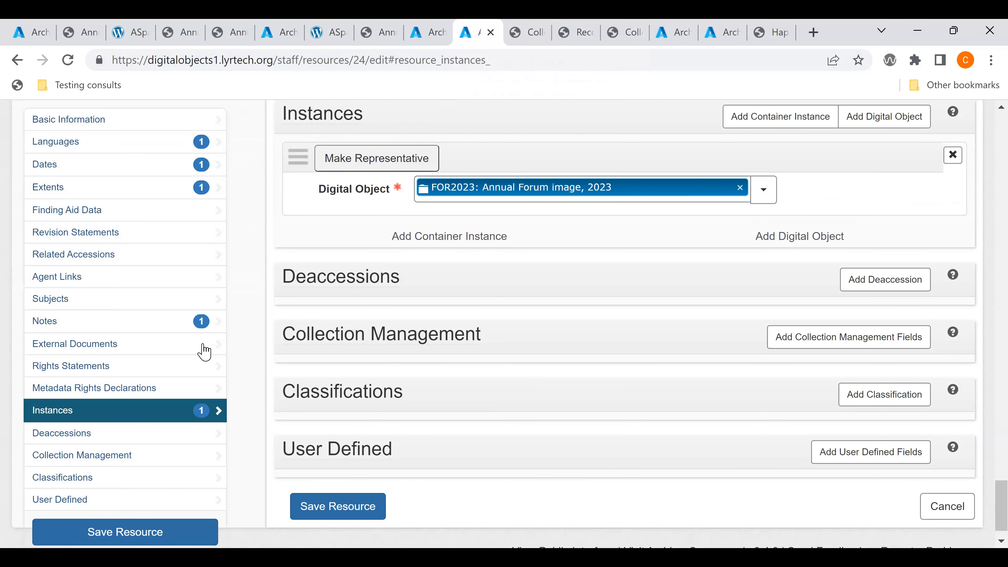
pyautogui.click(135, 533)
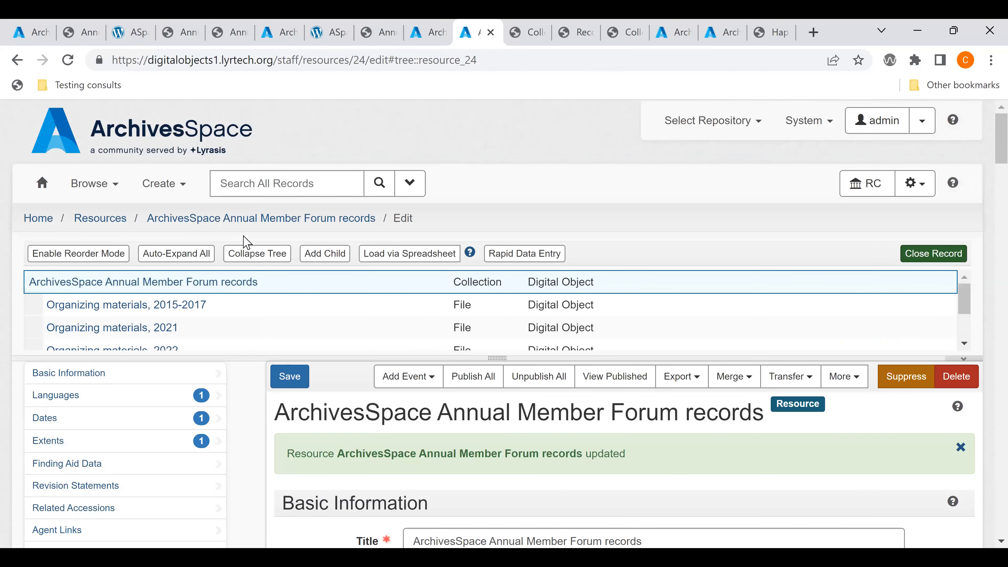
# Check the representative setting of the digital object instance in the saved resource record.
pyautogui.scroll(-3, 244, 240)
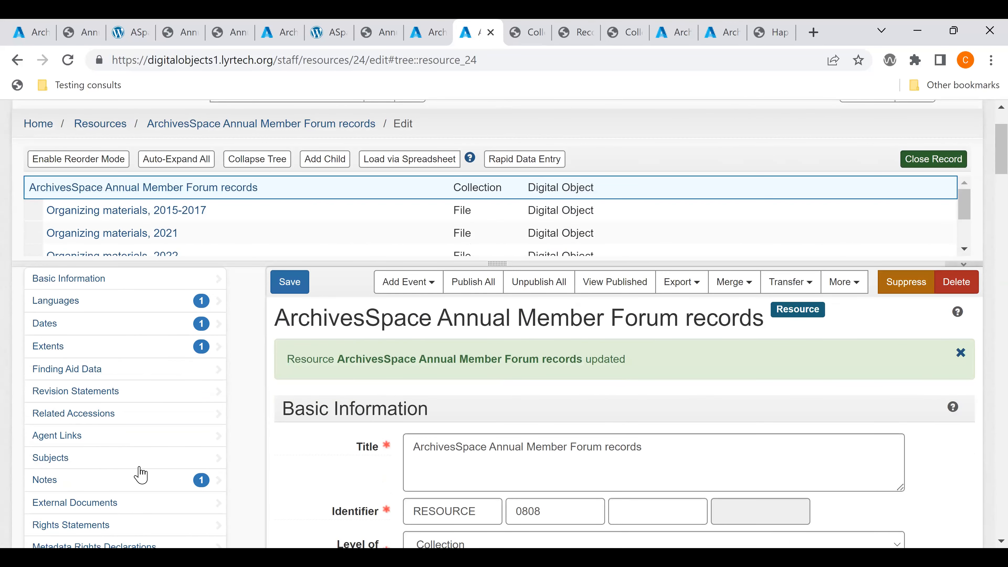
pyautogui.scroll(-4, 139, 474)
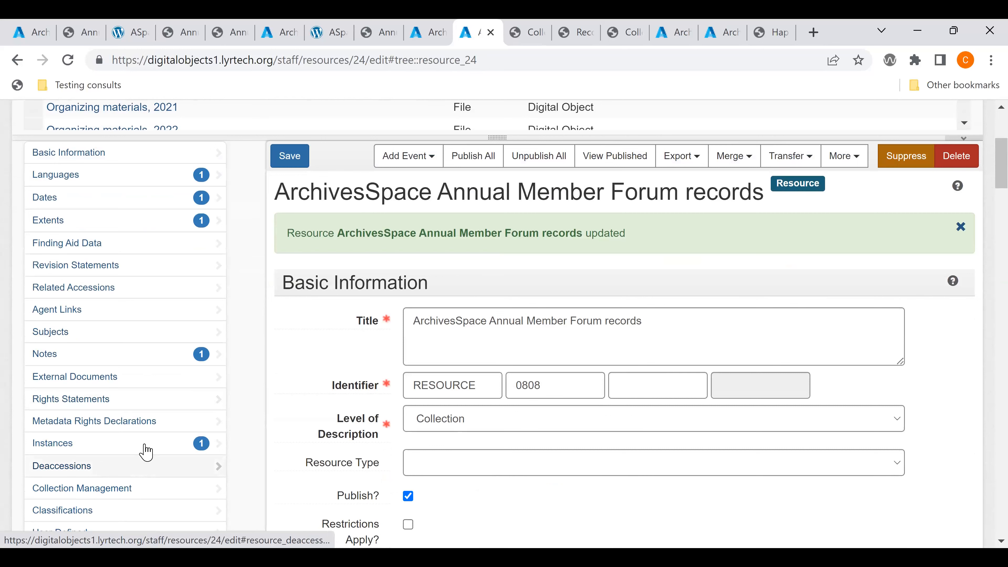
pyautogui.click(143, 448)
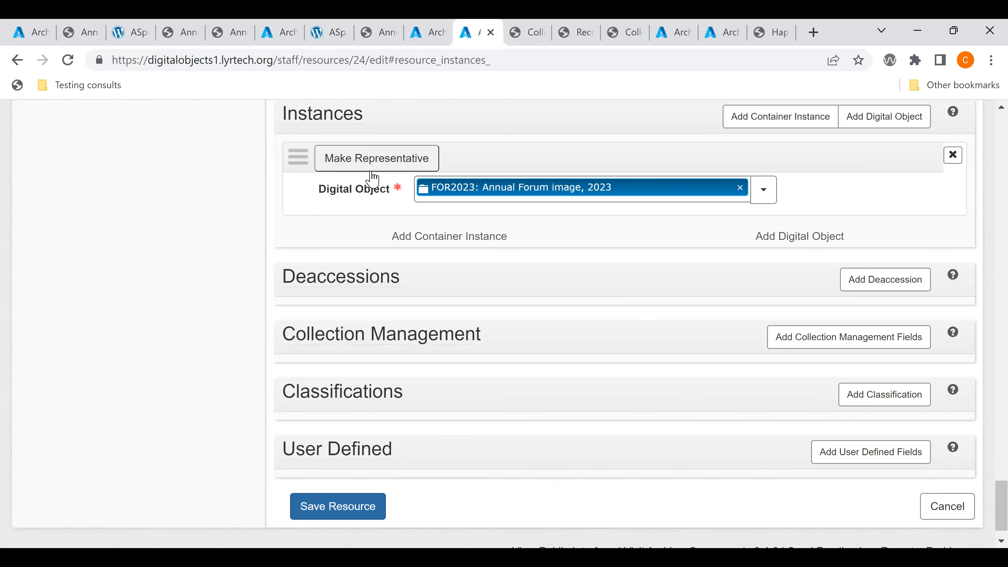
pyautogui.scroll(20, 372, 178)
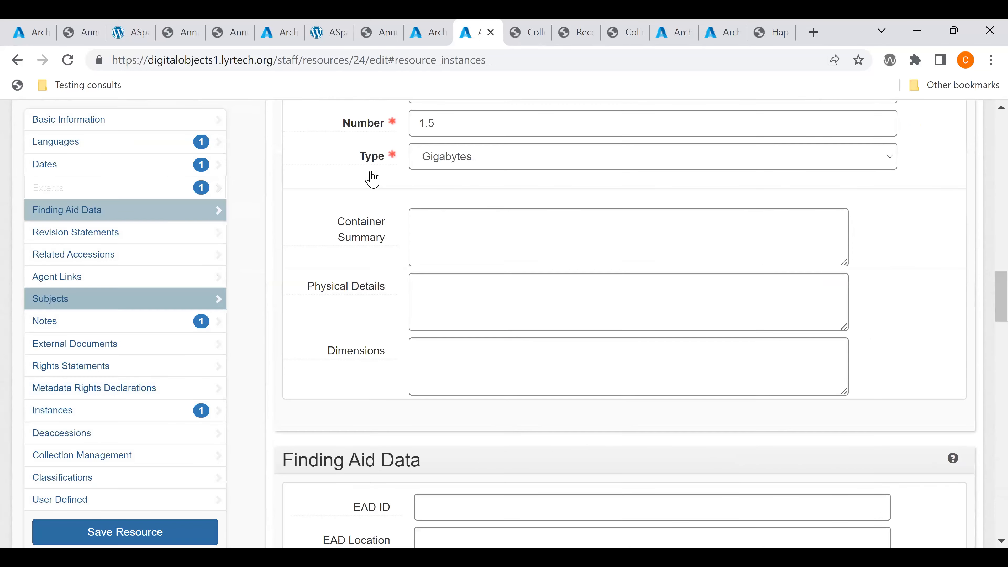
pyautogui.scroll(-5, 372, 179)
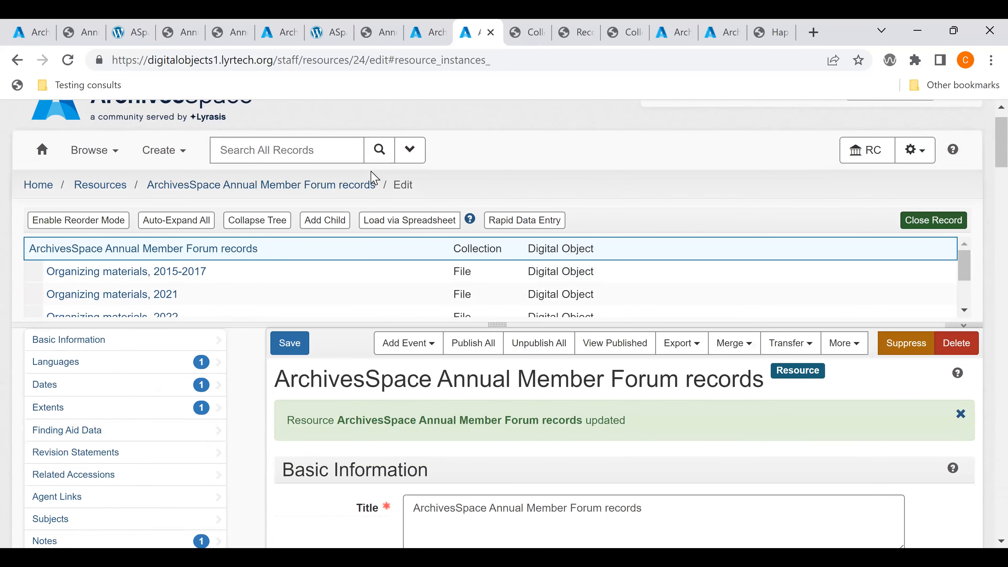
pyautogui.scroll(1, 372, 177)
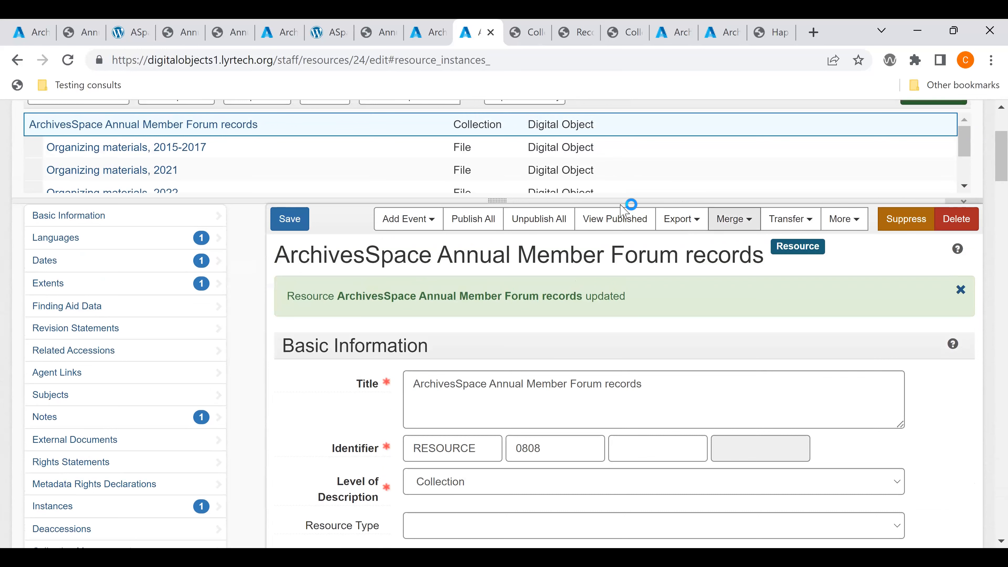
# Open the published view of the resource and examine which image represents the collection.
pyautogui.click(623, 221)
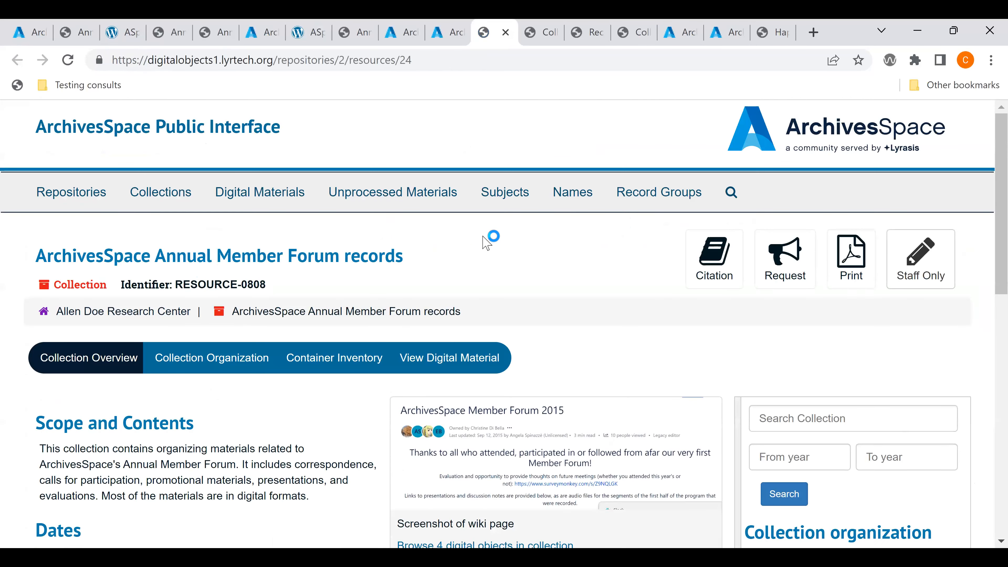
pyautogui.scroll(-2, 487, 242)
pyautogui.scroll(-1, 486, 242)
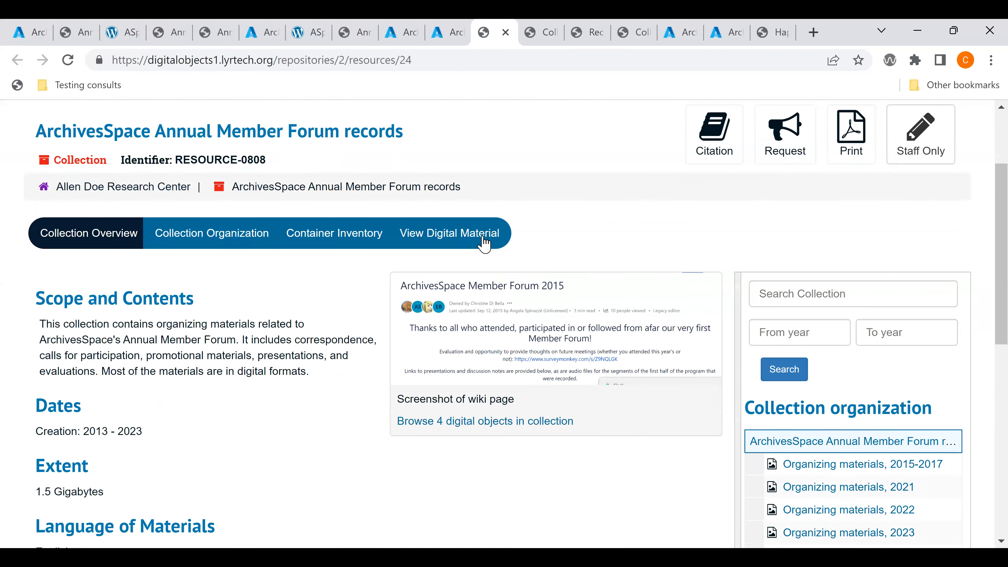
pyautogui.scroll(-1, 486, 243)
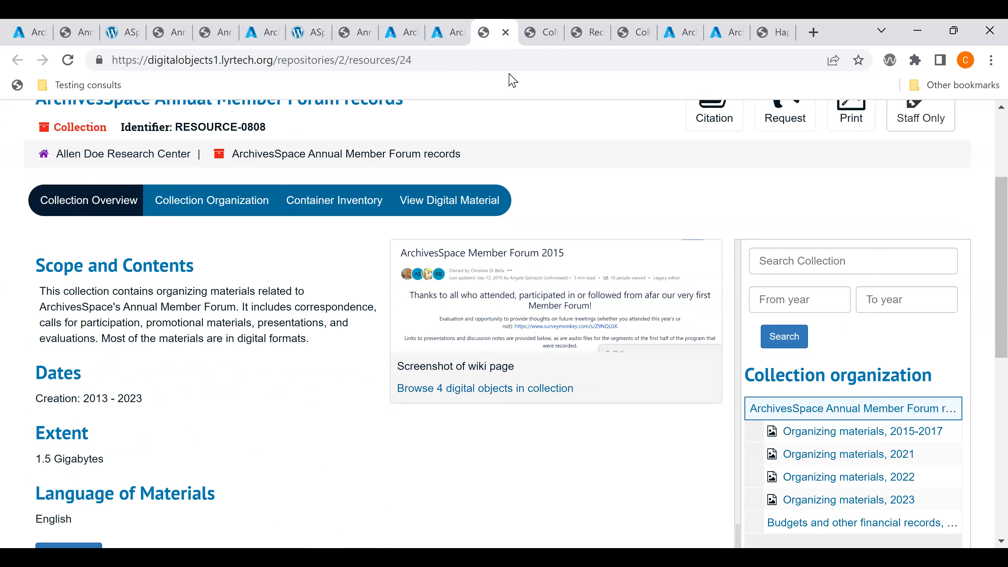
pyautogui.click(619, 275)
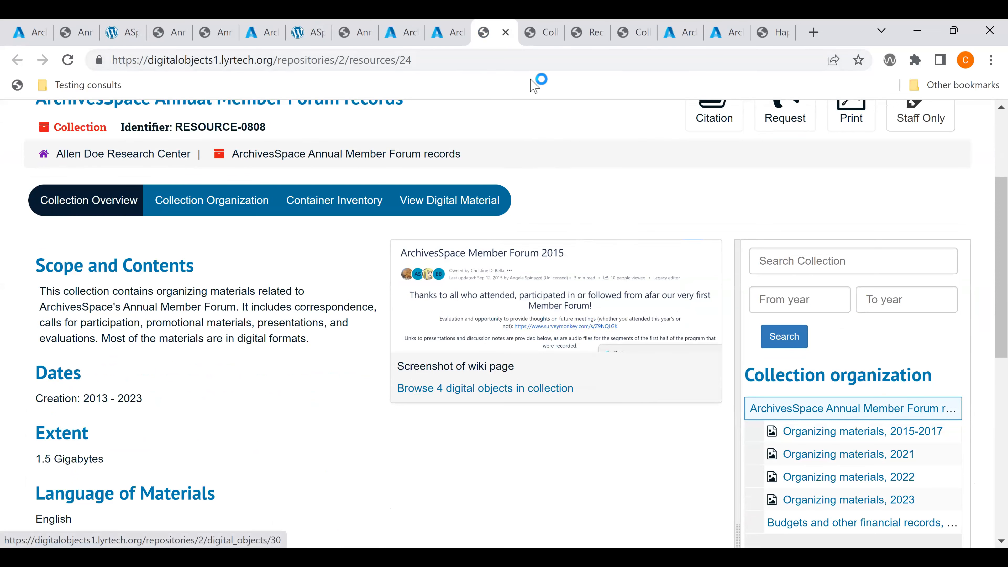
# In the staff record tree, open "Organizing materials, 2015-2017" and check its digital object instance.
pyautogui.click(447, 34)
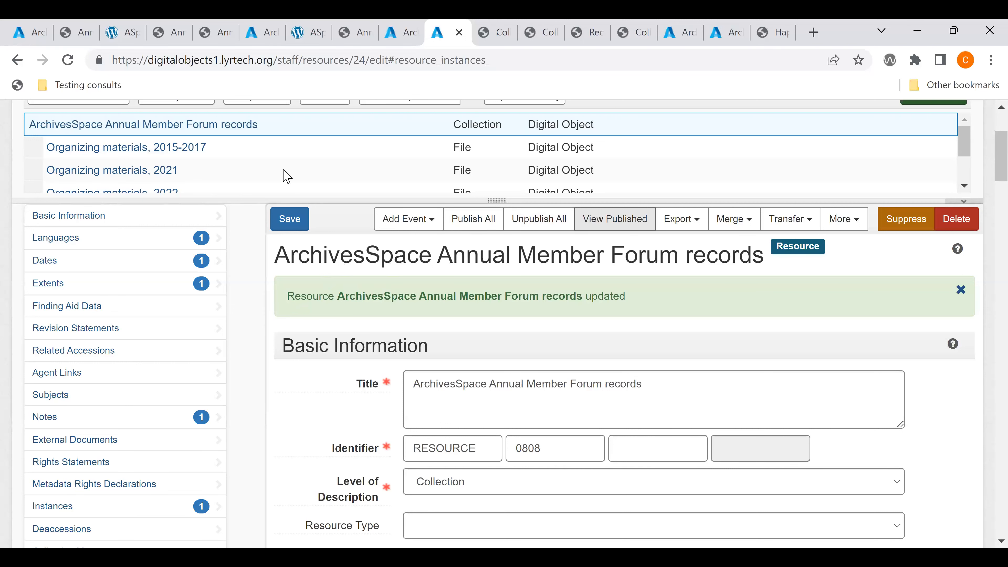
pyautogui.click(196, 151)
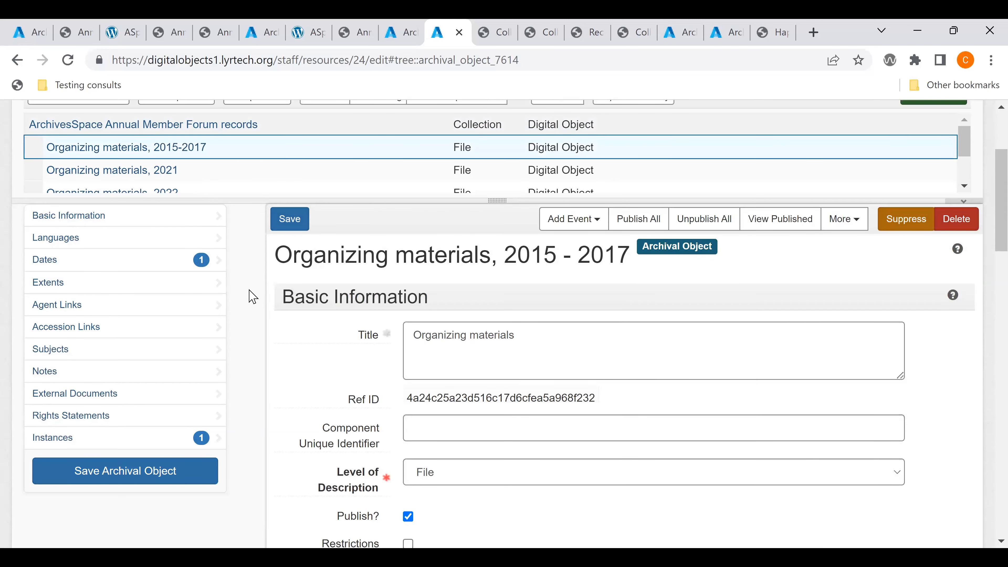
pyautogui.scroll(-1, 252, 297)
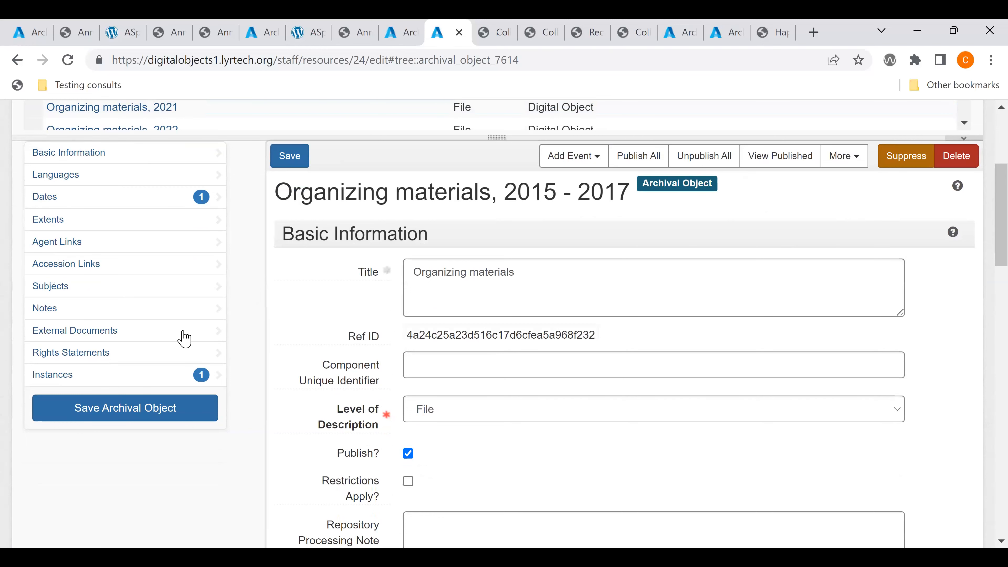
pyautogui.click(124, 381)
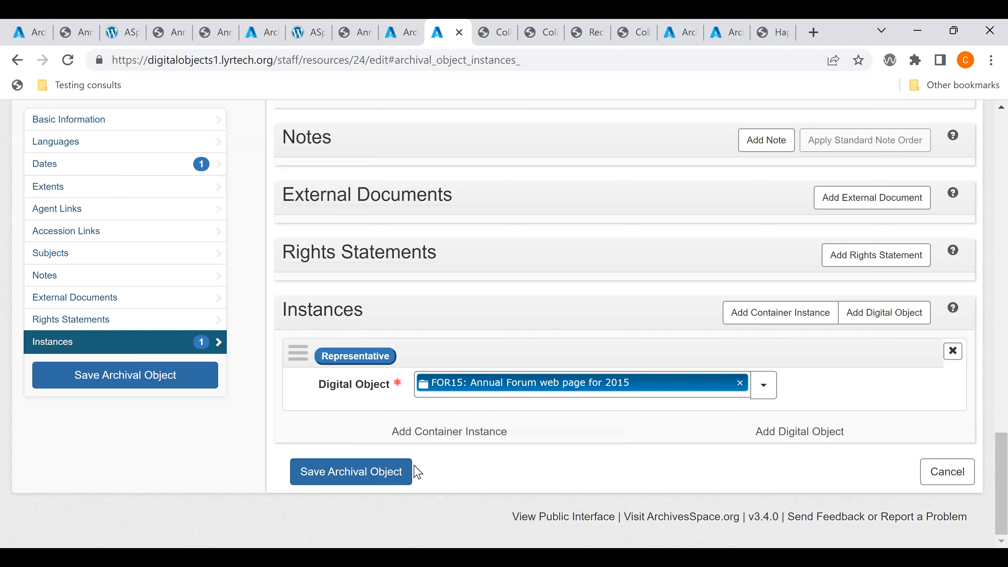
# Return to the public collection page and review the representative image with its caption.
pyautogui.click(495, 40)
pyautogui.press('Up')
pyautogui.press('Up')
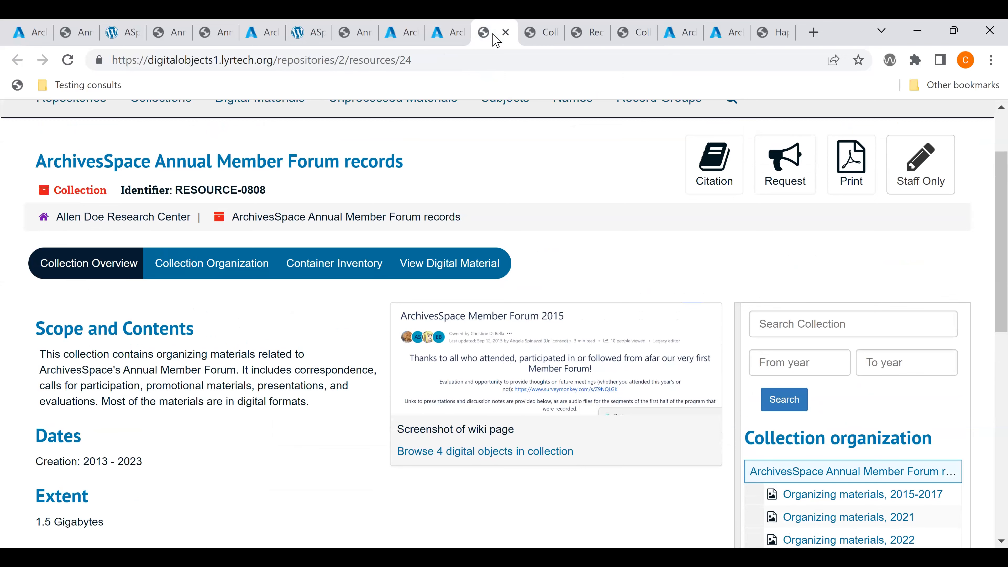
pyautogui.press('Down')
pyautogui.press('Down')
pyautogui.press('Down')
pyautogui.press('Down')
pyautogui.press('Down')
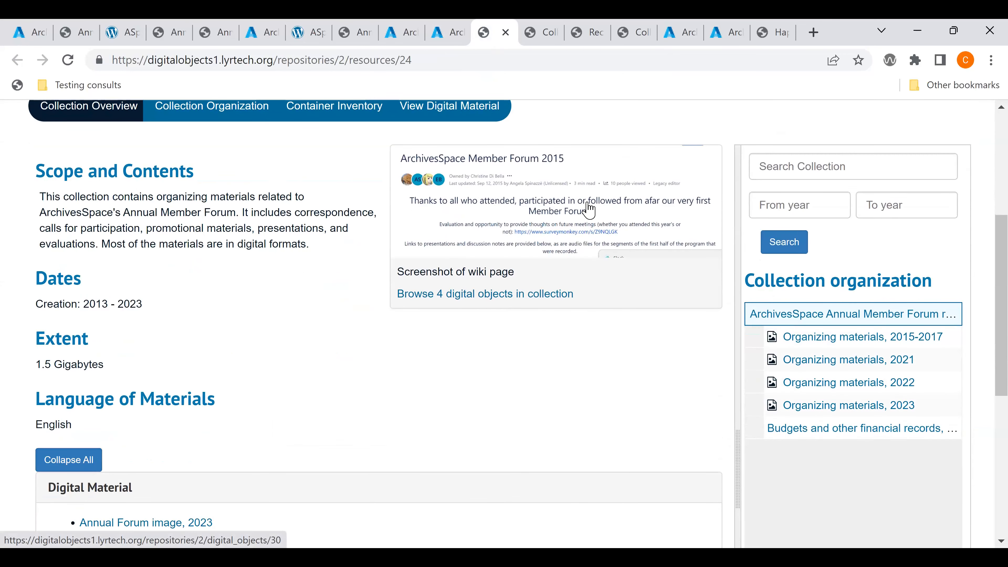
# Open the digital record behind the collection's representative image and examine its additional file versions.
pyautogui.click(589, 210)
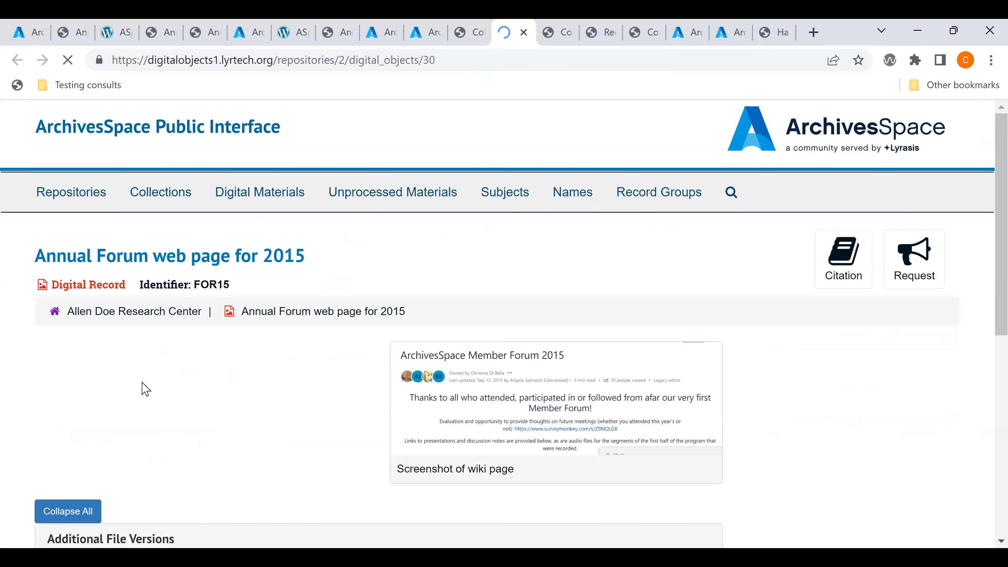
pyautogui.scroll(-5, 103, 388)
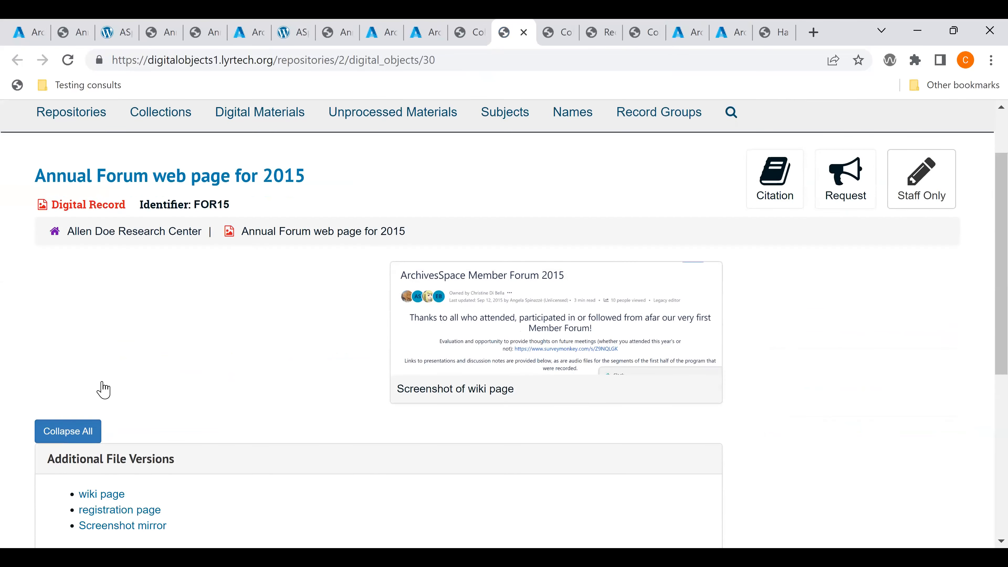
pyautogui.scroll(3, 104, 388)
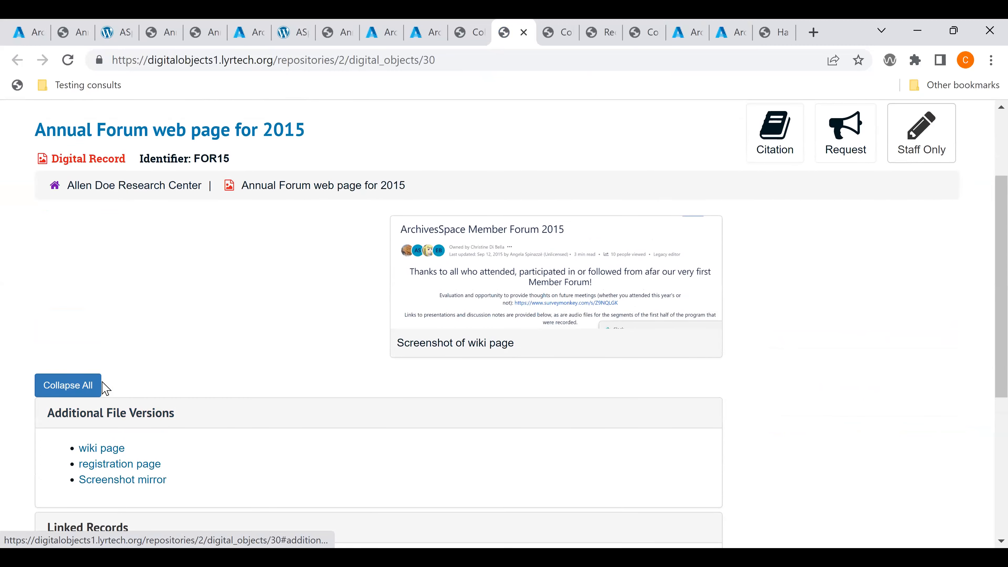
pyautogui.scroll(-1, 105, 387)
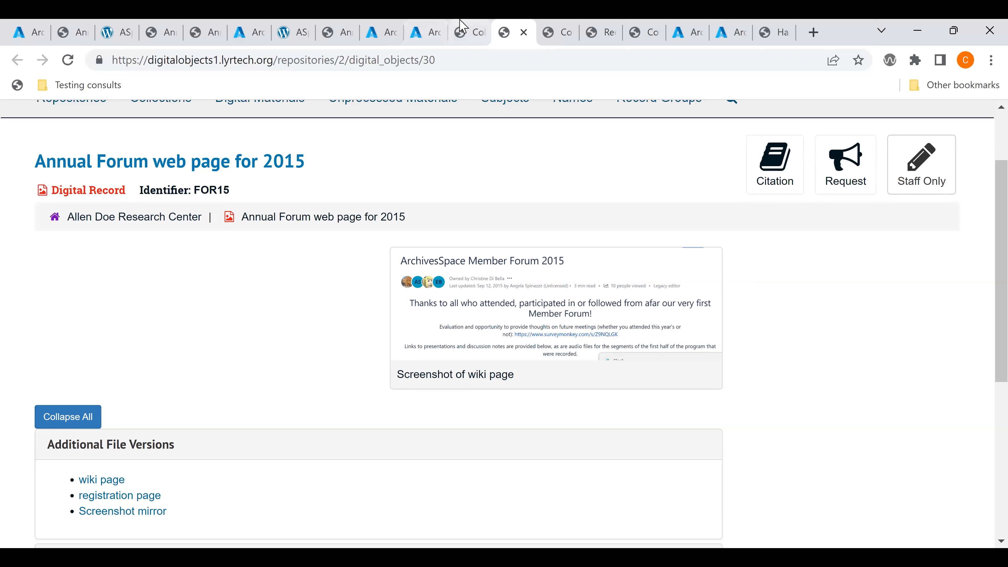
# Return to the staff record "Organizing materials, 2015-2017", remove the representative designation from its FOR15 digital object instance and save the archival object.
pyautogui.click(477, 35)
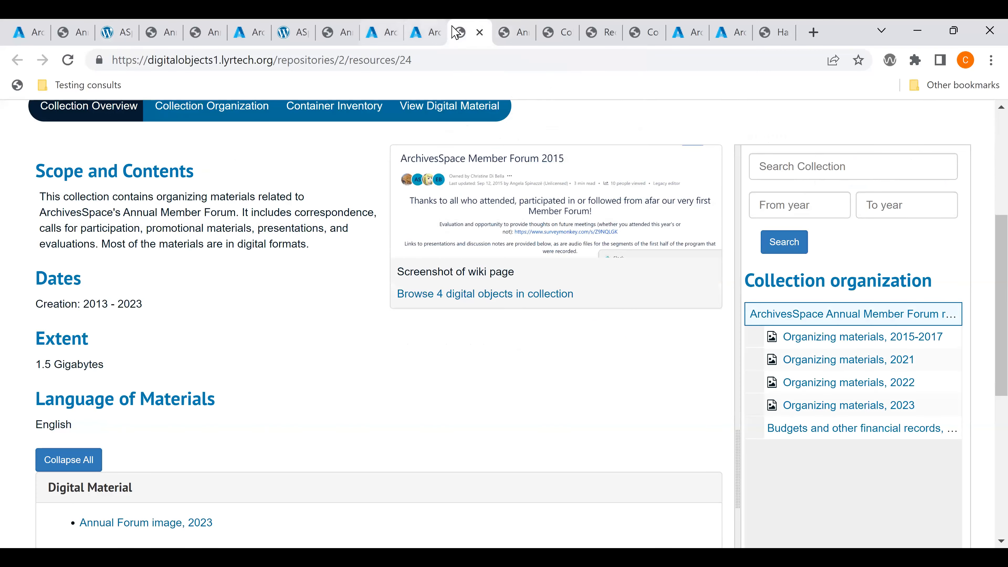
pyautogui.click(436, 34)
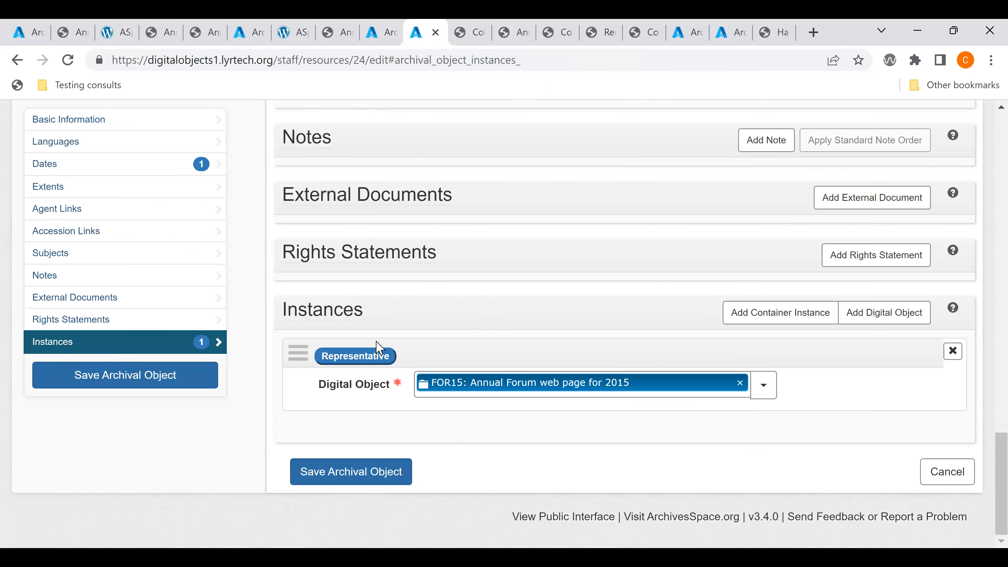
pyautogui.click(382, 368)
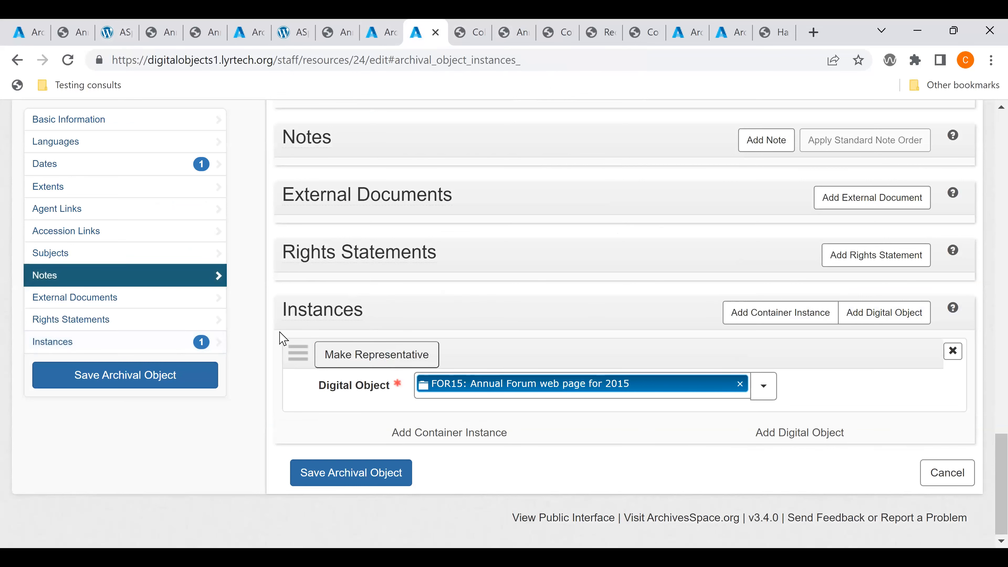
pyautogui.click(116, 378)
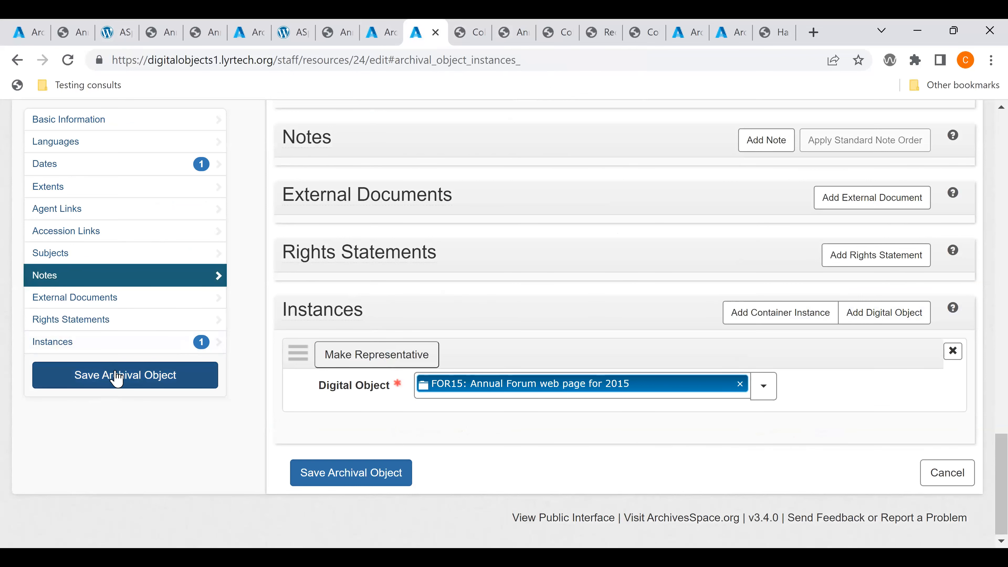
pyautogui.click(116, 378)
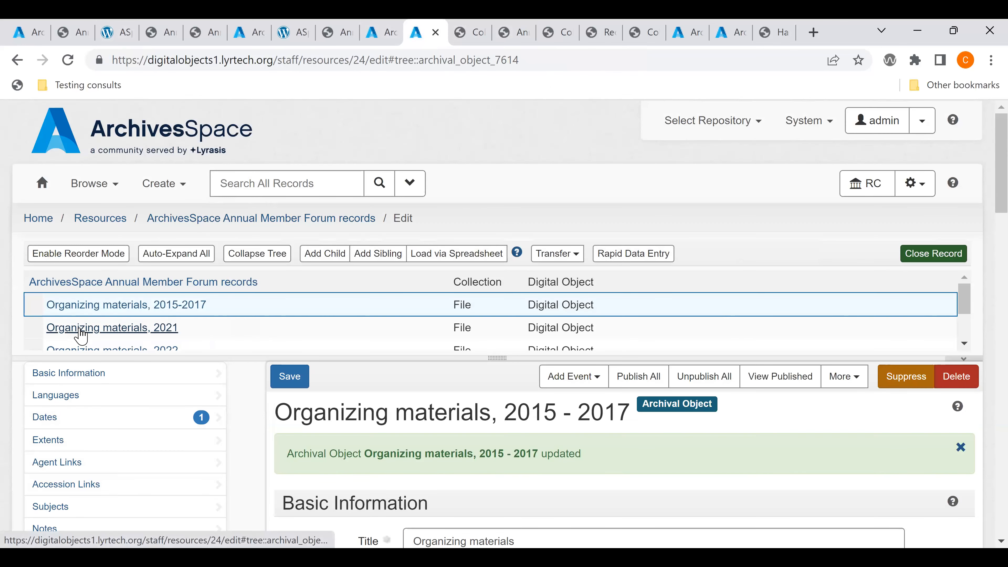
# Open "Organizing materials, 2021" in the record tree and check whether its digital object instance is marked representative.
pyautogui.click(80, 332)
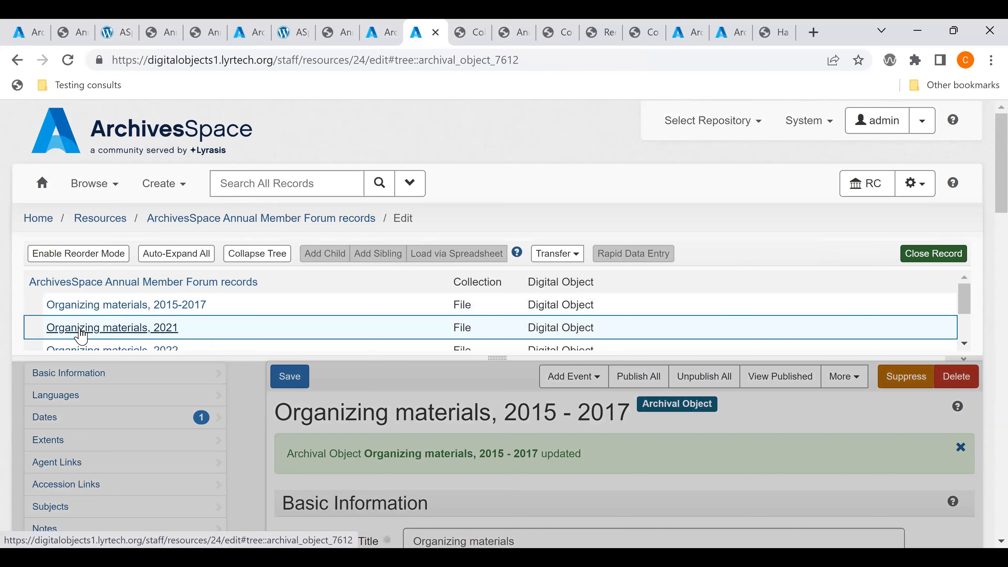
pyautogui.scroll(-6, 280, 189)
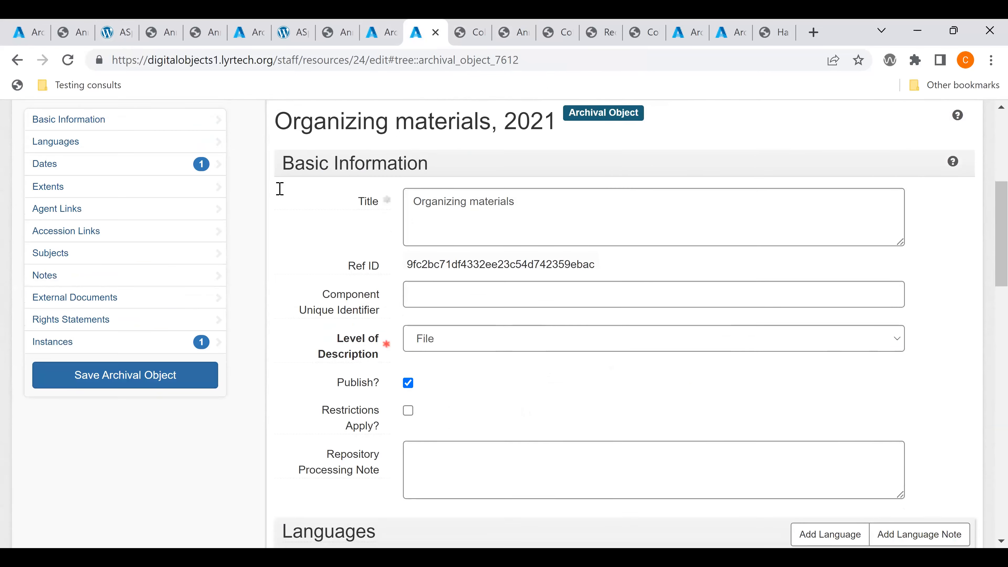
pyautogui.scroll(1, 280, 189)
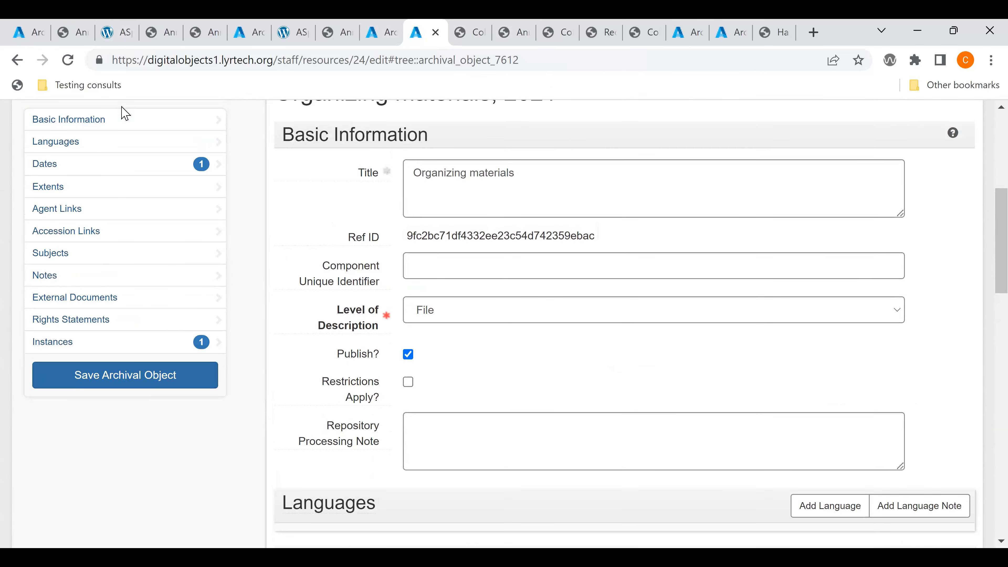
pyautogui.click(165, 349)
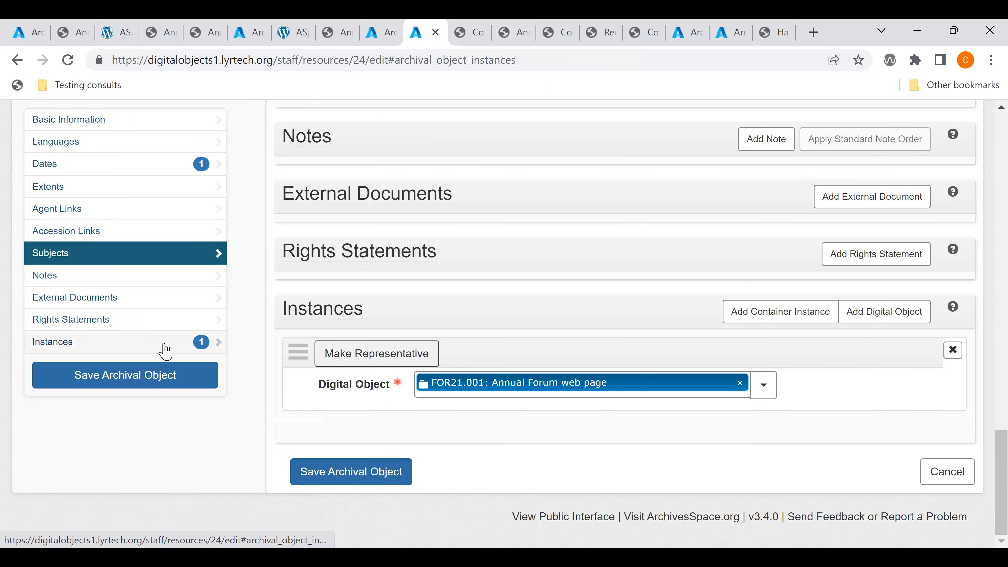
# Enlarge the record tree, open "Organizing materials, 2022", remove the representative designation from its FOR22 digital object instance and save.
pyautogui.scroll(5, 165, 349)
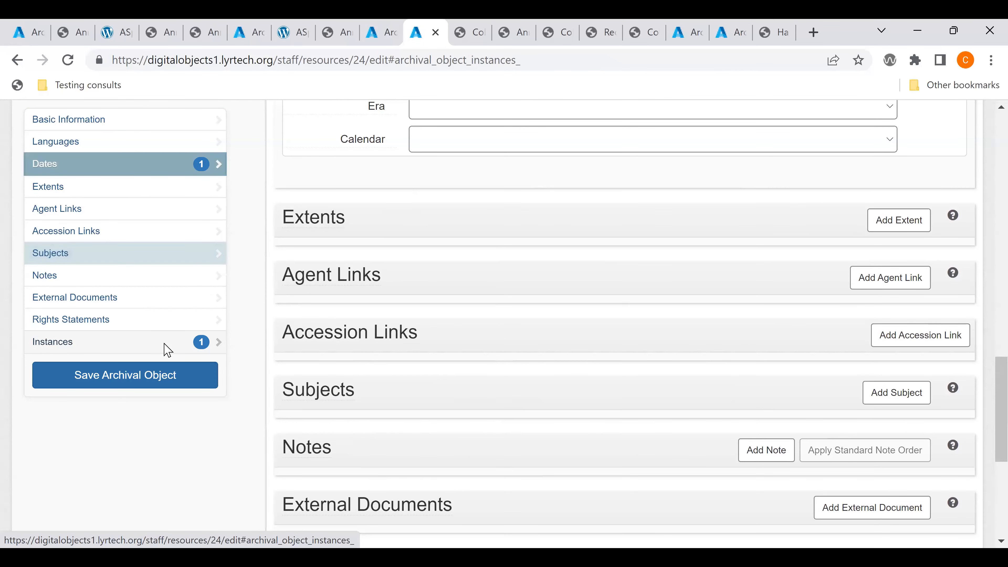
pyautogui.scroll(10, 268, 535)
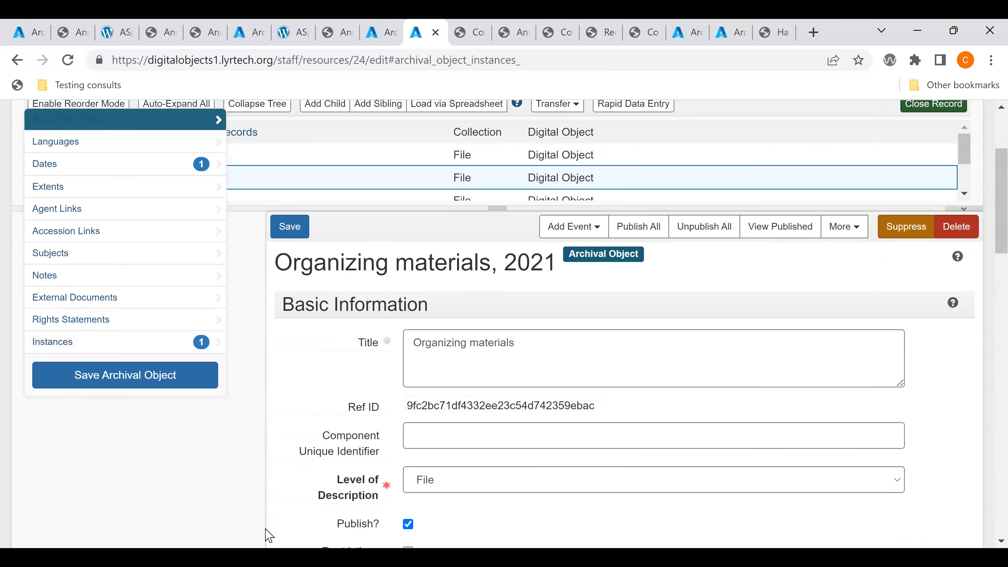
pyautogui.scroll(-3, 268, 535)
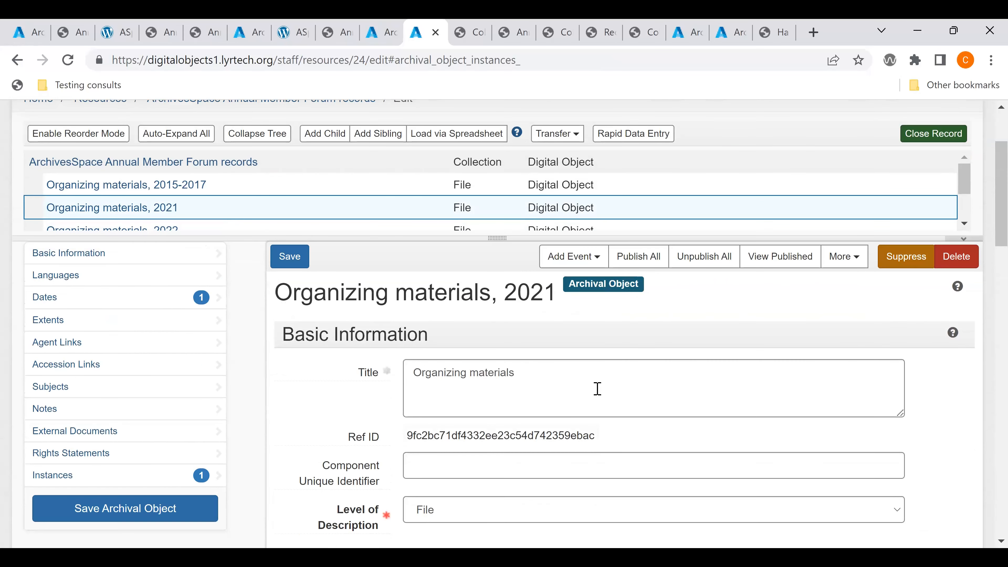
pyautogui.moveTo(496, 238); pyautogui.dragTo(496, 337)
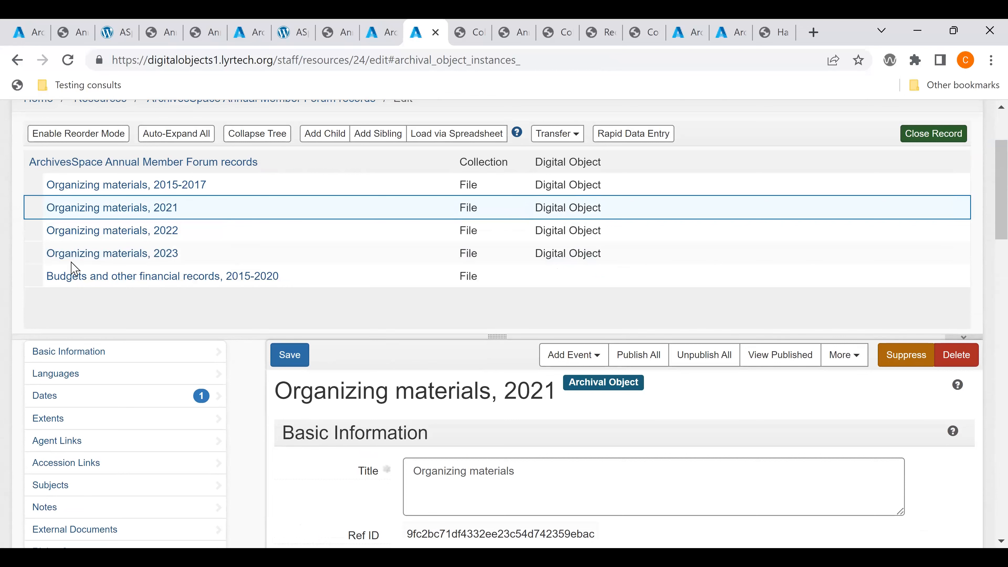
pyautogui.click(59, 237)
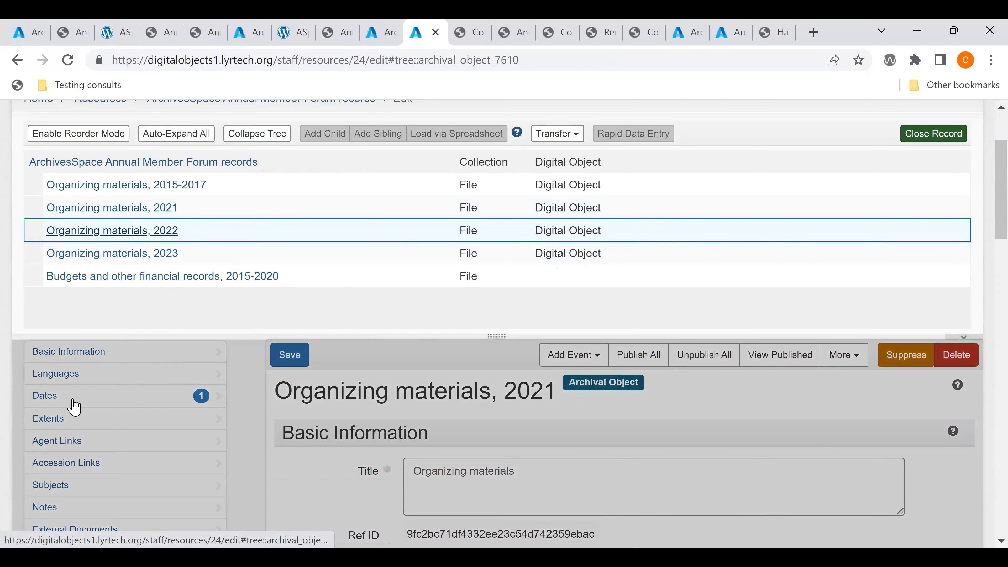
pyautogui.scroll(-15, 73, 404)
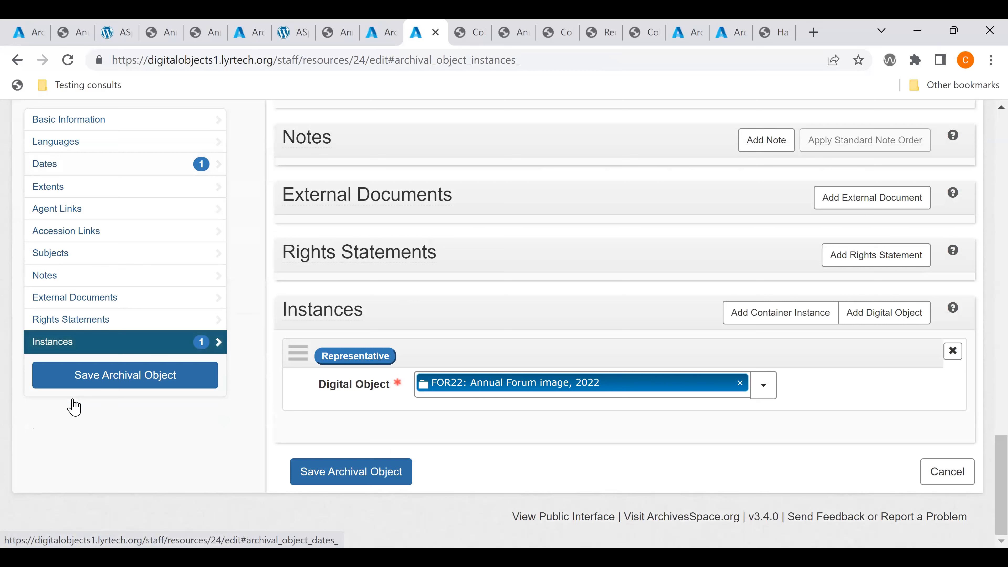
pyautogui.click(345, 363)
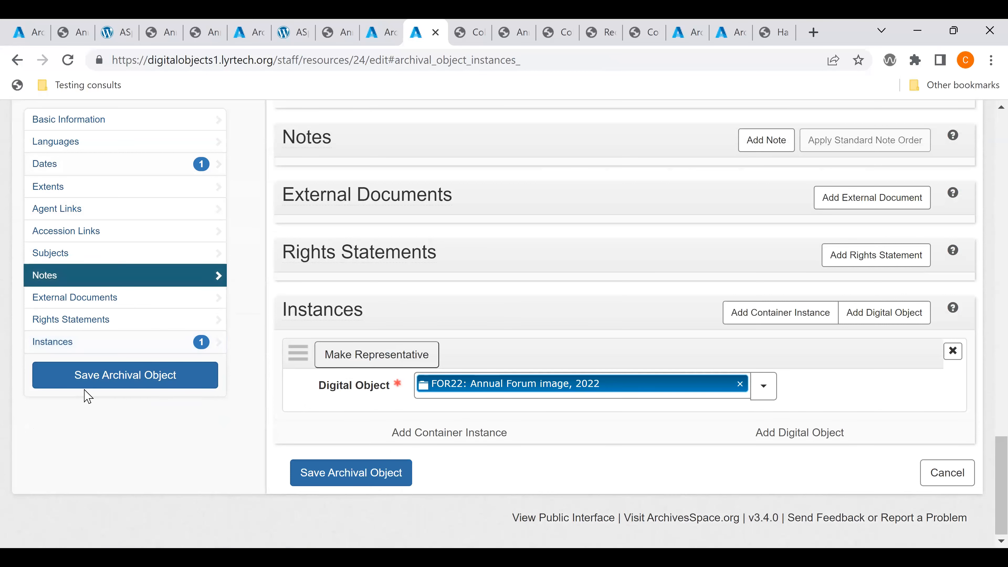
pyautogui.click(91, 388)
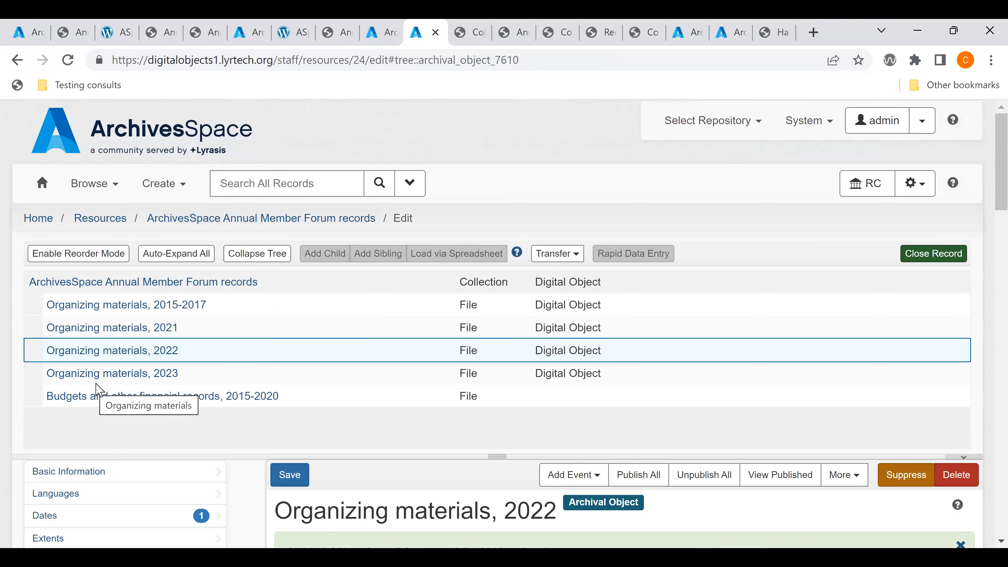
# Open "Organizing materials, 2023", remove the representative designation from its FOR2023 digital object instance and save the archival object.
pyautogui.click(119, 377)
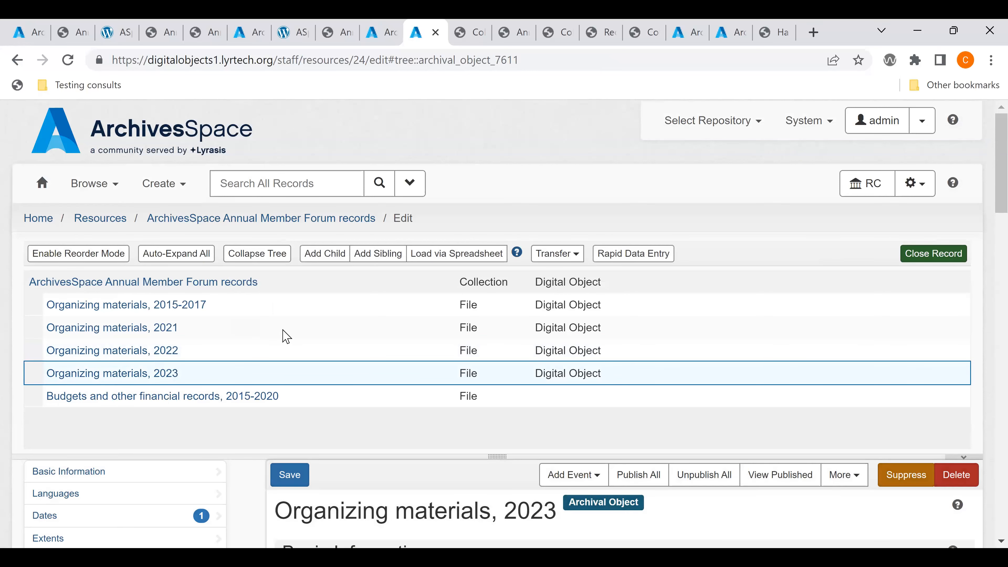
pyautogui.scroll(-8, 286, 334)
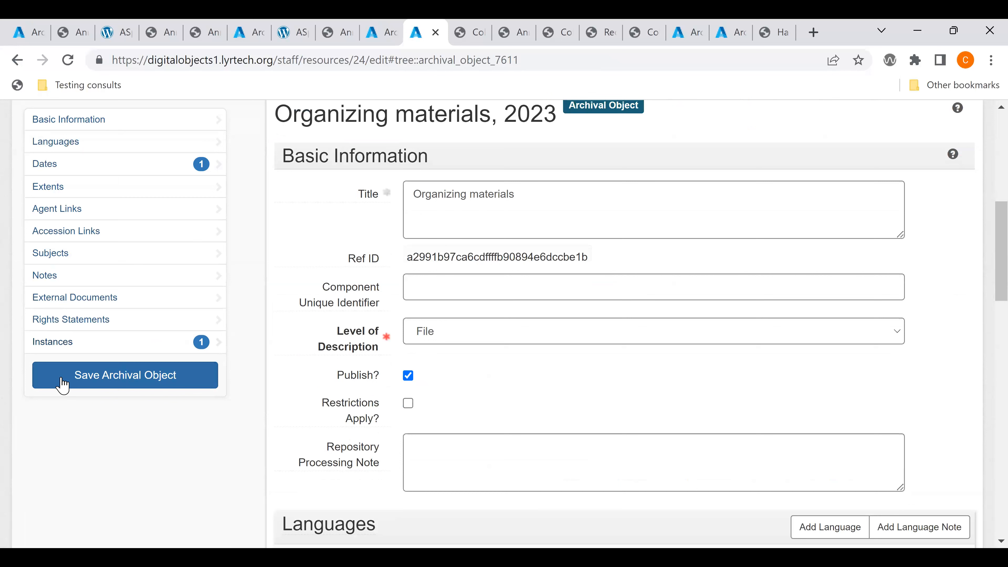
pyautogui.click(142, 349)
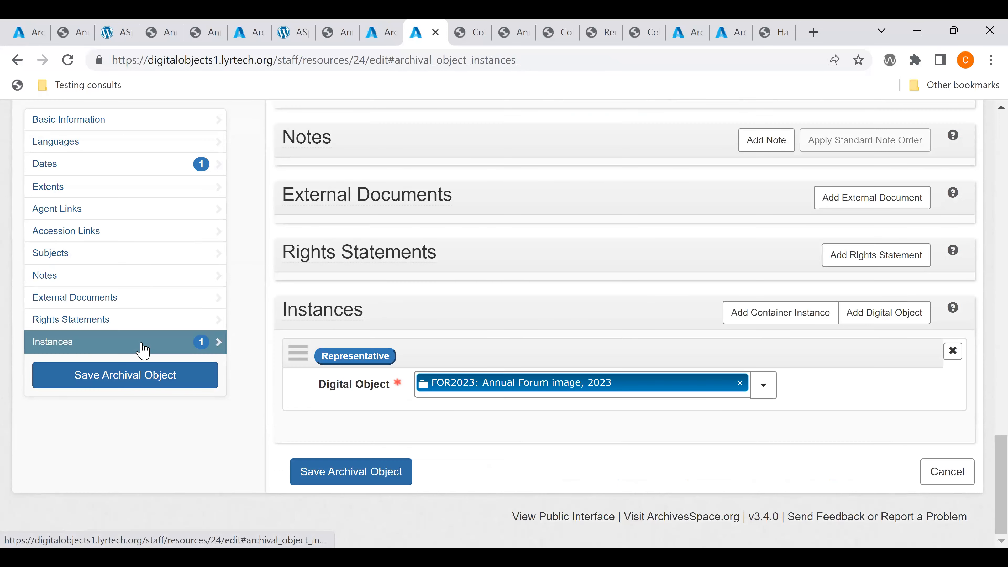
pyautogui.click(353, 356)
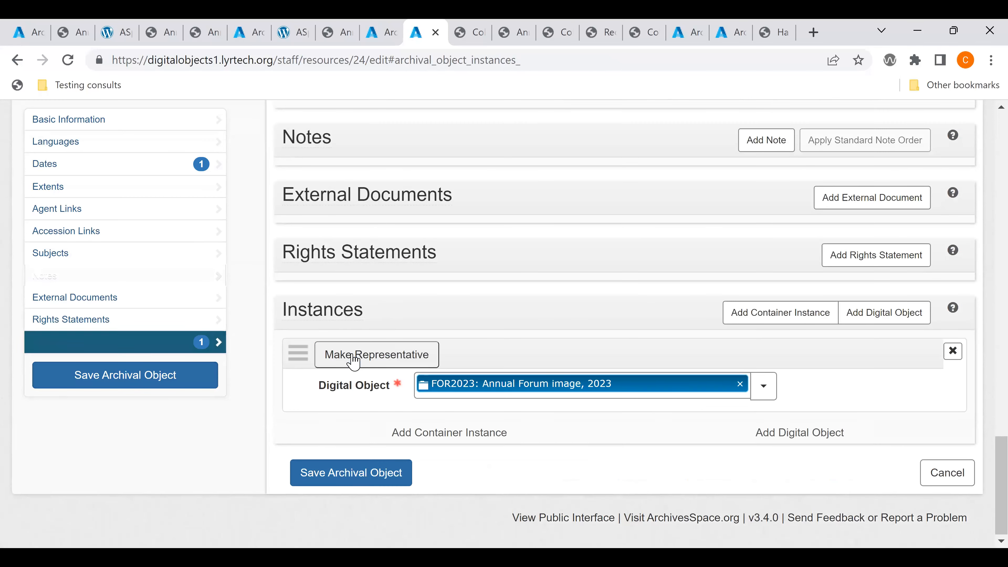
pyautogui.click(105, 386)
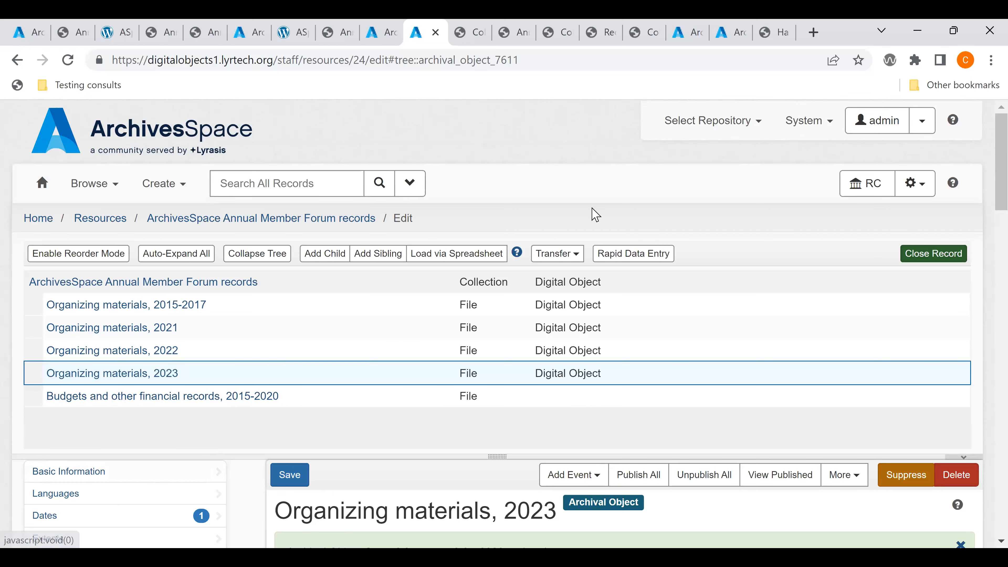
# Open the published view of "Organizing materials, 2023" and examine how its digital object is presented.
pyautogui.scroll(-4, 591, 214)
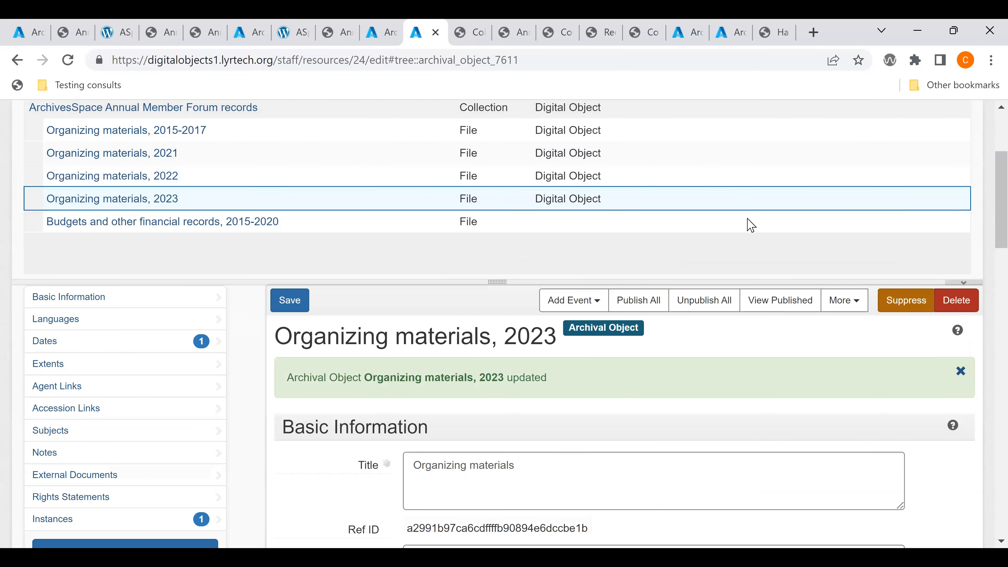
pyautogui.click(777, 301)
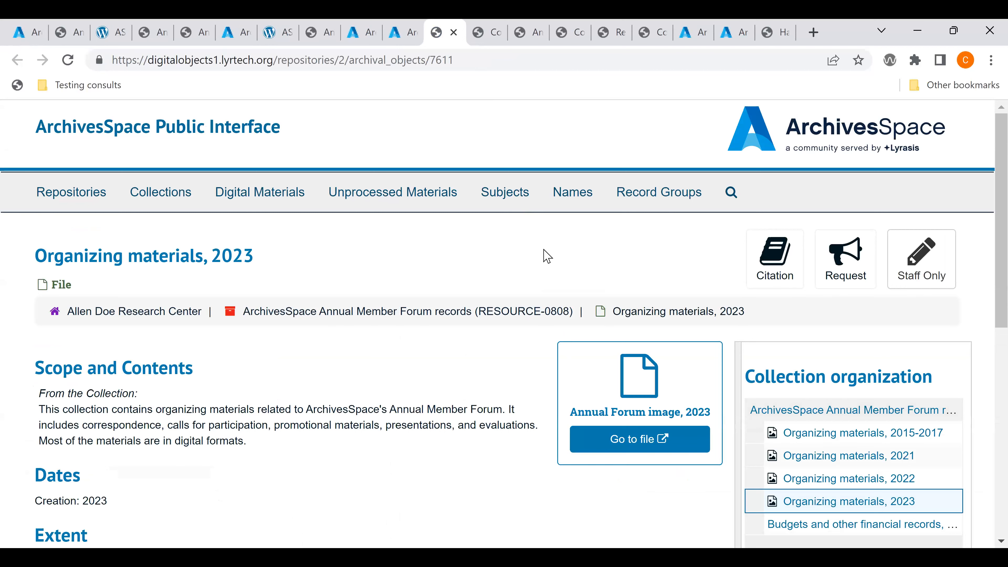
pyautogui.scroll(-1, 547, 256)
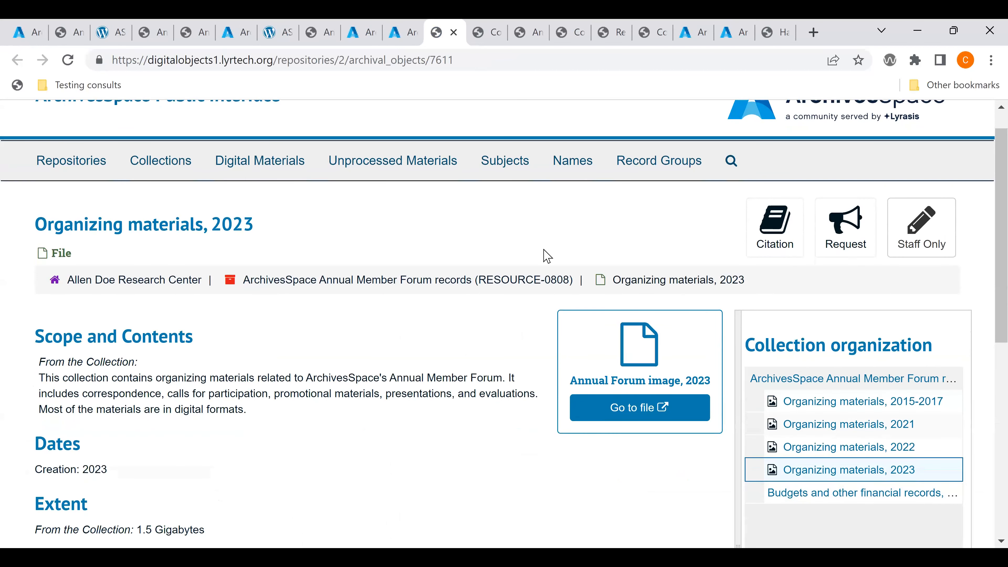
pyautogui.scroll(1, 546, 256)
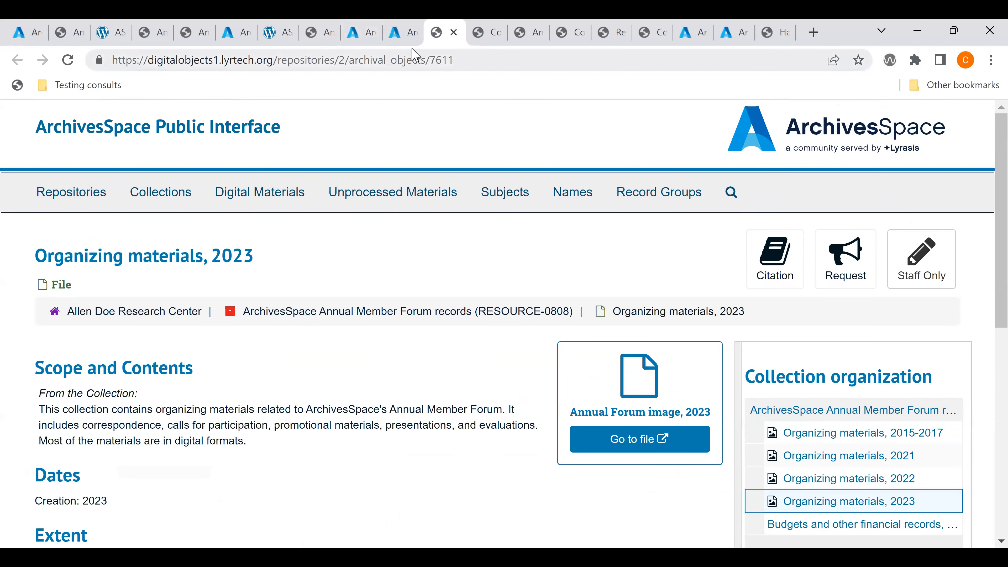
# Return to the staff tree, select the top-level collection record and examine the digital object display in its published view.
pyautogui.click(410, 39)
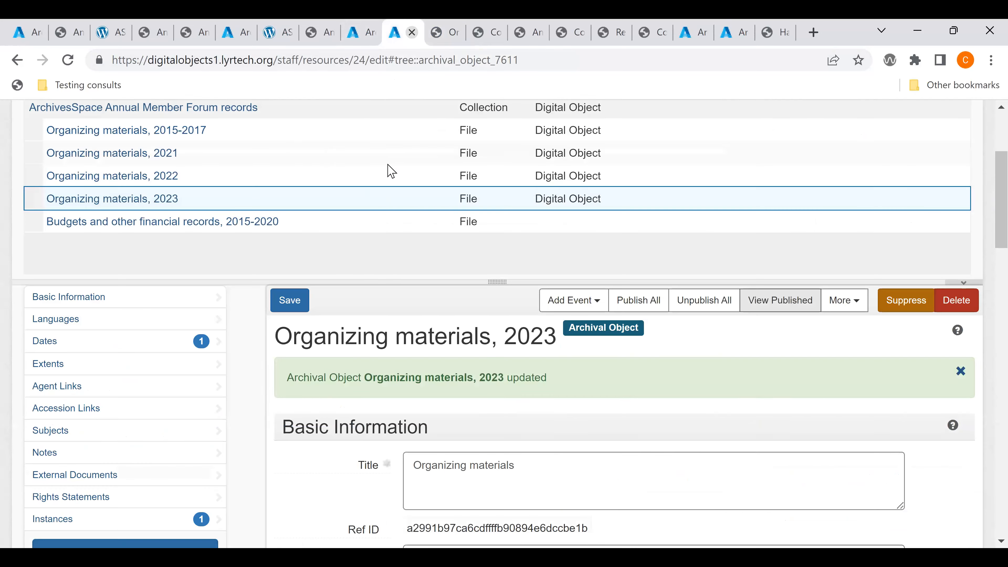
pyautogui.click(252, 116)
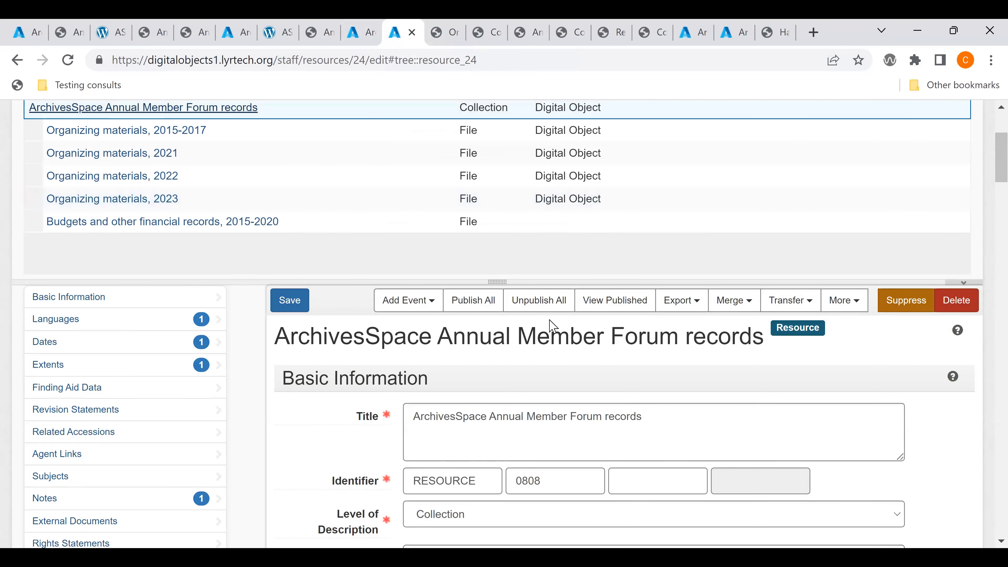
pyautogui.click(605, 301)
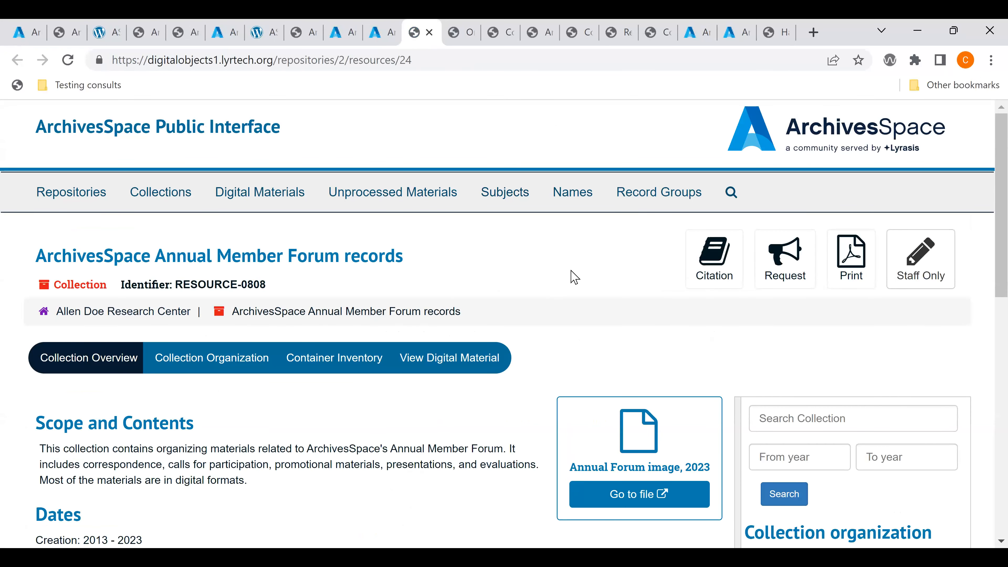
pyautogui.scroll(-3, 574, 277)
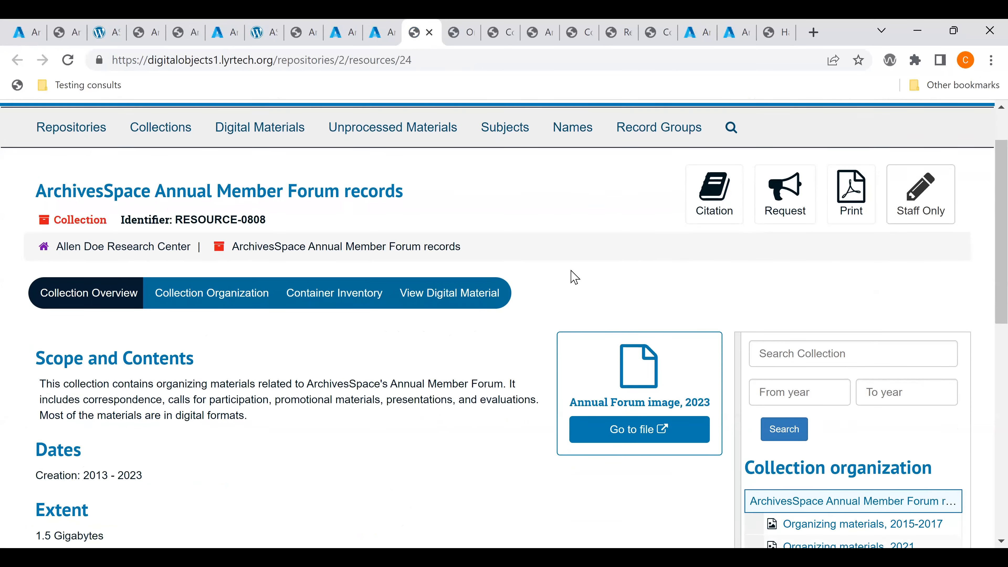
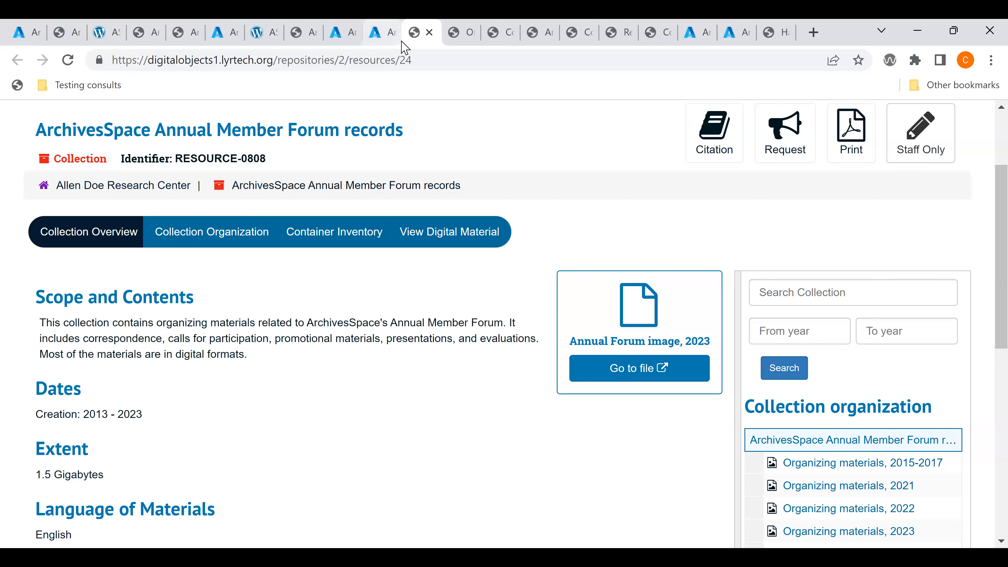
# Check the staff collection record again, then review the Digital Material section on the public collection page.
pyautogui.moveTo(389, 38)
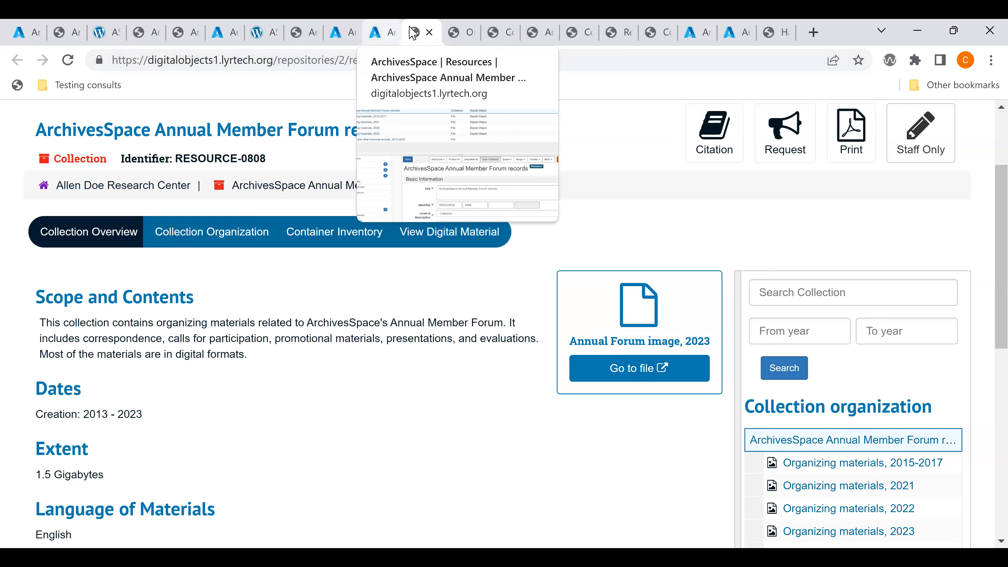
pyautogui.click(391, 35)
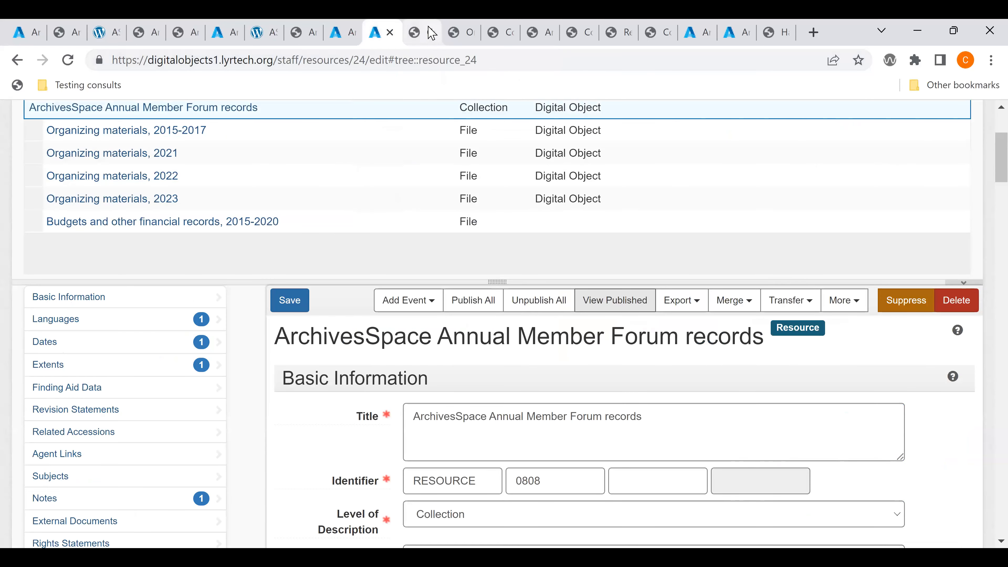
pyautogui.click(422, 31)
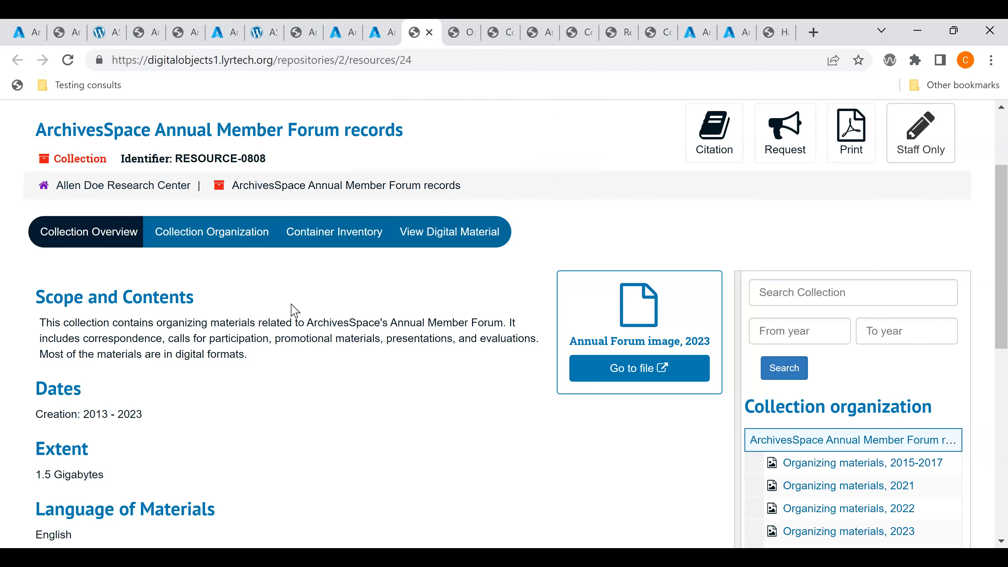
pyautogui.scroll(-5, 294, 309)
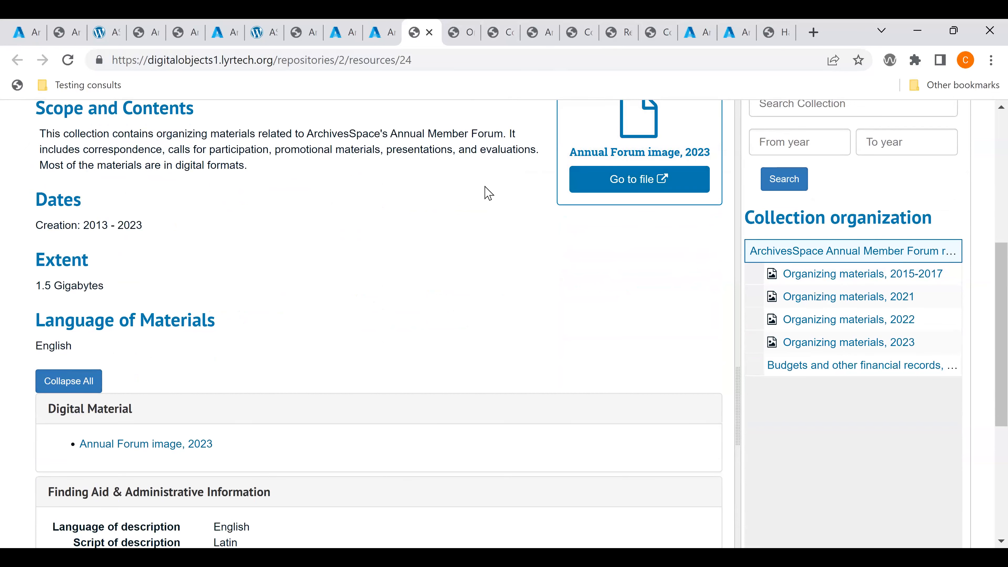
# Review the remaining sections of the public collection page, then check the published page for "Organizing materials, 2023".
pyautogui.scroll(-5, 488, 193)
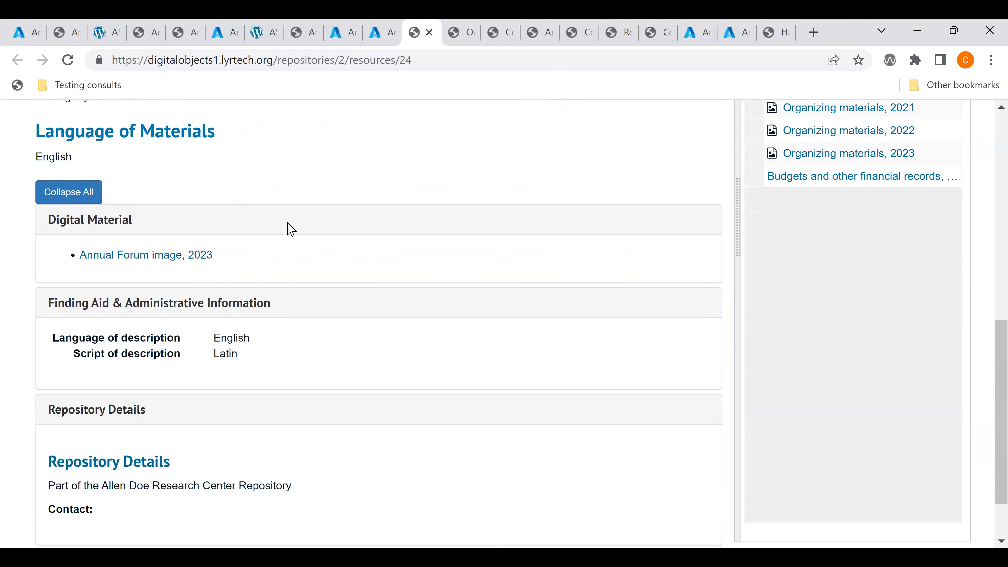
pyautogui.scroll(5, 291, 229)
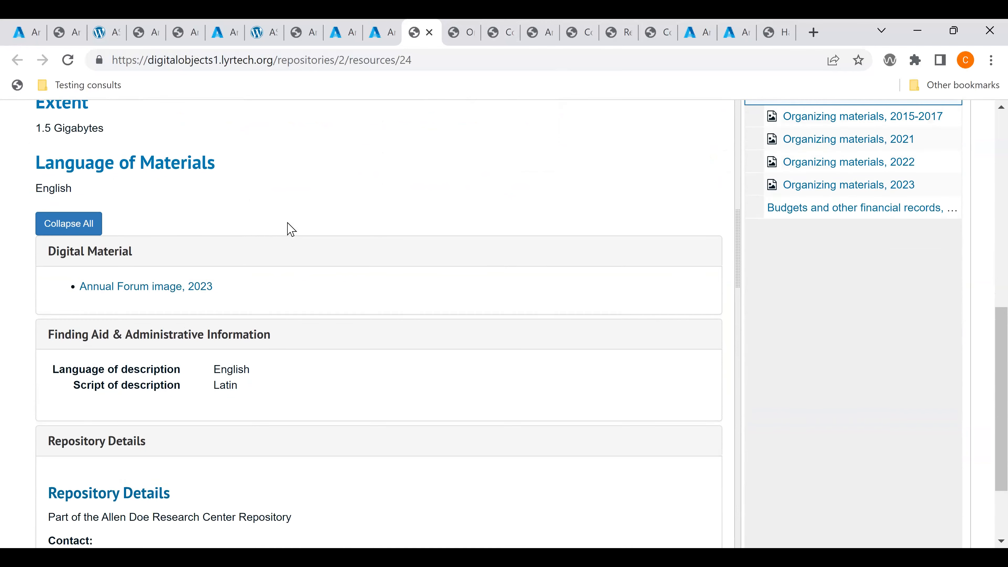
pyautogui.scroll(1, 290, 229)
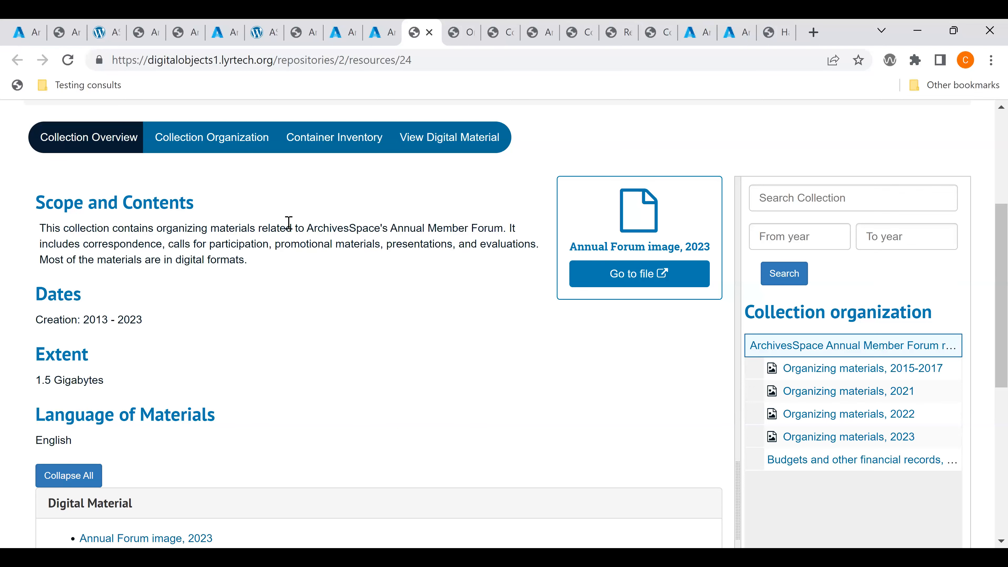
pyautogui.click(462, 36)
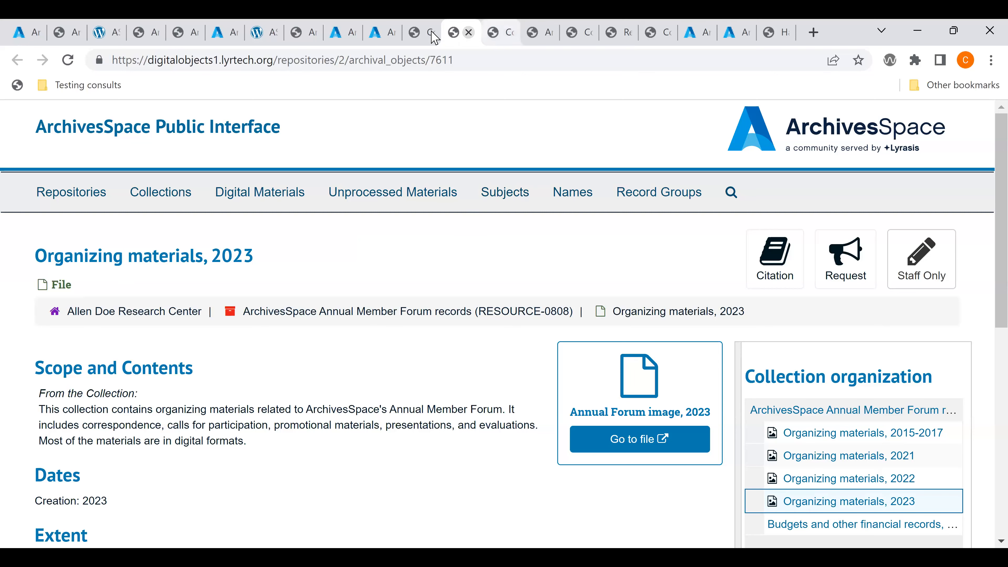
# In the staff collection tree, open "Organizing materials, 2015-2017", make its FOR15 digital object instance representative and save the archival object.
pyautogui.click(385, 33)
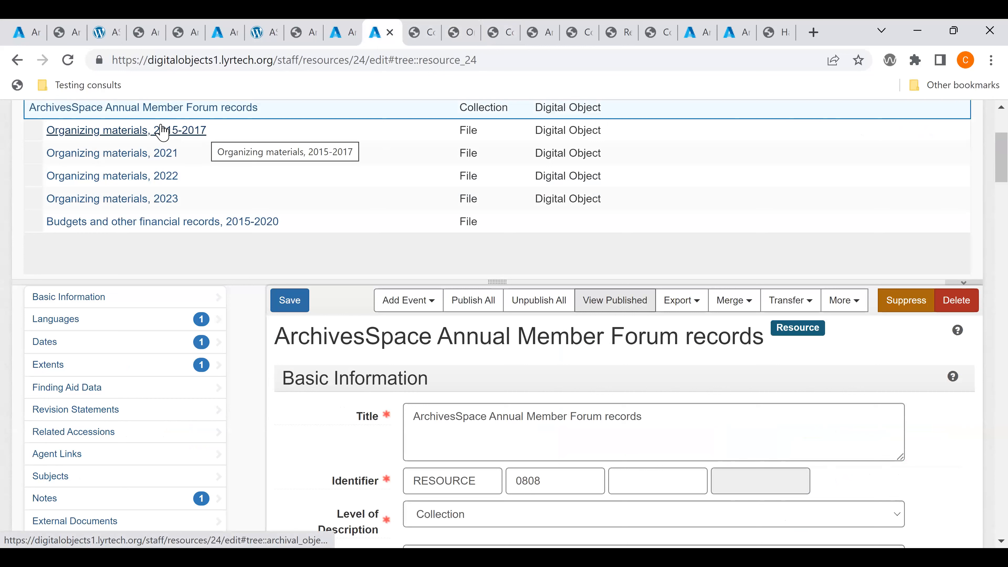
pyautogui.click(135, 131)
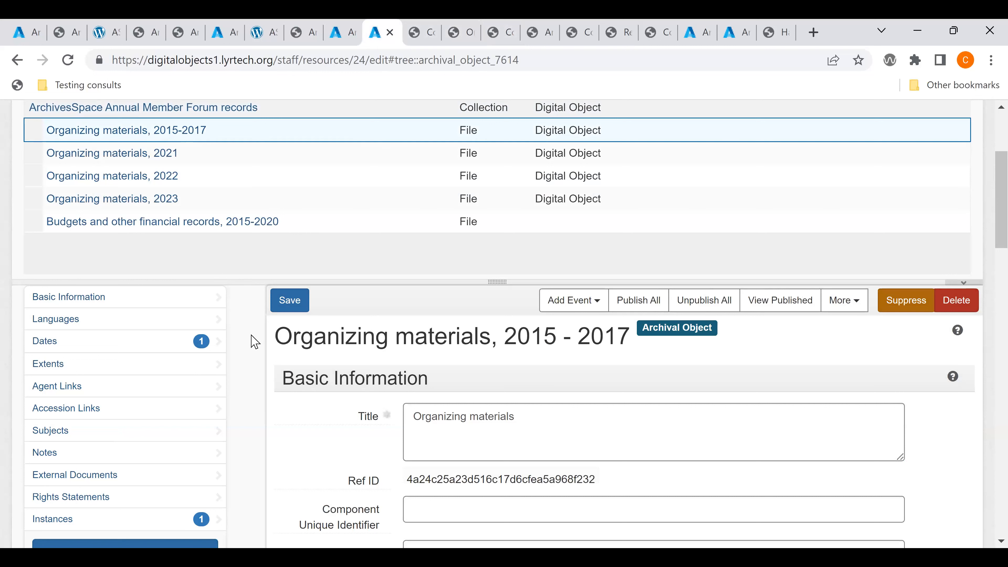
pyautogui.click(168, 523)
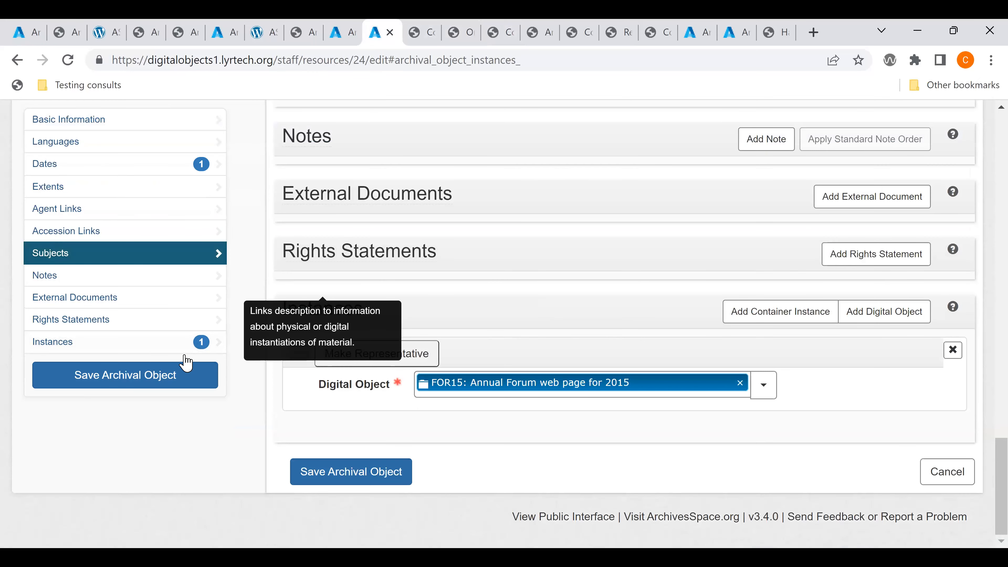
pyautogui.click(436, 353)
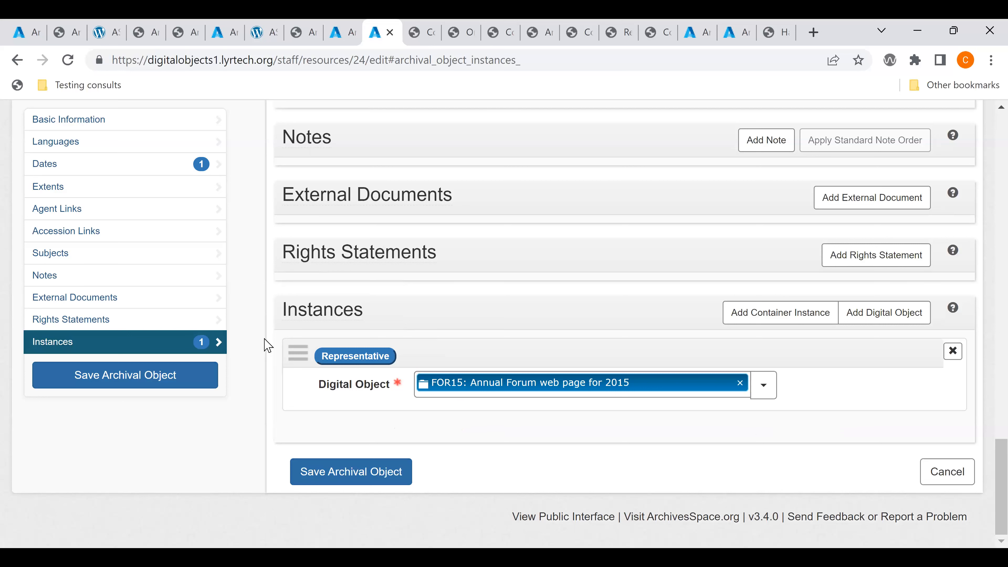
pyautogui.click(170, 388)
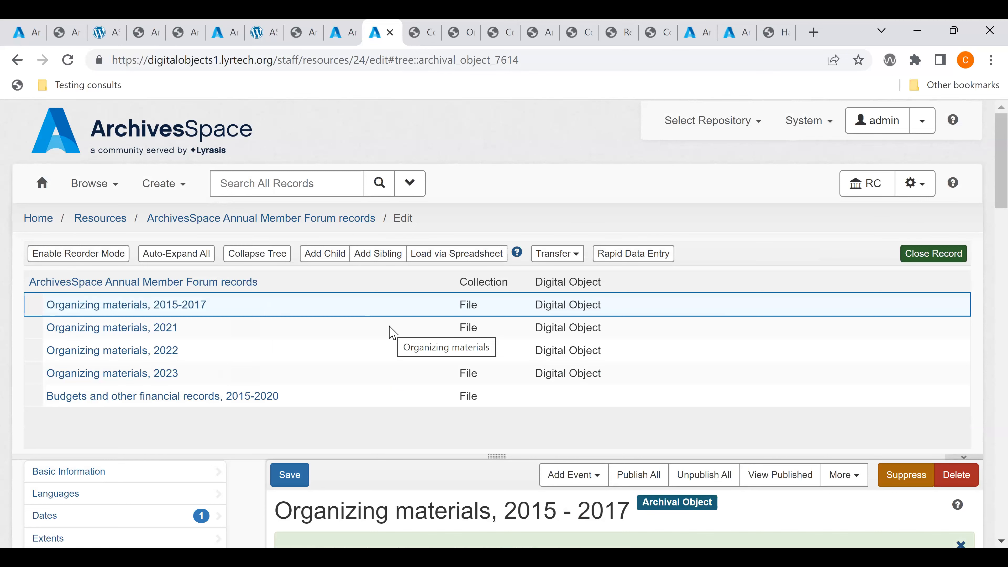
# Open the published view of "Organizing materials, 2015-2017" and examine its digital object thumbnail and Digital Material section.
pyautogui.scroll(-5, 390, 333)
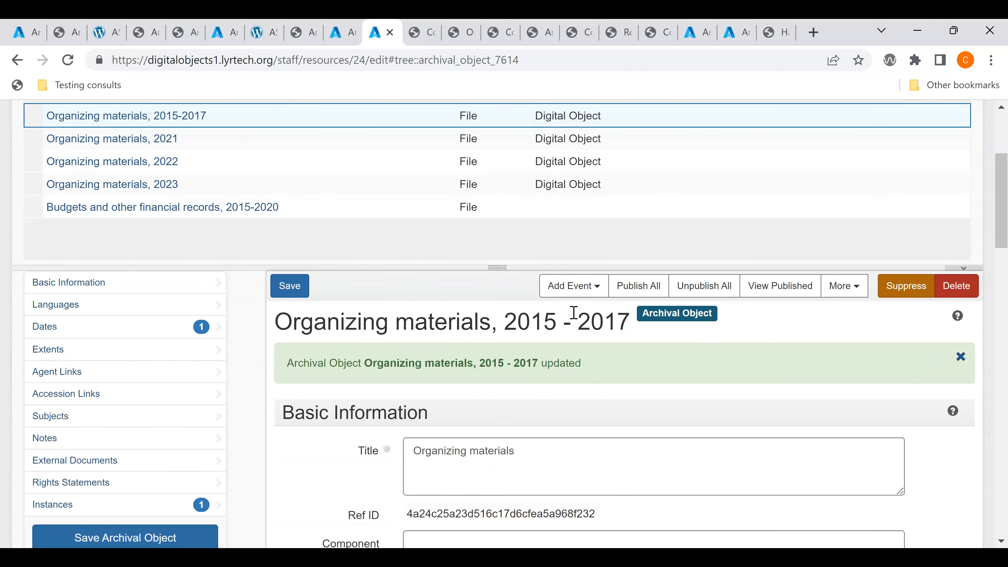
pyautogui.click(781, 284)
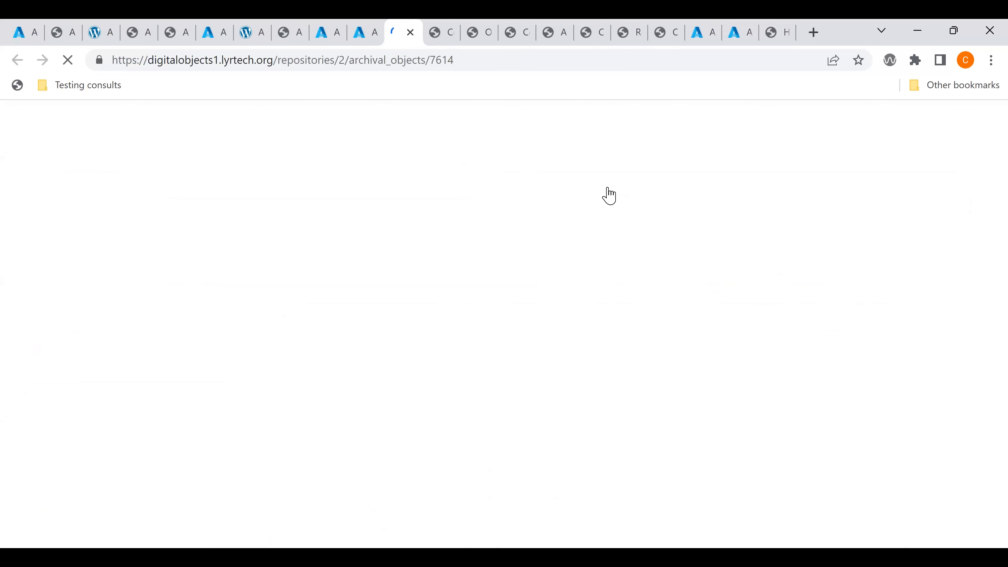
pyautogui.scroll(-2, 522, 259)
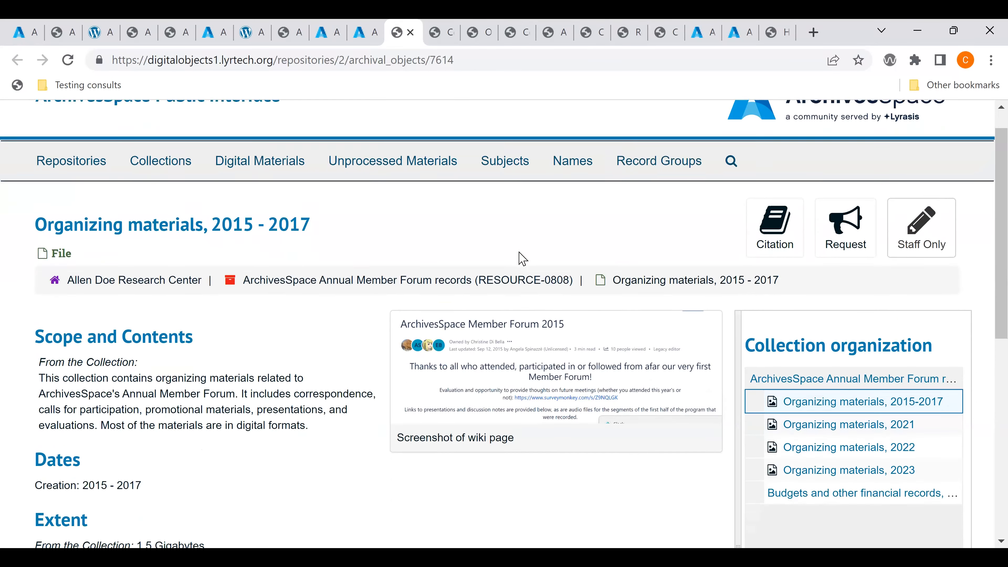
pyautogui.scroll(-2, 443, 249)
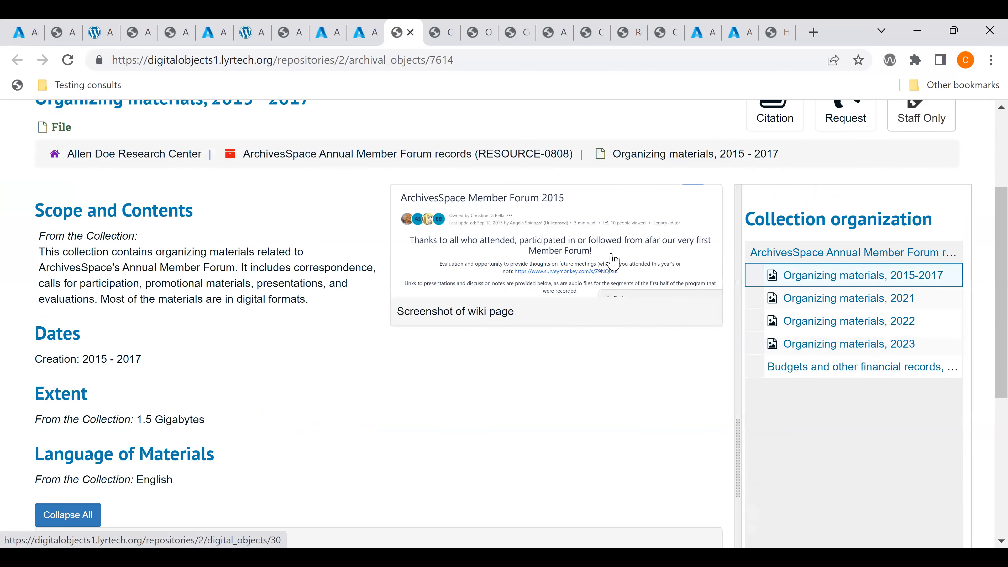
pyautogui.scroll(-2, 550, 370)
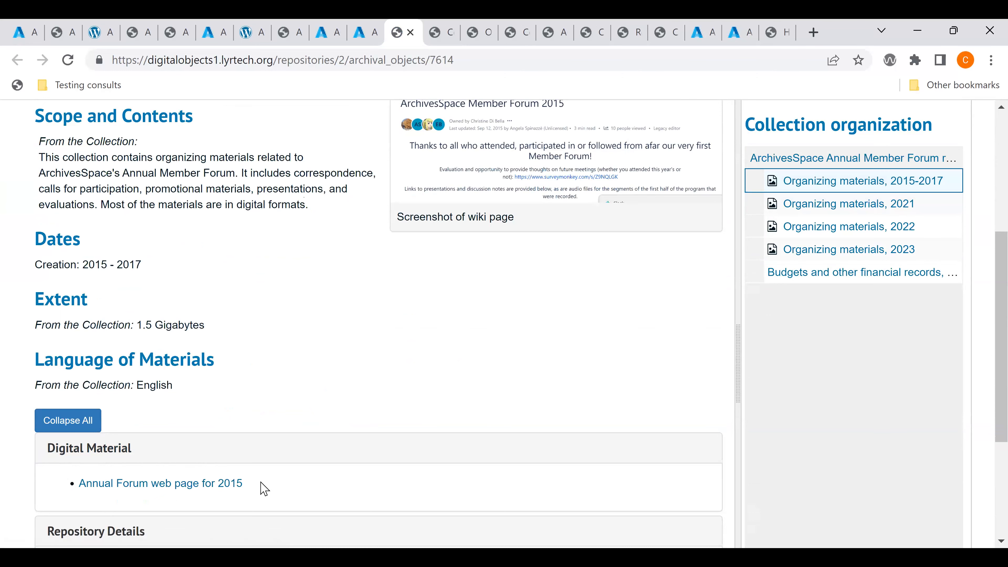
pyautogui.scroll(5, 264, 488)
pyautogui.scroll(-2, 263, 488)
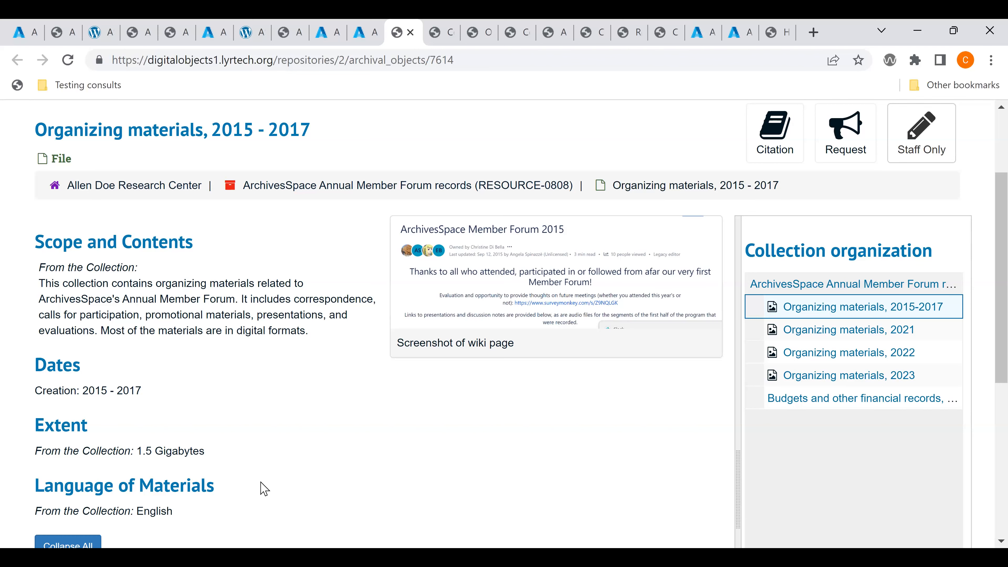
pyautogui.scroll(-2, 262, 489)
pyautogui.scroll(3, 262, 488)
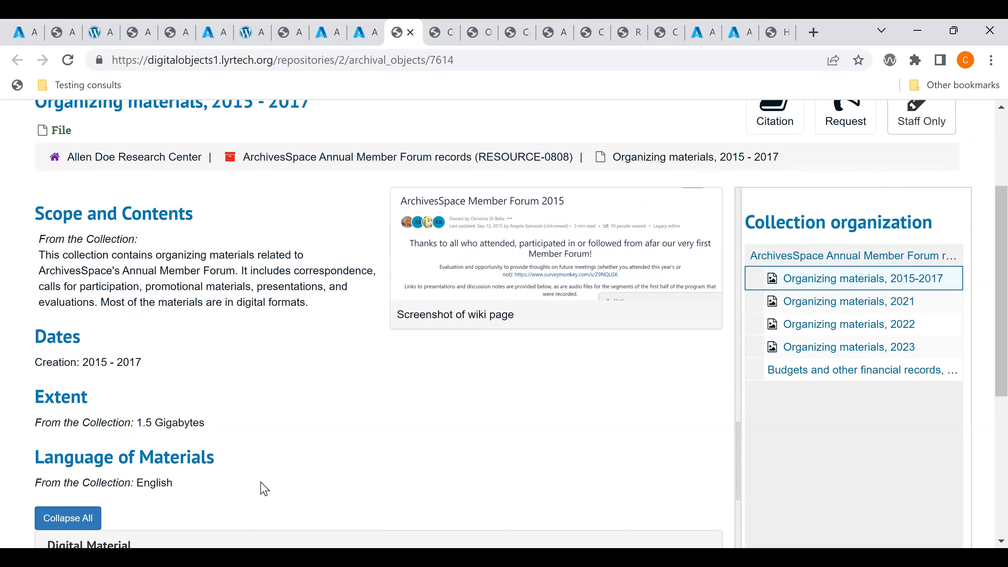
pyautogui.scroll(2, 263, 488)
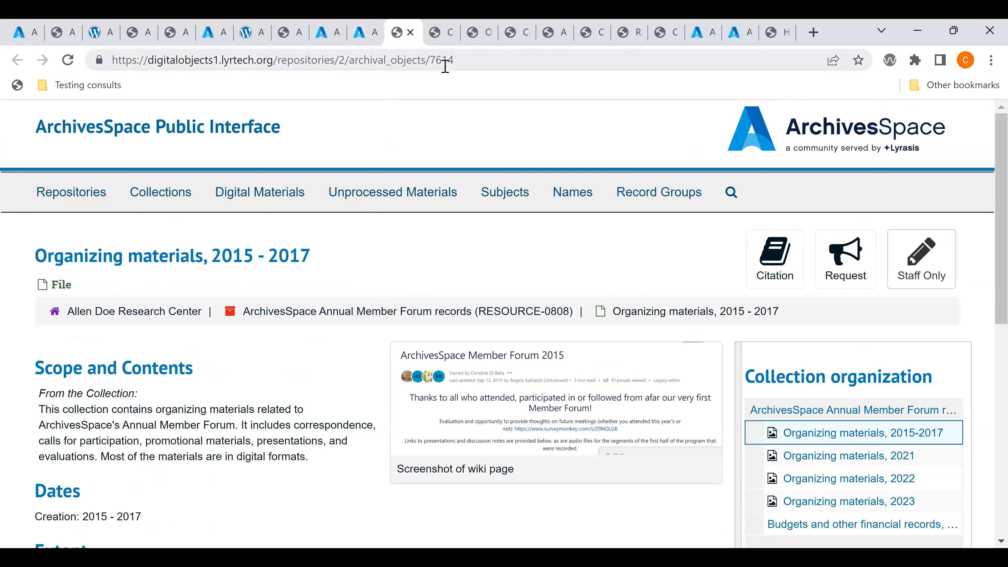
# Switch to the staff accession record "Happy Fun Time Summer Camp records" and review its basic information.
pyautogui.click(484, 32)
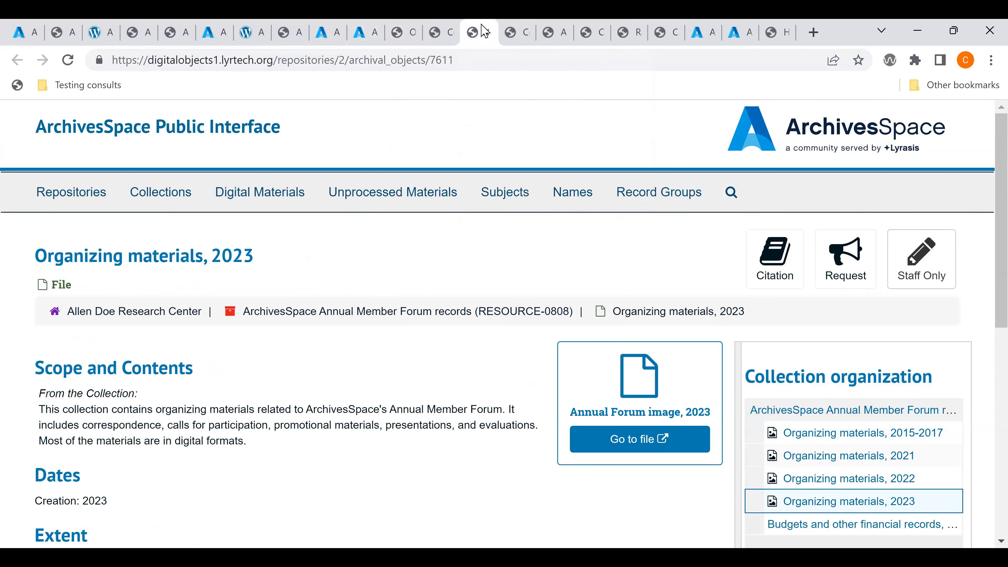
pyautogui.click(516, 35)
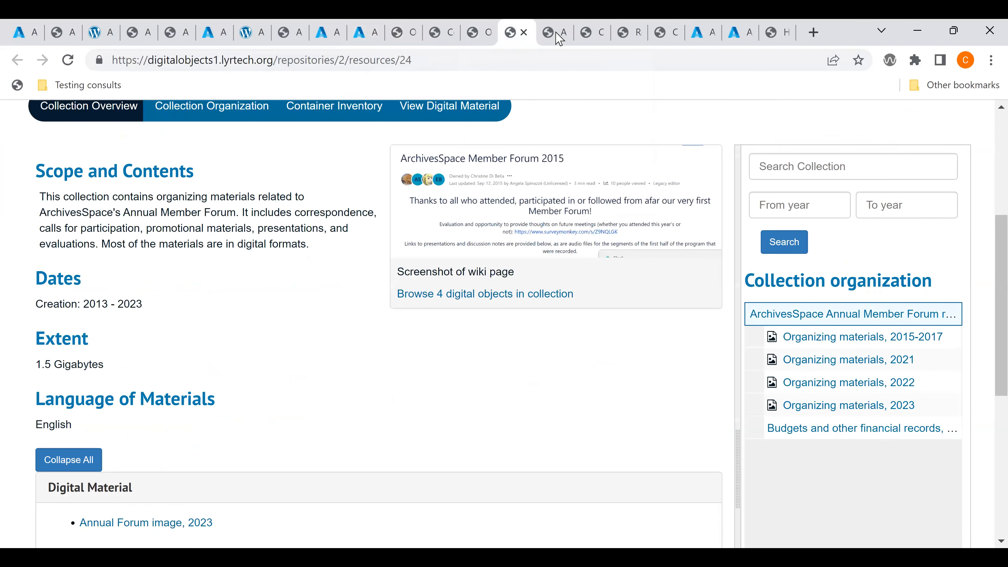
pyautogui.click(557, 33)
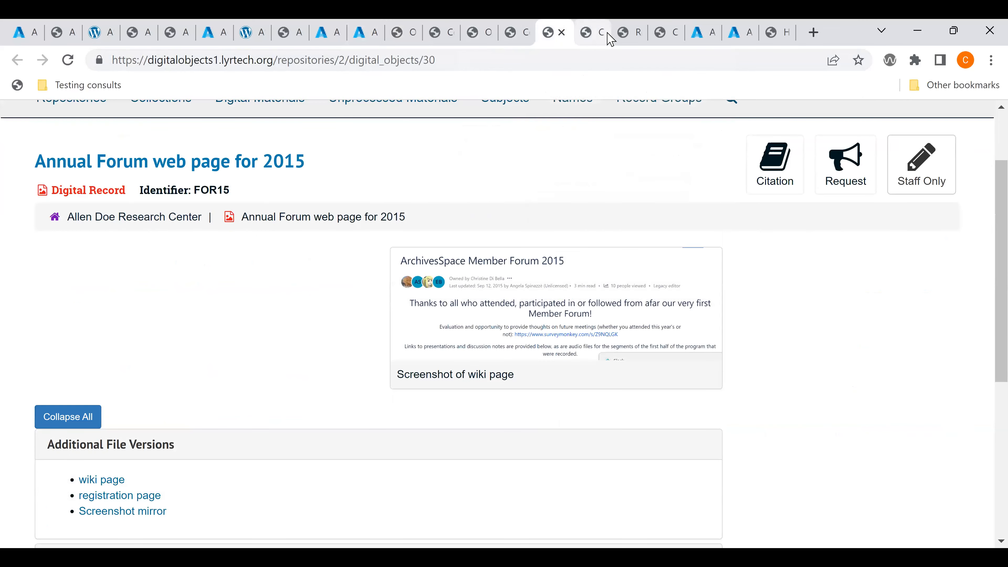
pyautogui.click(603, 35)
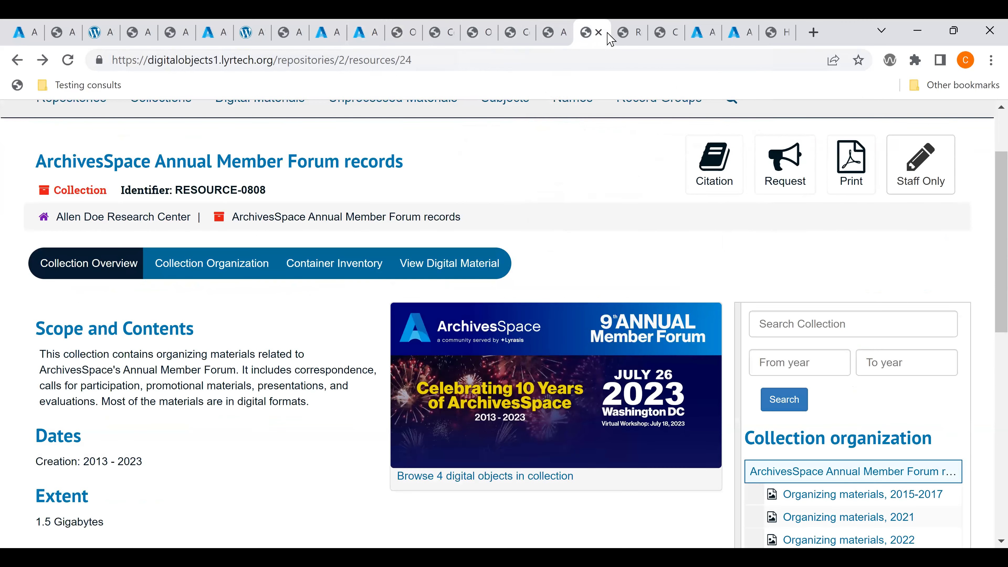
pyautogui.click(641, 34)
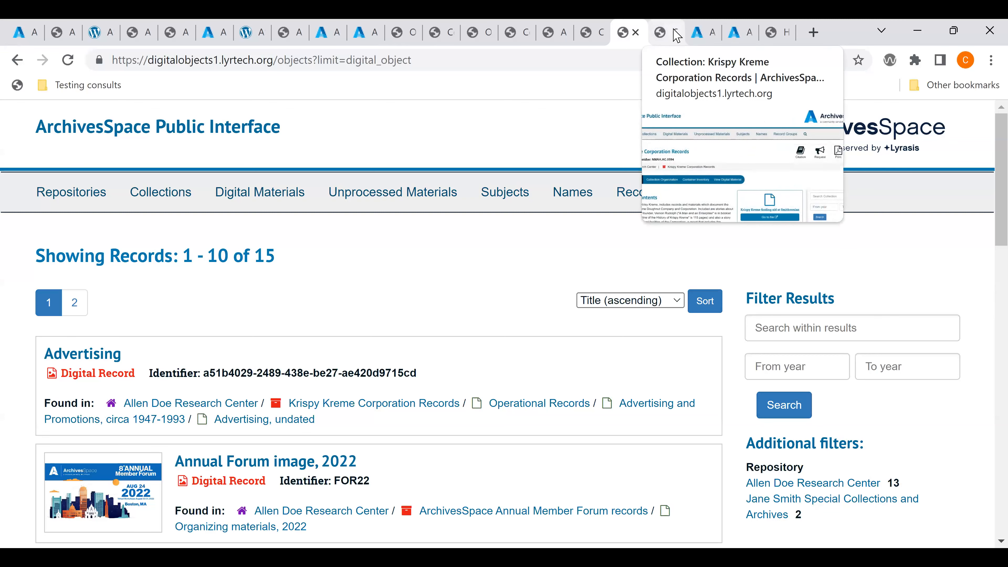
pyautogui.click(676, 35)
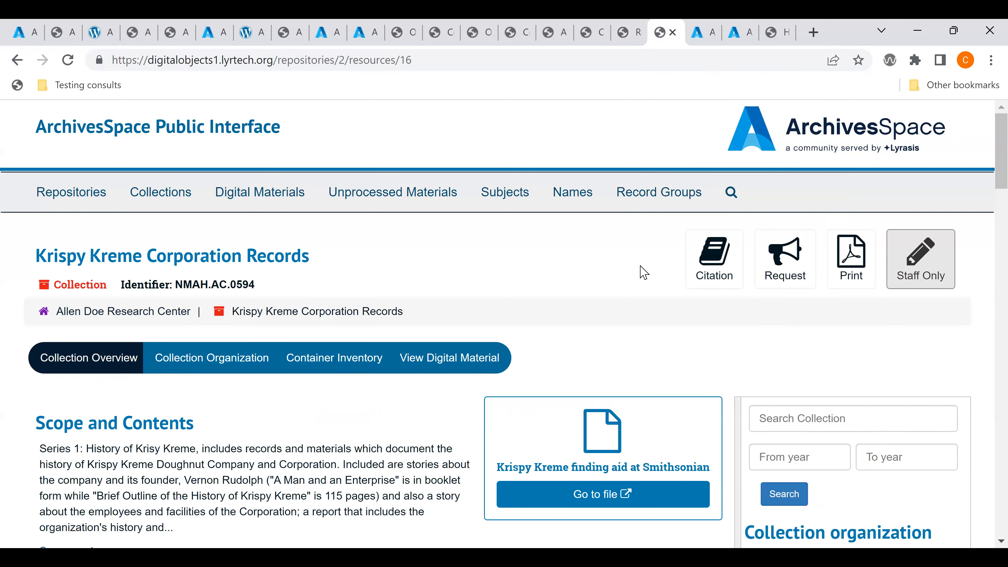
pyautogui.click(703, 35)
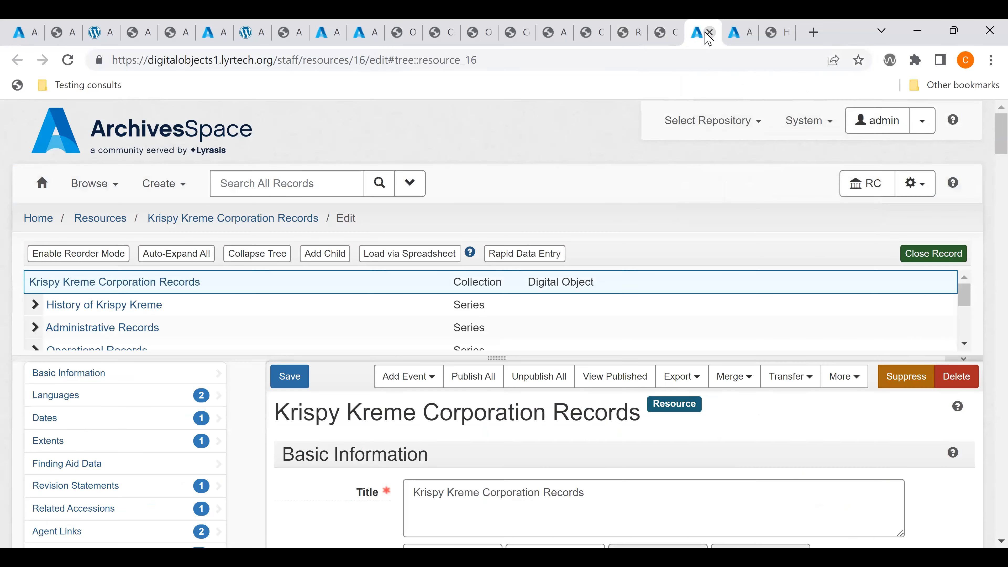
pyautogui.click(740, 34)
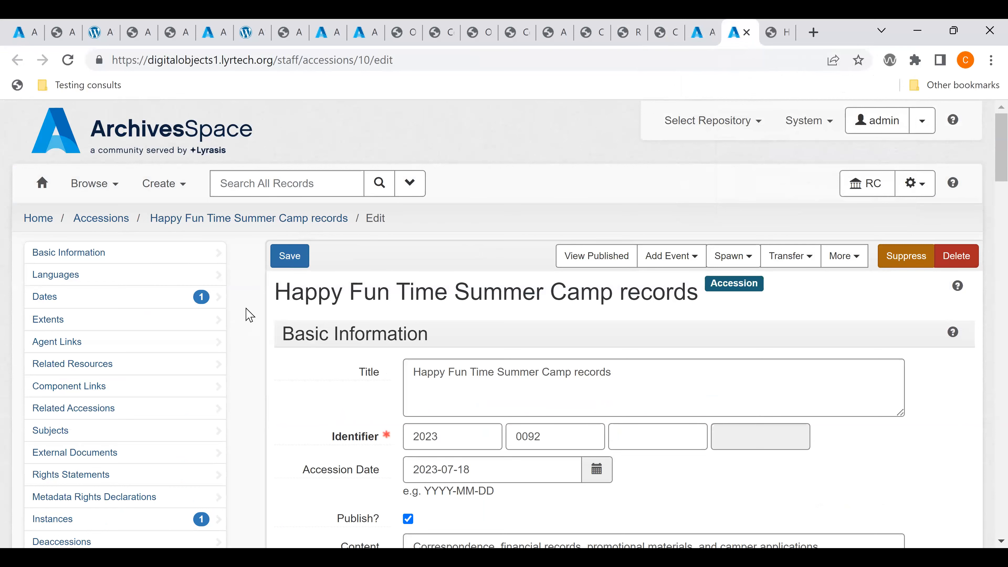
pyautogui.scroll(-3, 249, 314)
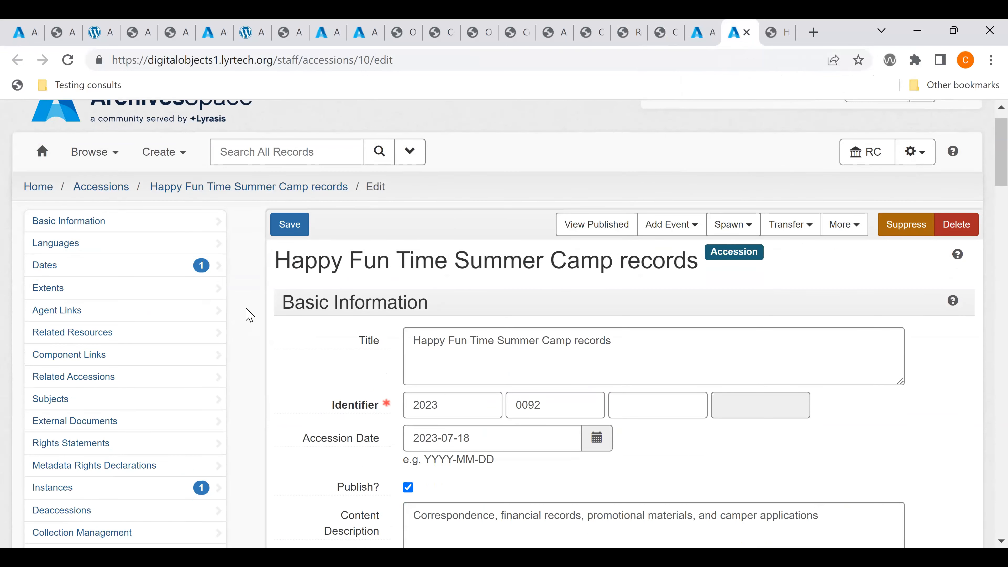
pyautogui.scroll(-1, 249, 314)
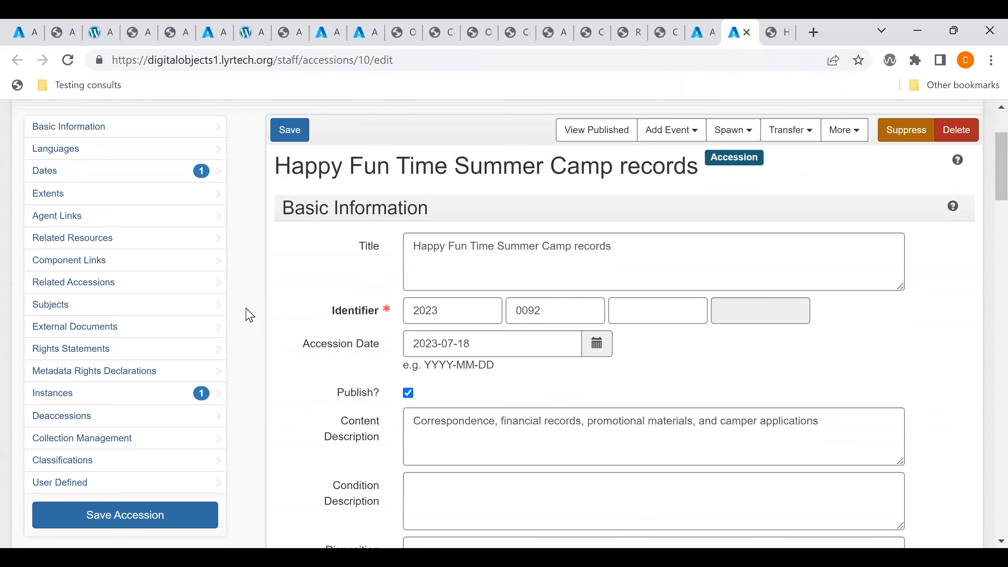
pyautogui.scroll(-5, 249, 314)
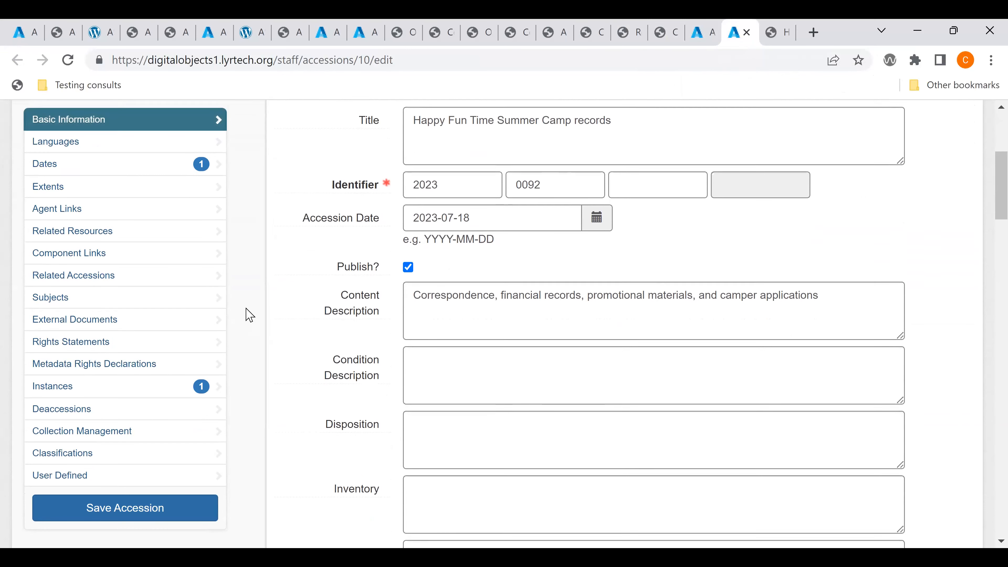
pyautogui.scroll(-2, 249, 315)
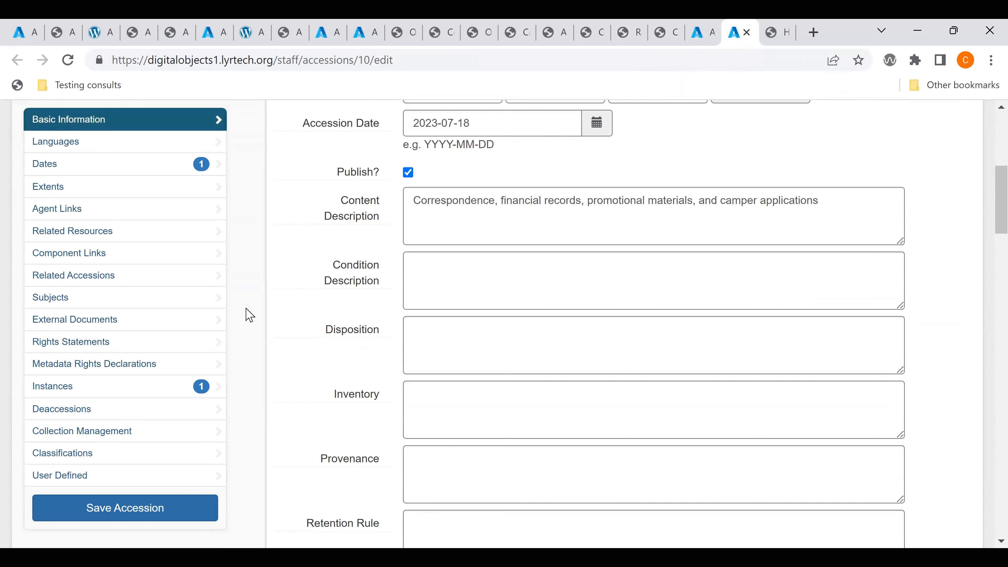
# Remove the representative designation from the accession's HFB0001: Happy Fun Ball digital object instance and save the accession.
pyautogui.click(148, 387)
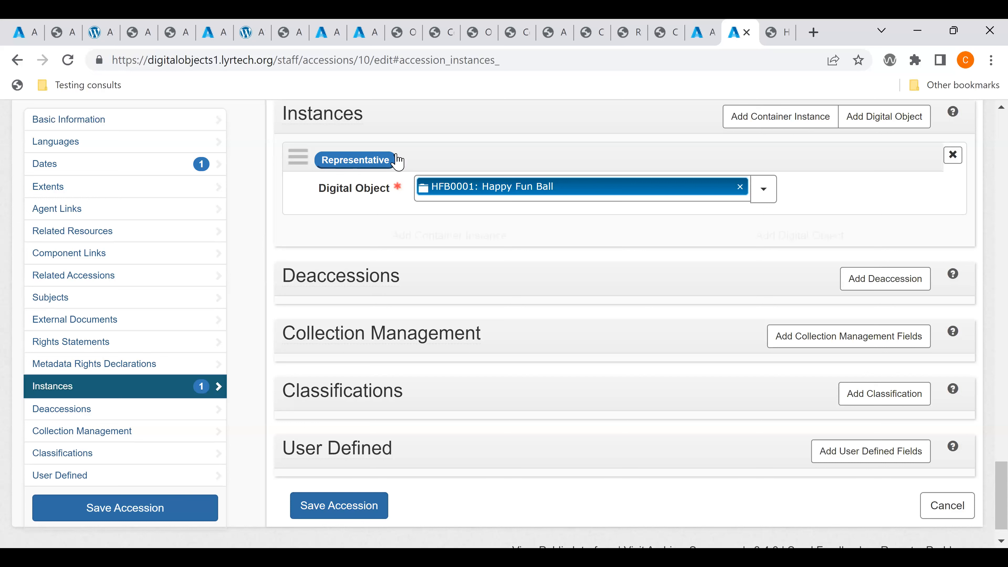
pyautogui.moveTo(356, 126)
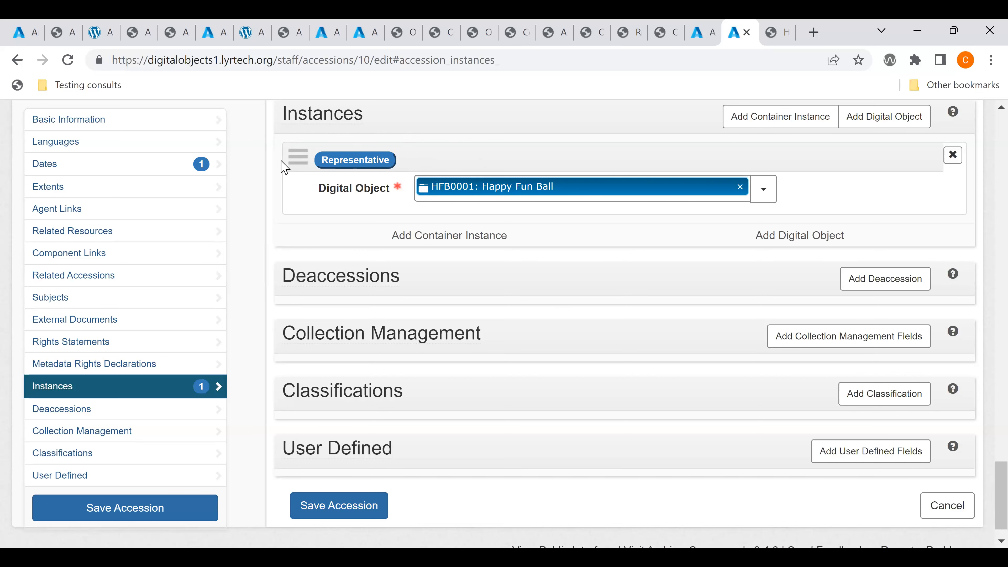
pyautogui.click(349, 160)
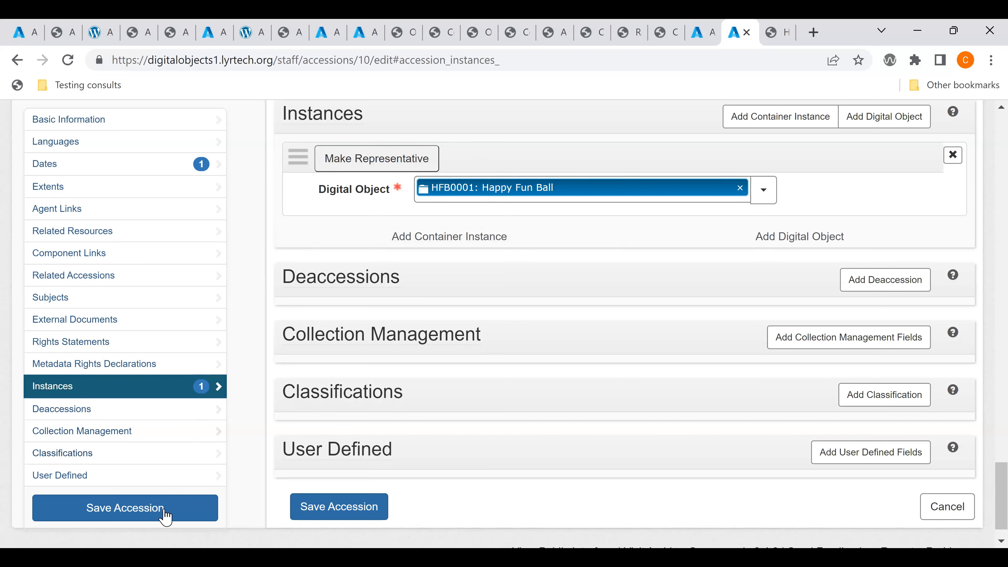
pyautogui.click(138, 516)
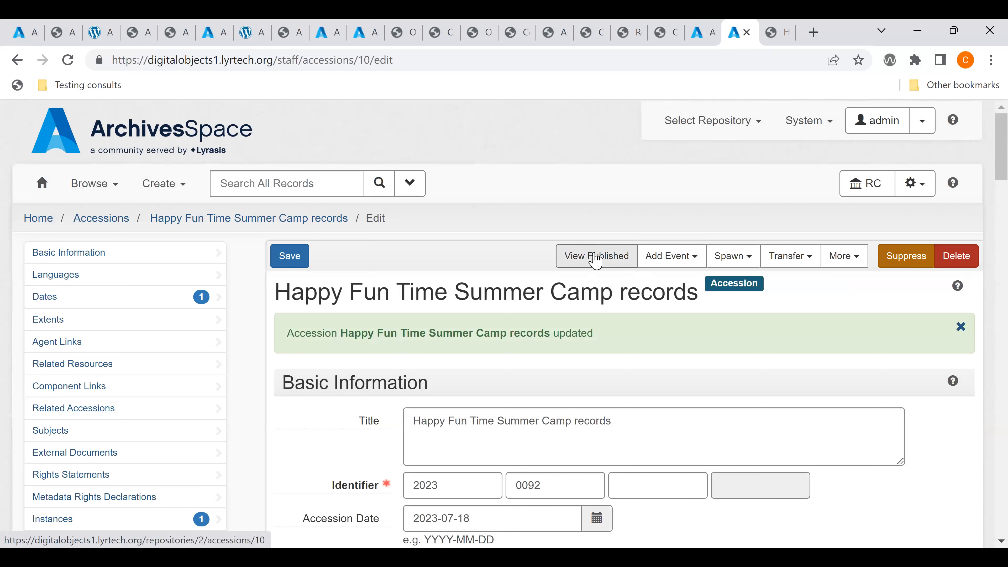
# Open the published view of the "Happy Fun Time Summer Camp records" accession and check how its digital object is displayed.
pyautogui.click(596, 260)
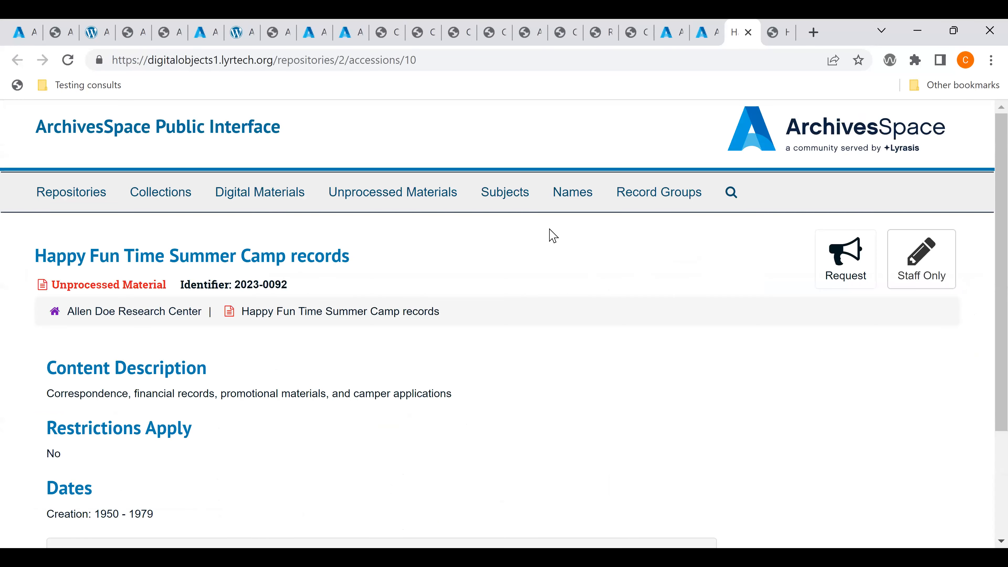
pyautogui.scroll(-1, 553, 236)
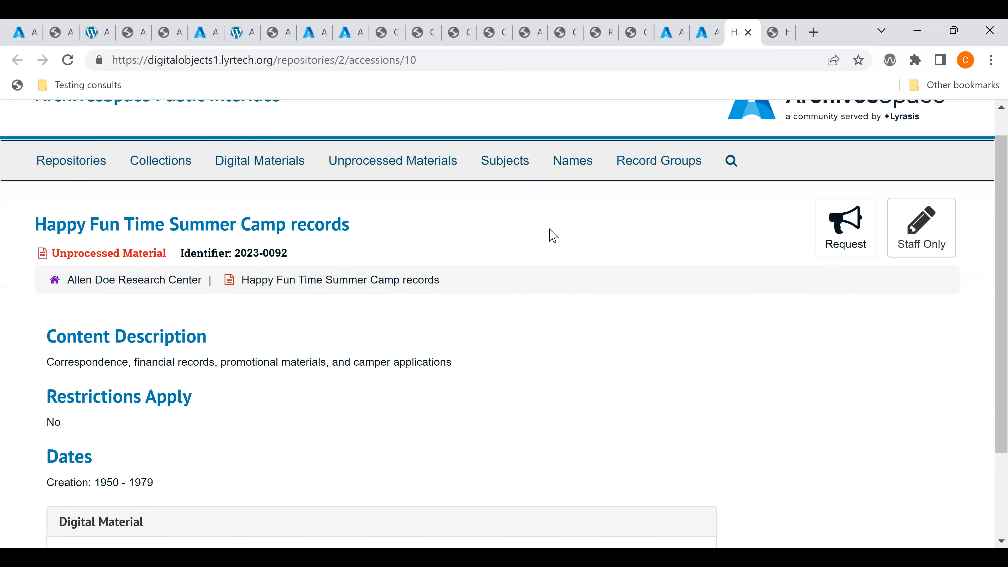
pyautogui.scroll(1, 553, 236)
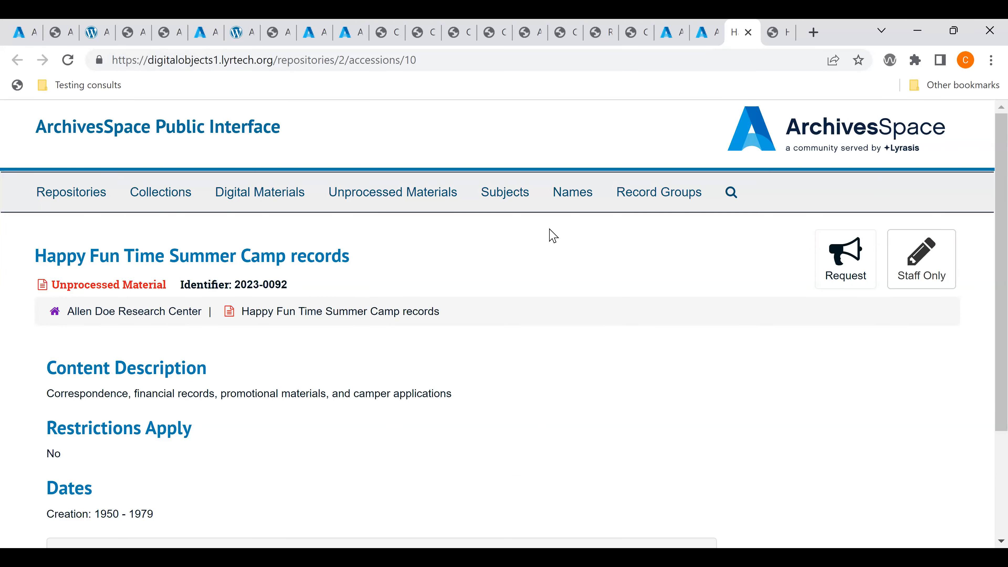
# In the staff accession record, make the HFB0001: Happy Fun Ball digital object instance representative and save the accession.
pyautogui.click(709, 35)
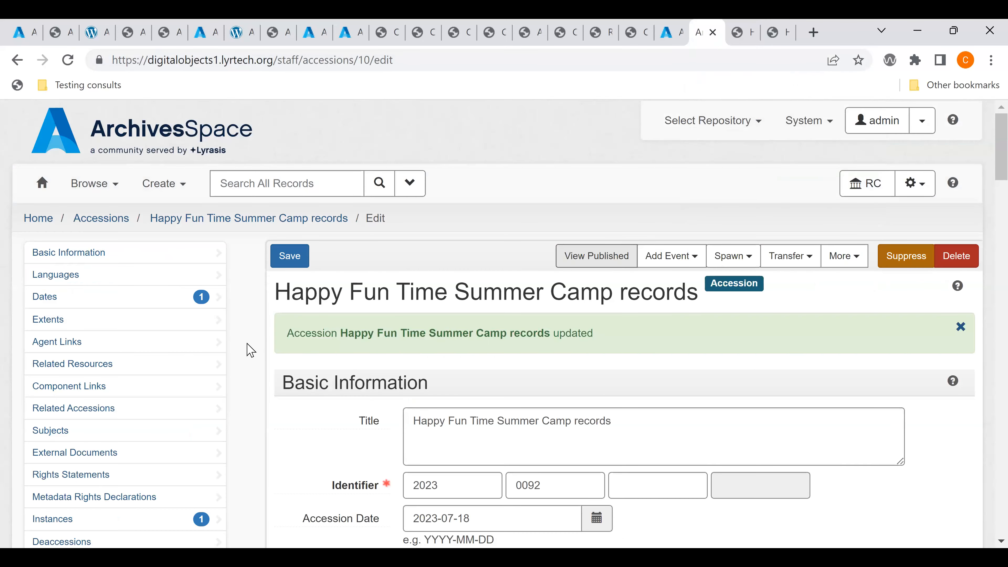
pyautogui.scroll(-4, 249, 350)
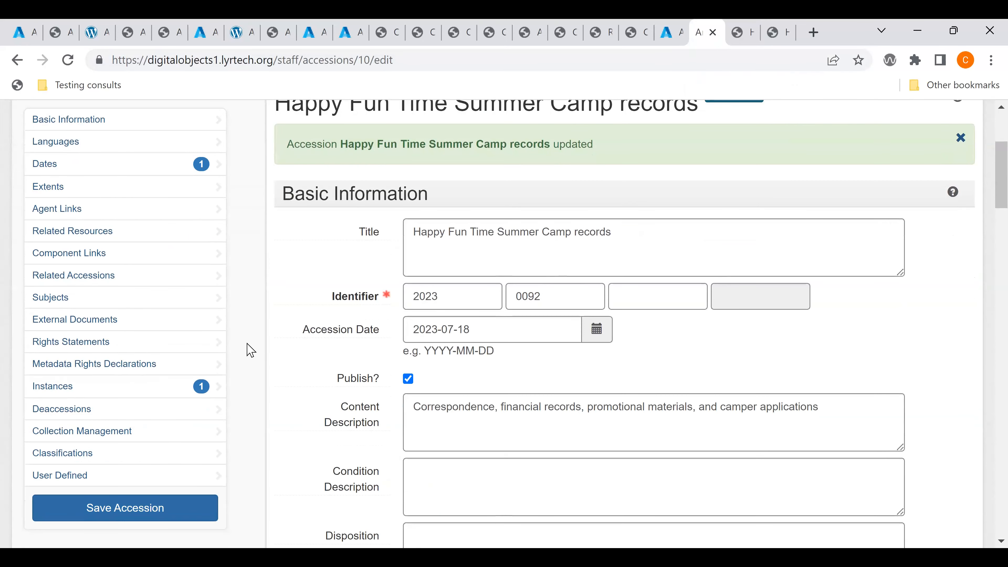
pyautogui.click(180, 385)
pyautogui.click(349, 159)
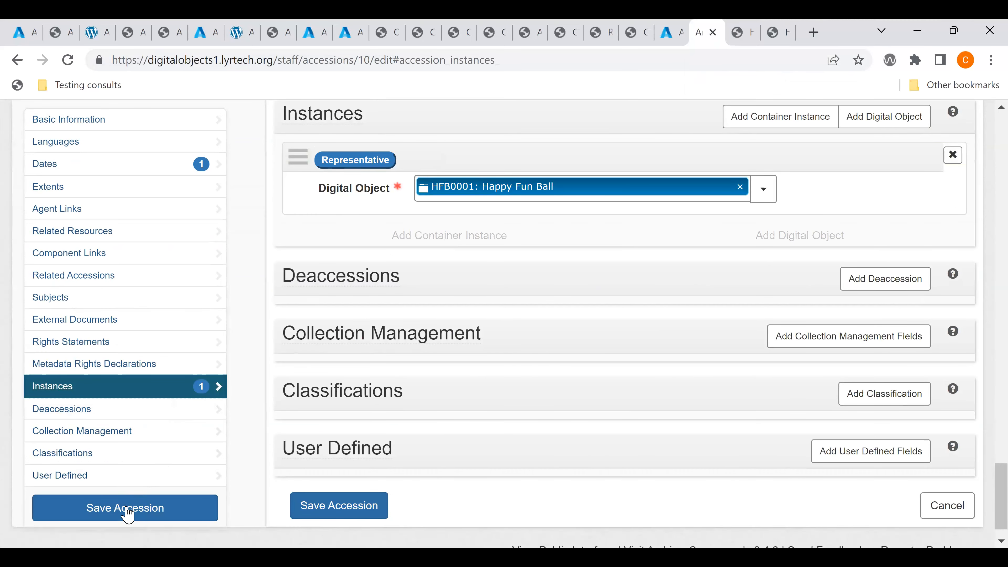
pyautogui.click(135, 511)
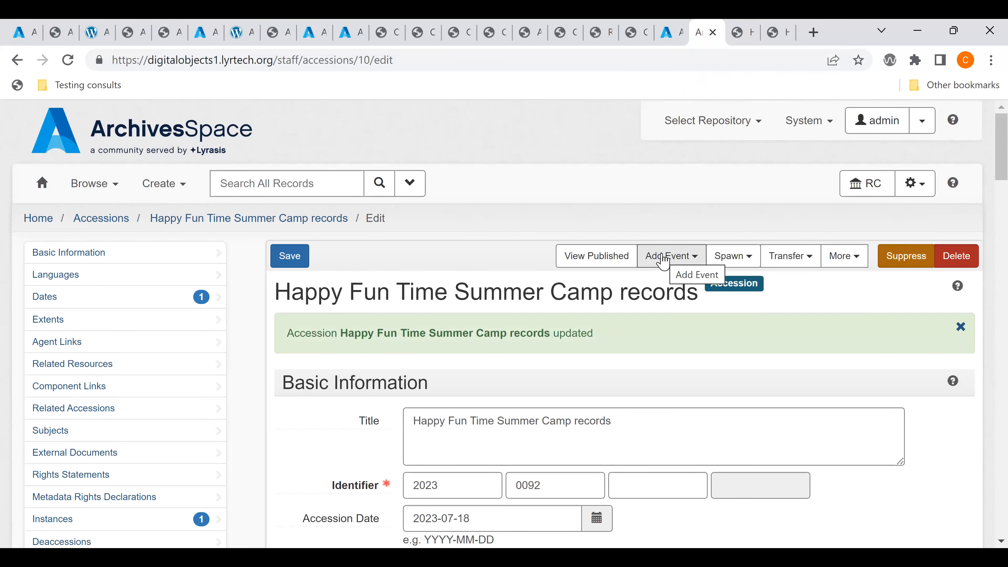
# Open the accession's published view, examine its image and Digital Material section, and compare it with the previously opened published page.
pyautogui.click(605, 257)
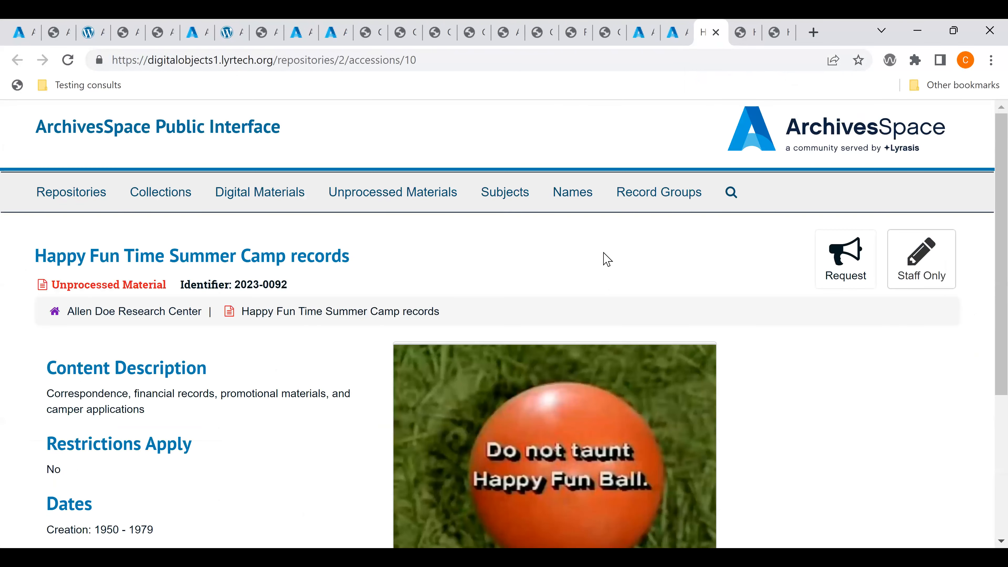
pyautogui.scroll(-4, 488, 285)
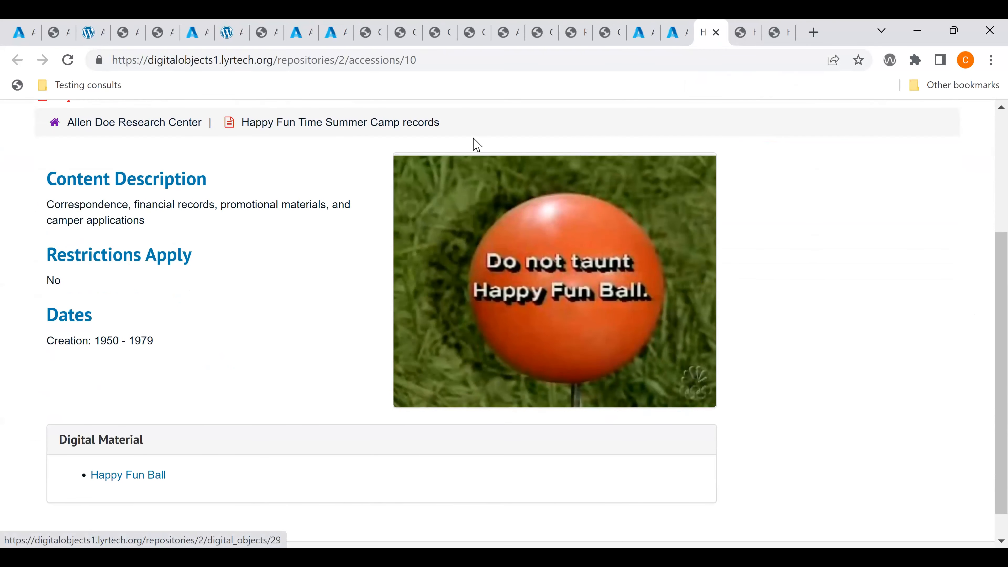
pyautogui.scroll(3, 530, 116)
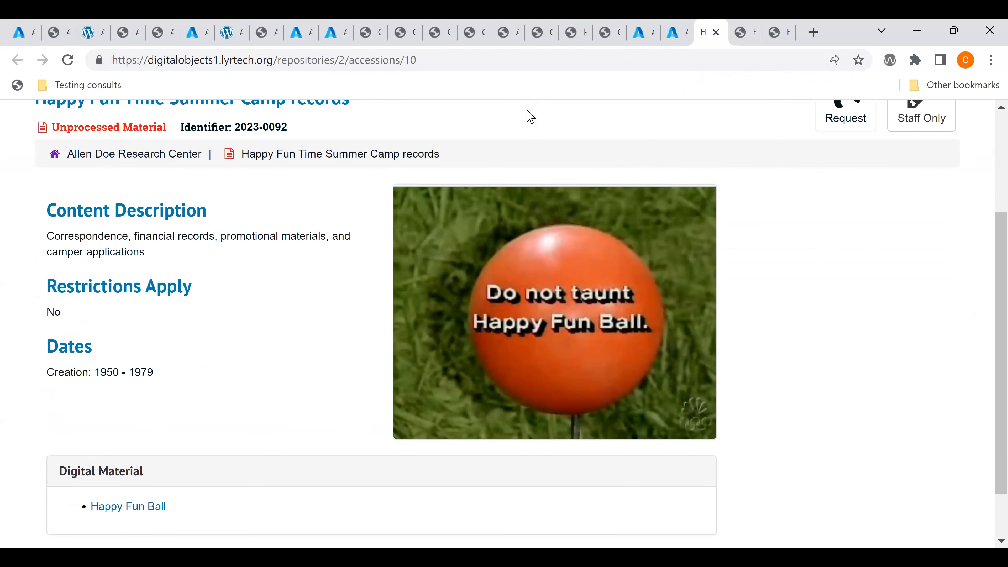
pyautogui.scroll(-1, 530, 116)
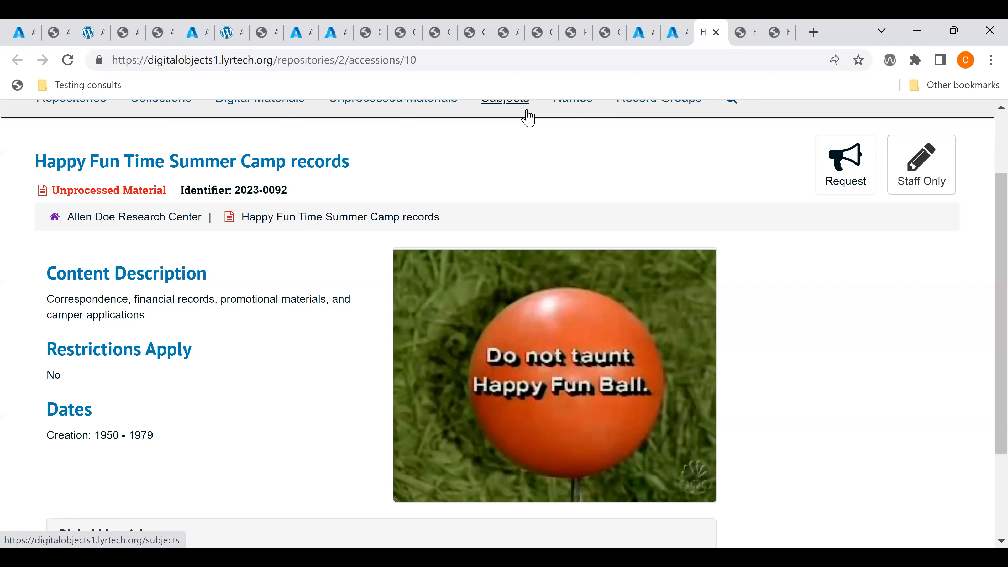
pyautogui.scroll(-5, 528, 118)
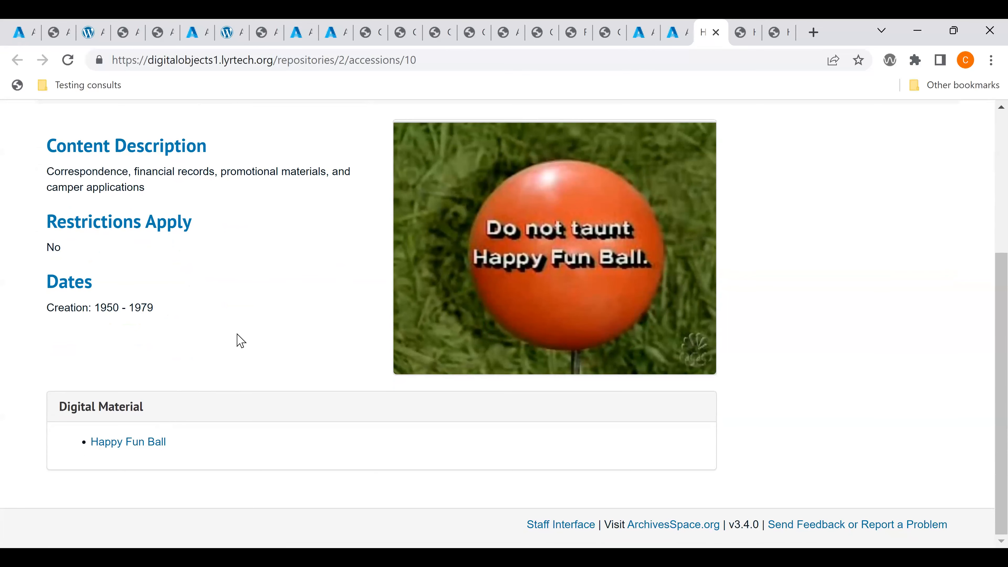
pyautogui.scroll(5, 240, 341)
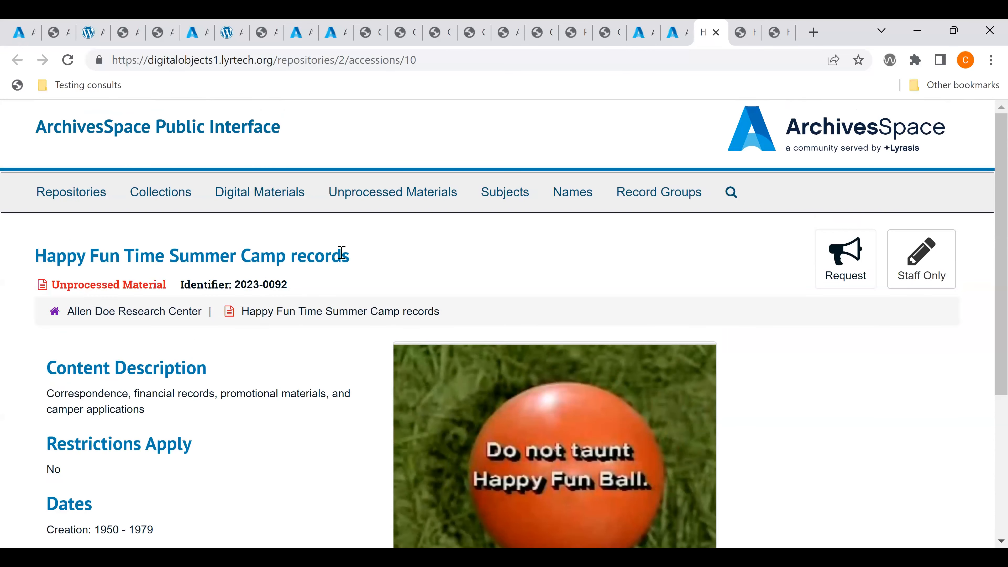
pyautogui.click(737, 32)
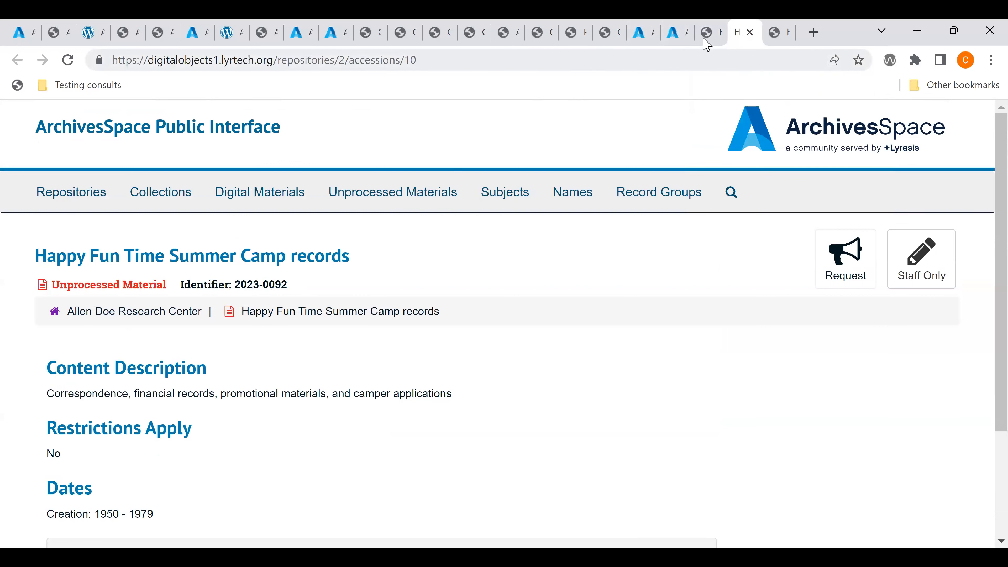
# Return to the staff accession record, remove the representative designation from the Happy Fun Ball instance and save the accession.
pyautogui.moveTo(679, 39)
pyautogui.click(678, 38)
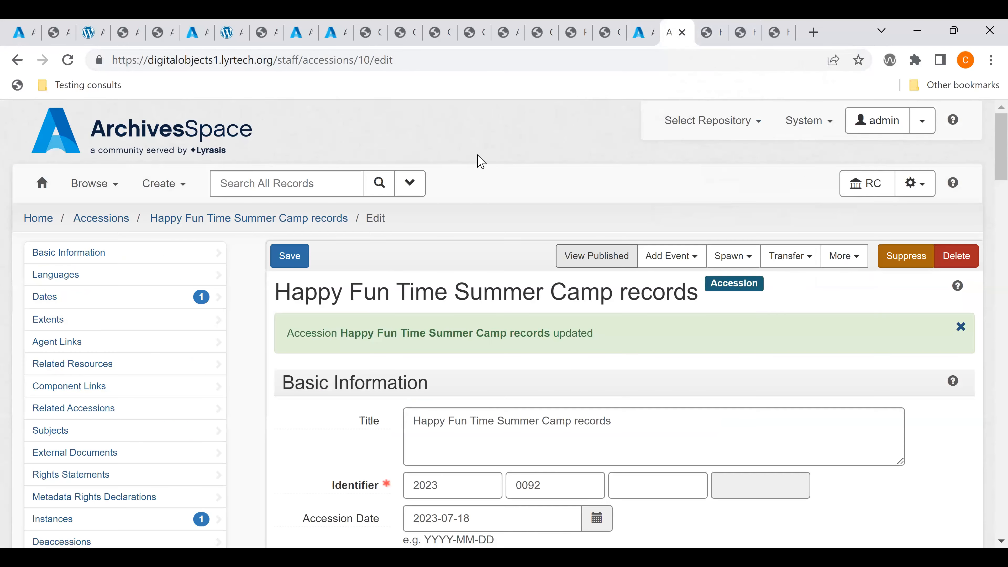
pyautogui.click(170, 523)
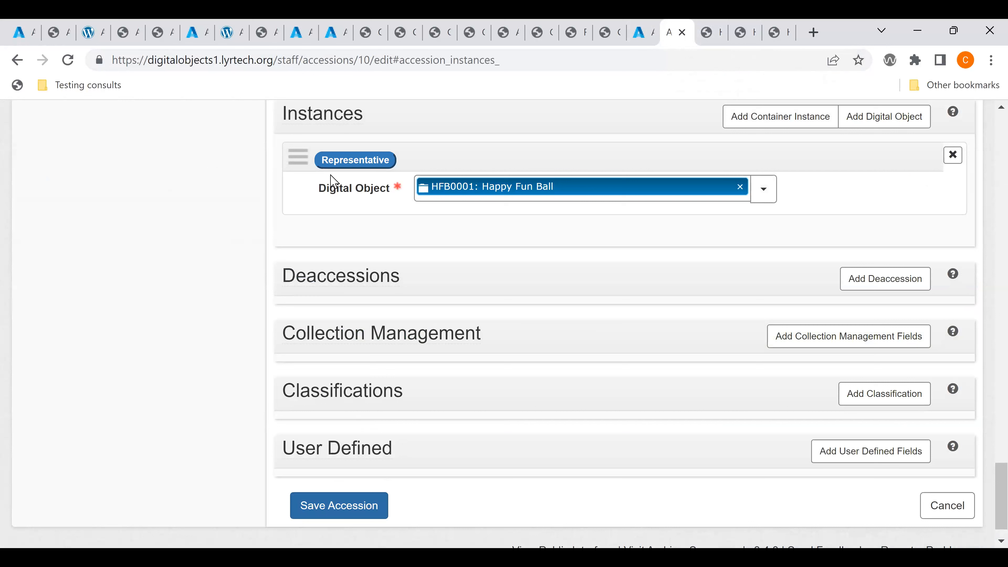
pyautogui.click(352, 160)
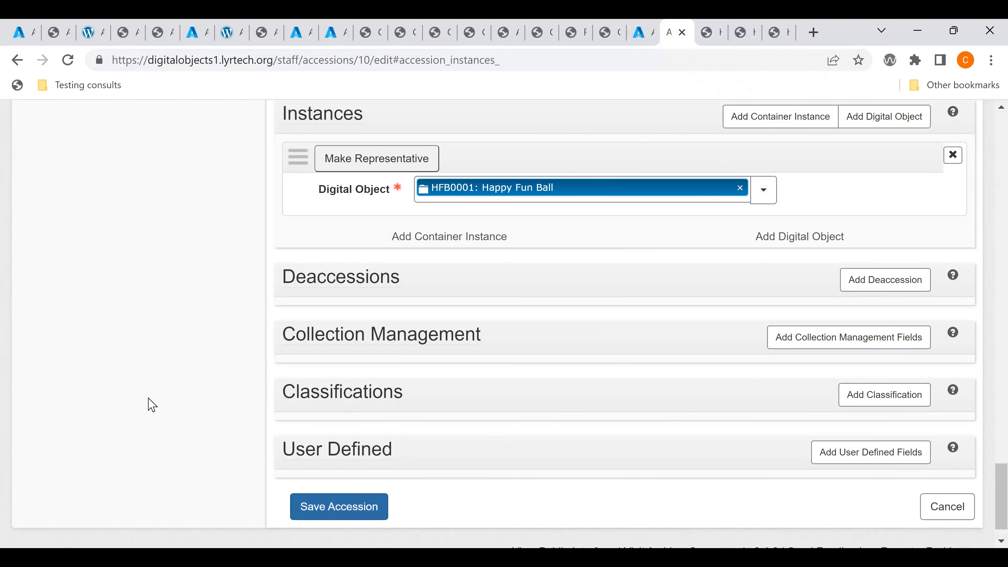
pyautogui.click(359, 510)
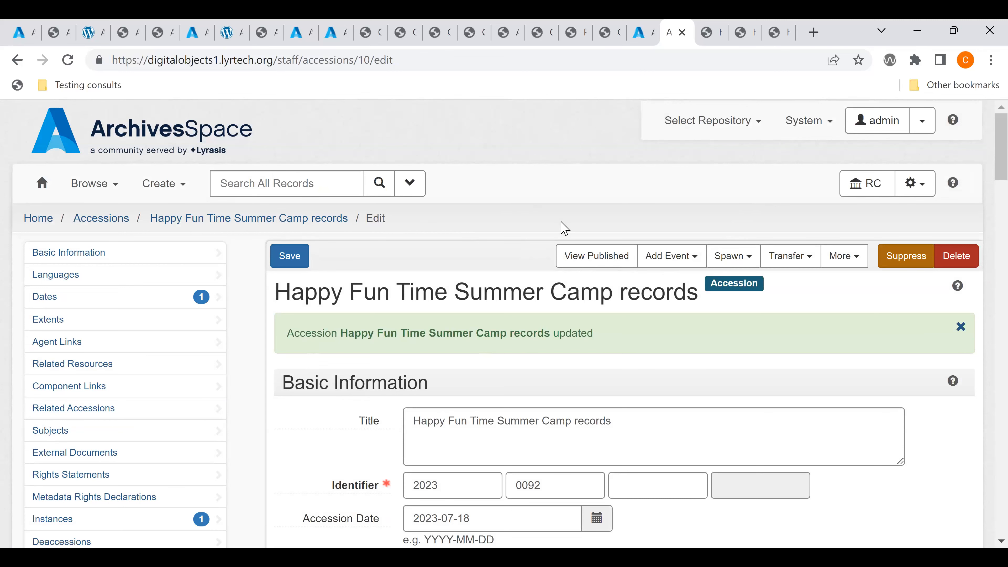
# Open a fresh published view of the accession and compare its Digital Material display with the earlier page that includes the image.
pyautogui.click(589, 265)
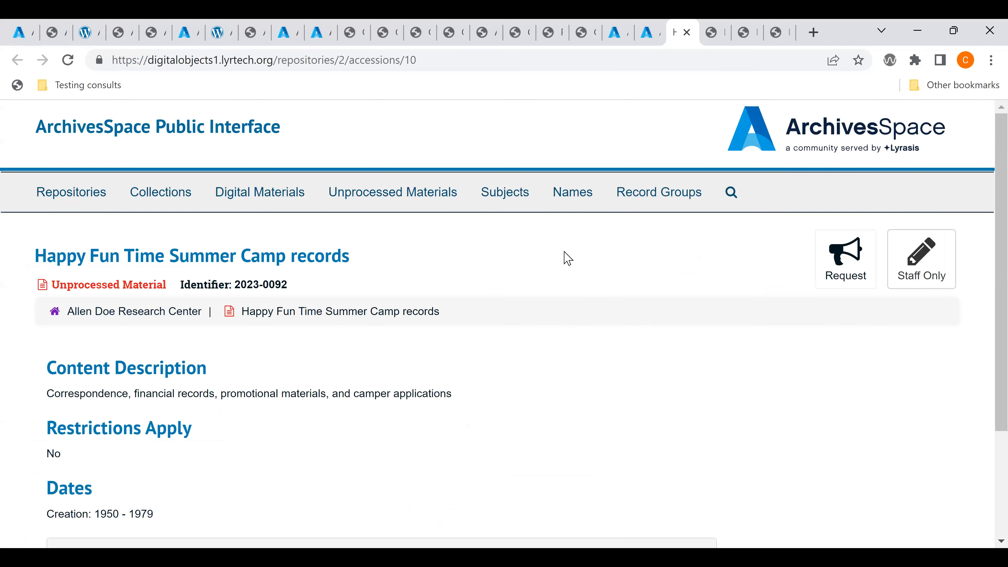
pyautogui.scroll(-4, 567, 258)
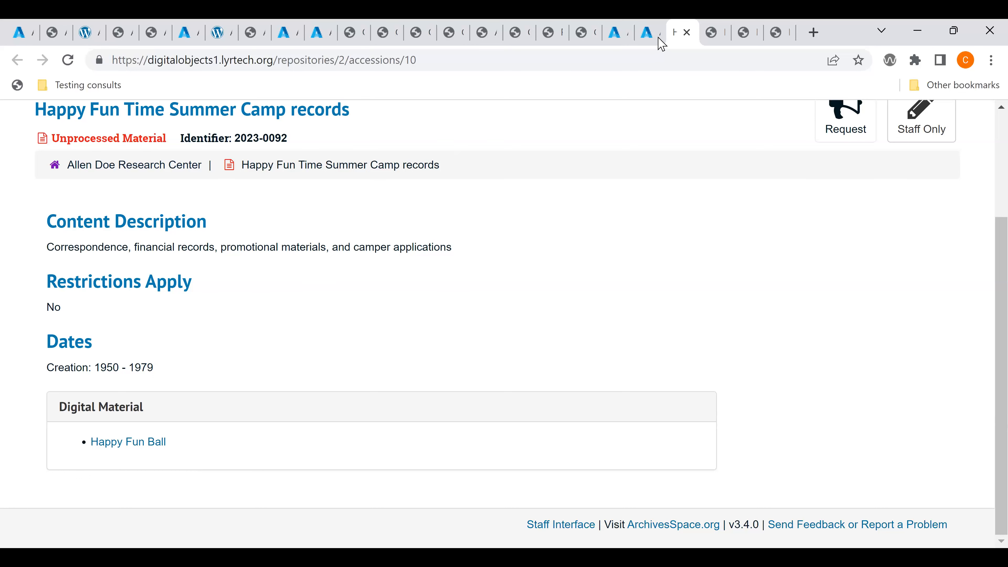
pyautogui.click(713, 35)
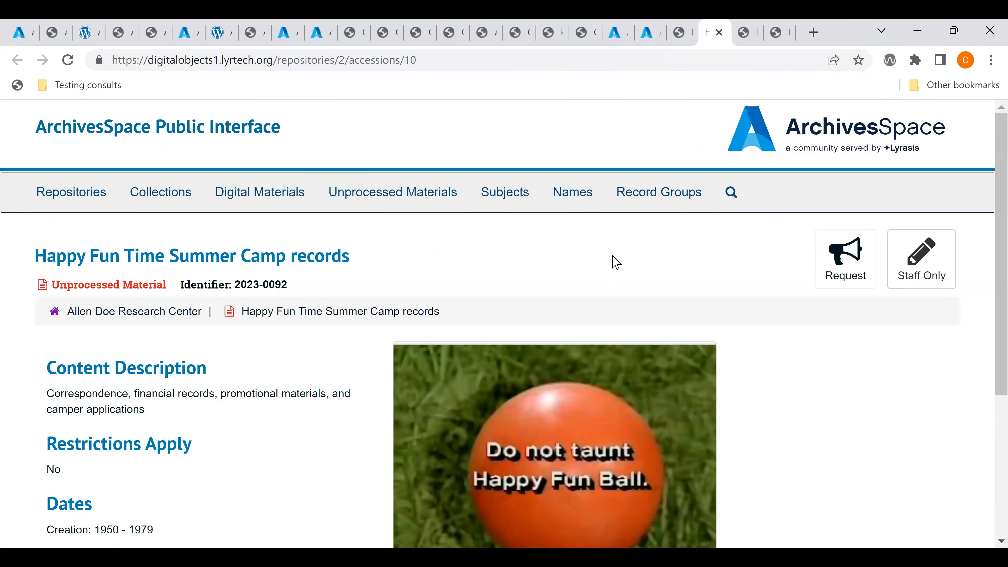
pyautogui.scroll(-5, 615, 261)
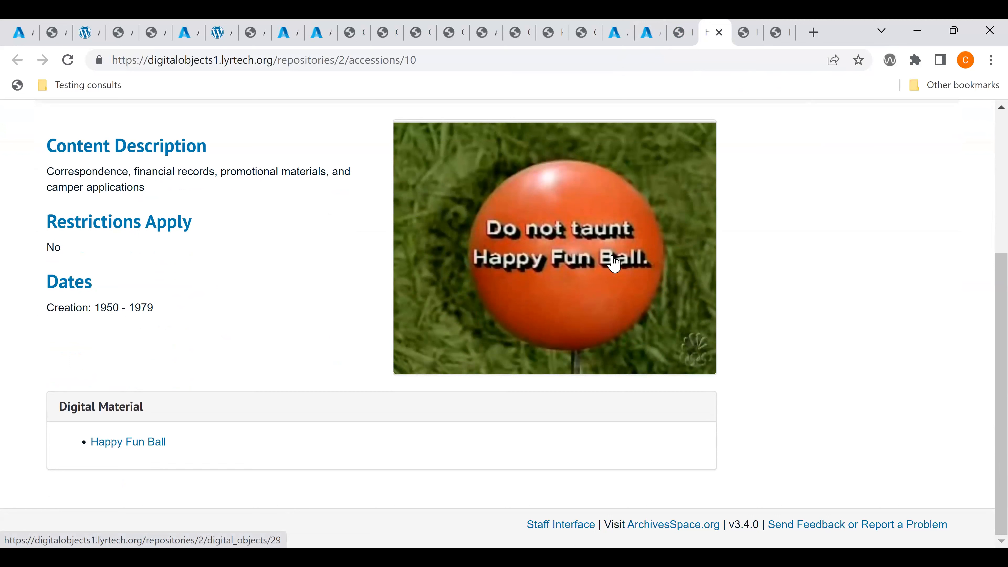
# Open the Happy Fun Ball digital object from the accession's image and examine its file versions and linked records.
pyautogui.click(591, 262)
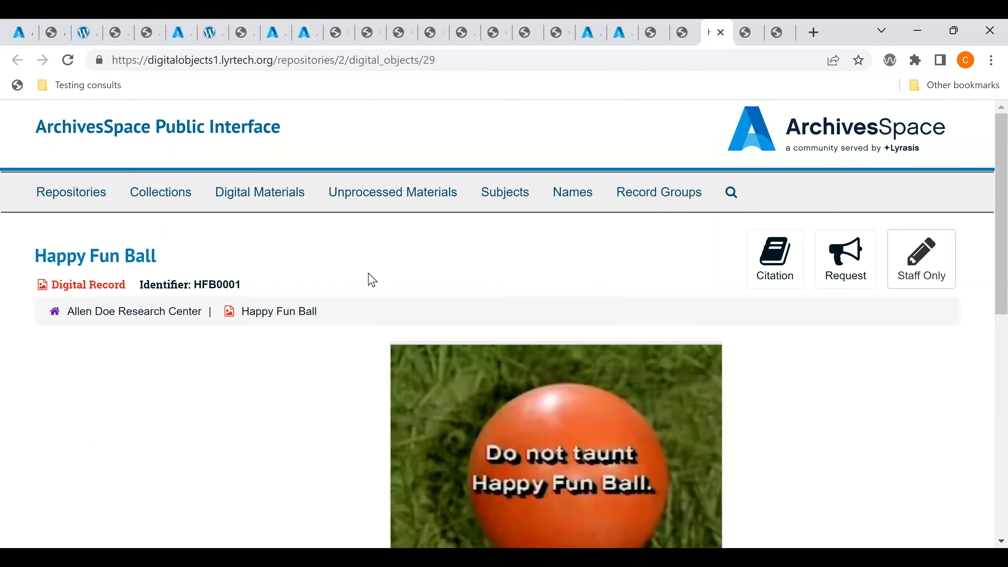
pyautogui.scroll(-4, 373, 280)
pyautogui.scroll(-5, 373, 280)
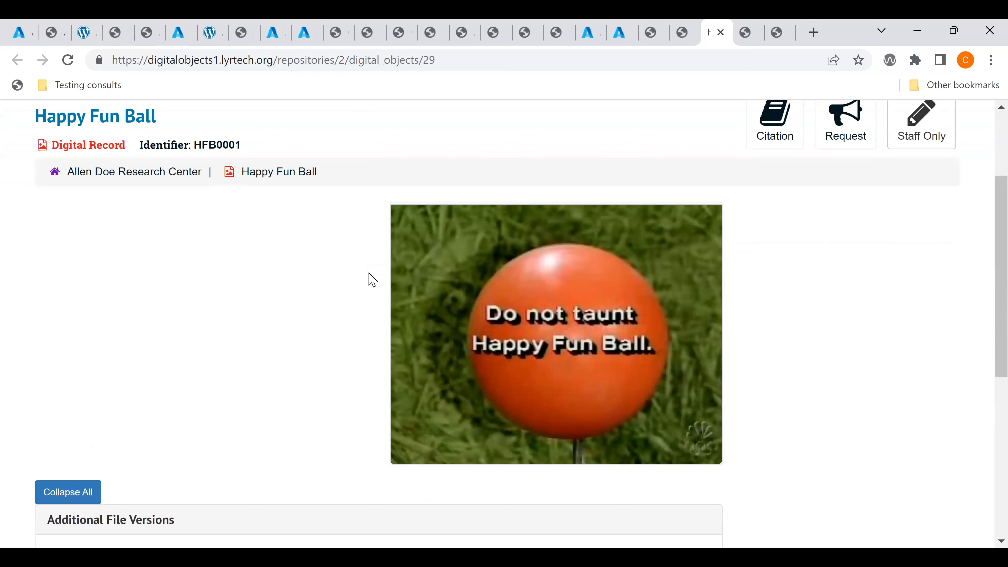
pyautogui.scroll(-1, 372, 279)
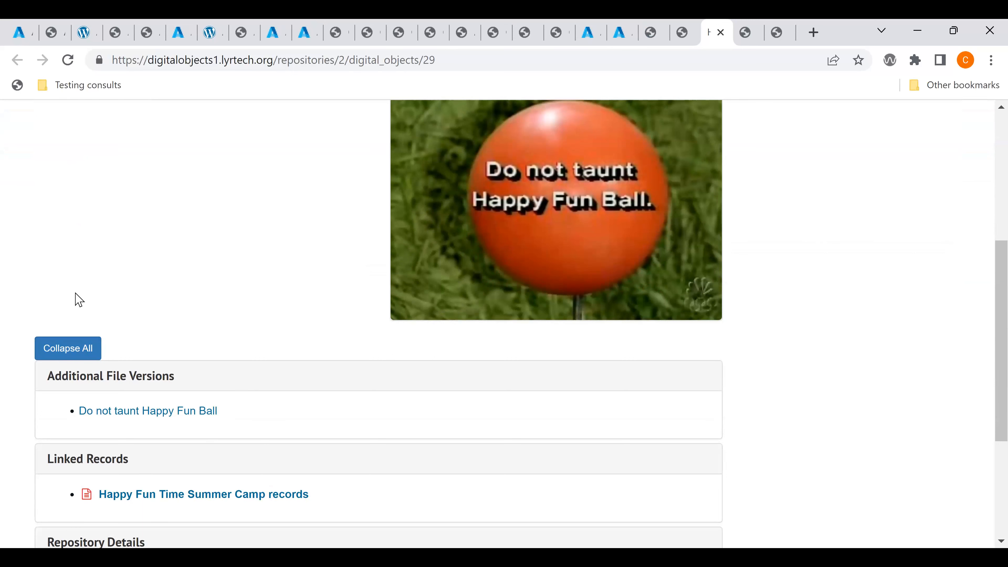
pyautogui.scroll(4, 79, 299)
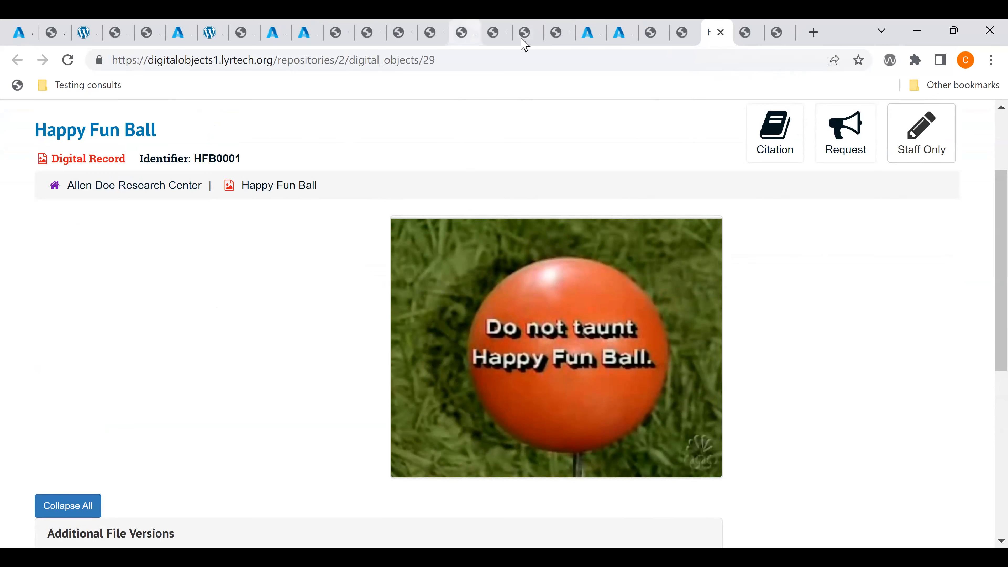
# Open the public interface's Digital Materials listing and examine which digital object records display thumbnails.
pyautogui.click(593, 34)
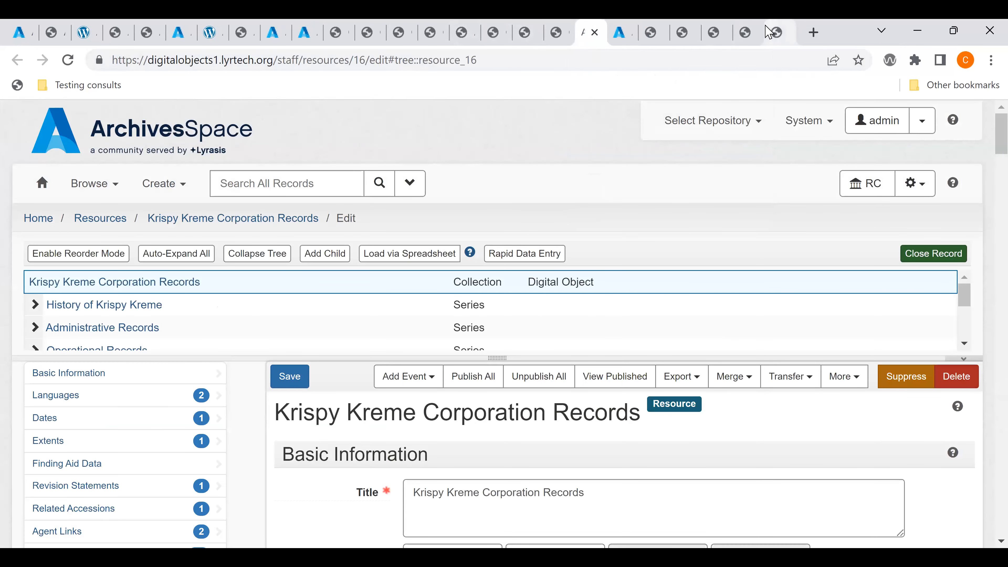
pyautogui.click(778, 32)
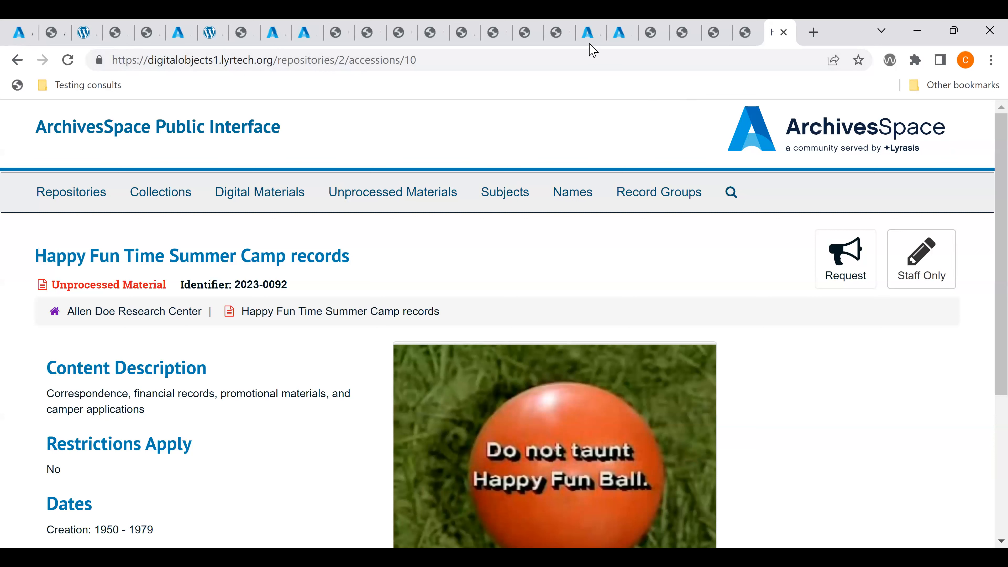
pyautogui.click(588, 63)
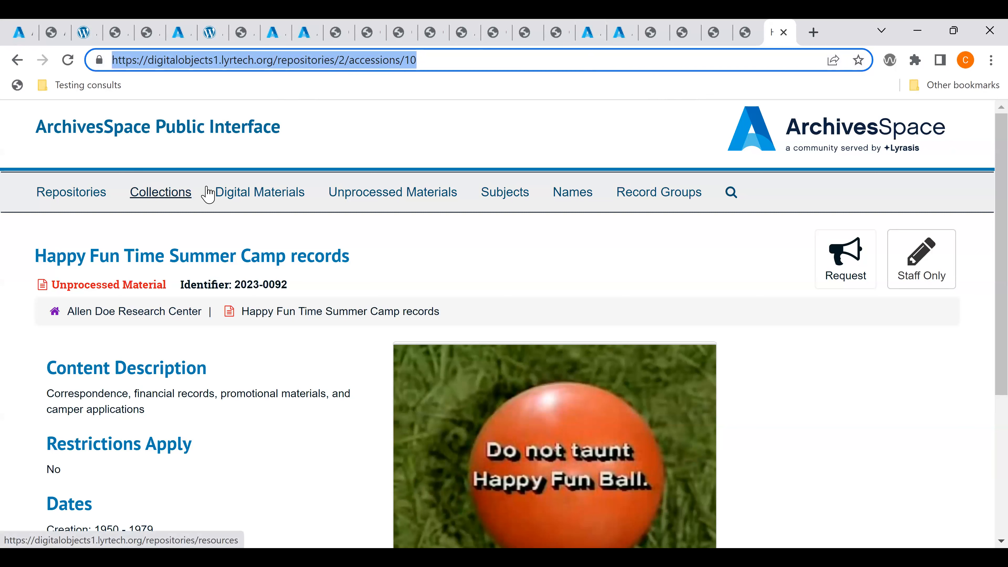
pyautogui.click(292, 193)
pyautogui.click(293, 194)
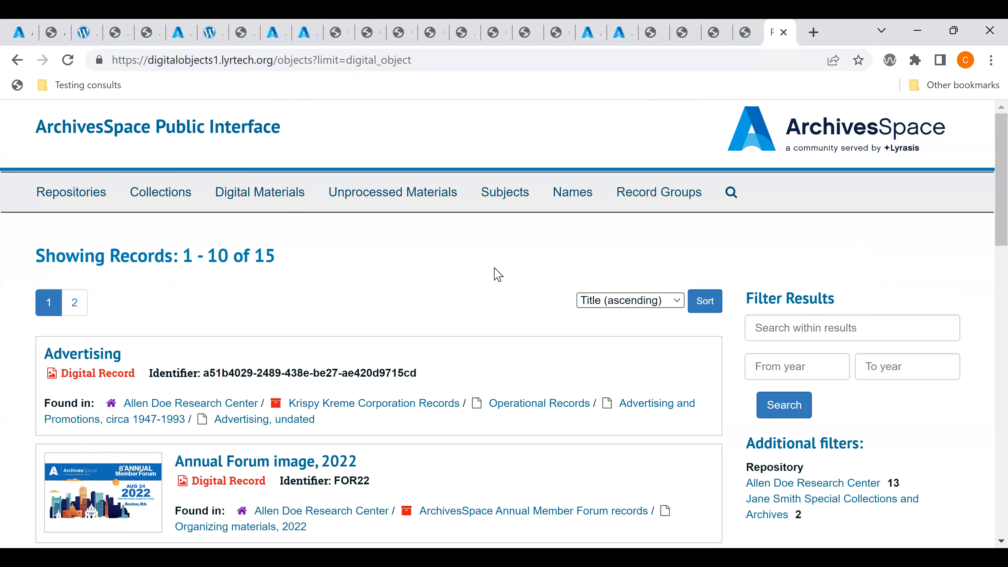
pyautogui.scroll(-2, 498, 274)
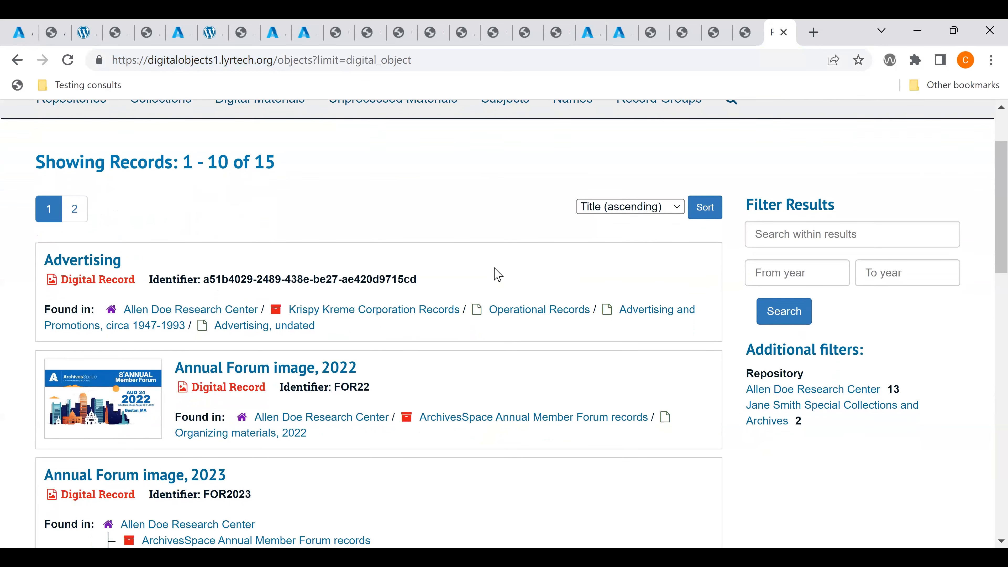
pyautogui.scroll(-1, 498, 274)
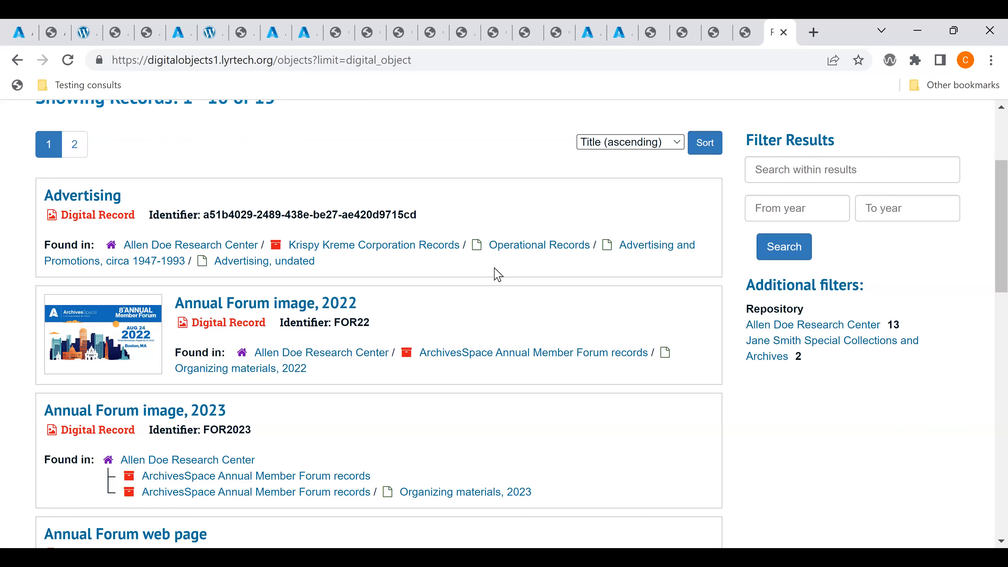
pyautogui.scroll(3, 497, 273)
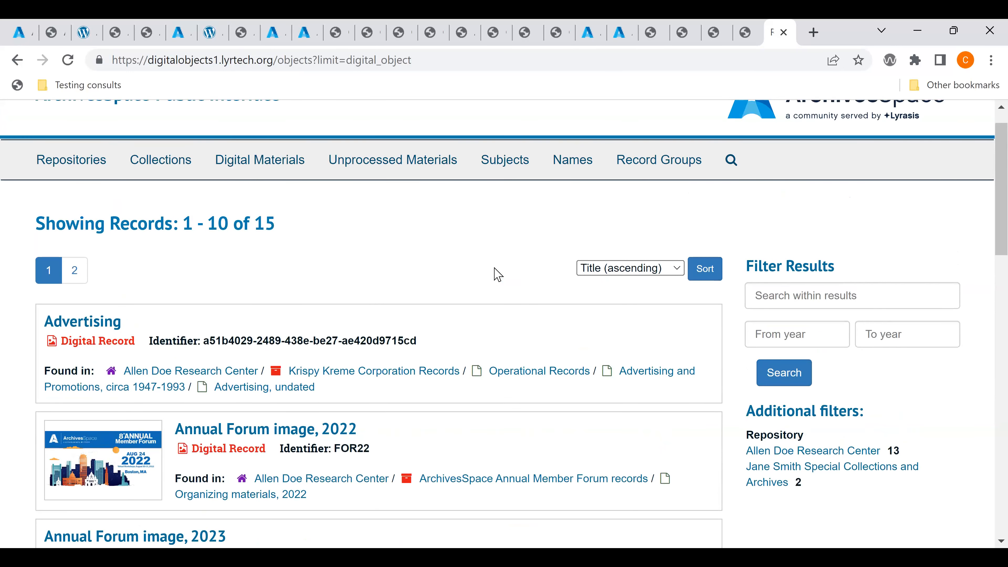
pyautogui.scroll(-1, 498, 274)
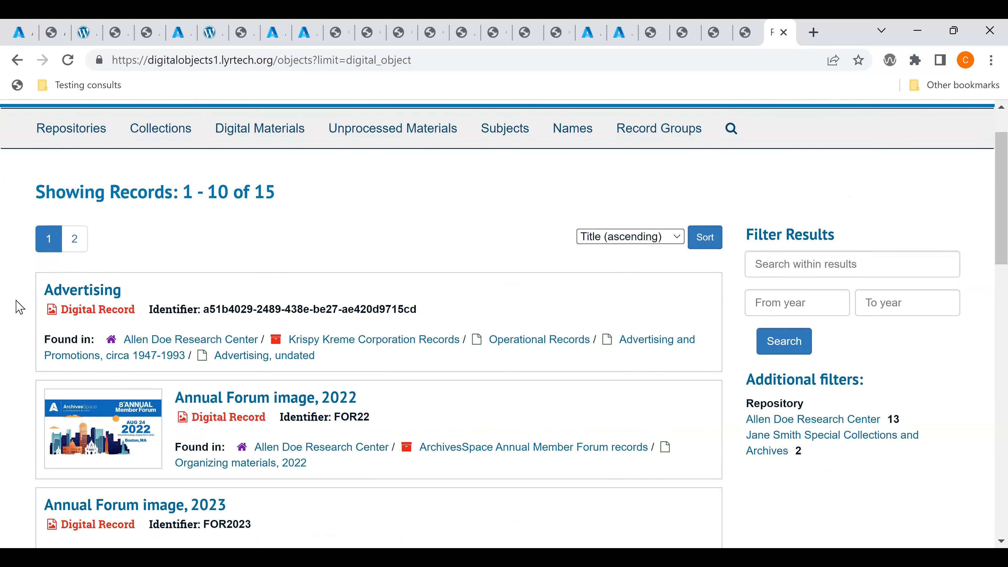
pyautogui.scroll(-4, 19, 306)
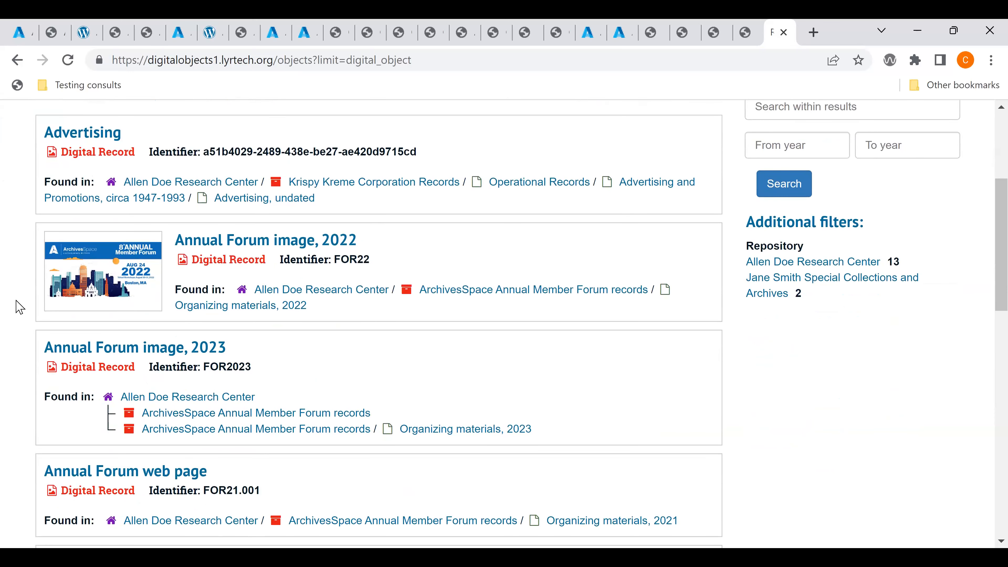
# Compare the Annual Forum digital objects with and without thumbnails in the public Digital Materials listing.
pyautogui.scroll(-4, 19, 306)
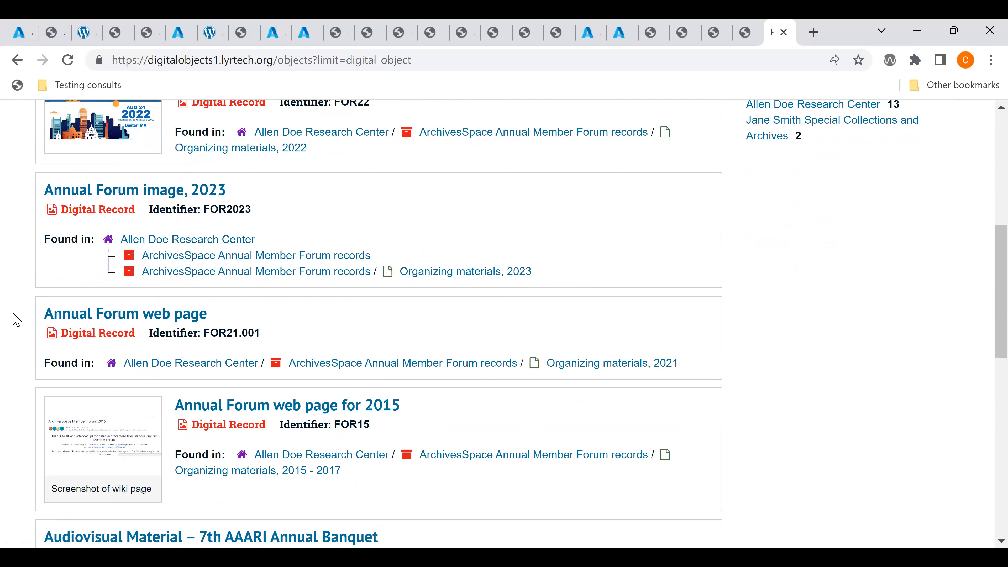
pyautogui.scroll(6, 15, 320)
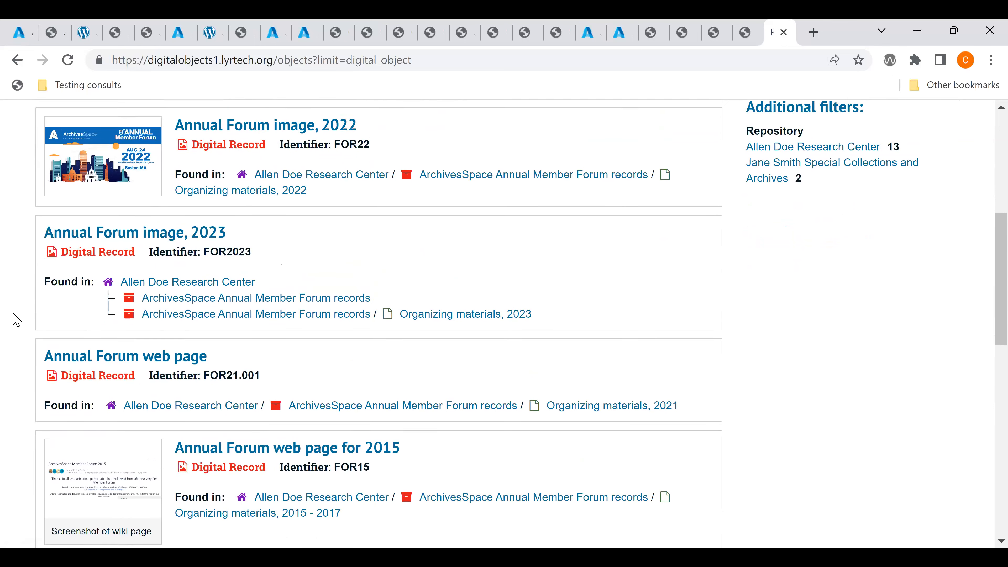
pyautogui.scroll(1, 16, 319)
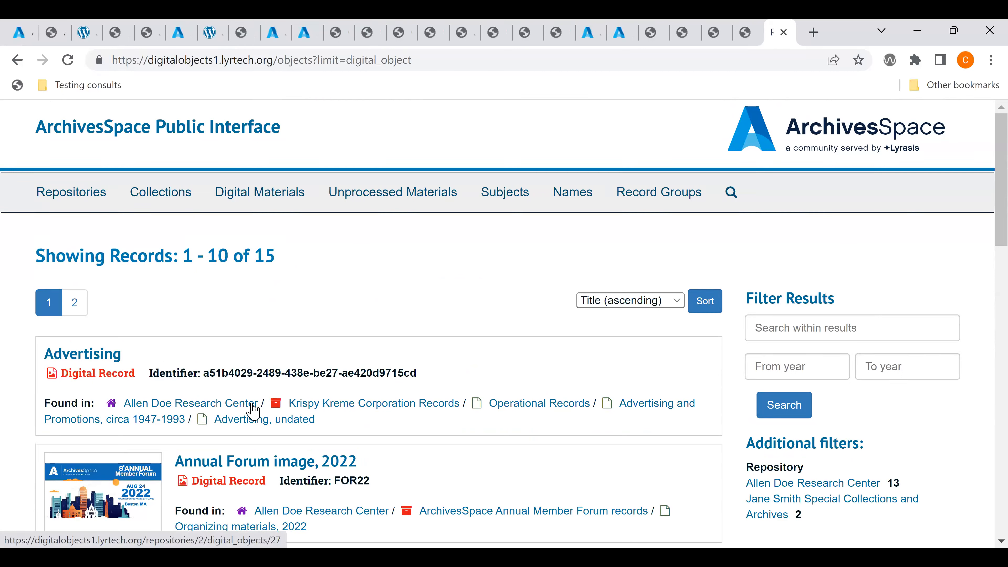
# Open the public Collections listing and examine which collection records display a representative thumbnail.
pyautogui.click(158, 194)
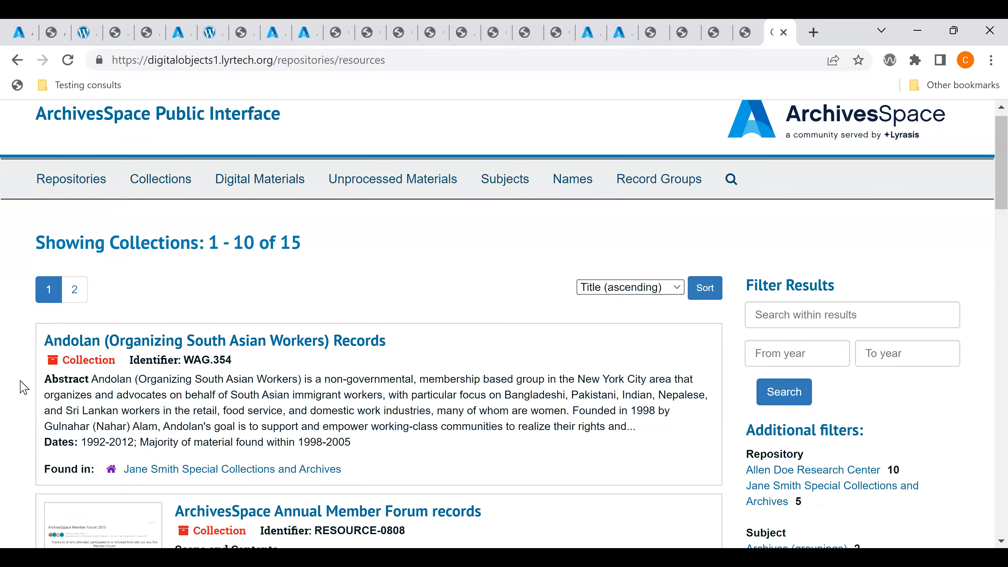
pyautogui.scroll(-5, 20, 382)
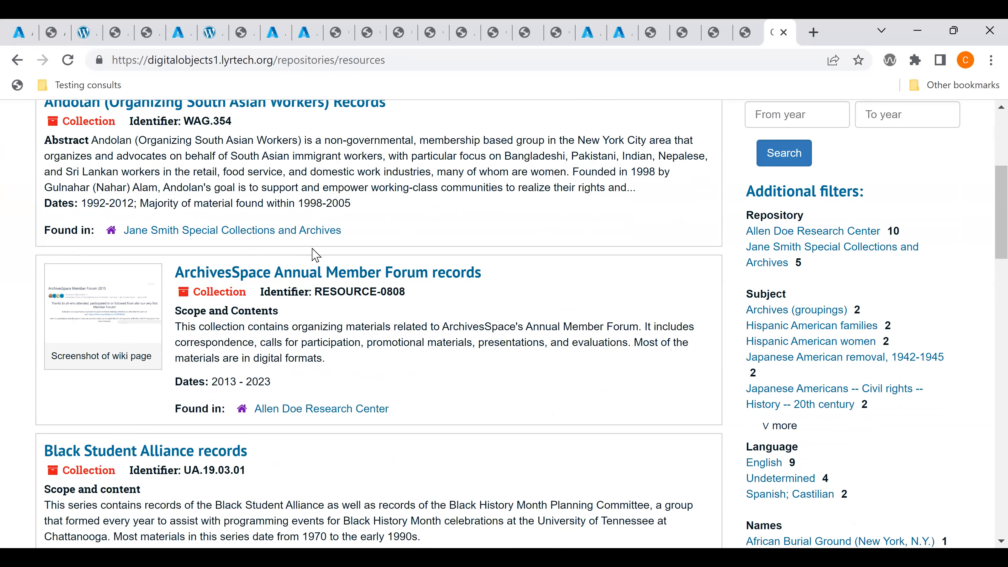
pyautogui.moveTo(743, 35)
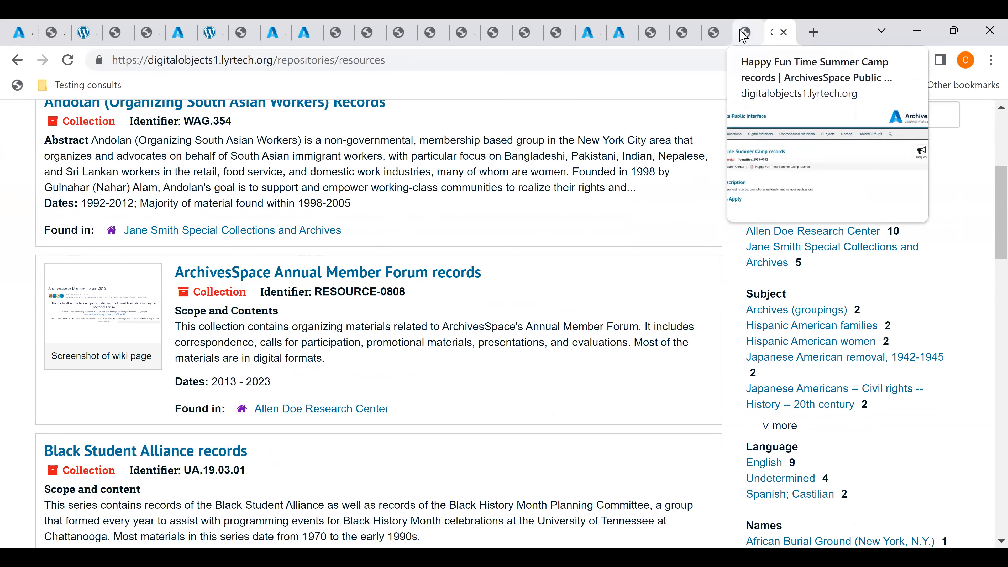
pyautogui.scroll(5, 674, 222)
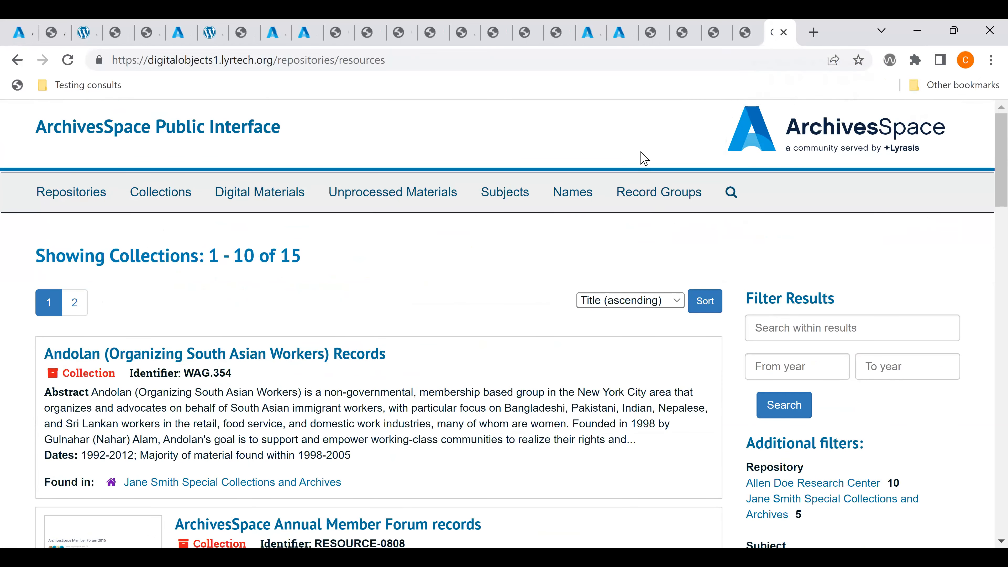
pyautogui.press('pagedown')
pyautogui.press('pagedown')
pyautogui.press('pagedown')
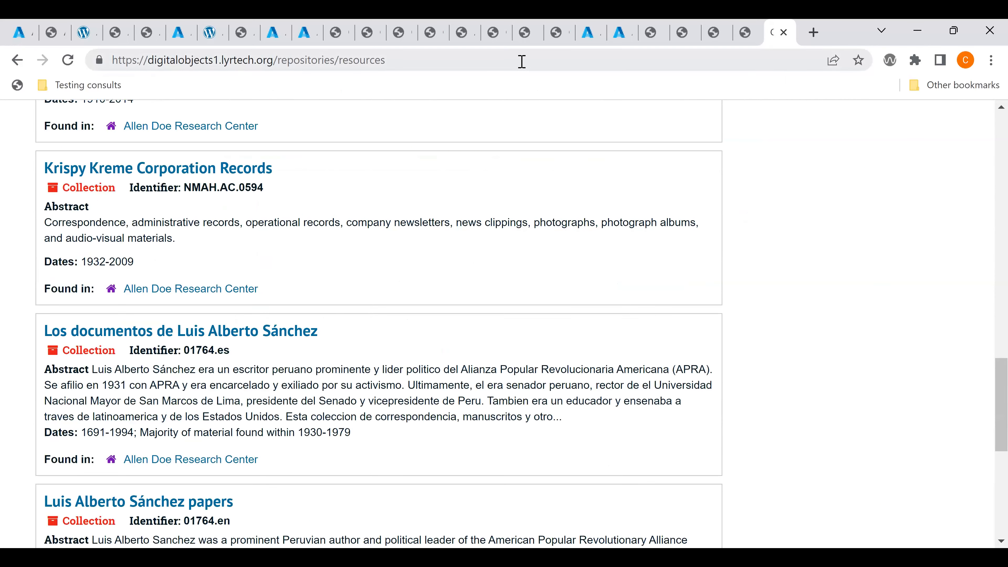
pyautogui.scroll(-5, 648, 293)
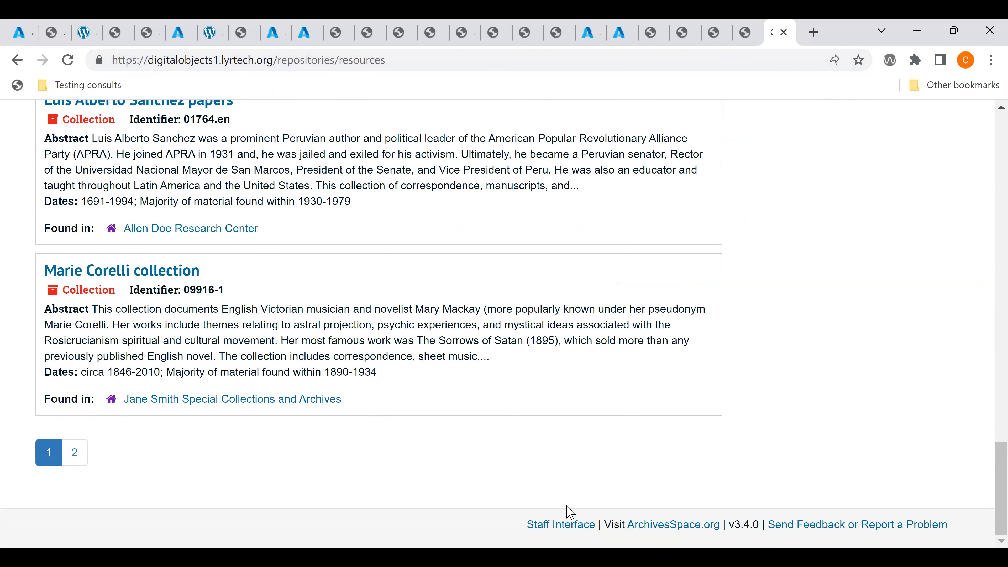
# Switch to the staff interface, open the admin user's repository preferences and examine the Accession Browse Columns settings.
pyautogui.click(571, 528)
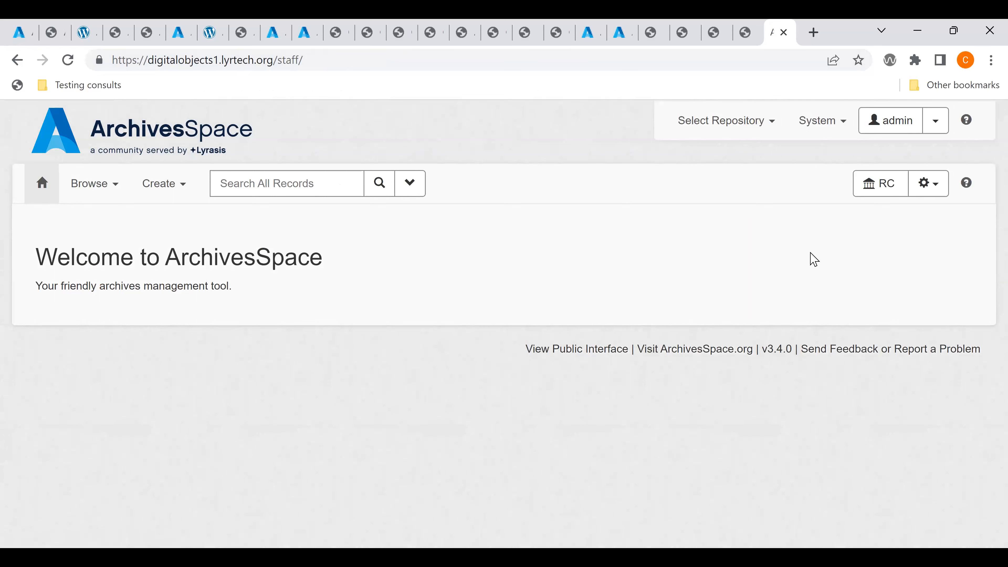
pyautogui.click(935, 123)
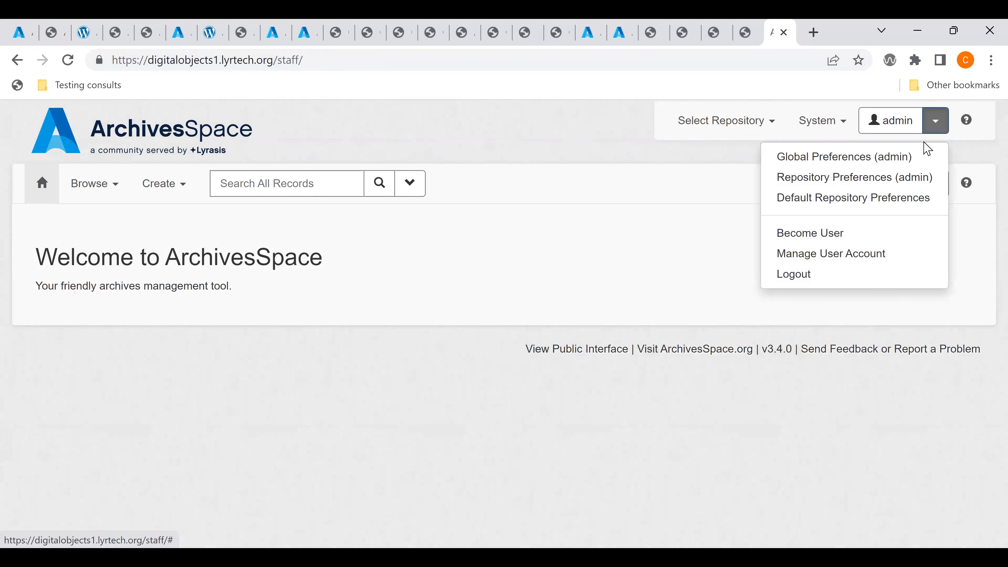
pyautogui.click(907, 186)
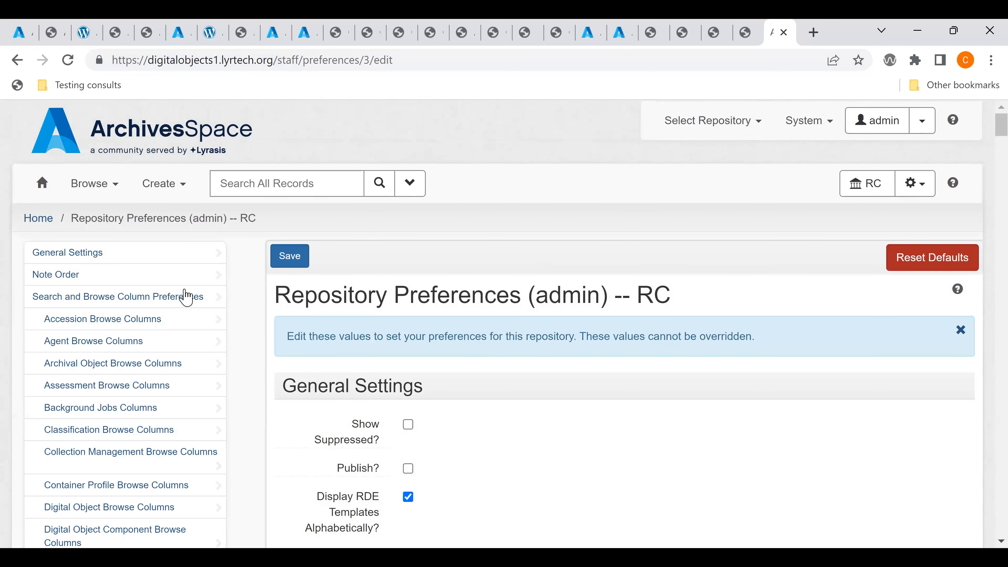
pyautogui.click(158, 322)
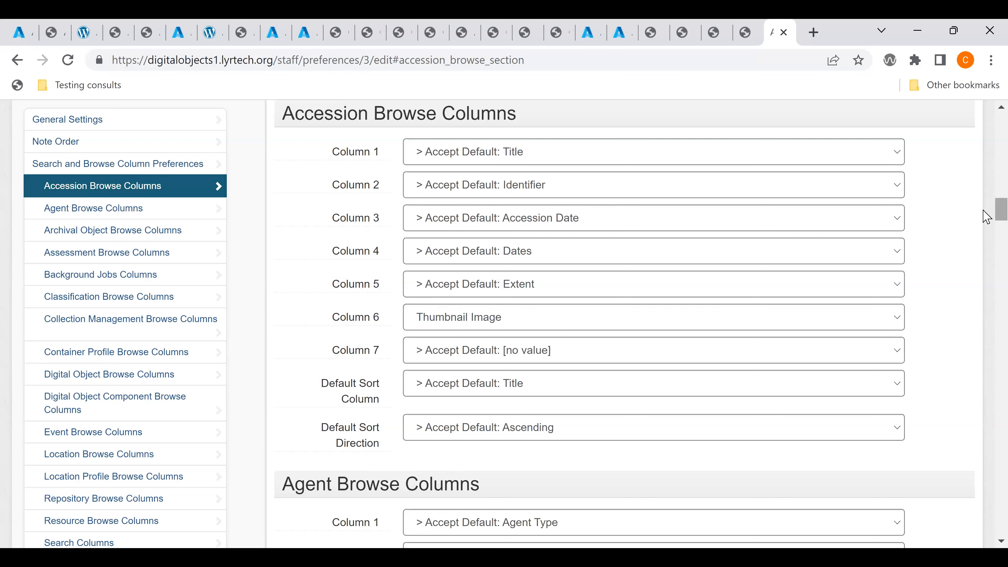
pyautogui.moveTo(986, 216); pyautogui.dragTo(986, 107)
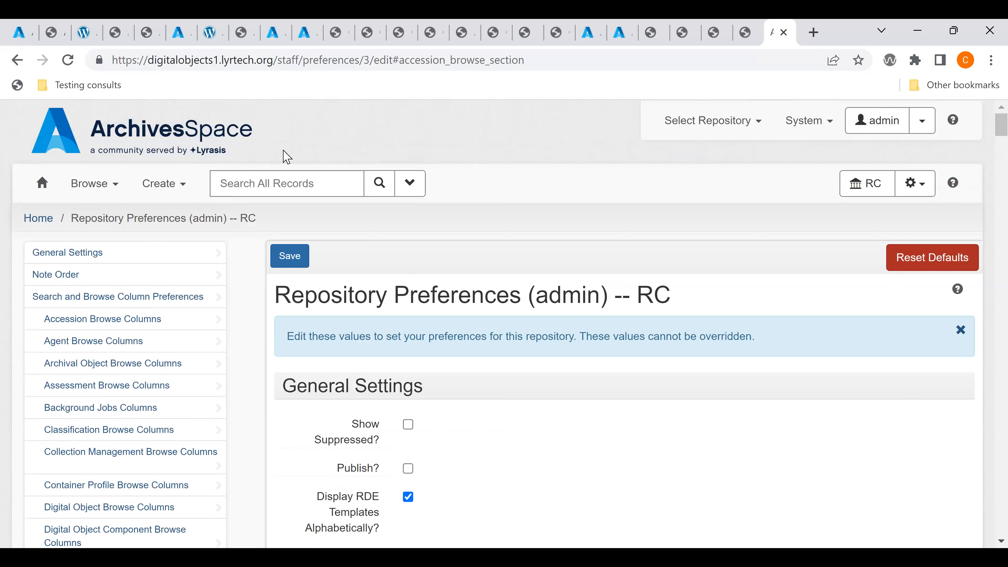
# Browse the staff accessions list and examine its Thumbnail Image column.
pyautogui.click(98, 186)
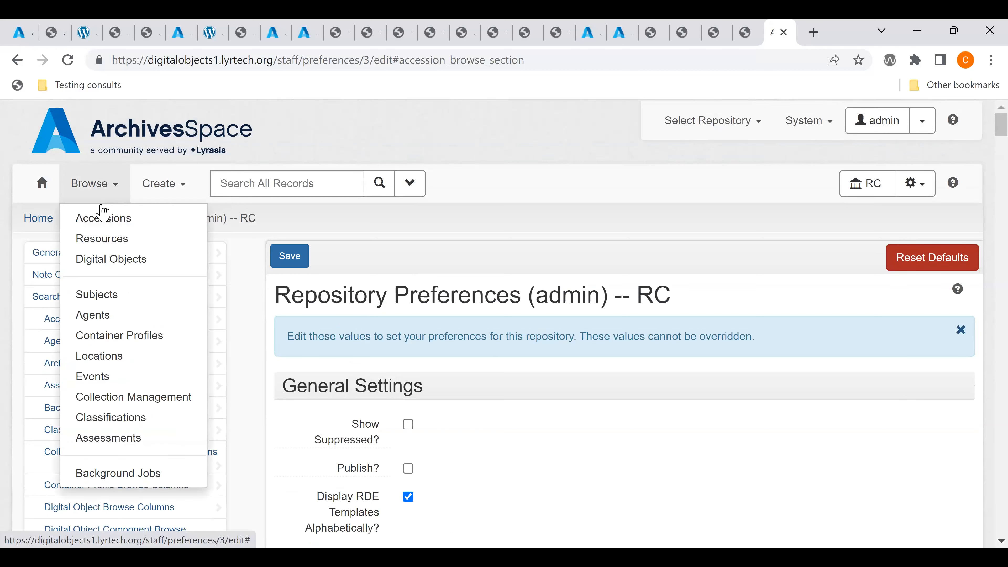
pyautogui.click(113, 222)
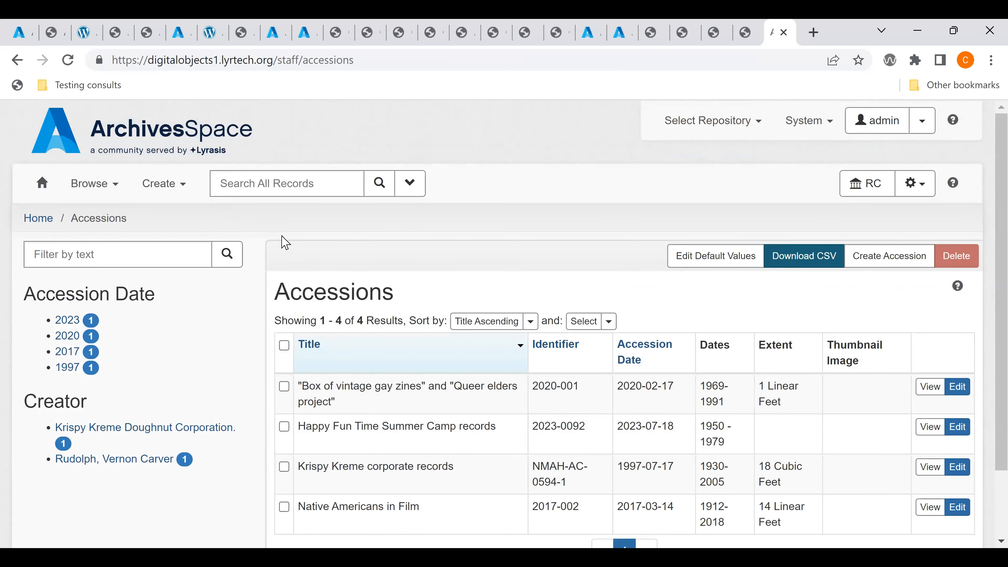
pyautogui.scroll(-3, 285, 242)
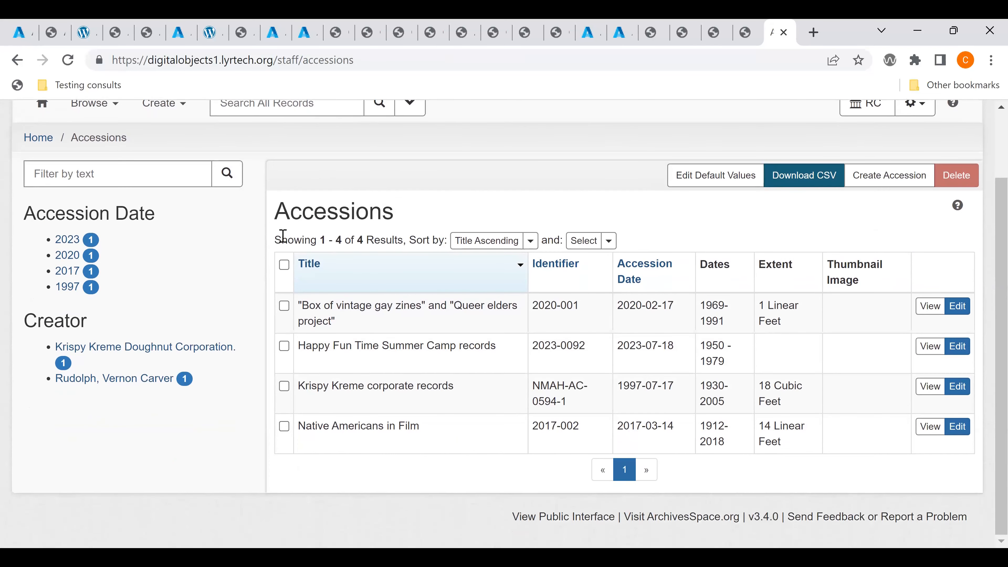
pyautogui.scroll(2, 283, 235)
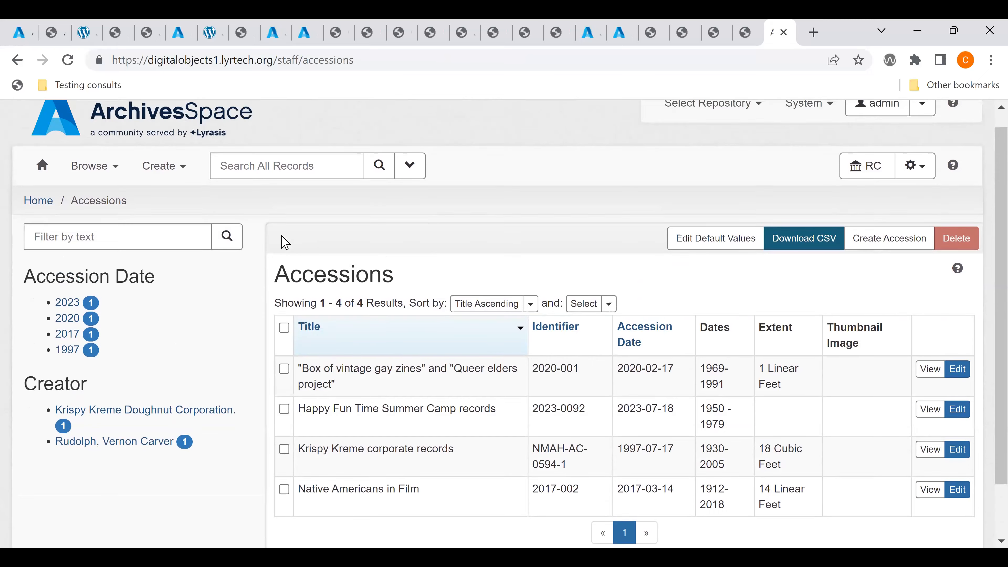
pyautogui.scroll(-2, 285, 242)
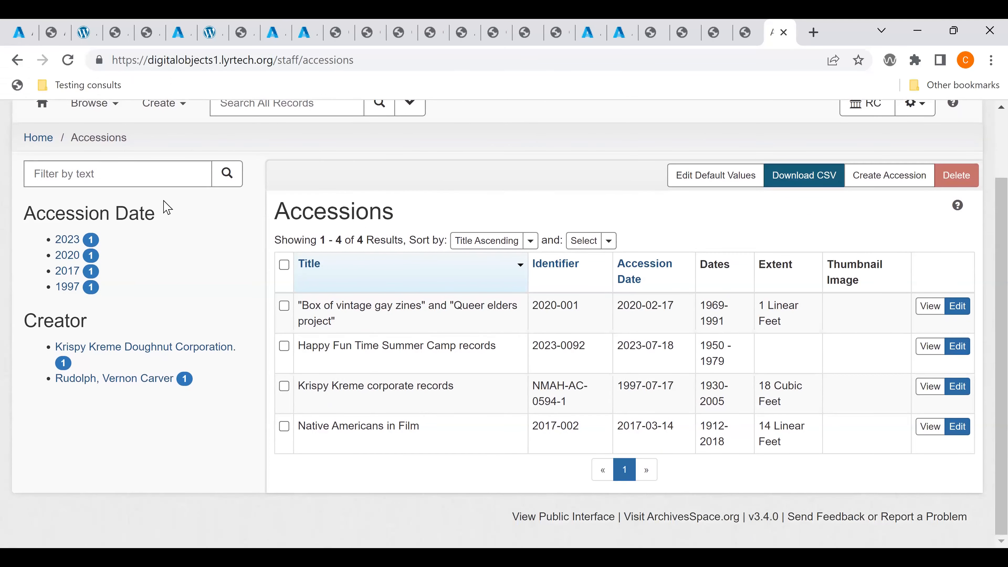
# Edit the Happy Fun Time Summer Camp records accession, make its Happy Fun Ball instance representative and save the accession.
pyautogui.click(961, 345)
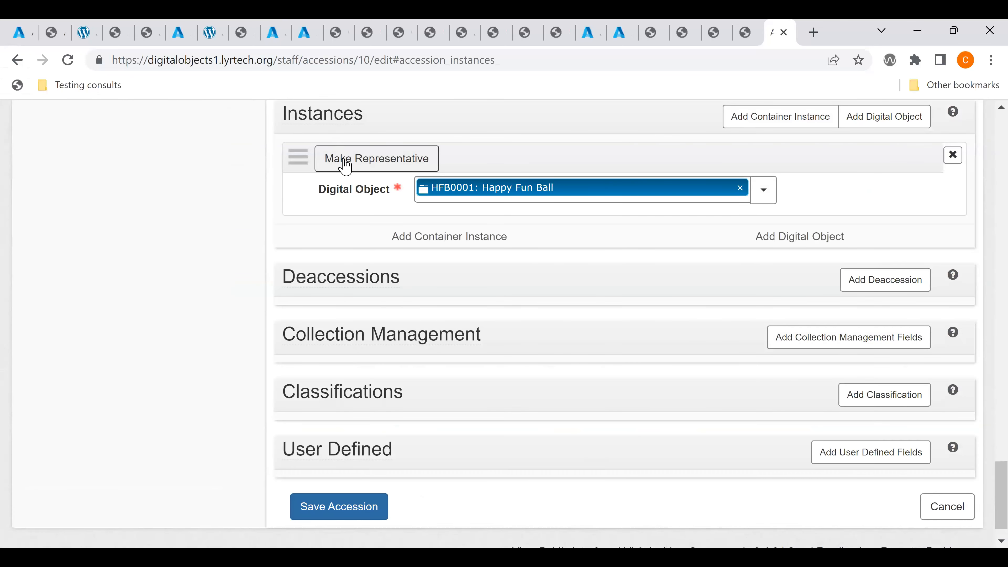
pyautogui.click(345, 165)
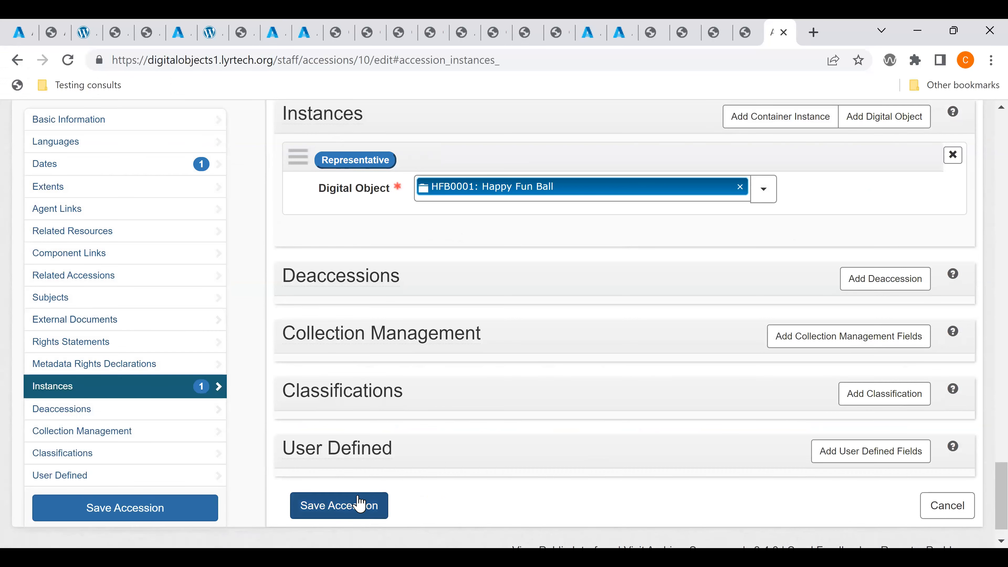
pyautogui.click(359, 504)
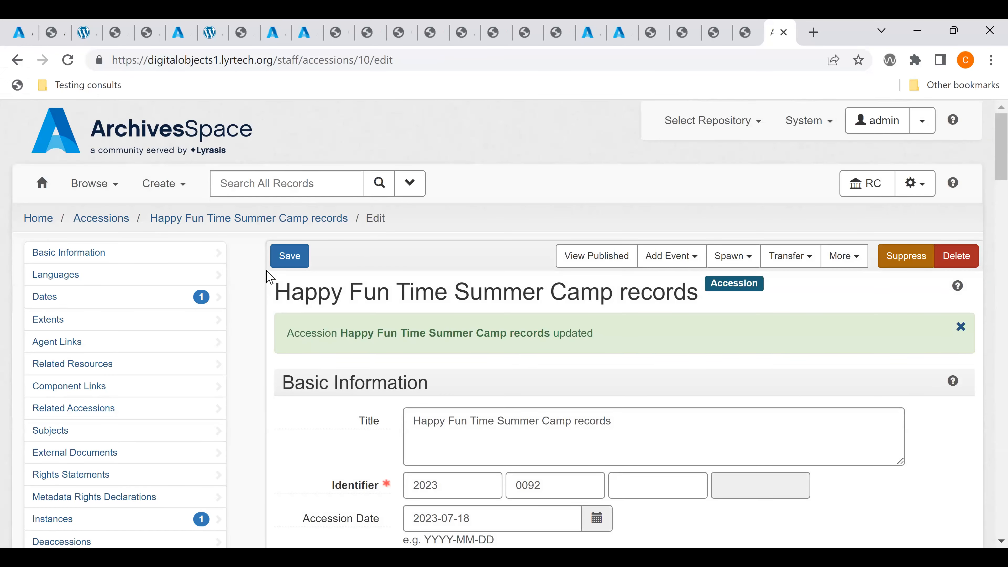
# Return to the accessions list and check the Thumbnail Image column for the Happy Fun Time Summer Camp records.
pyautogui.click(121, 221)
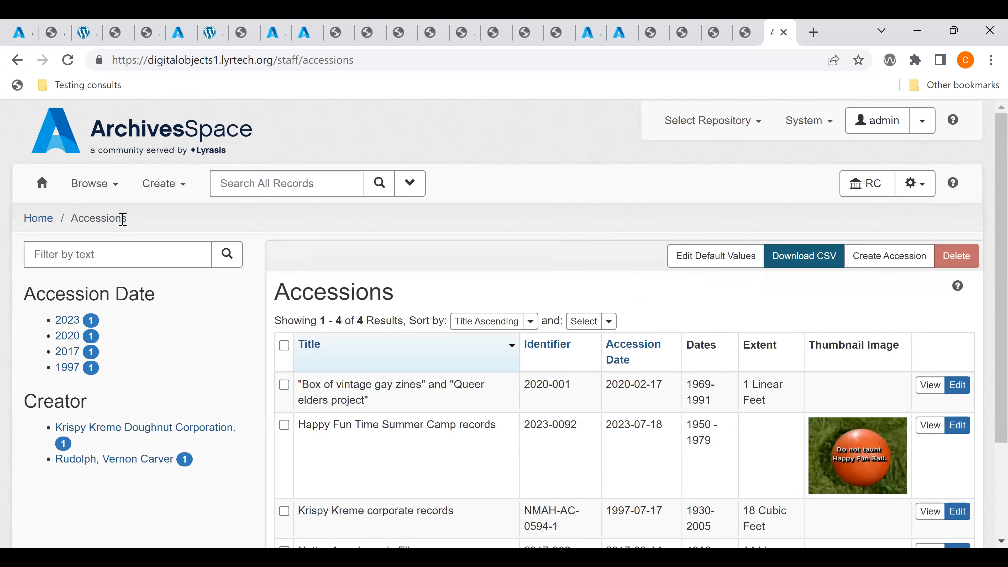
pyautogui.scroll(-1, 123, 219)
pyautogui.scroll(-3, 123, 220)
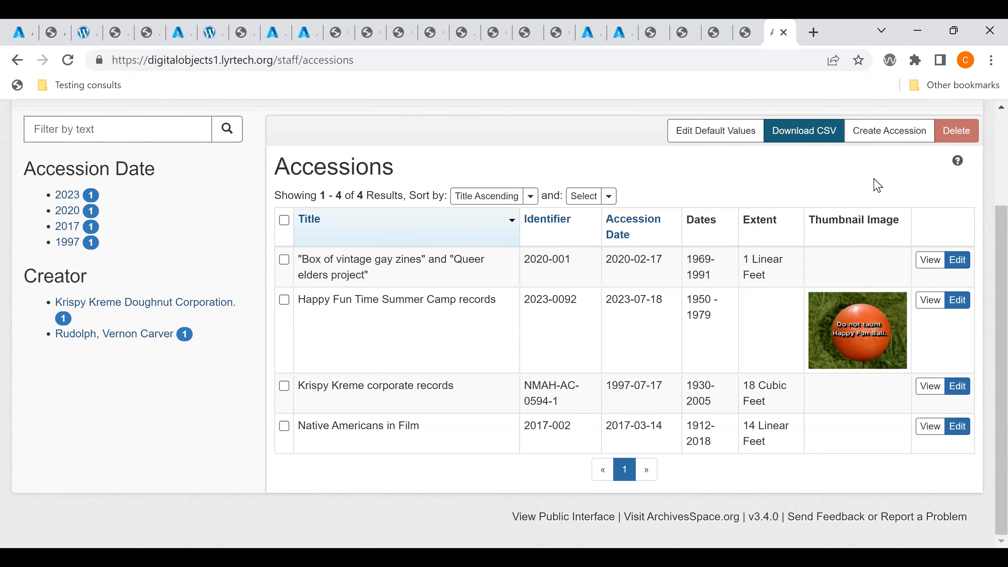
pyautogui.scroll(3, 877, 184)
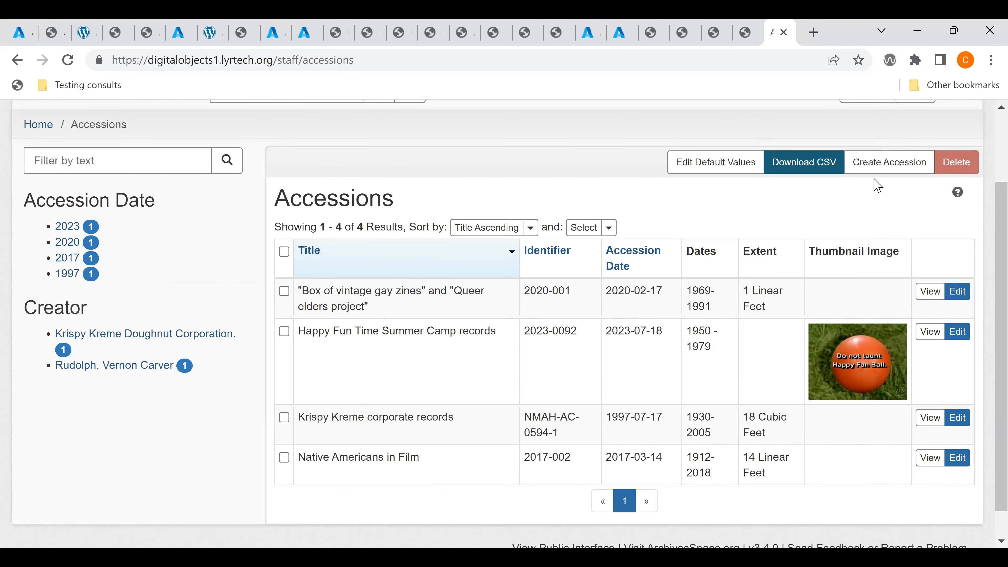
pyautogui.click(875, 186)
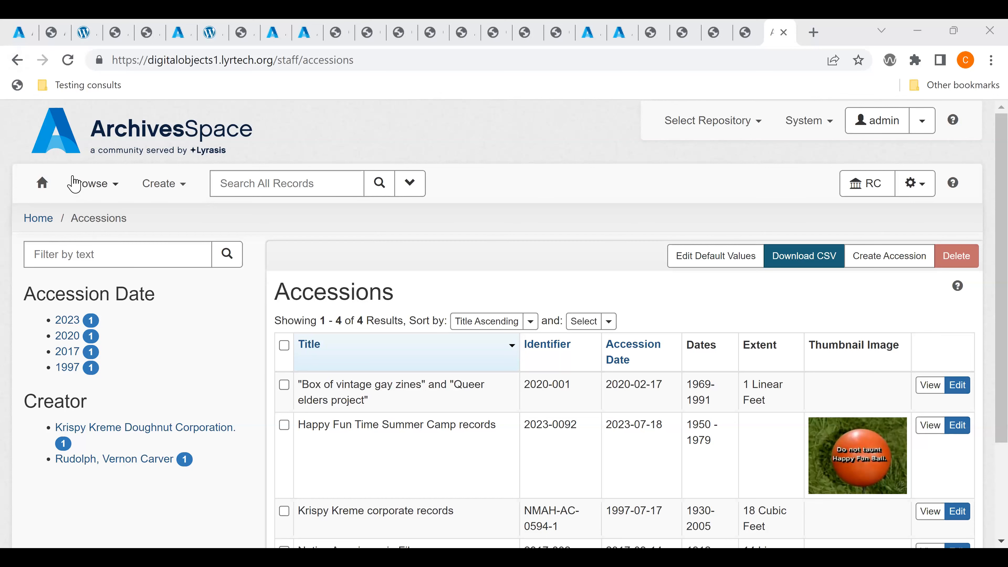
# Browse the staff digital objects with components included and examine the Found in and Thumbnail Image columns.
pyautogui.click(86, 186)
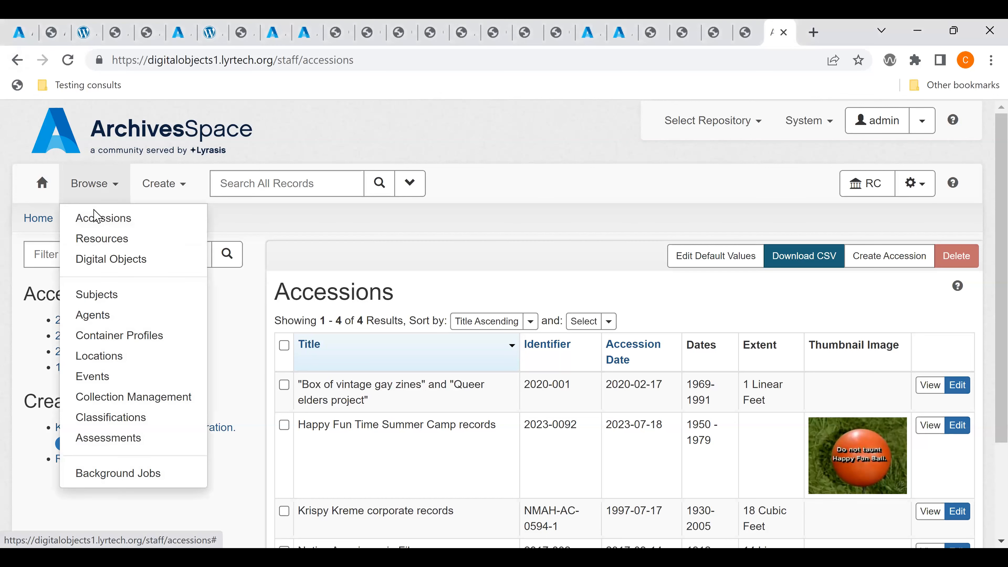
pyautogui.click(121, 270)
pyautogui.click(30, 258)
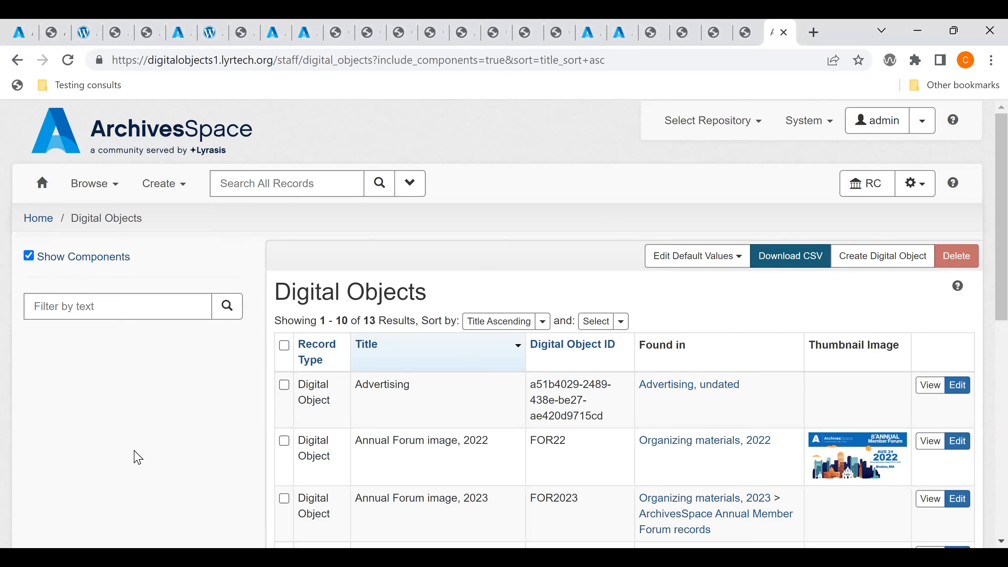
pyautogui.scroll(-3, 138, 457)
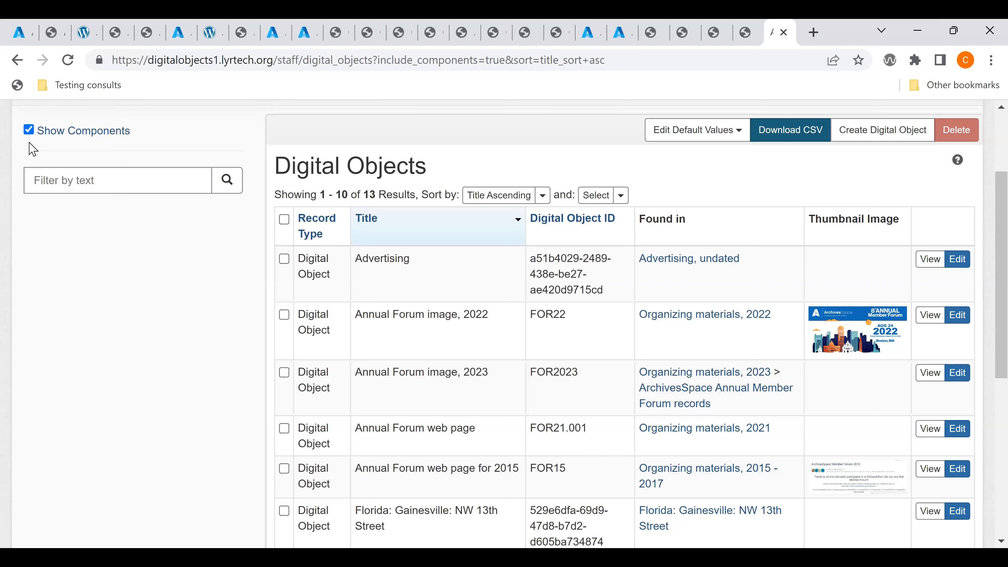
# Toggle the display of components in the Digital Objects list to compare the columns in both views.
pyautogui.click(27, 133)
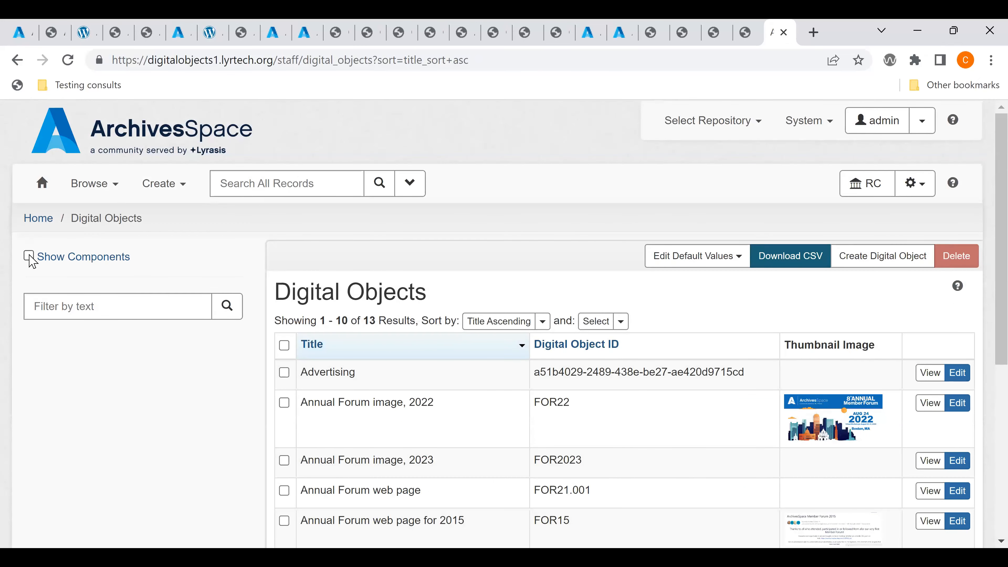
pyautogui.click(29, 257)
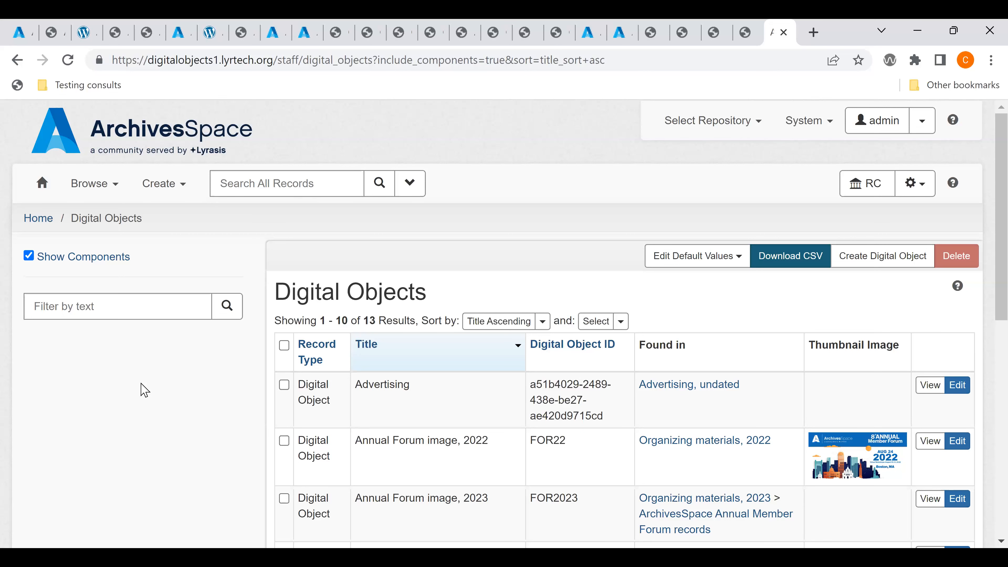
pyautogui.click(31, 256)
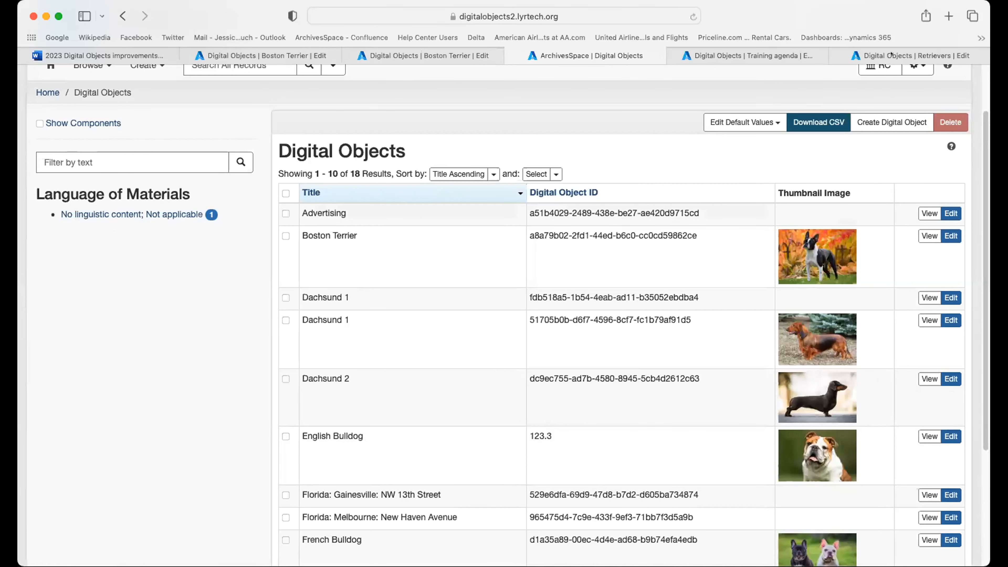
# Examine which records have thumbnails in the Digital Objects list of the digitalobjects2 site.
pyautogui.scroll(1, 669, 332)
pyautogui.scroll(-1, 669, 332)
pyautogui.scroll(1, 669, 333)
pyautogui.scroll(-2, 668, 332)
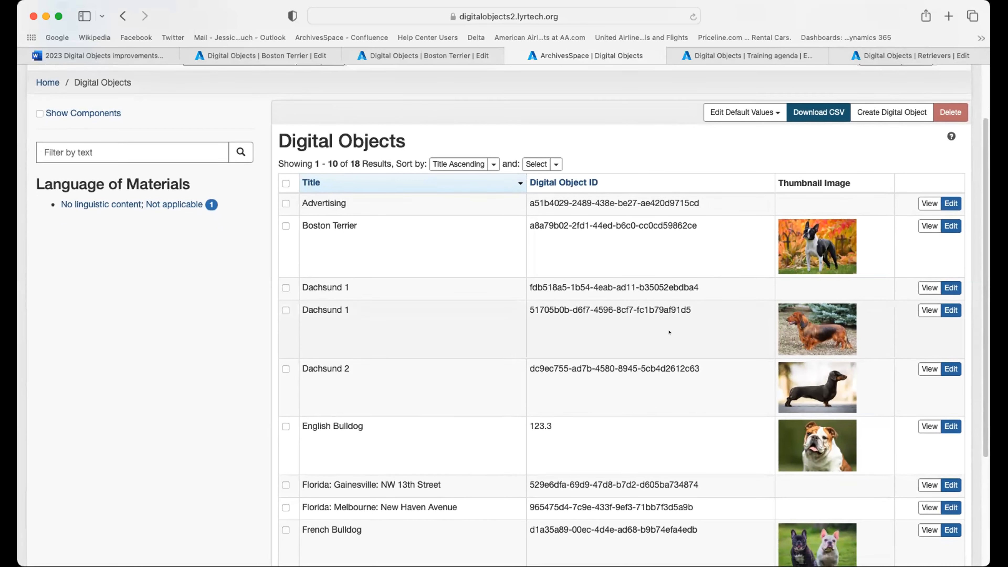
pyautogui.scroll(-2, 669, 333)
pyautogui.scroll(4, 669, 333)
pyautogui.scroll(-4, 669, 332)
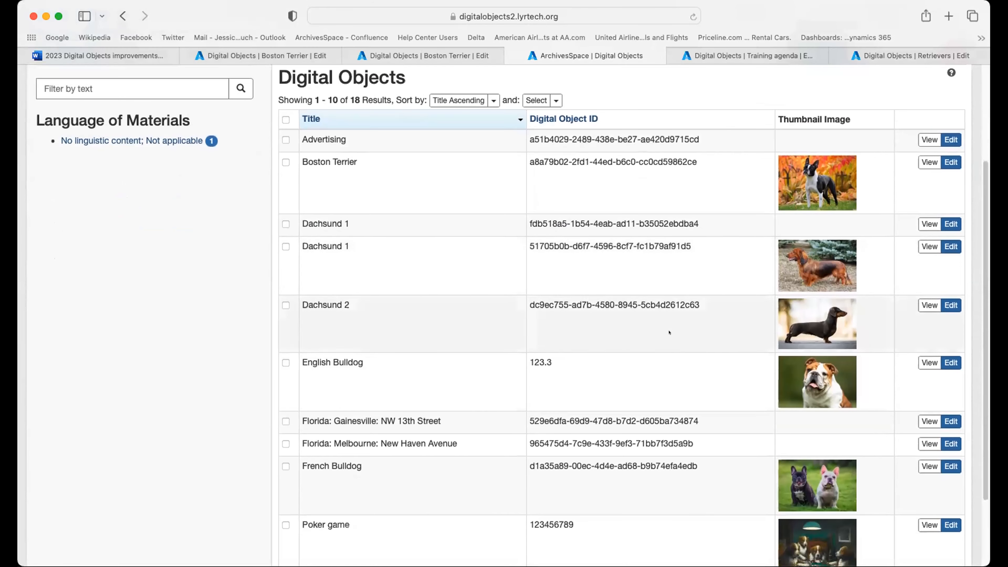
pyautogui.scroll(2, 668, 333)
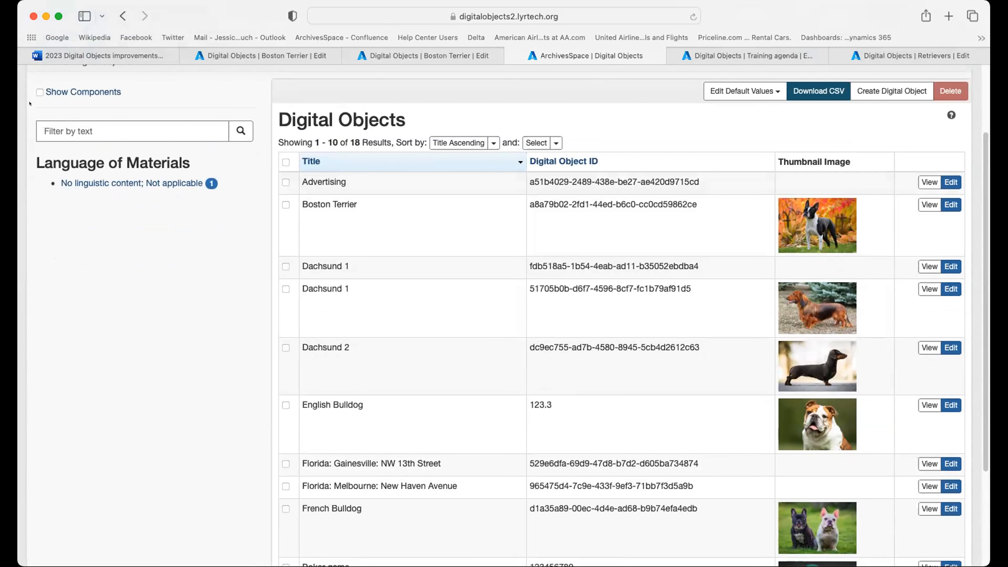
# Include components in the Digital Objects list and compare the Found in and Thumbnail Image columns across the records.
pyautogui.click(40, 92)
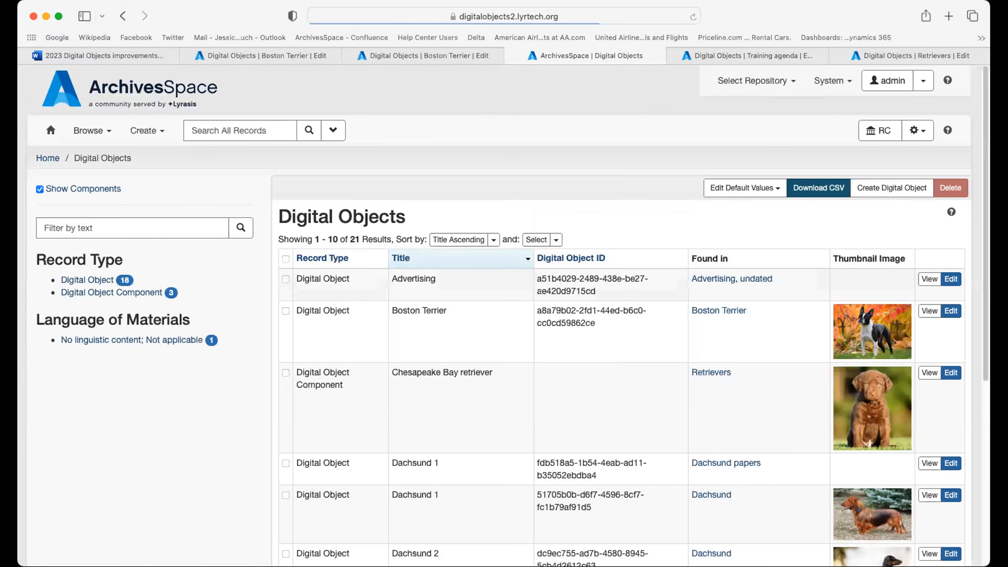
pyautogui.scroll(-3, 541, 292)
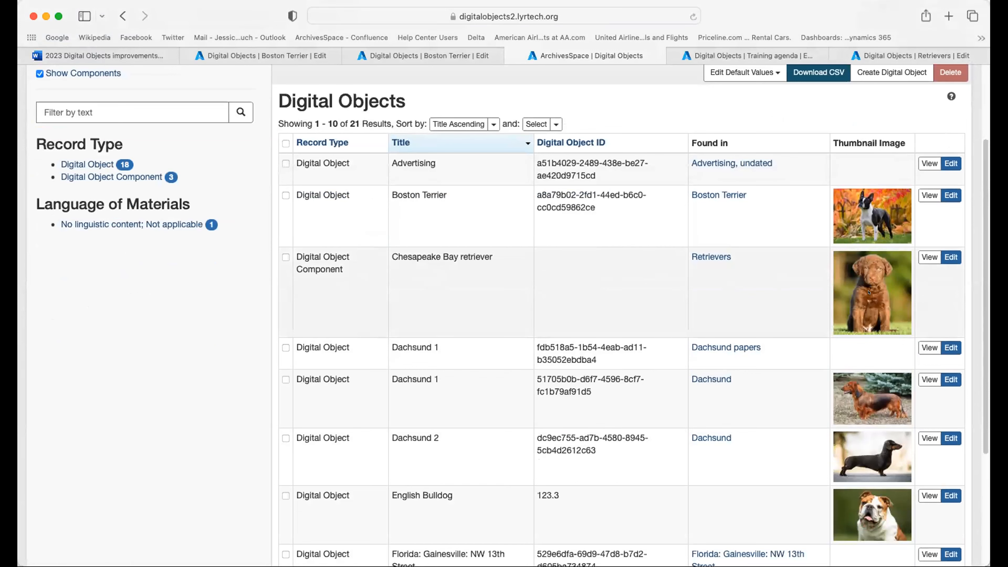
pyautogui.scroll(-4, 868, 285)
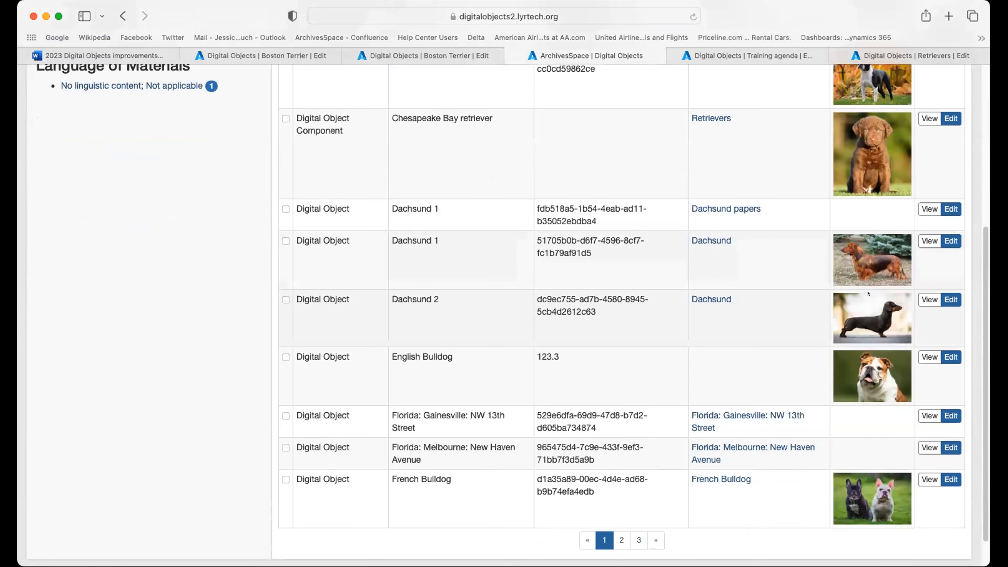
pyautogui.scroll(3, 868, 293)
pyautogui.scroll(5, 710, 273)
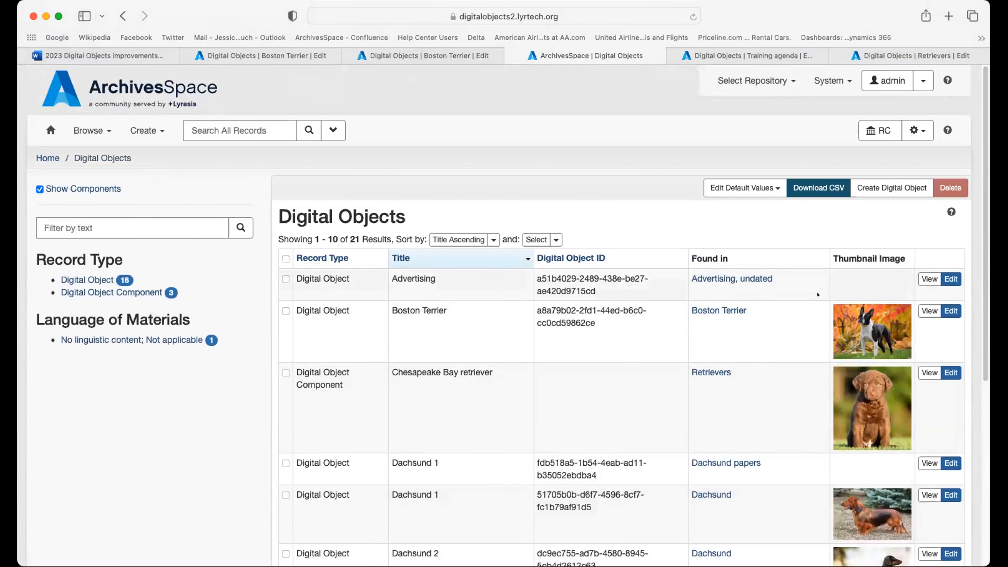
# Close the Digital Objects list and switch to the 2023 Digital Objects improvements document in Word to read scenario 1.
pyautogui.click(511, 55)
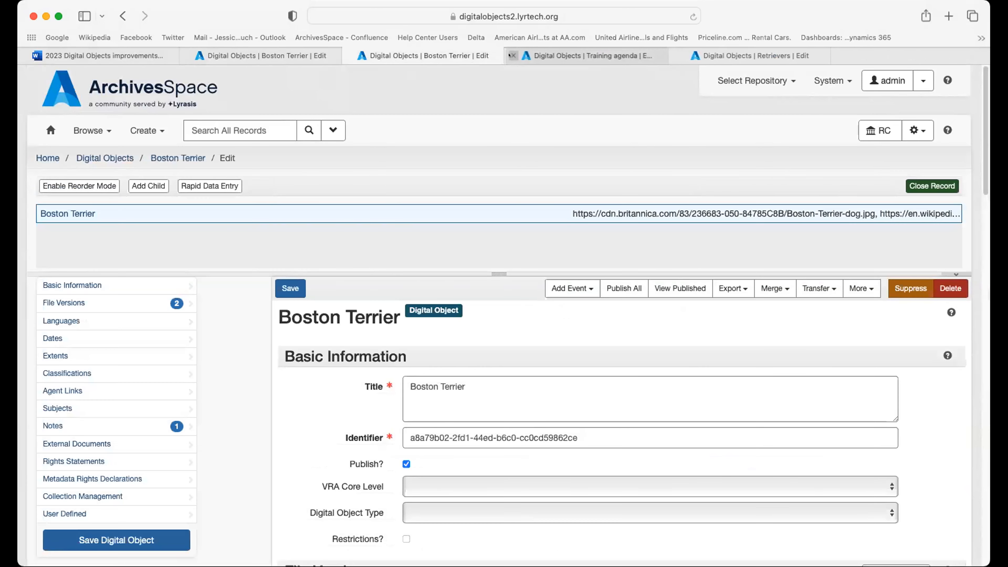
pyautogui.click(91, 55)
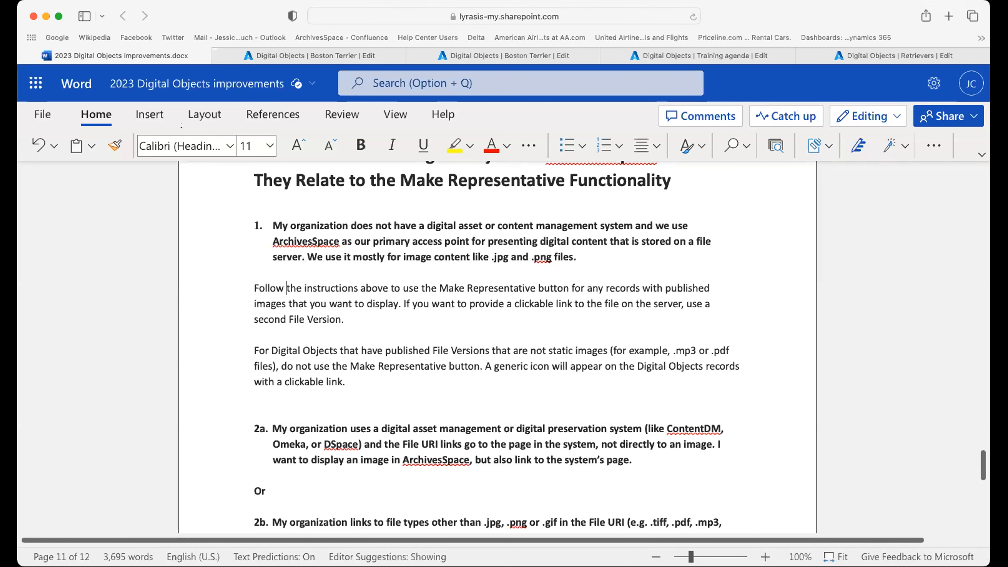
# In the Boston Terrier digital object, make the Boston-Terrier-dog.jpg file version representative.
pyautogui.click(481, 55)
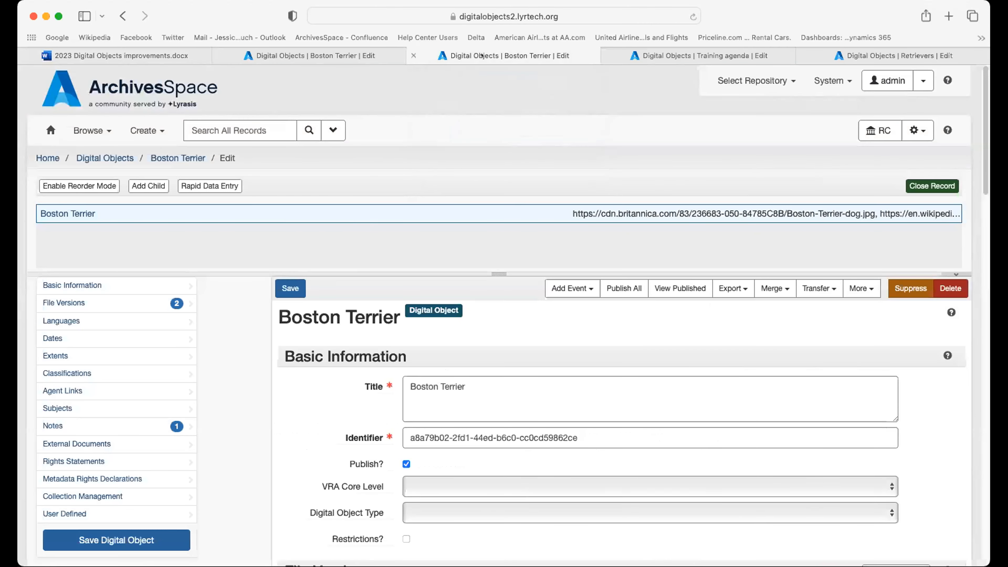
pyautogui.scroll(-1, 439, 302)
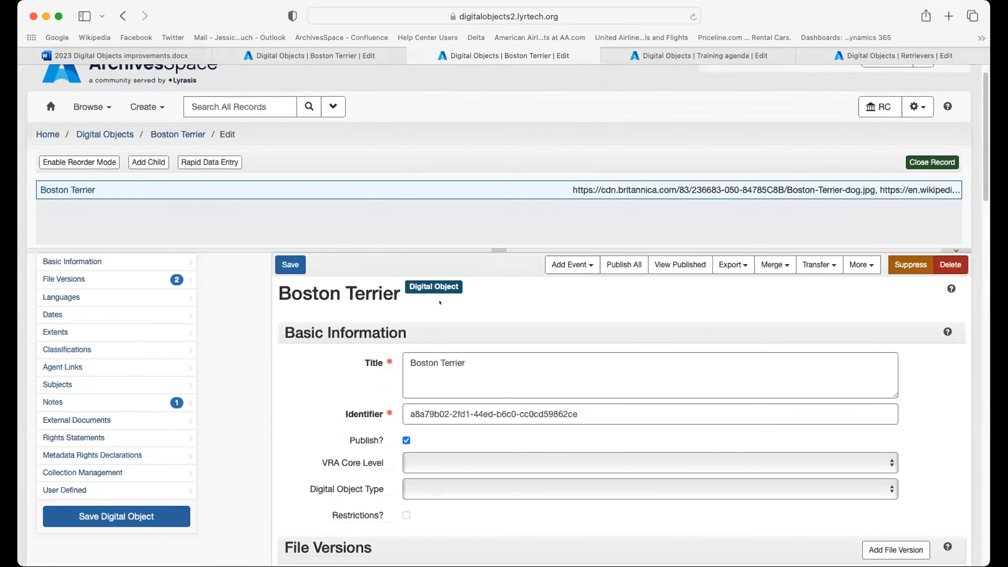
pyautogui.scroll(-3, 440, 303)
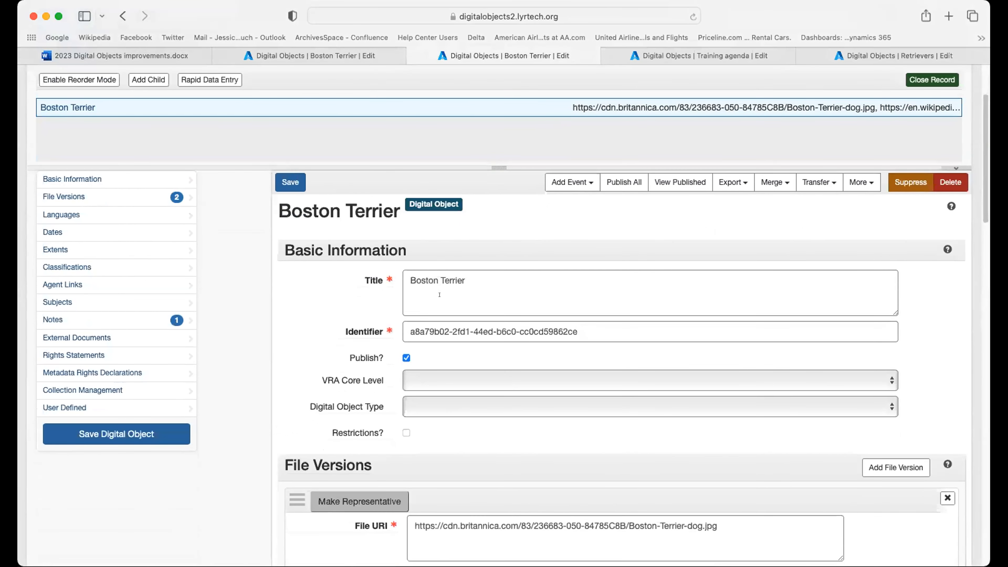
pyautogui.scroll(-1, 439, 294)
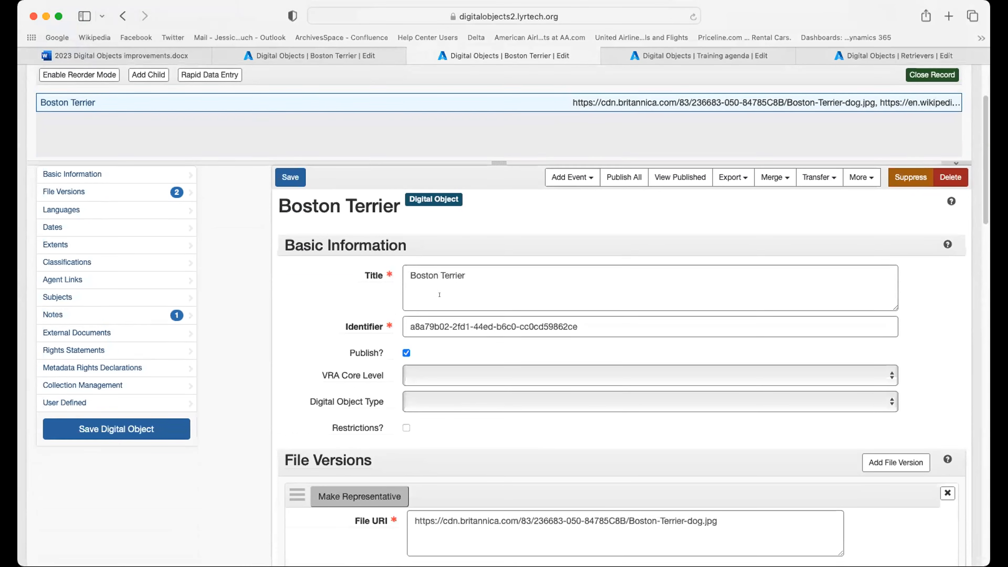
pyautogui.scroll(-2, 439, 294)
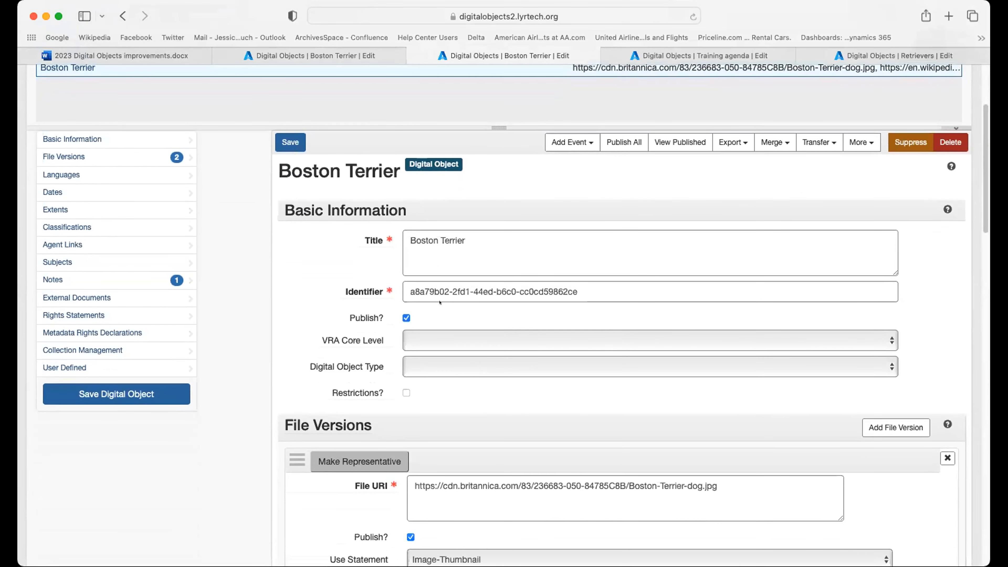
pyautogui.scroll(-5, 439, 302)
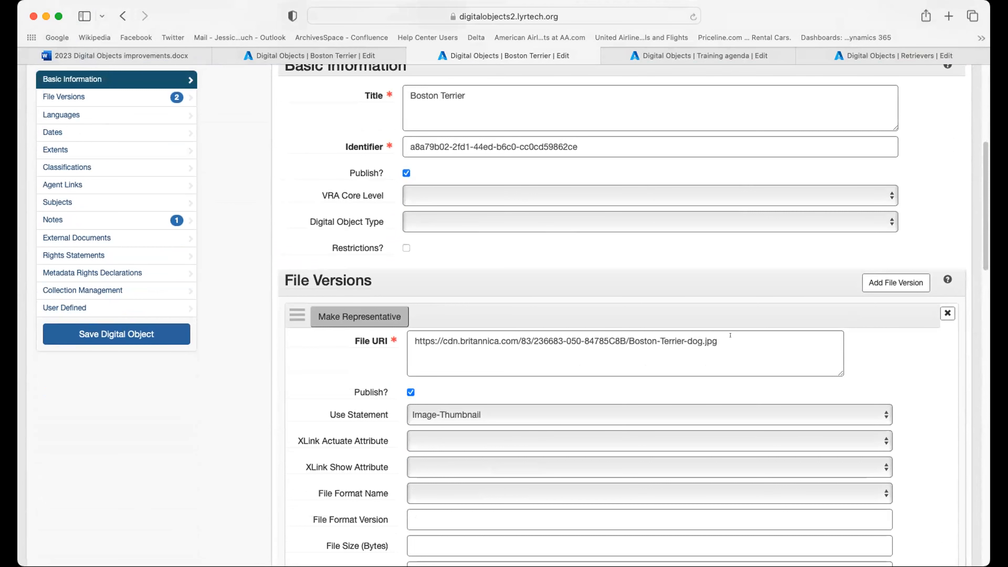
pyautogui.scroll(-3, 730, 334)
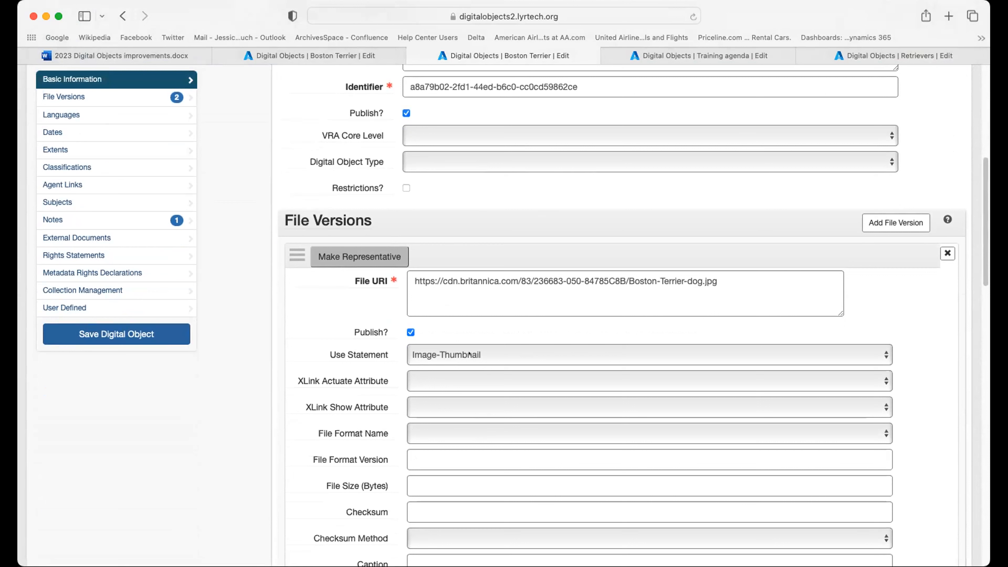
pyautogui.click(351, 257)
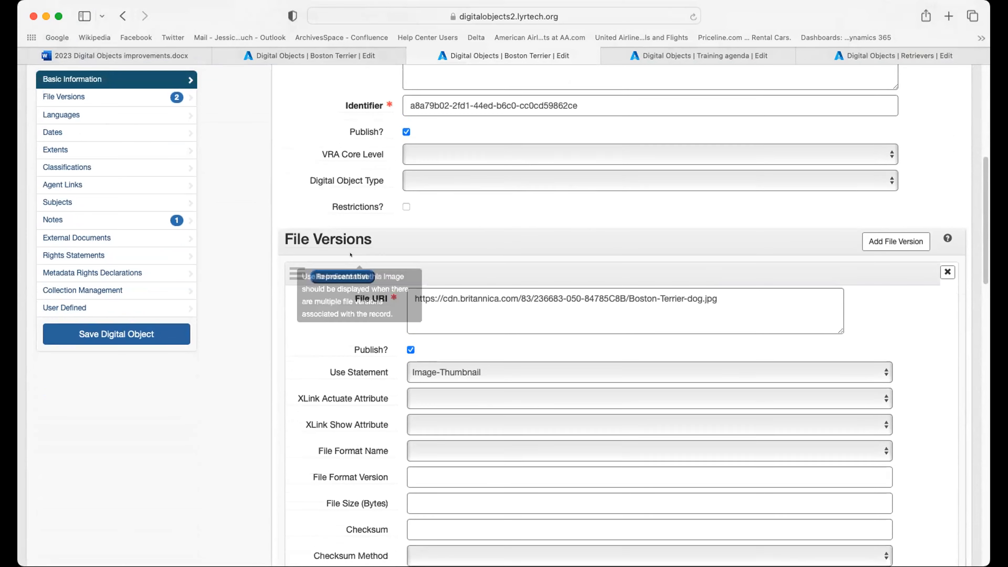
# Set the XLink Show Attribute of the representative Boston Terrier file version to embed.
pyautogui.click(438, 423)
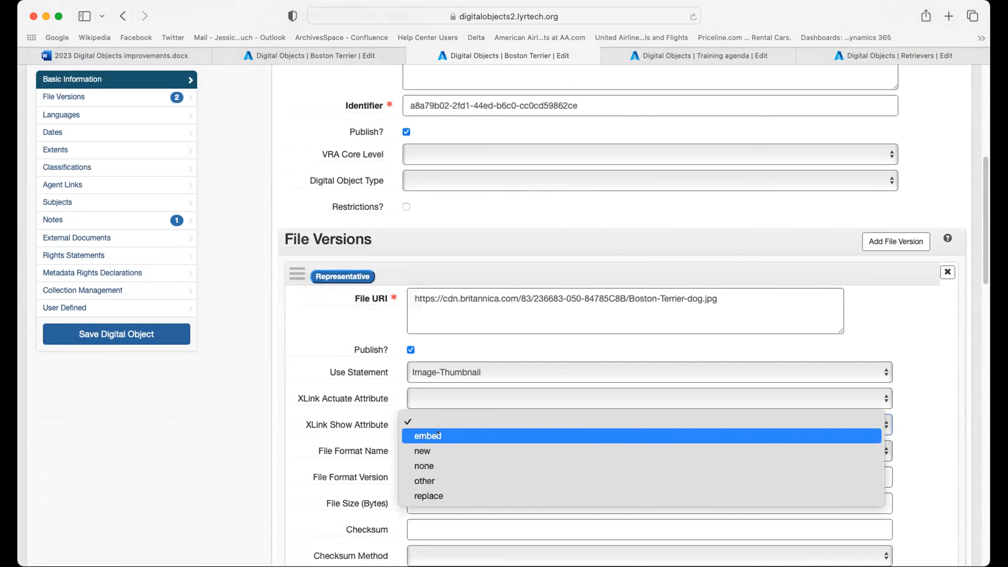
pyautogui.click(438, 434)
pyautogui.moveTo(349, 402)
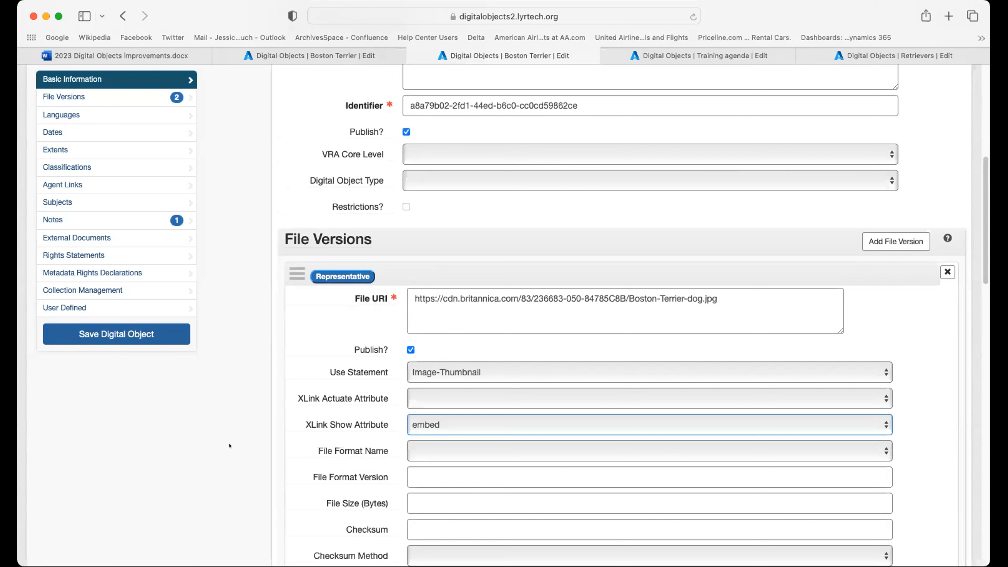
# Compare the representative image file version with the second file version, checking their File URI, Publish and XLink fields.
pyautogui.scroll(-5, 229, 446)
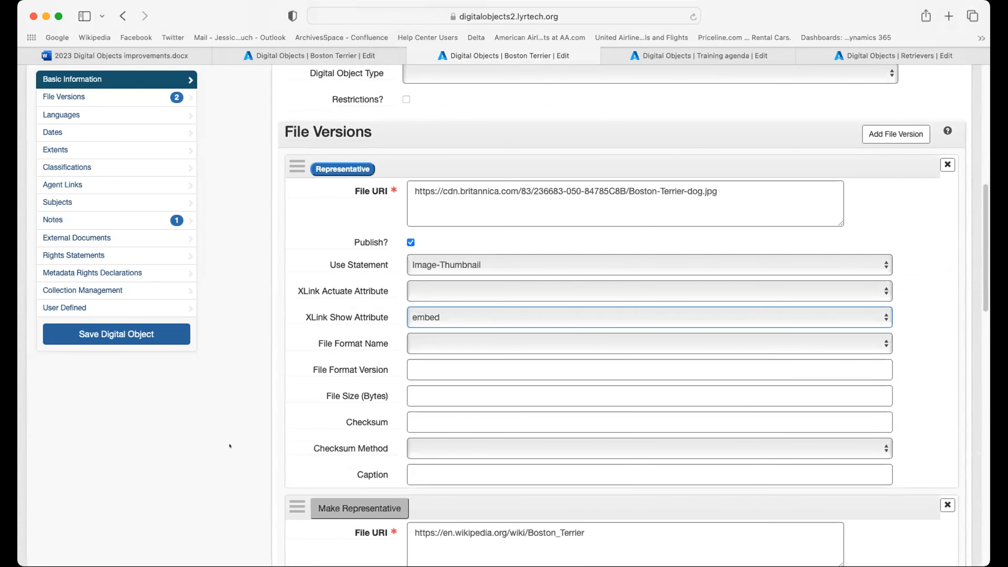
pyautogui.scroll(-3, 230, 446)
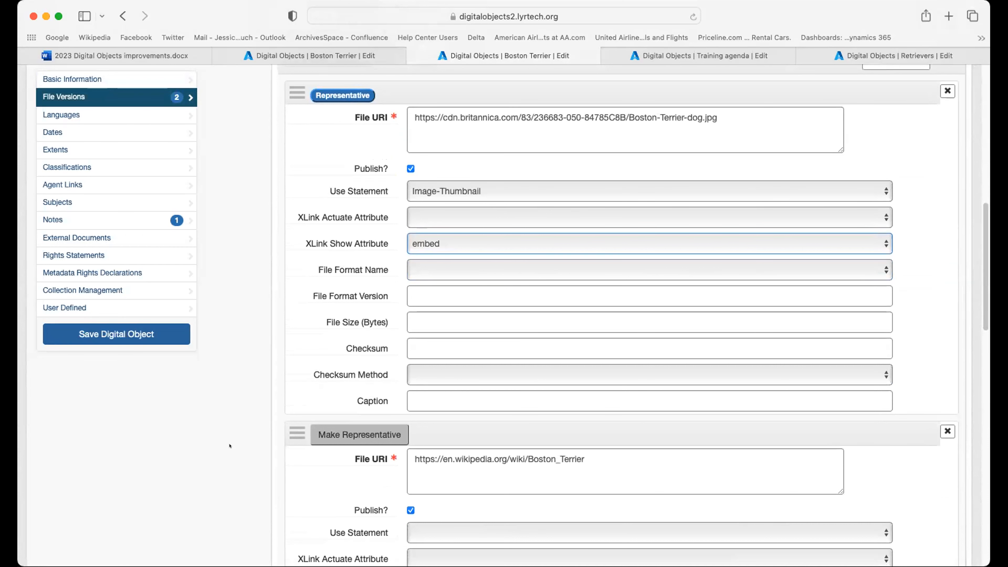
pyautogui.scroll(-3, 357, 359)
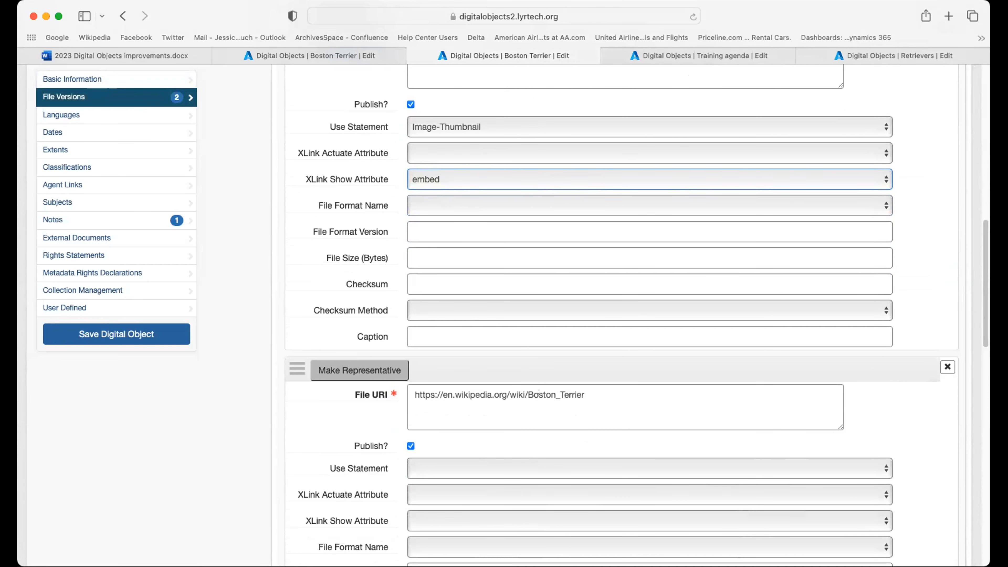
pyautogui.scroll(3, 539, 393)
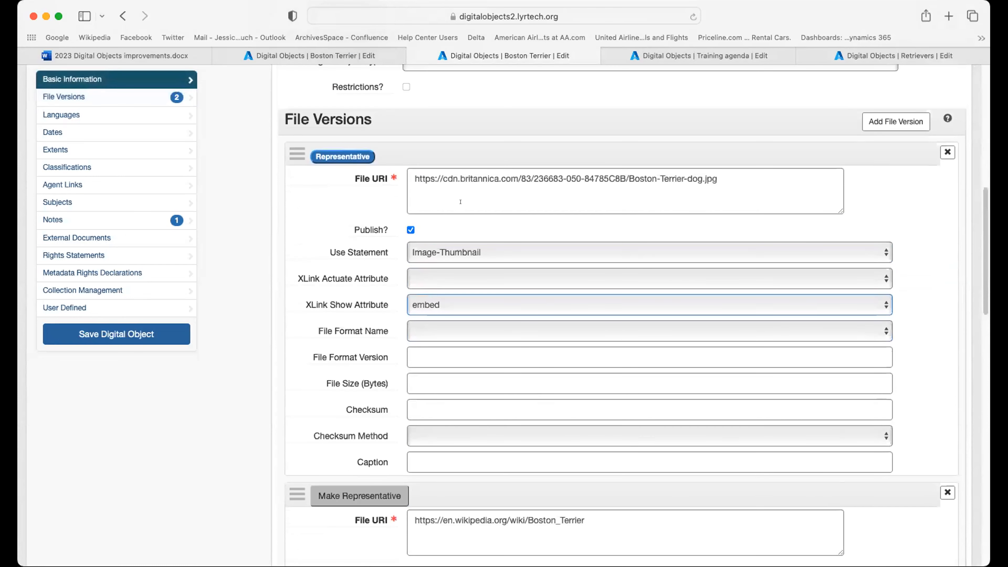
pyautogui.scroll(-2, 471, 254)
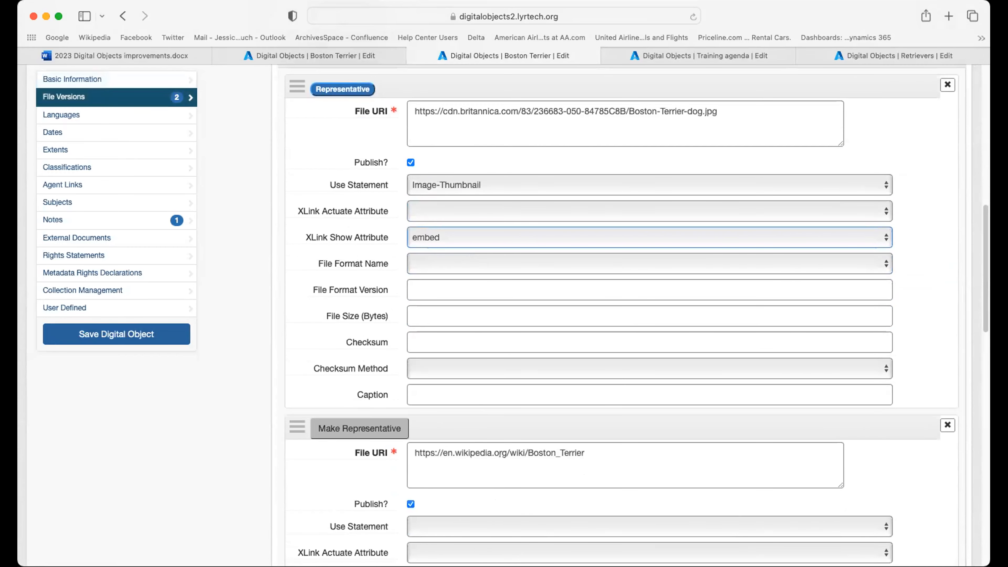
pyautogui.scroll(-3, 499, 454)
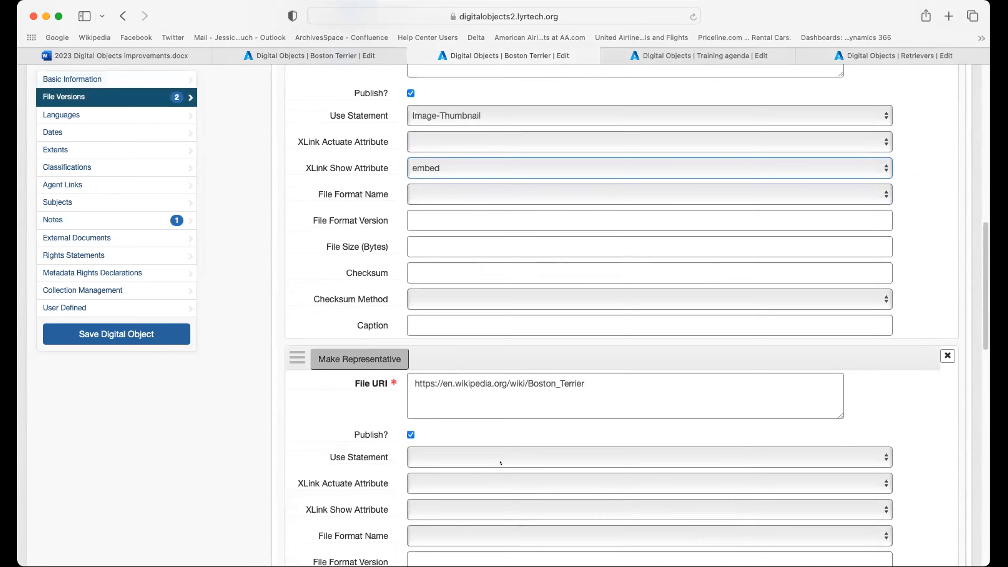
pyautogui.scroll(4, 500, 462)
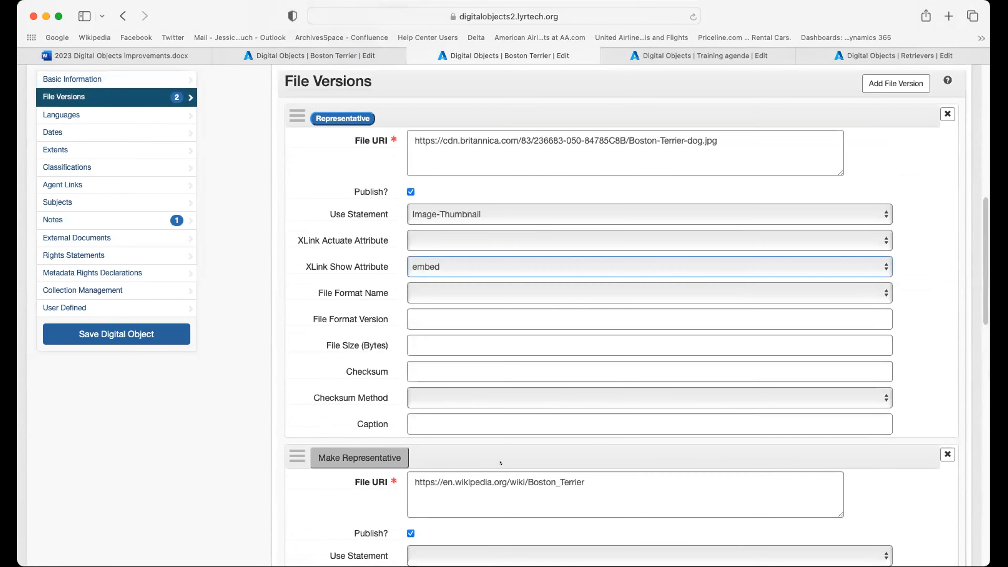
pyautogui.scroll(-2, 470, 415)
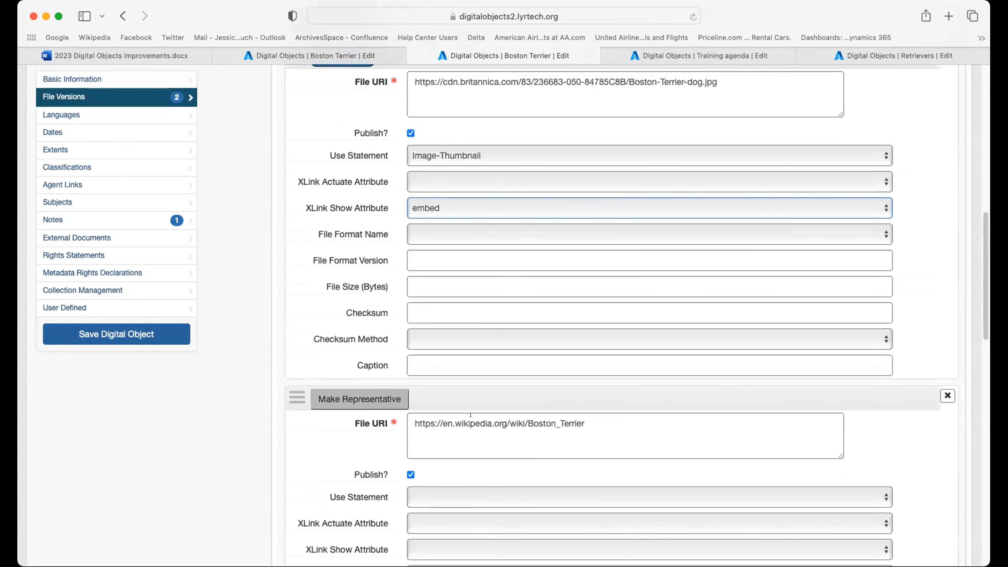
pyautogui.scroll(-4, 470, 414)
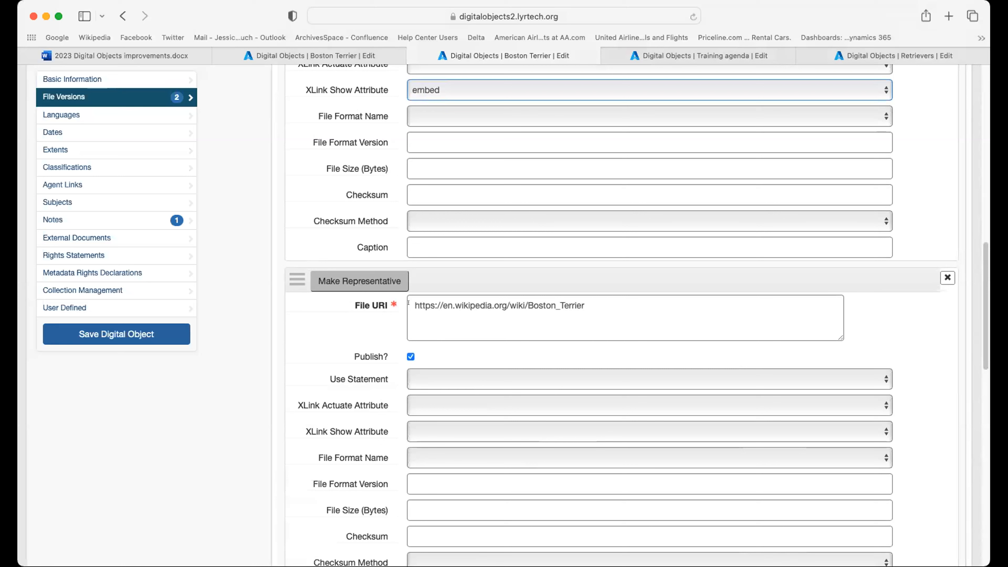
pyautogui.scroll(-1, 405, 363)
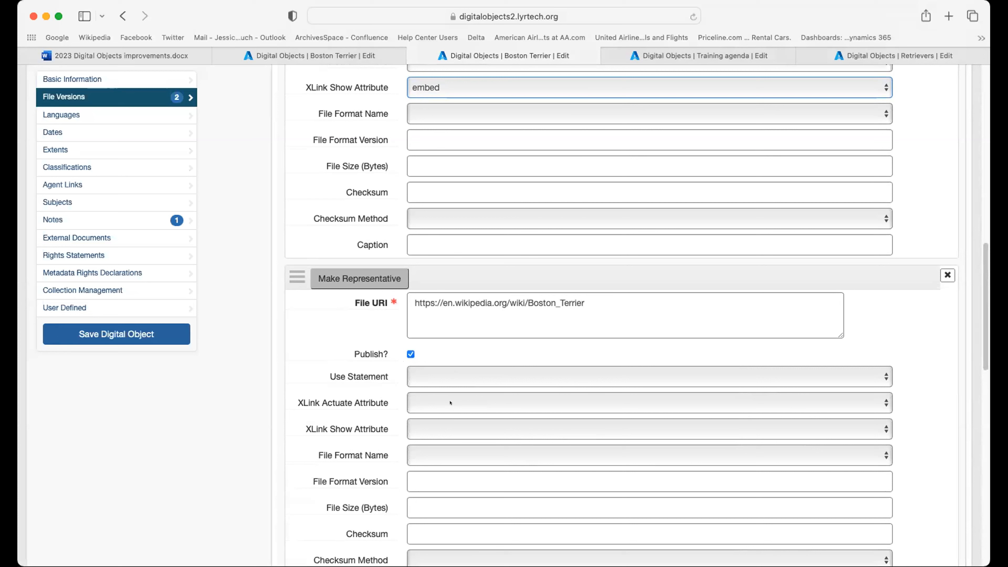
# Save the Boston Terrier digital object and publish it with all its subrecords and components.
pyautogui.click(111, 336)
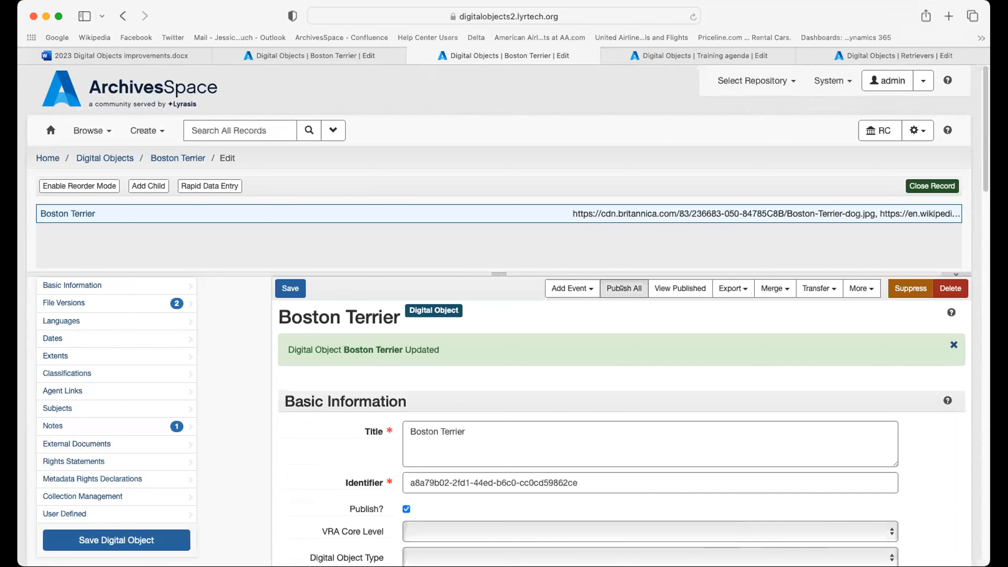
pyautogui.click(620, 294)
pyautogui.click(173, 168)
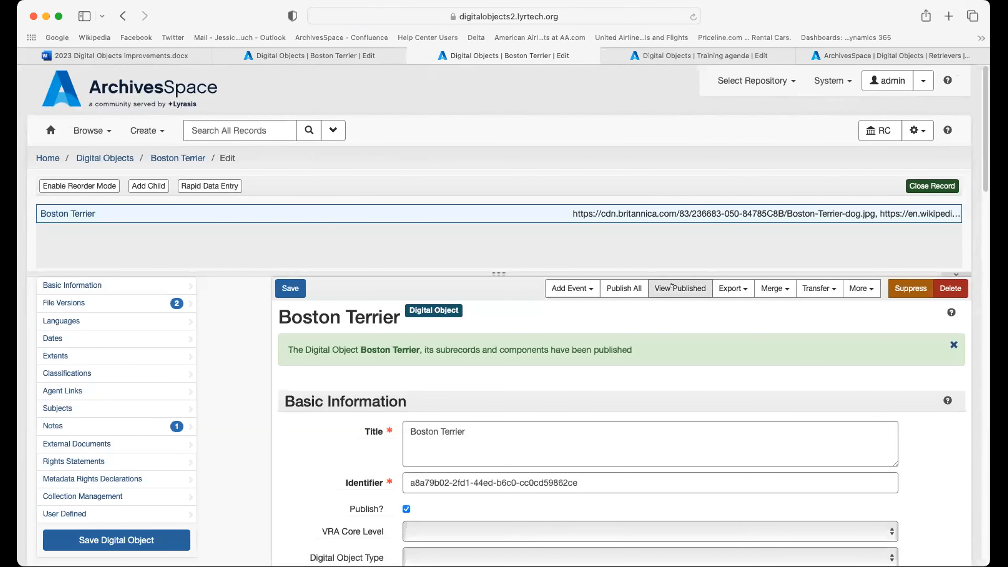
# View the published Boston Terrier record, follow its image's link to the digital object, and return to the public record.
pyautogui.click(670, 285)
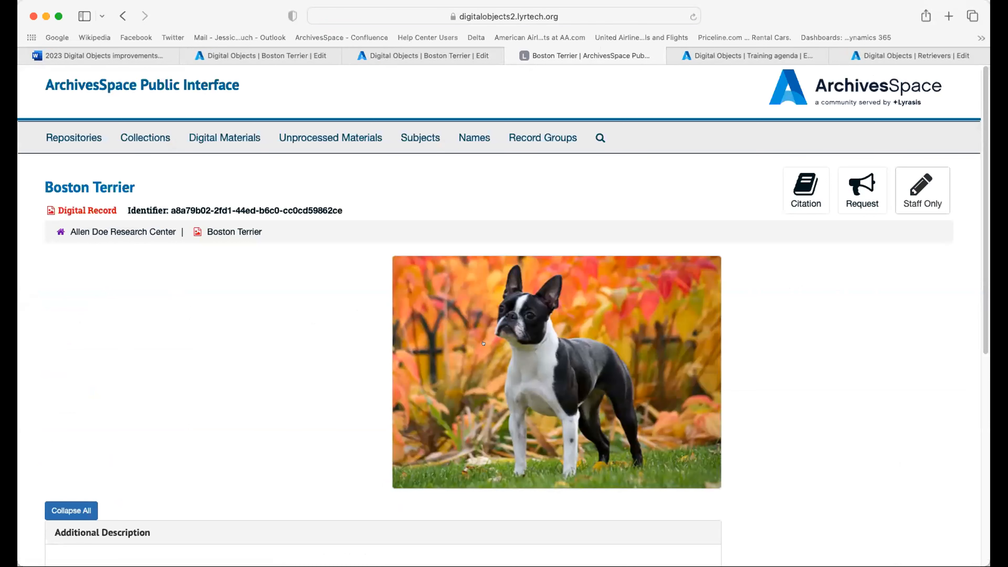
pyautogui.scroll(-3, 483, 343)
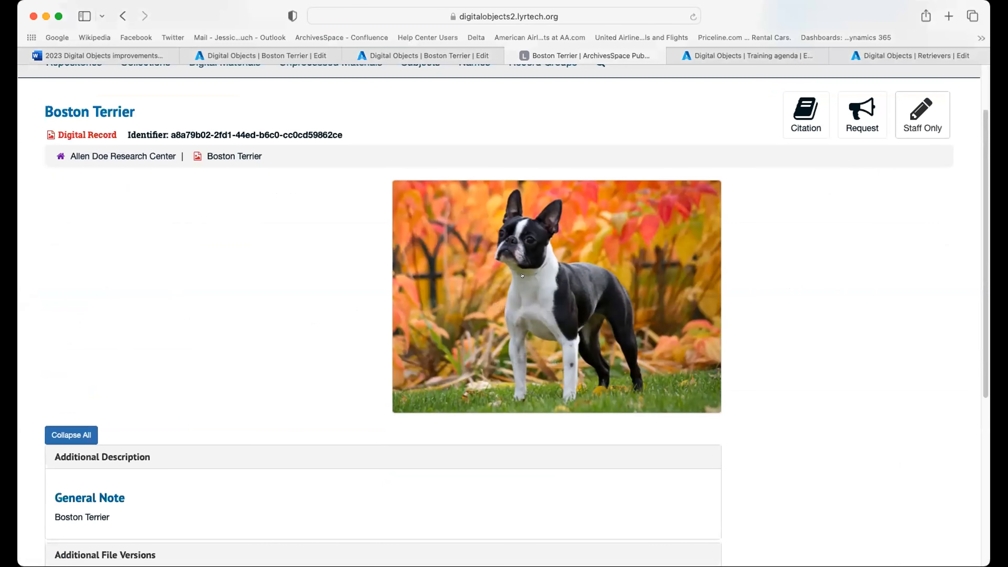
pyautogui.click(530, 283)
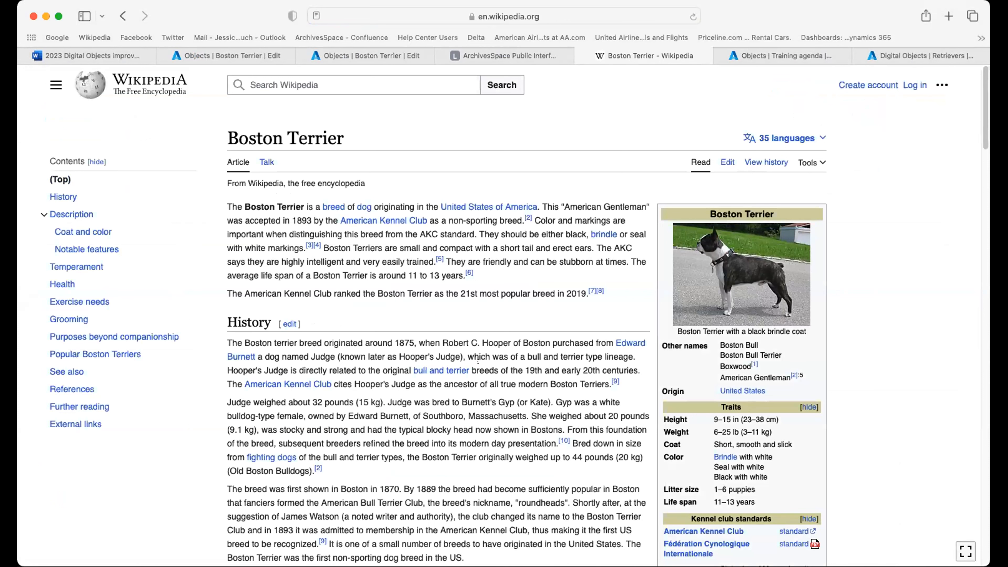
pyautogui.click(503, 56)
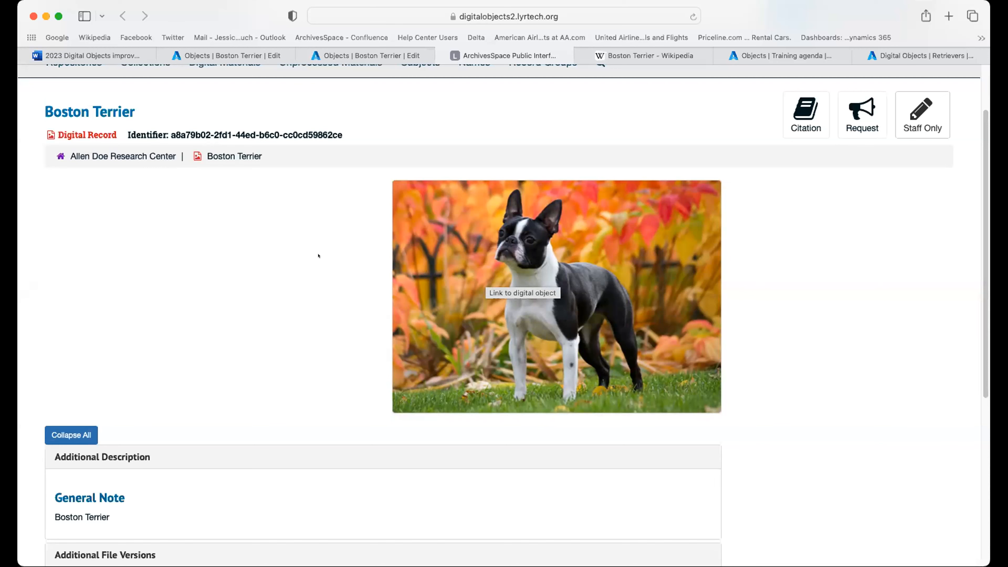
# Switch to the 2023 Digital Objects improvements document in Word and read scenarios 2a and 2b.
pyautogui.click(70, 54)
pyautogui.scroll(-2, 341, 354)
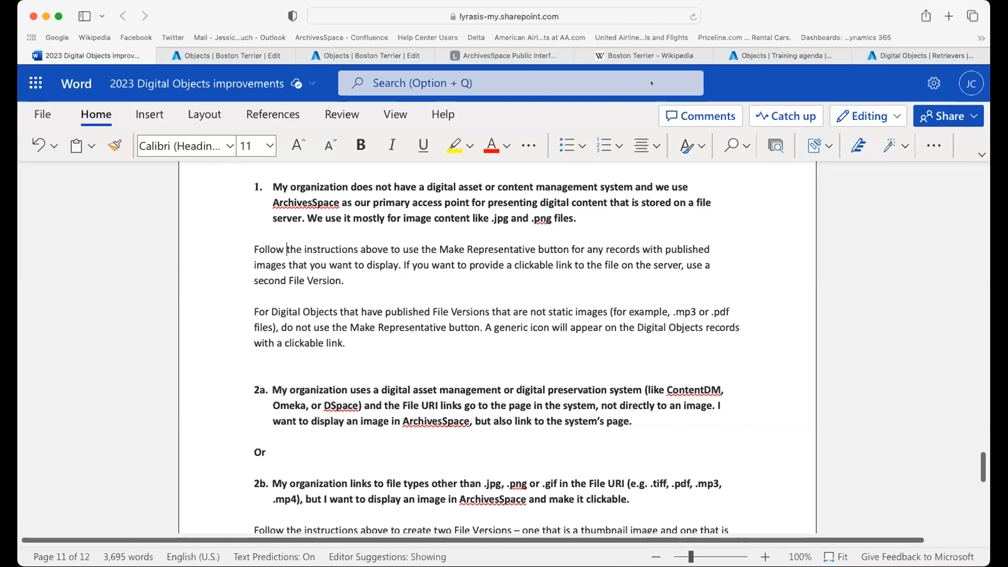
# Switch to the Training agenda digital object and examine its single file version's File URI, Publish and Make Representative settings.
pyautogui.click(747, 55)
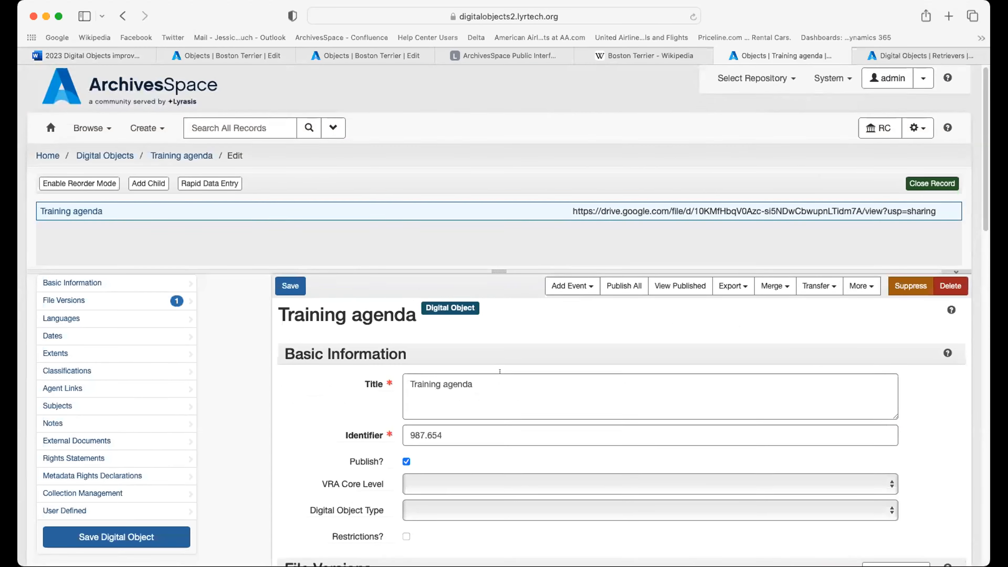
pyautogui.scroll(-3, 500, 371)
pyautogui.scroll(-3, 499, 373)
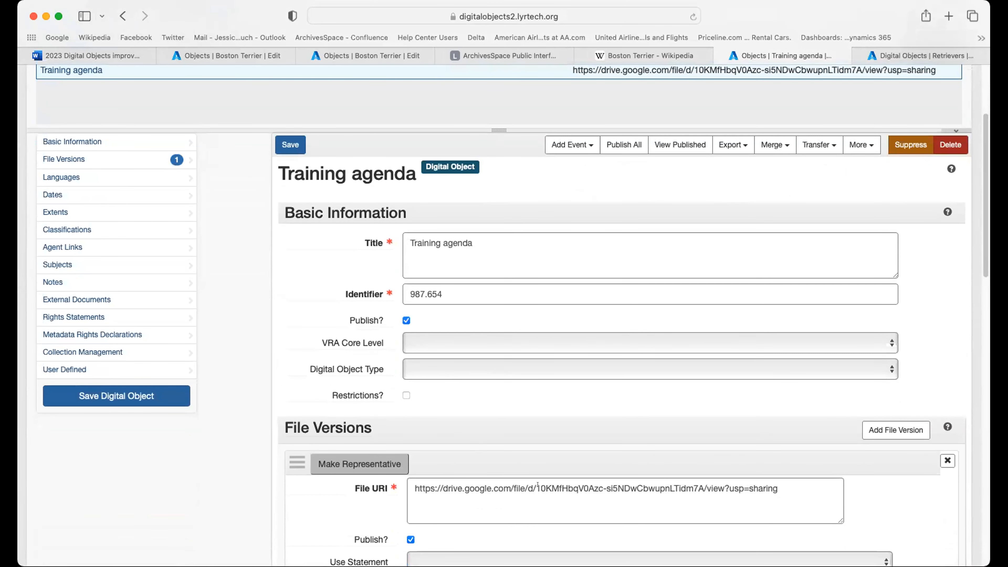
pyautogui.scroll(-2, 538, 485)
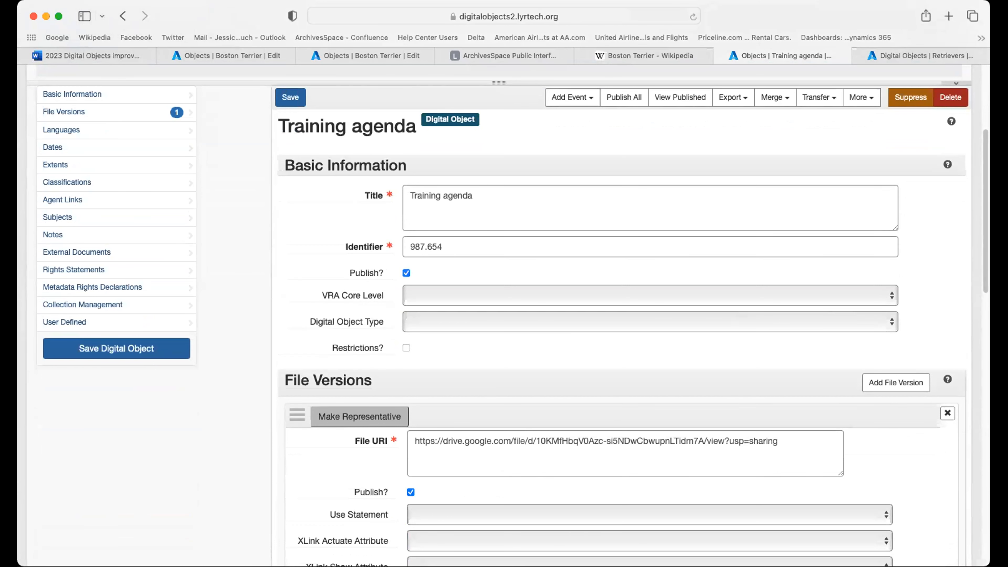
pyautogui.scroll(-2, 420, 411)
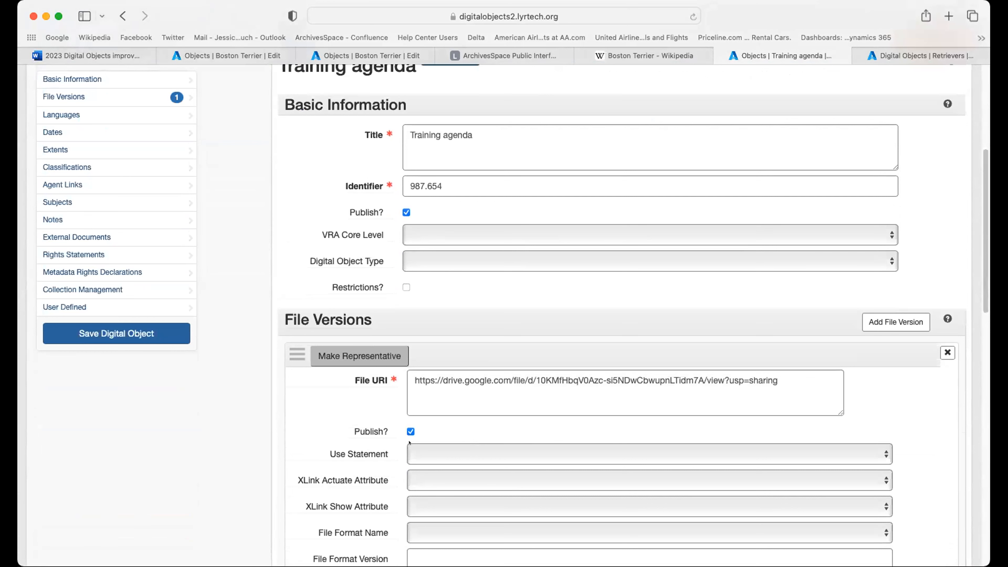
pyautogui.scroll(-3, 361, 356)
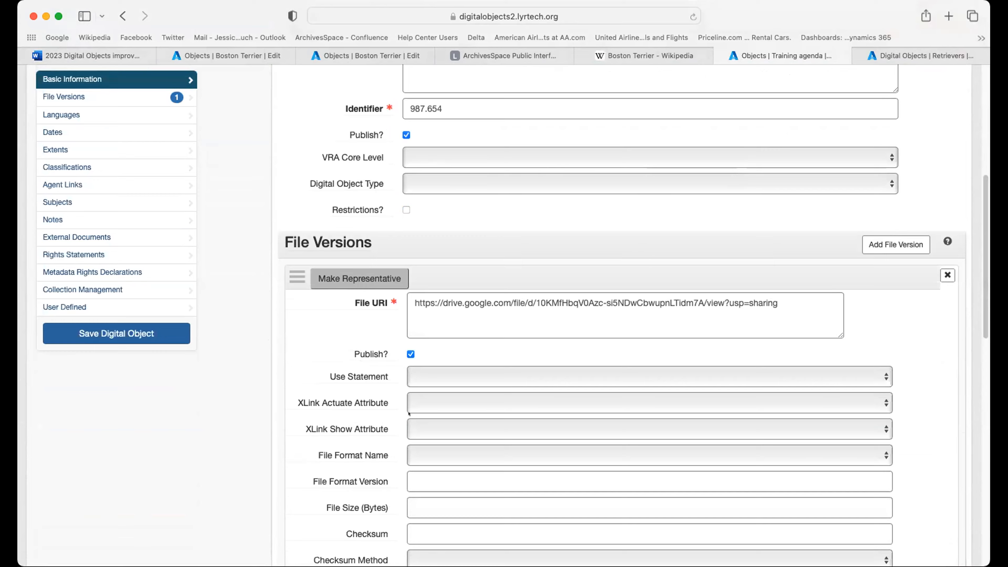
pyautogui.scroll(-2, 409, 413)
pyautogui.scroll(10, 357, 389)
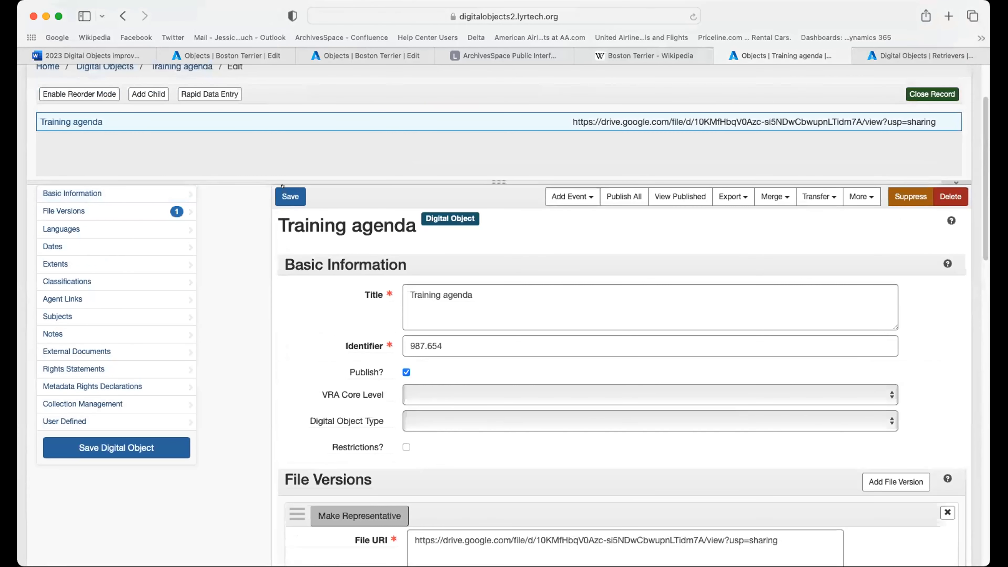
# View the published Training agenda record, open its linked PDF file, and return to the staff edit record.
pyautogui.click(671, 195)
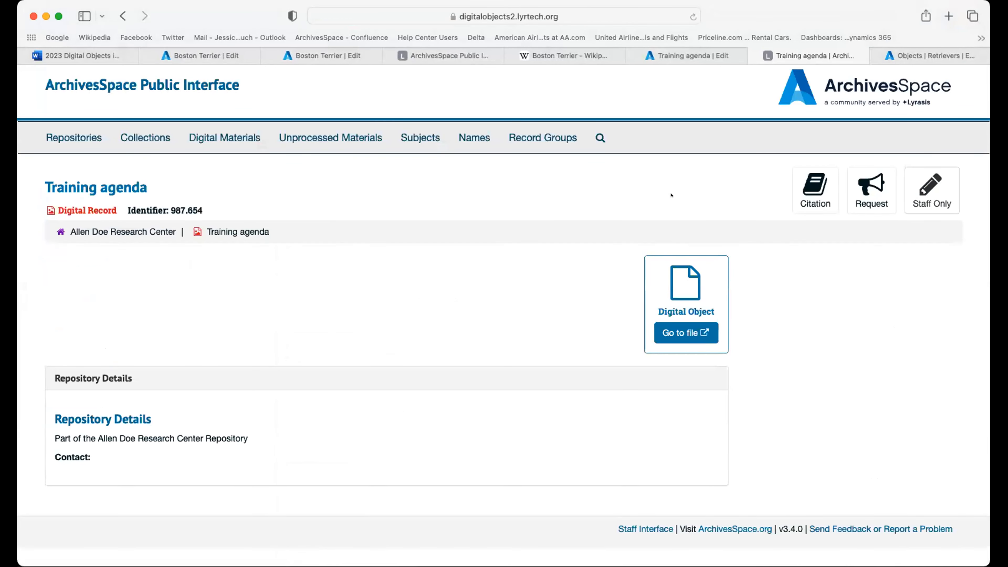
pyautogui.click(670, 296)
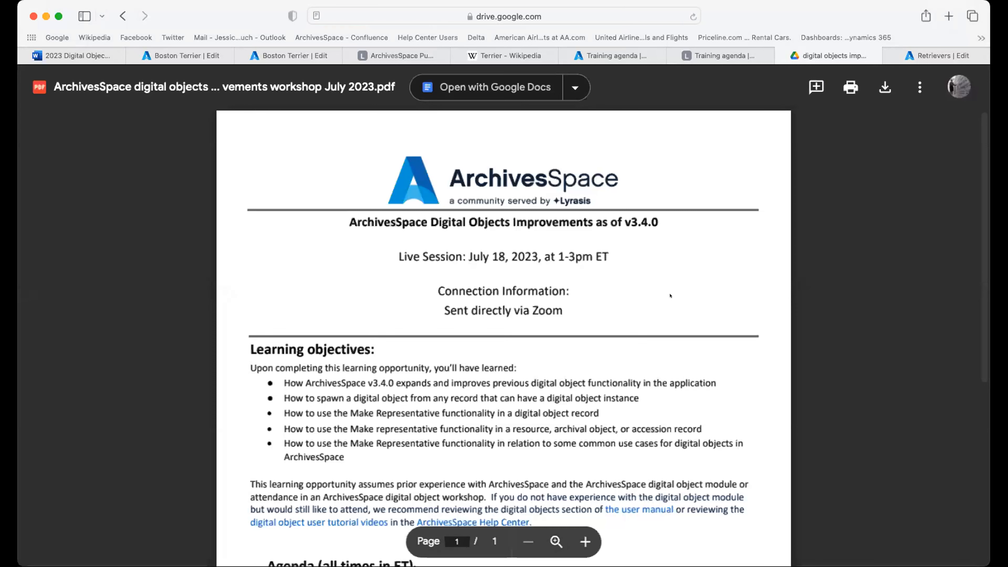
pyautogui.click(630, 59)
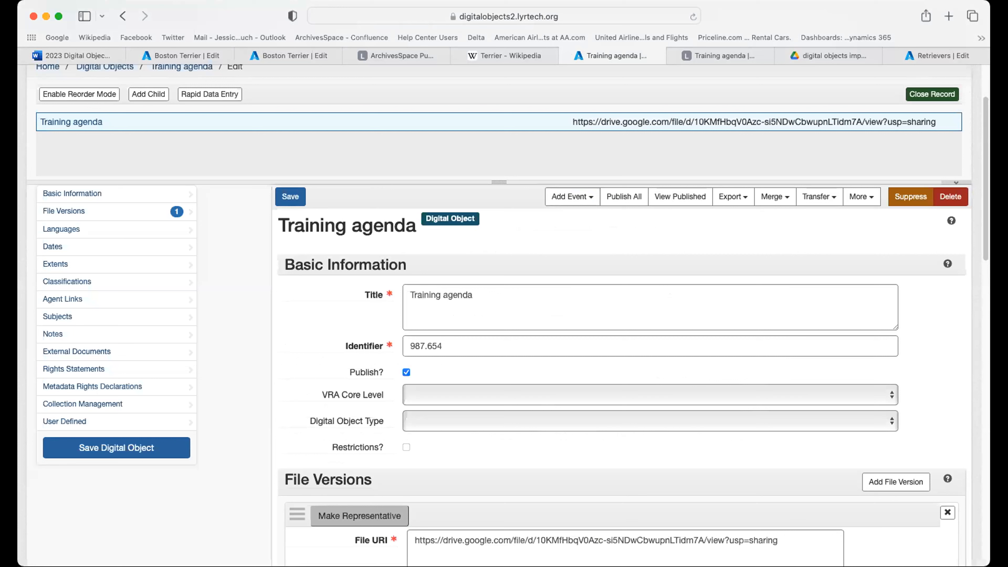
# Return to the 2023 Digital Objects improvements document in Word and read on from scenario 1 through scenarios 2a and 2b.
pyautogui.click(60, 55)
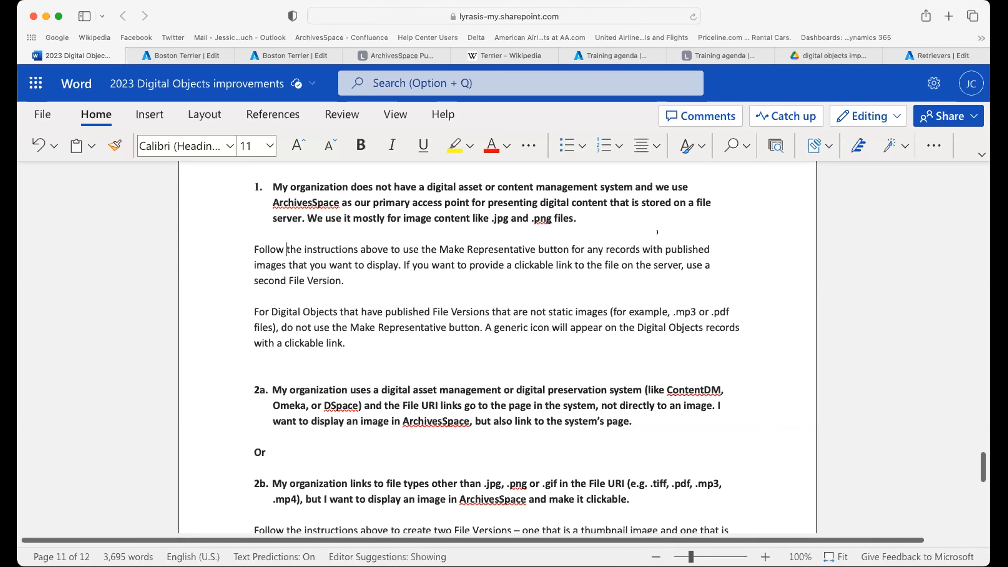
pyautogui.scroll(-3, 657, 232)
pyautogui.scroll(-10, 657, 233)
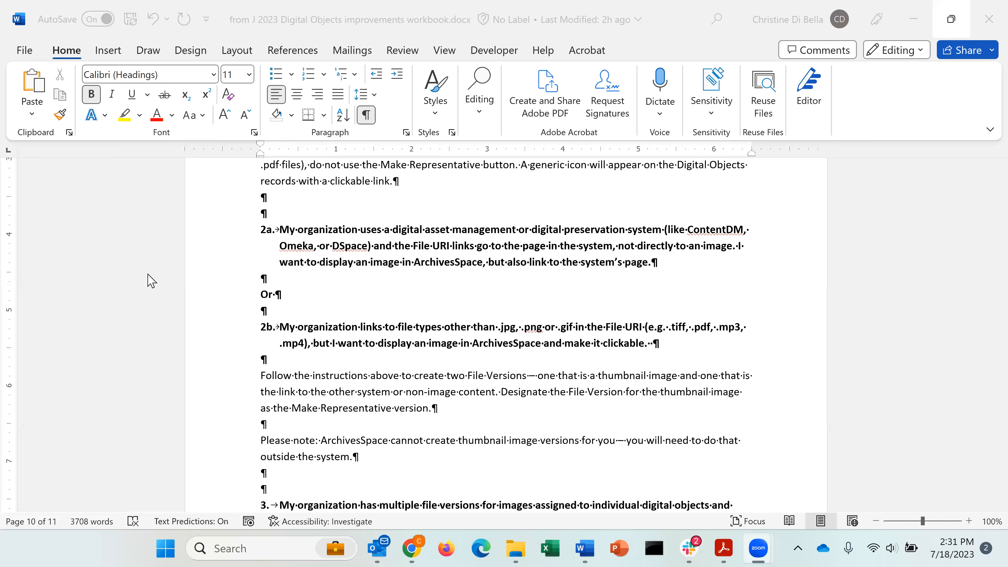
# Read scenarios 2a and 2b in the workbook document, including the guidance on two file versions and the note on thumbnail images.
pyautogui.click(143, 281)
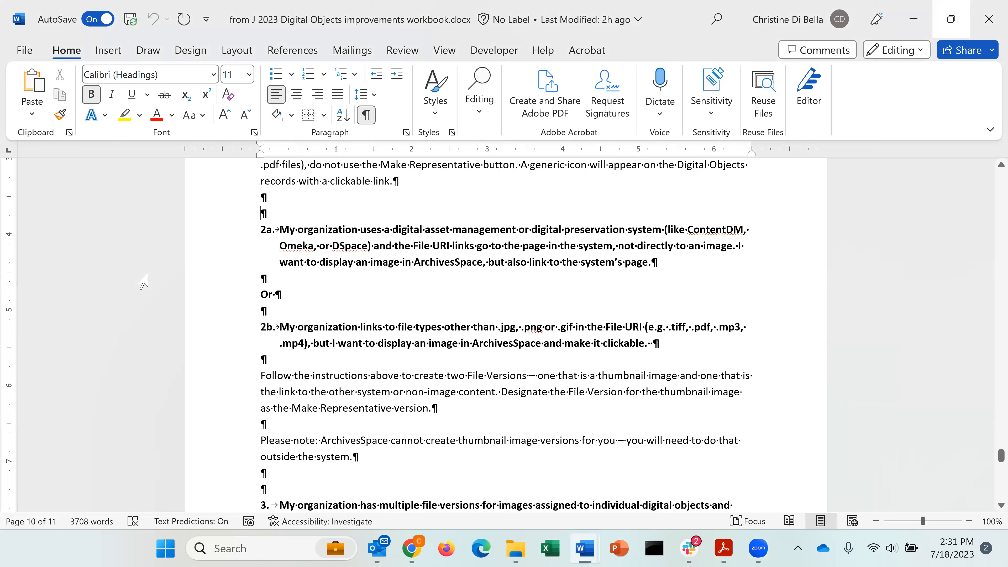
pyautogui.press('Down')
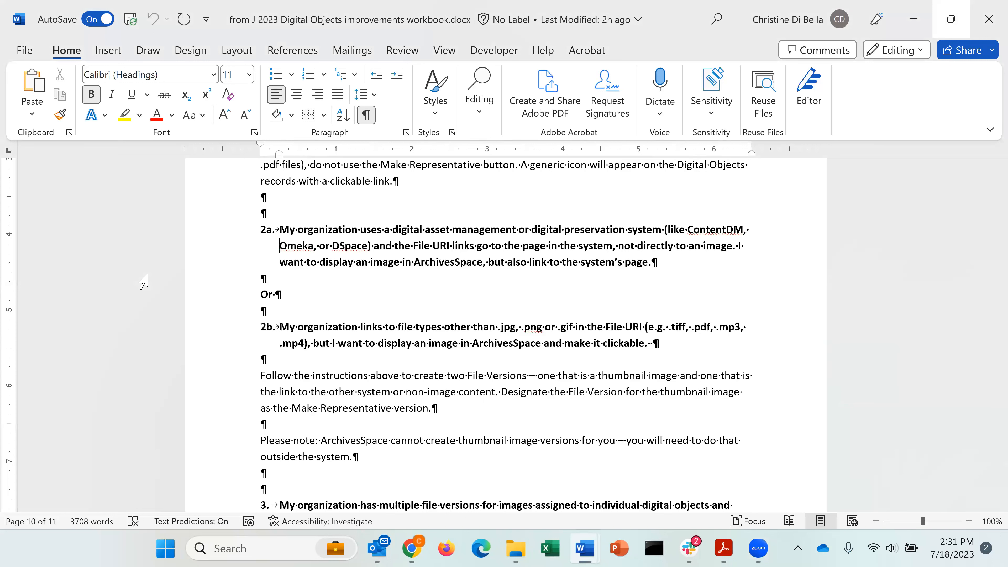
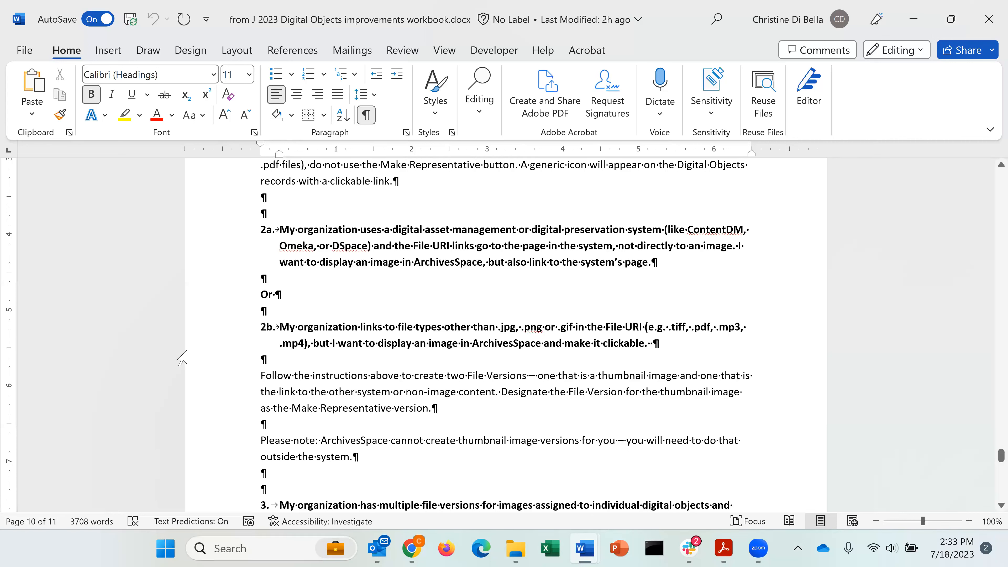
pyautogui.click(149, 346)
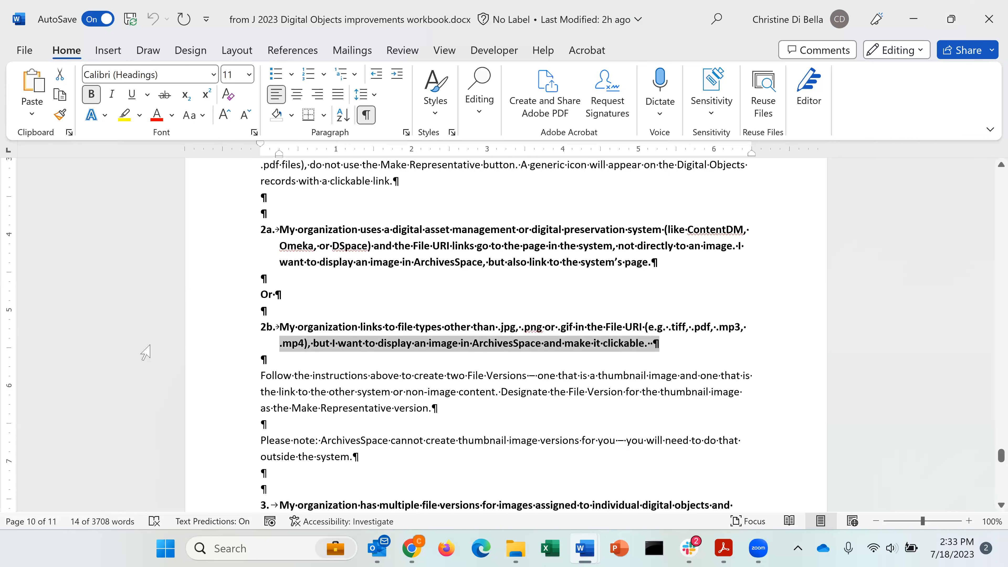
pyautogui.press('Down')
pyautogui.press('Down')
pyautogui.press('Down')
pyautogui.press('Down')
pyautogui.press('Down')
pyautogui.press('Down')
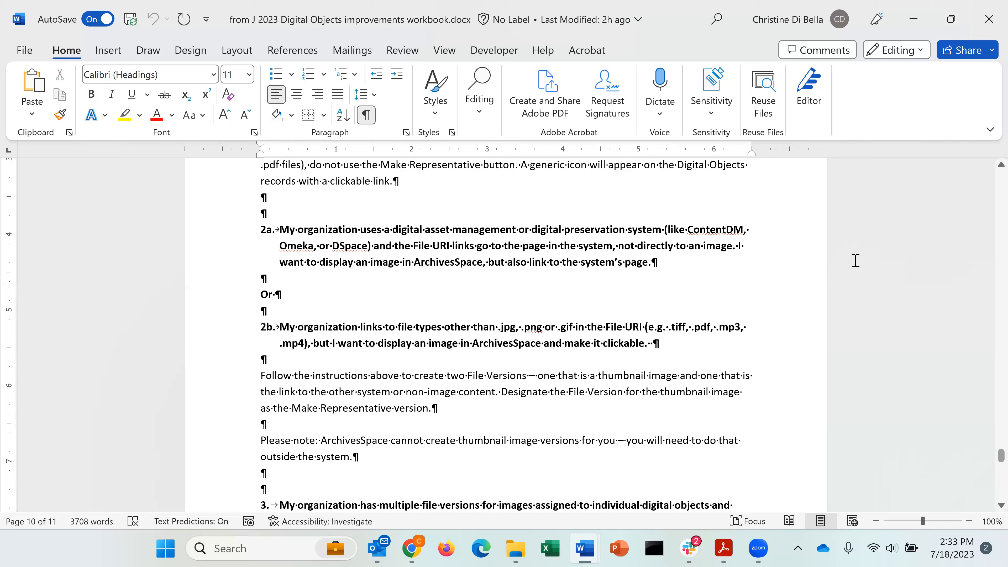
pyautogui.moveTo(1001, 456); pyautogui.dragTo(982, 461)
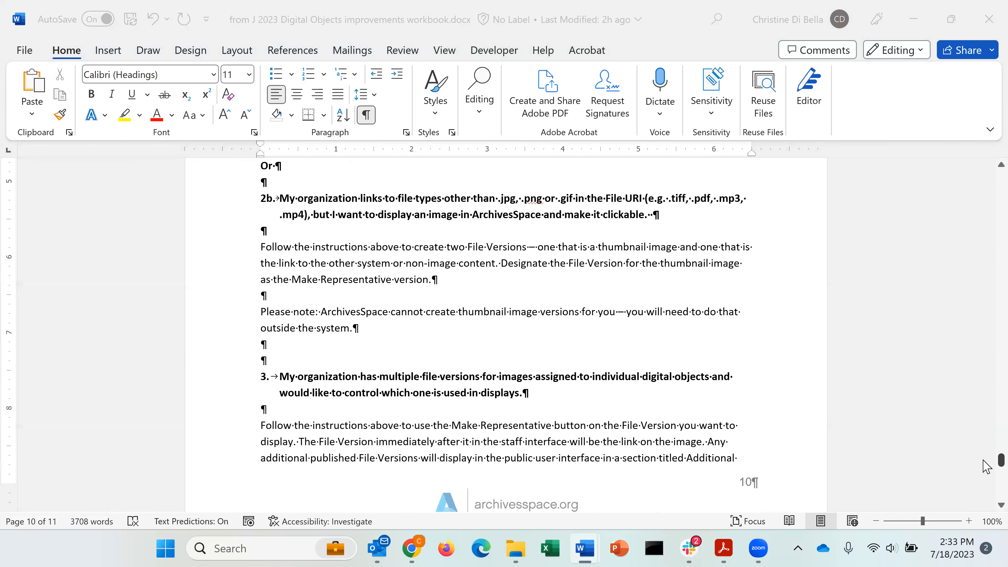
# Switch to Chrome, examine the public Annual Forum image, 2022 record, and open that digital object in the staff interface.
pyautogui.hotkey('alt', 'Tab')
pyautogui.hotkey('alt', 'Tab')
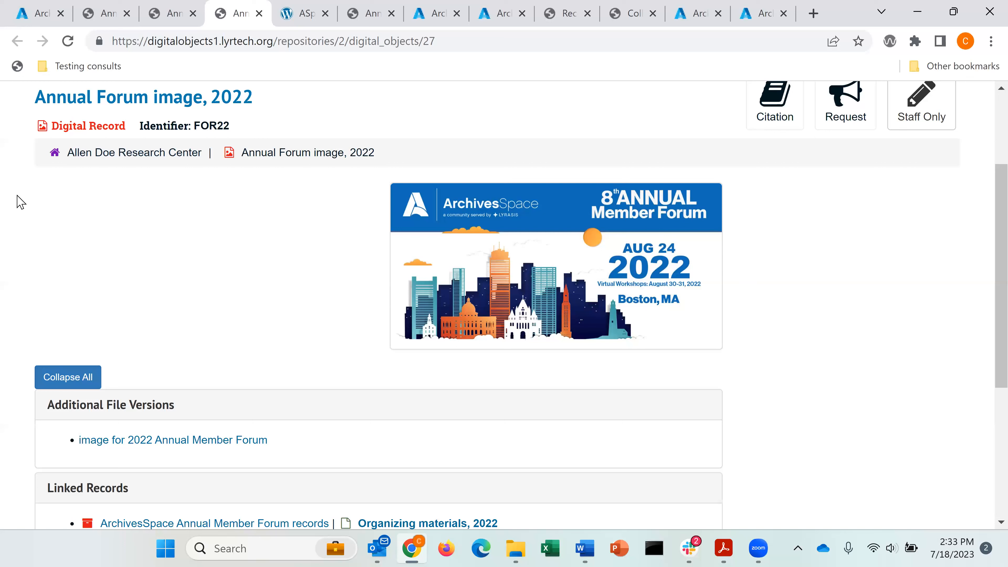
pyautogui.scroll(1, 20, 202)
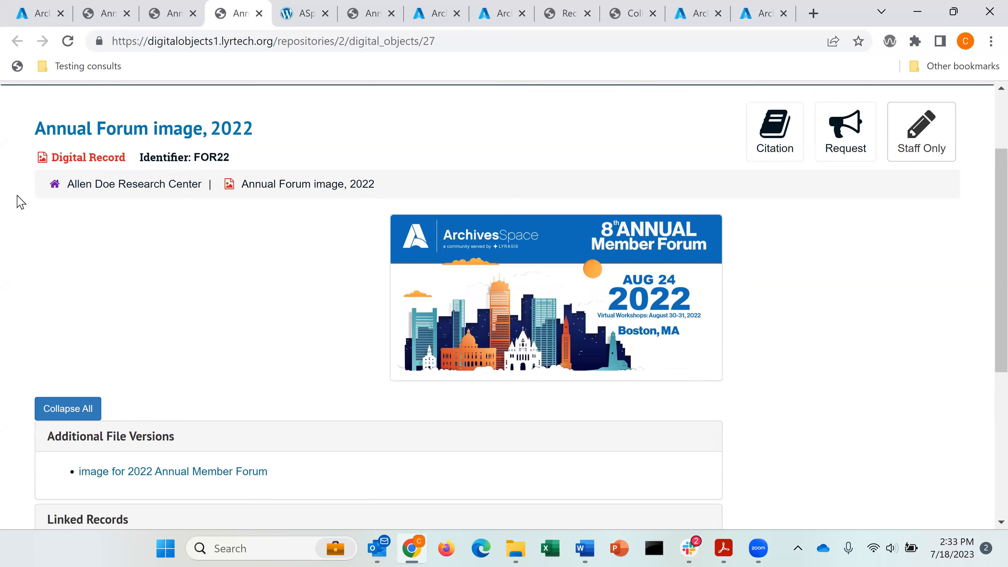
pyautogui.scroll(-1, 20, 203)
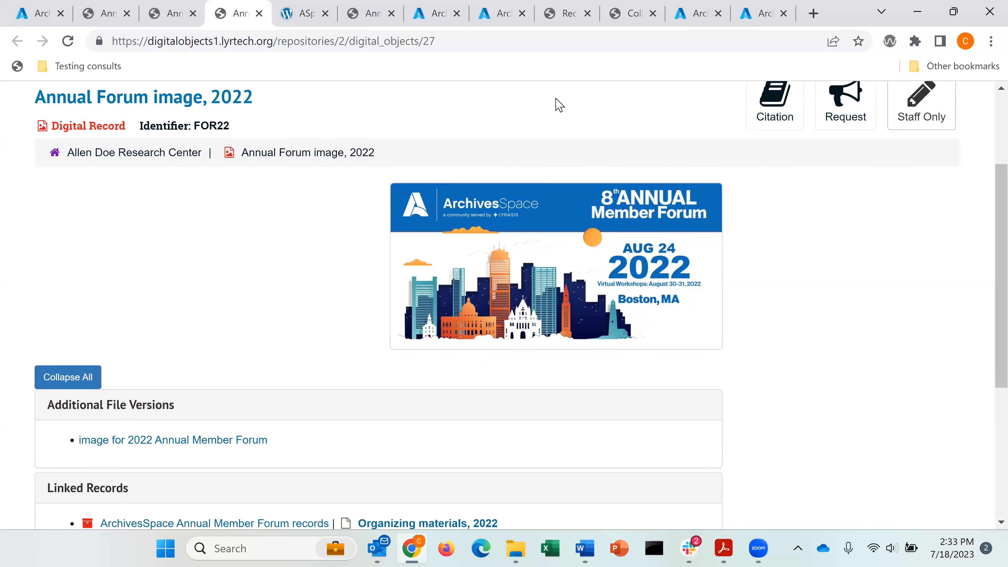
pyautogui.click(935, 107)
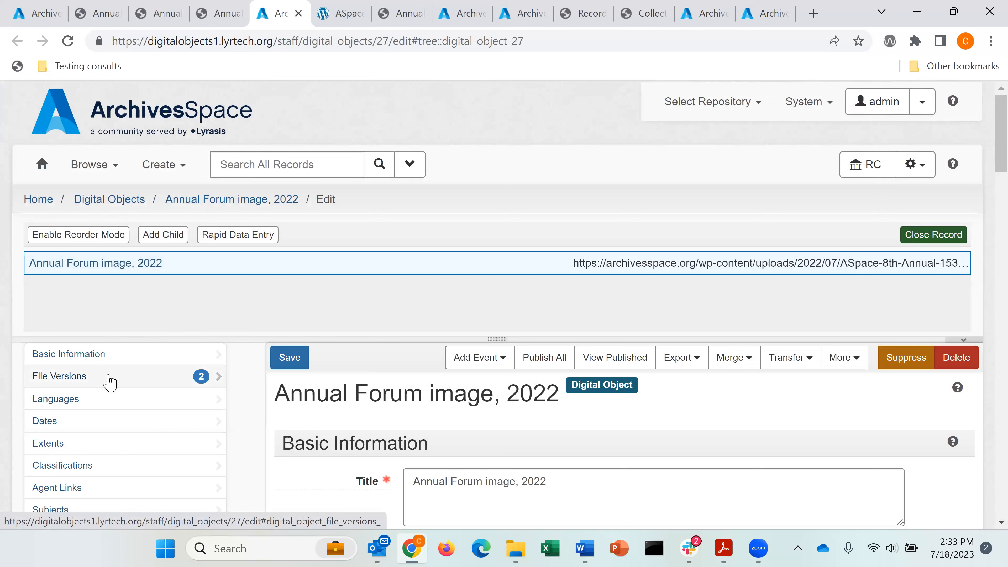
# Compare the File URI and Publish fields of the representative and second file versions in Annual Forum image, 2022.
pyautogui.click(109, 382)
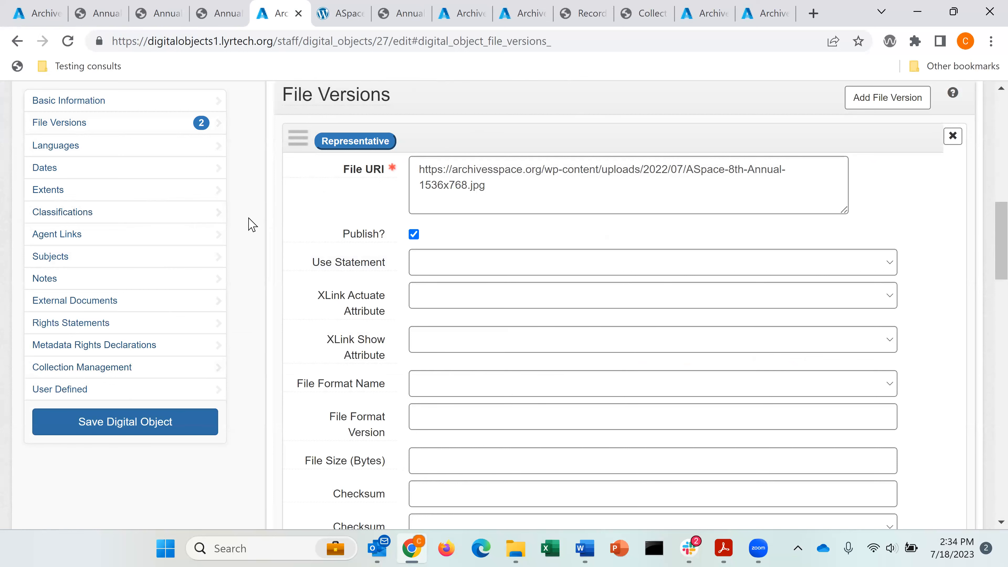
pyautogui.scroll(-7, 252, 224)
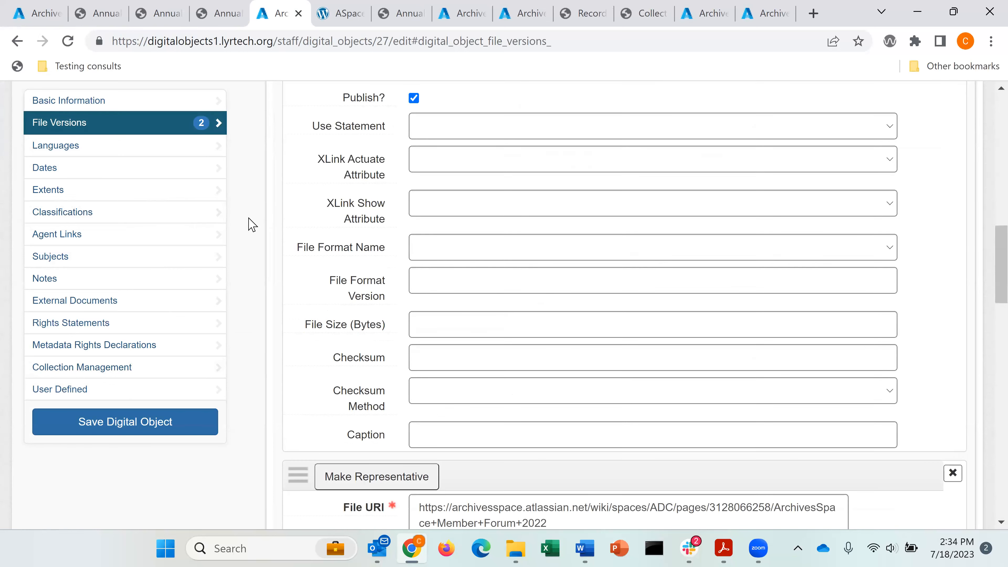
pyautogui.scroll(-4, 251, 224)
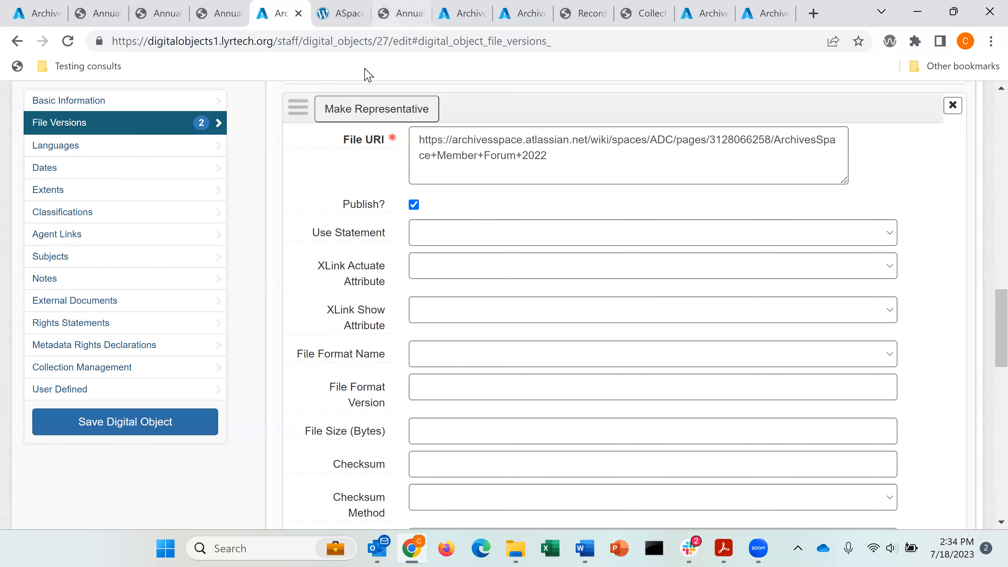
pyautogui.scroll(15, 792, 143)
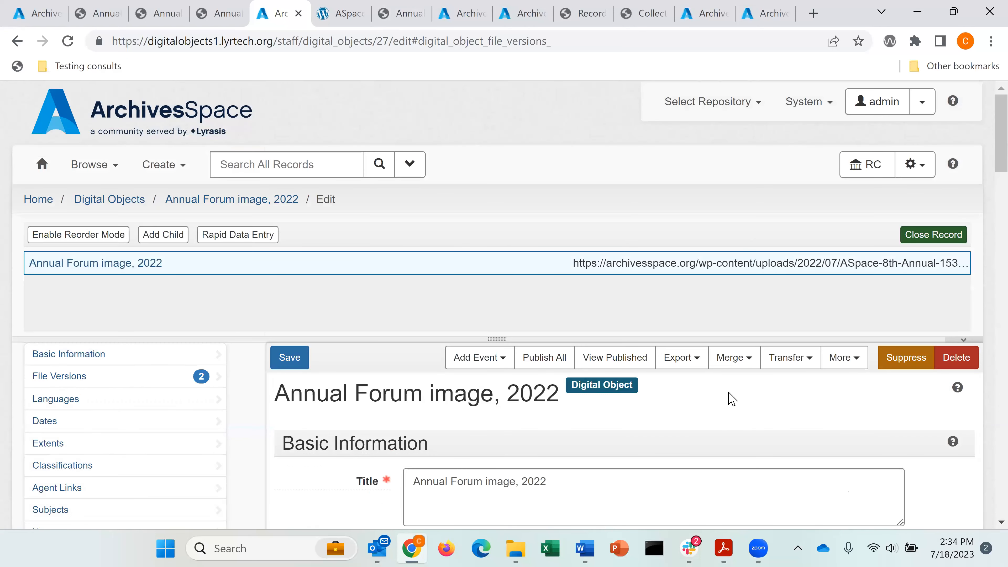
# View the published Annual Forum image, 2022 record and follow its image's link to the Member Forum 2022 wiki page.
pyautogui.click(610, 363)
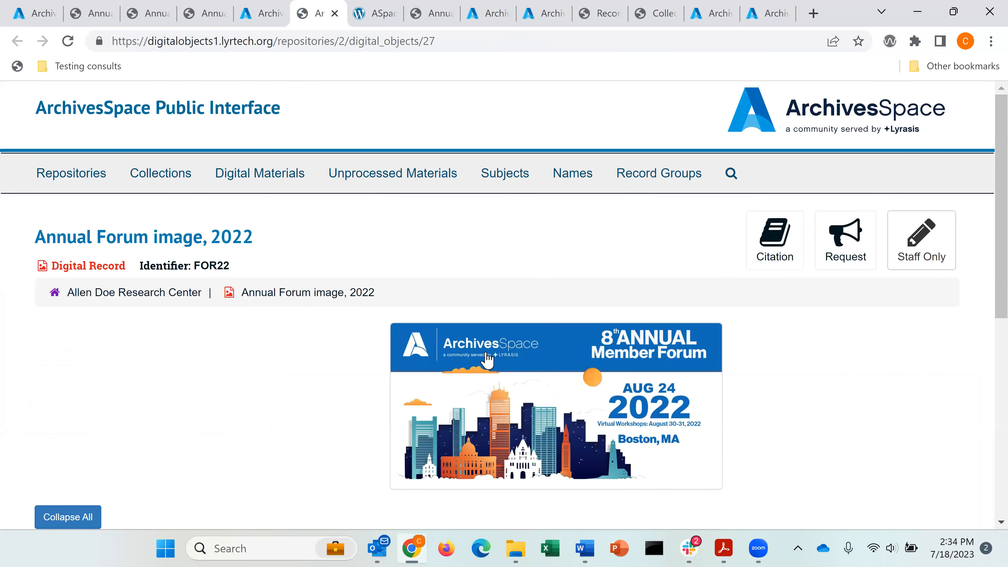
pyautogui.scroll(-2, 493, 244)
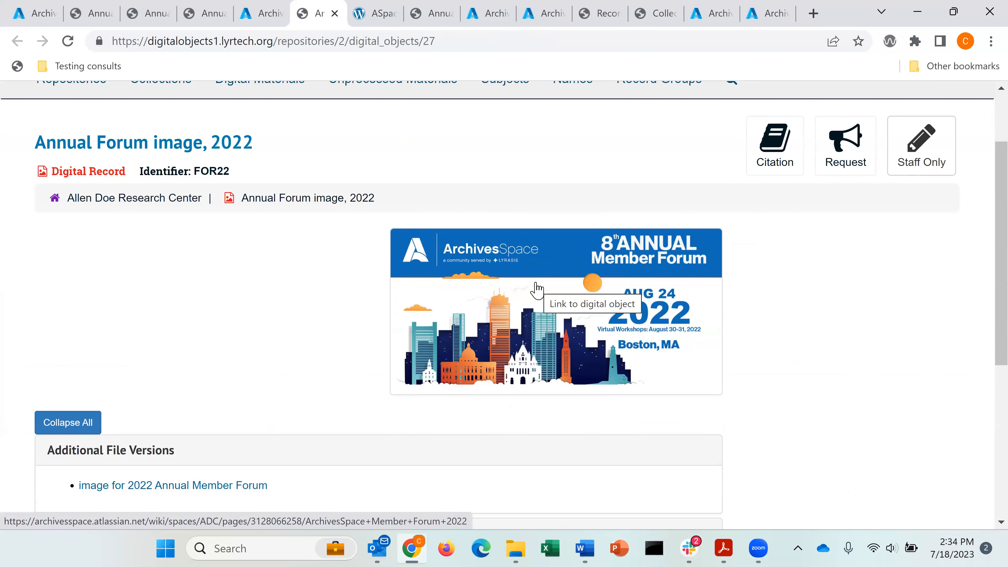
pyautogui.click(536, 282)
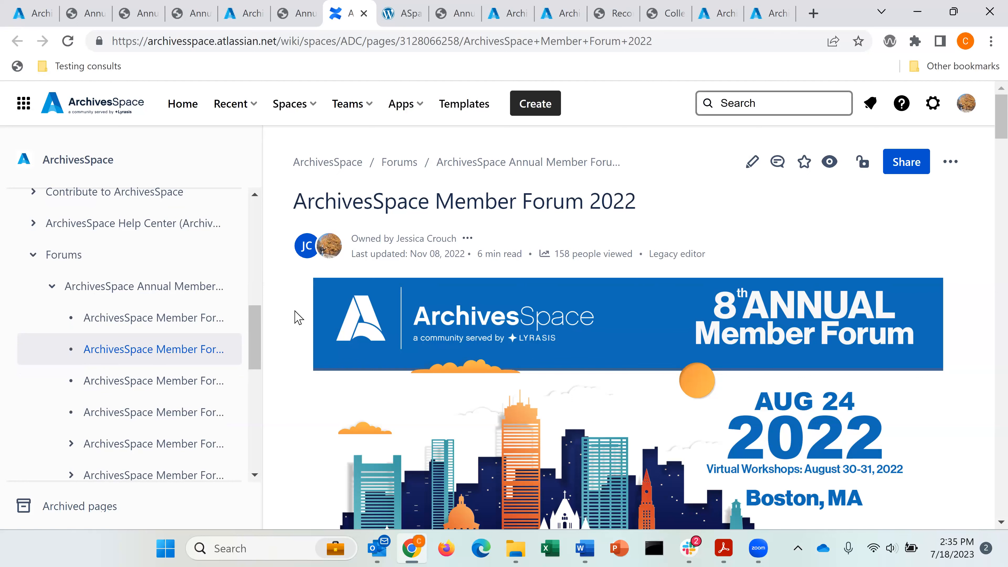
# Switch back to Word and read scenario 3 about controlling which of multiple file versions is used in displays.
pyautogui.hotkey('alt', 'Tab')
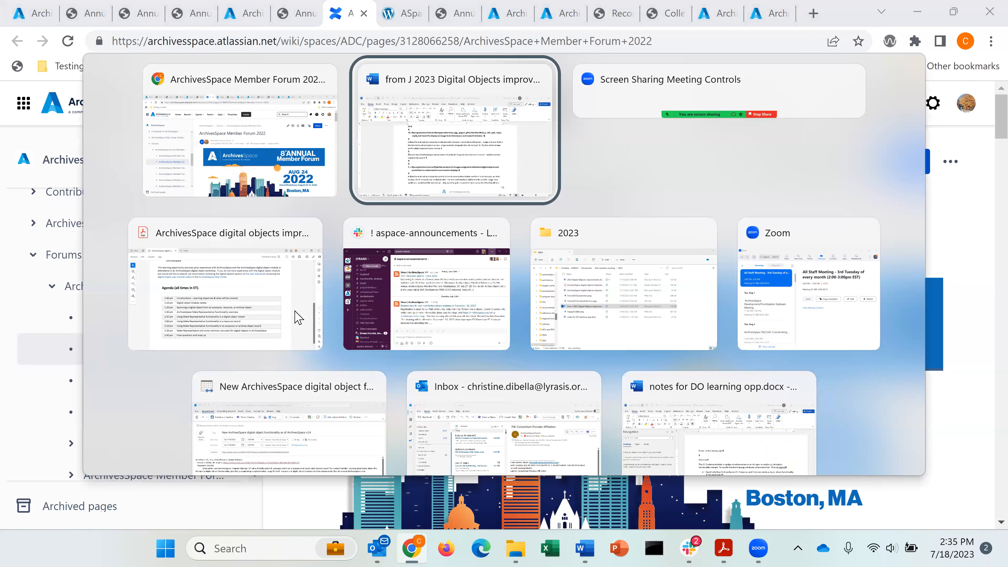
pyautogui.hotkey('alt', 'Tab')
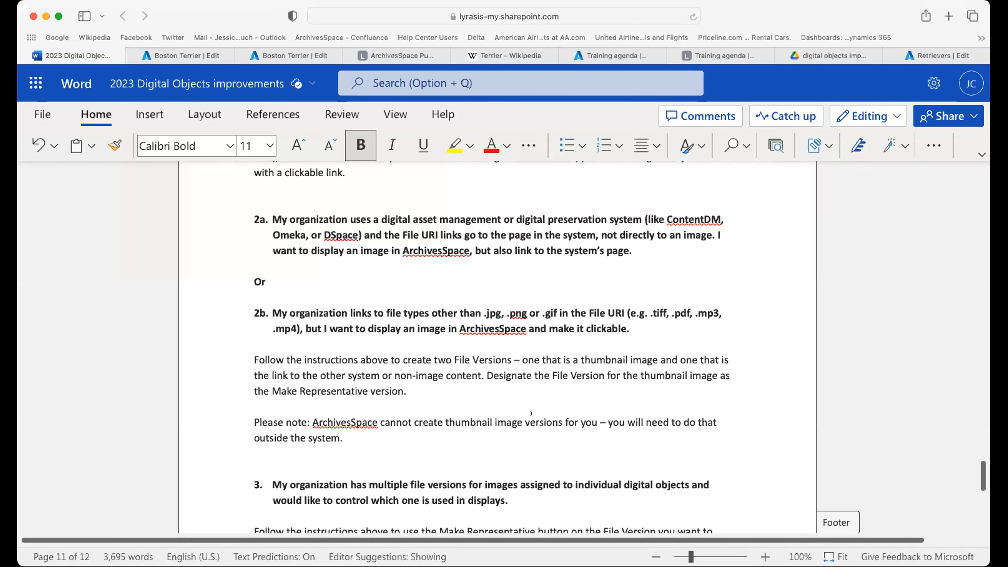
pyautogui.scroll(-10, 339, 322)
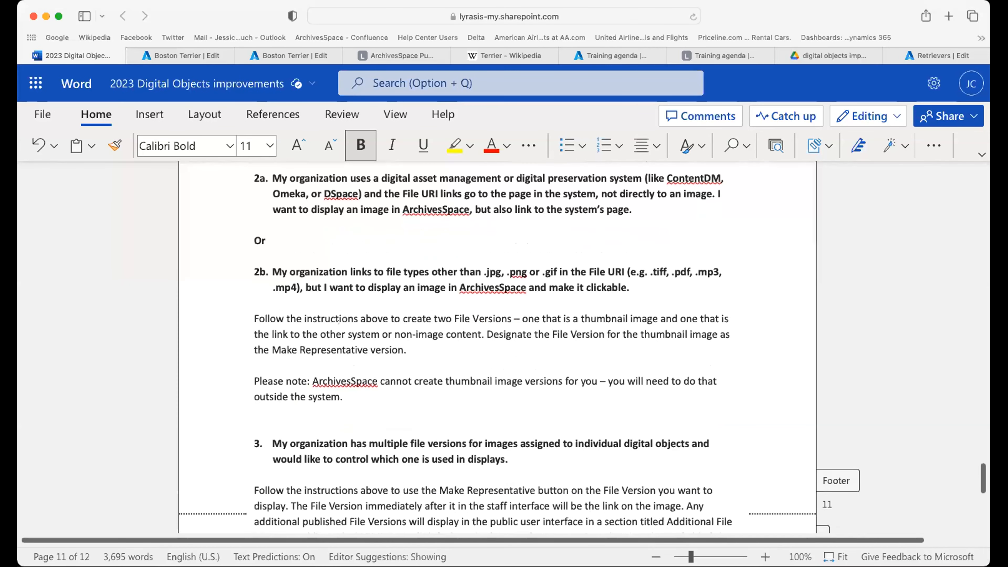
pyautogui.scroll(-2, 339, 322)
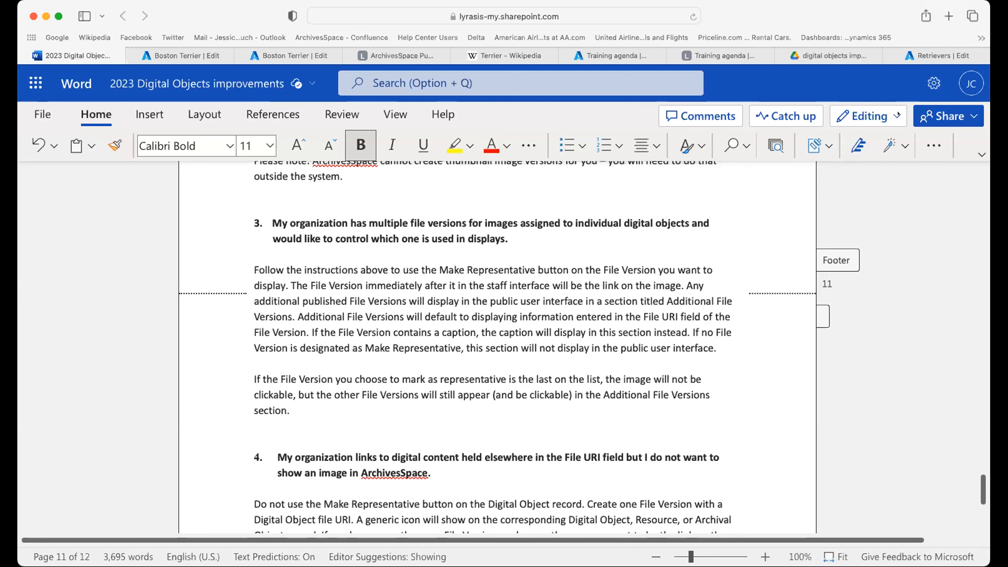
# Switch to the Retrievers record in the staff interface and examine the File URI, Publish and Caption fields of the Labrador retriever component's file versions.
pyautogui.click(929, 55)
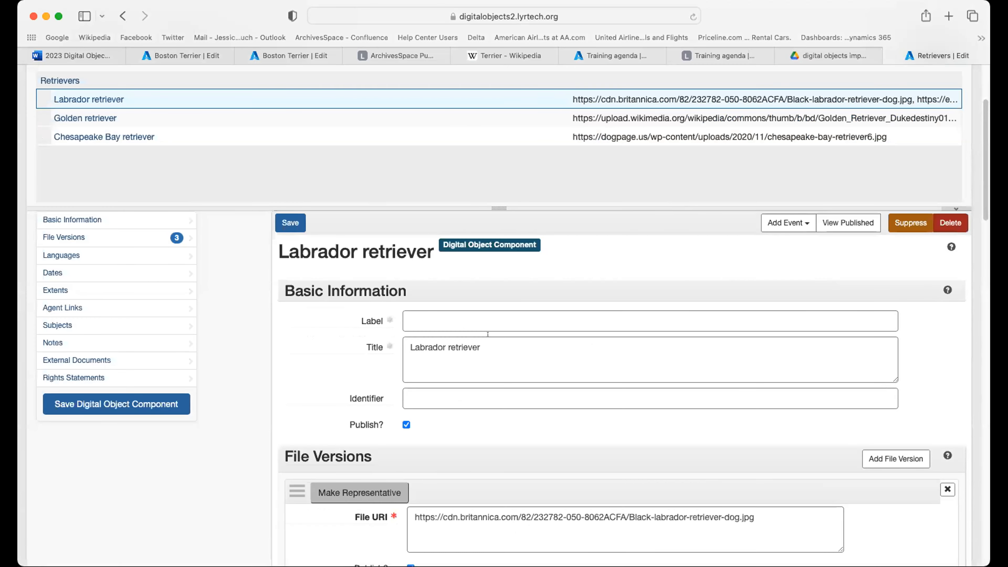
pyautogui.scroll(5, 487, 334)
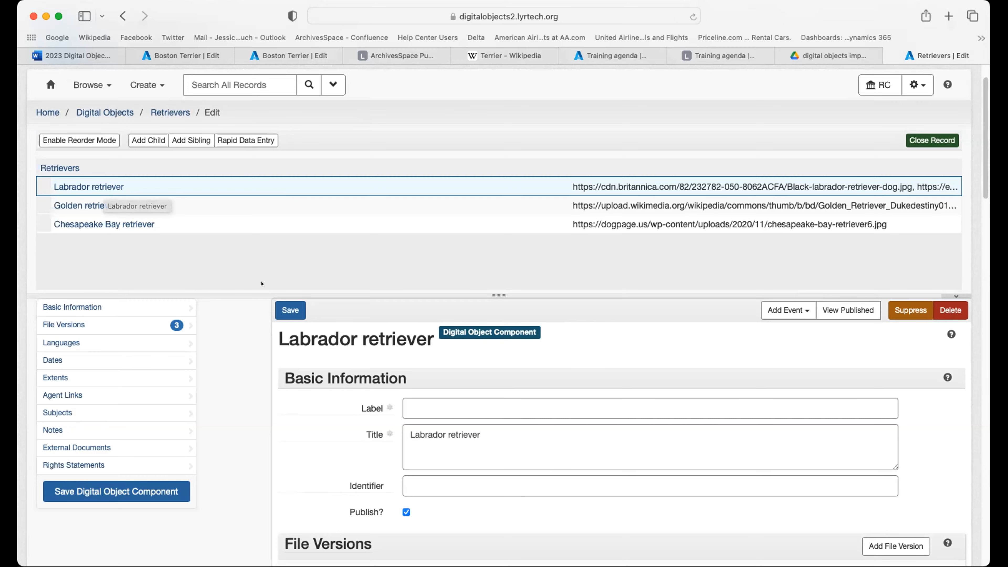
pyautogui.scroll(-4, 329, 302)
pyautogui.scroll(-7, 330, 302)
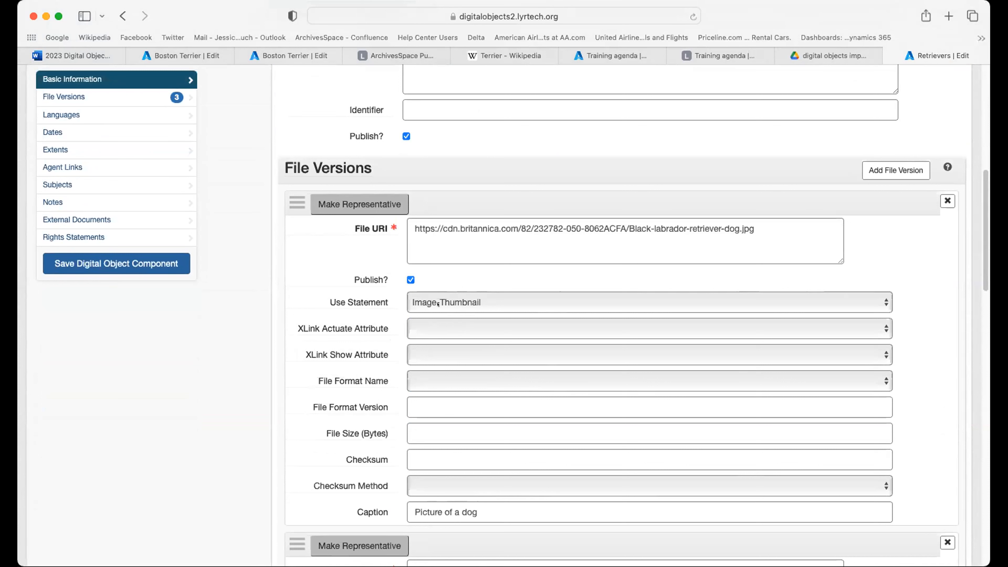
pyautogui.scroll(-10, 419, 332)
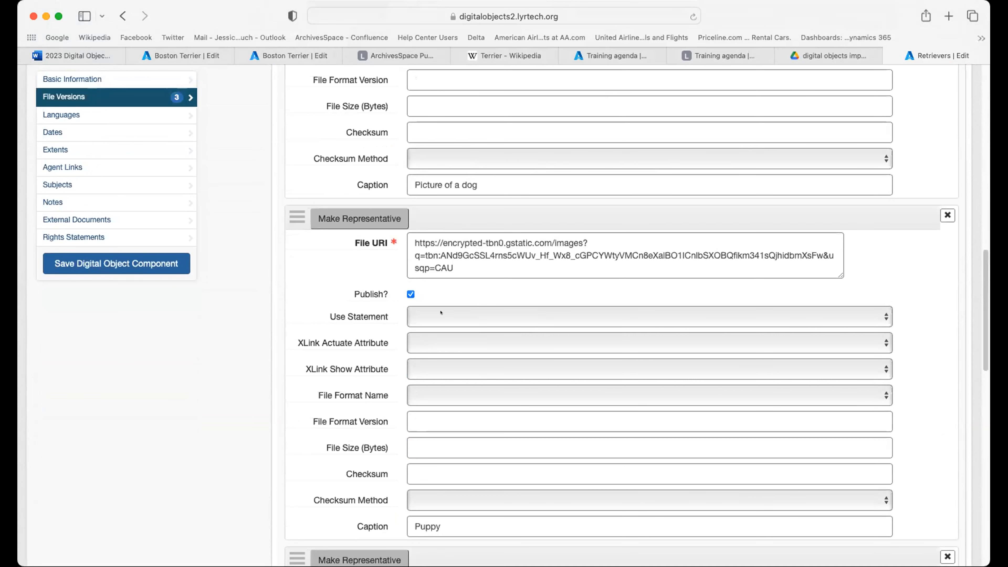
pyautogui.scroll(-2, 441, 312)
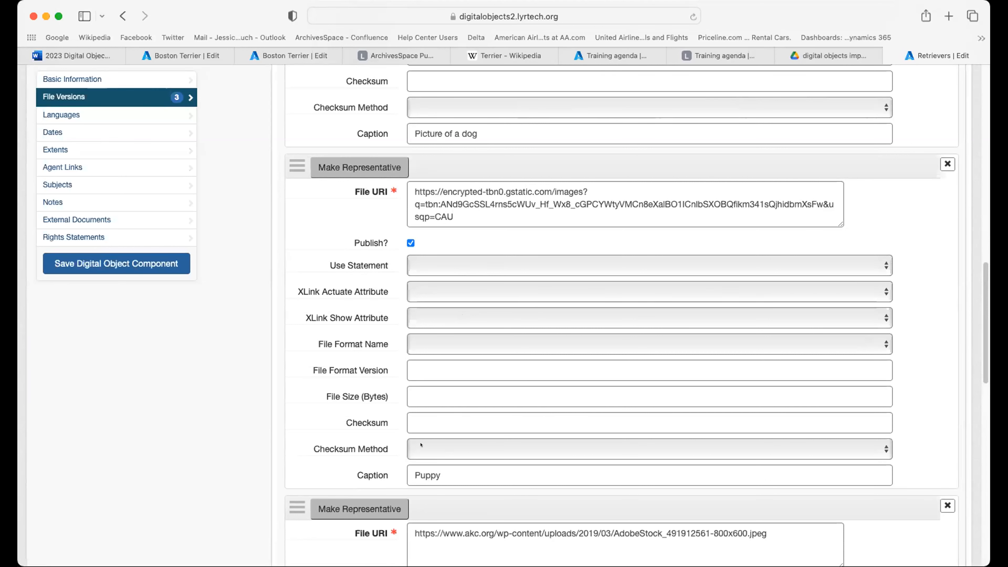
pyautogui.scroll(-1, 421, 444)
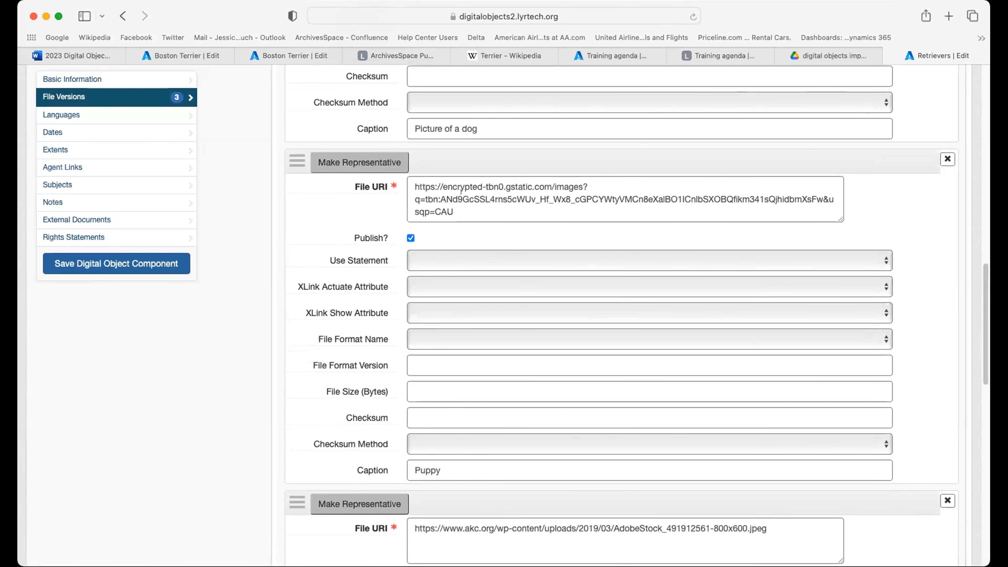
pyautogui.scroll(-8, 452, 222)
pyautogui.scroll(1, 449, 254)
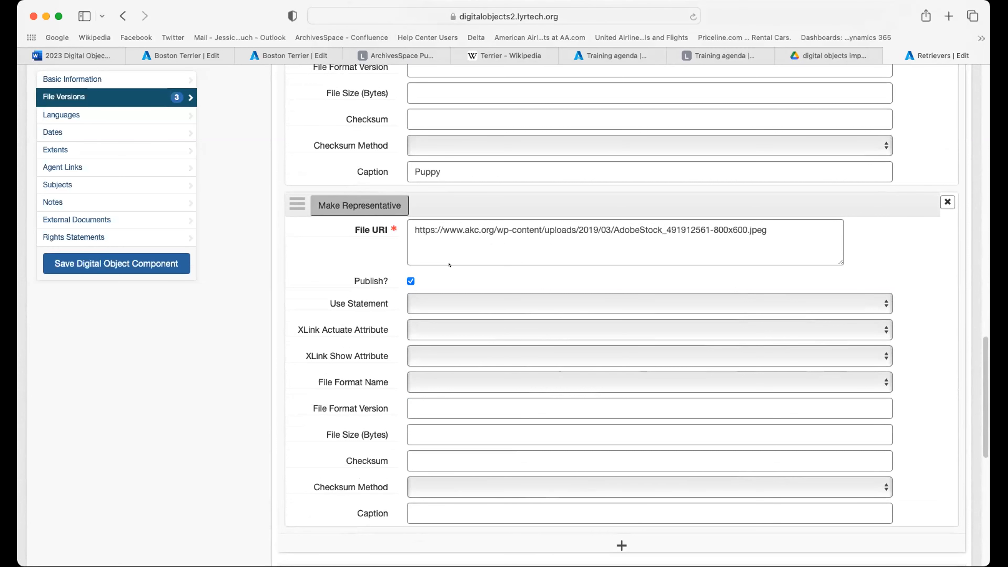
# Compare the order of the Labrador retriever component's file versions, from the Image-Thumbnail version through the Puppy version to the akc.org image.
pyautogui.scroll(3, 449, 264)
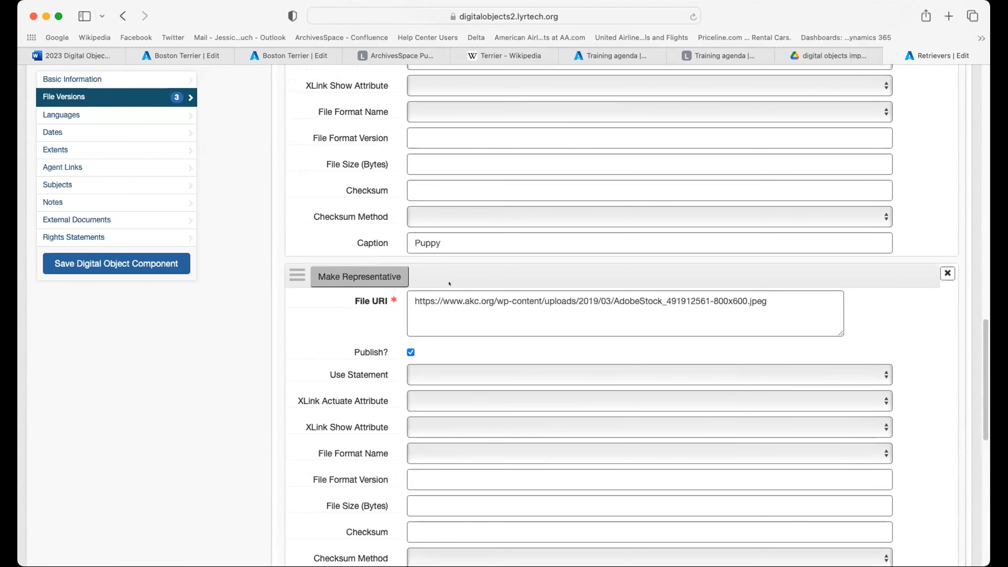
pyautogui.scroll(4, 449, 282)
pyautogui.scroll(15, 449, 282)
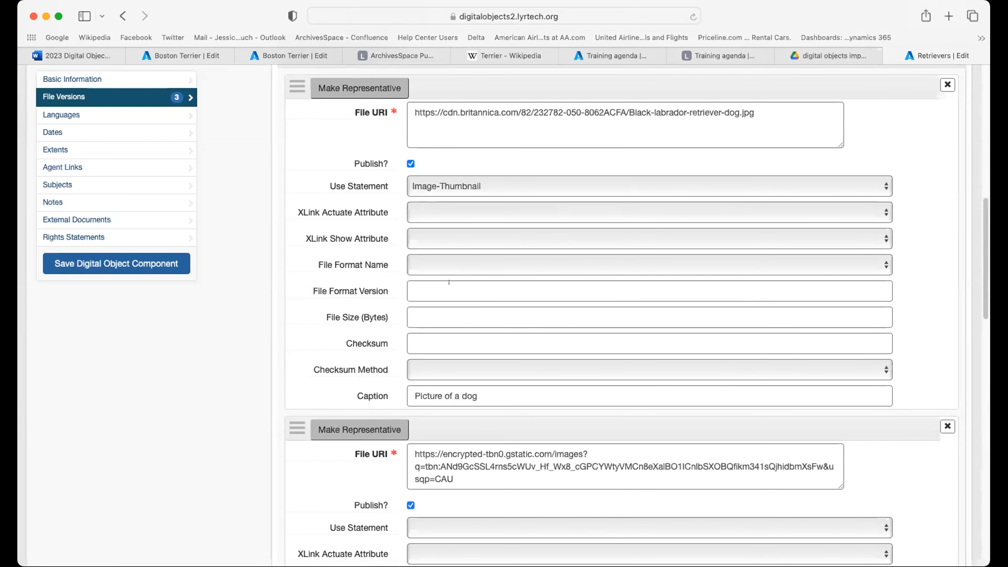
pyautogui.scroll(-9, 449, 282)
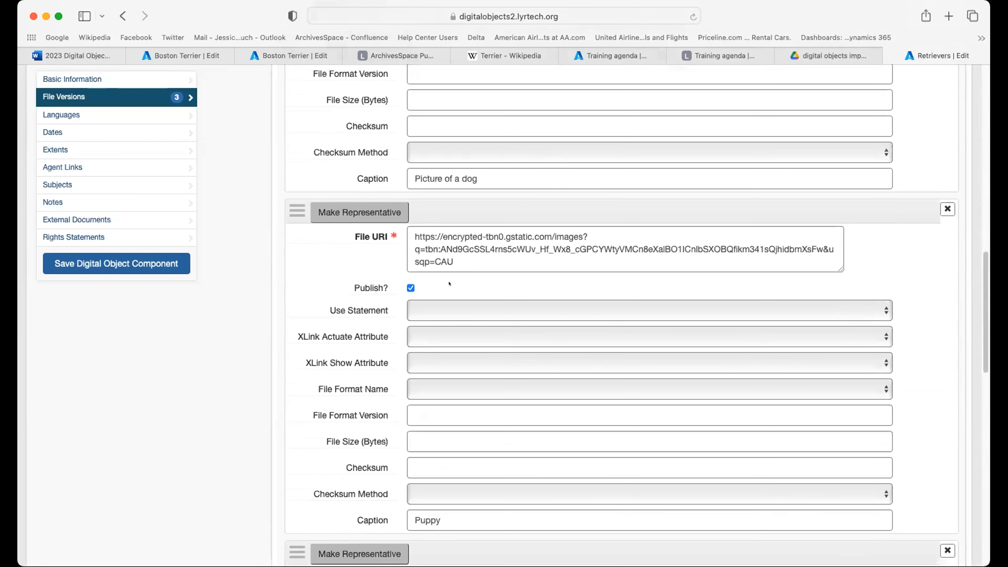
pyautogui.scroll(-1, 449, 283)
pyautogui.scroll(-14, 449, 283)
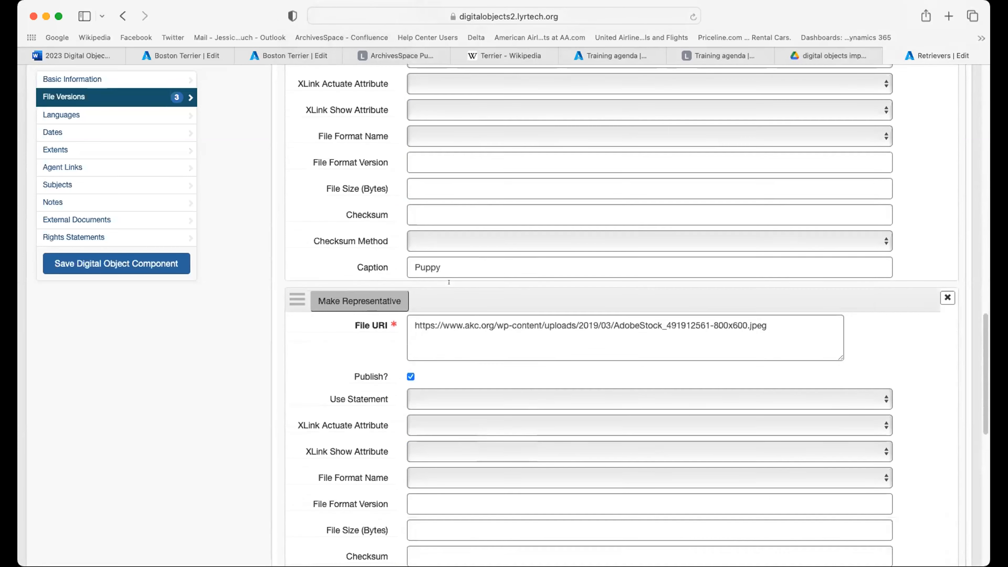
pyautogui.scroll(-2, 448, 283)
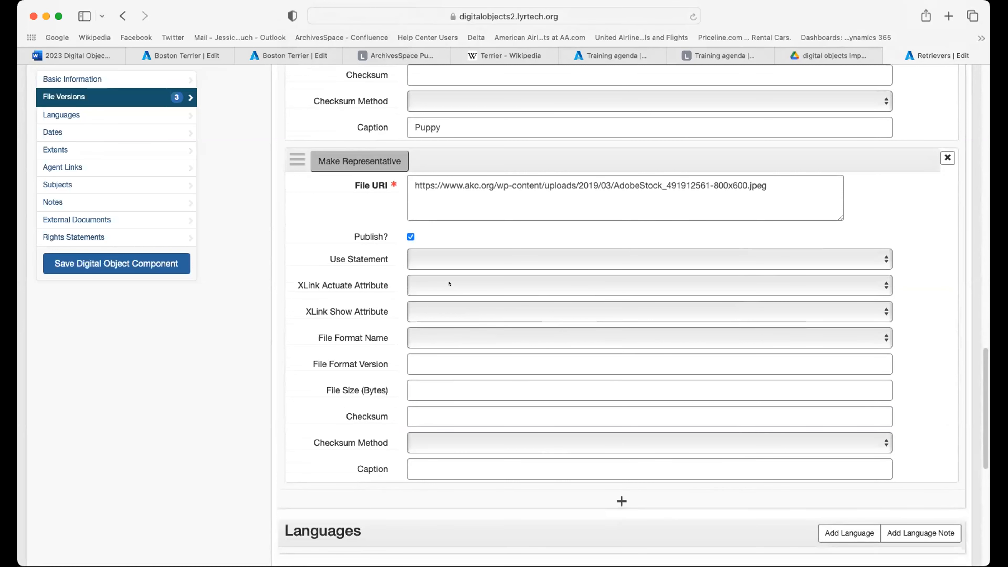
pyautogui.scroll(15, 448, 283)
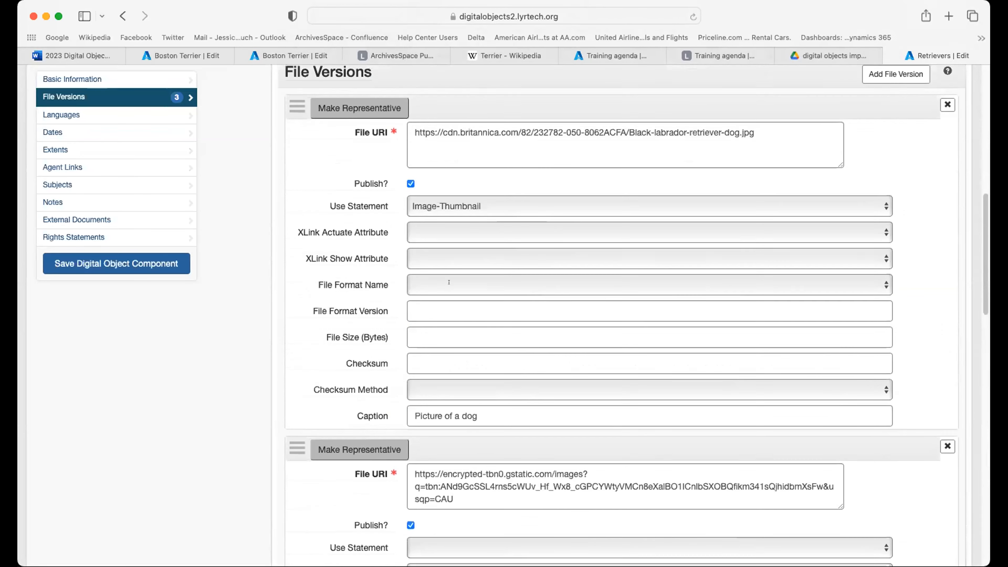
pyautogui.scroll(5, 449, 283)
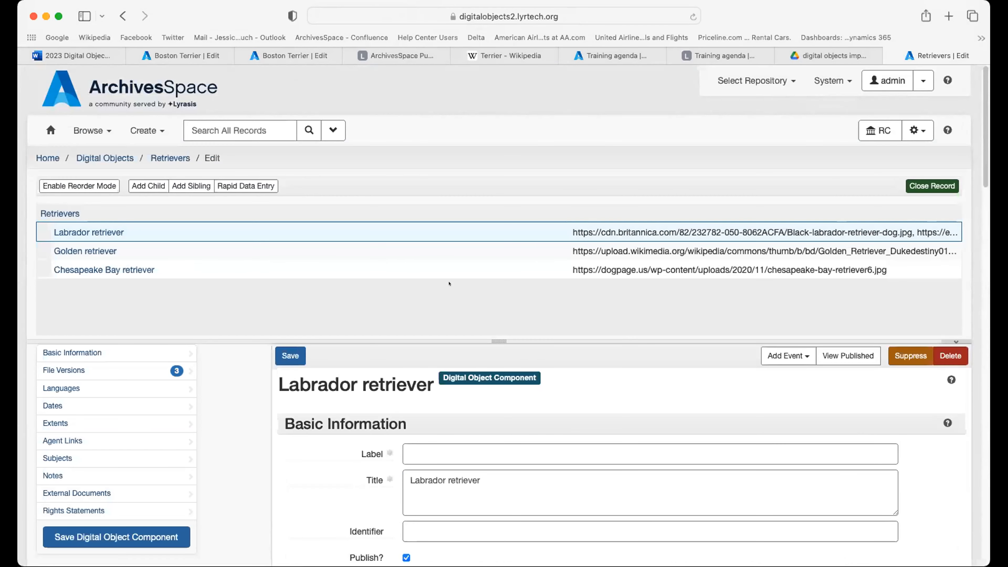
# View the published Labrador retriever record, examine its Additional File Versions section, and open the Puppy file version.
pyautogui.click(830, 352)
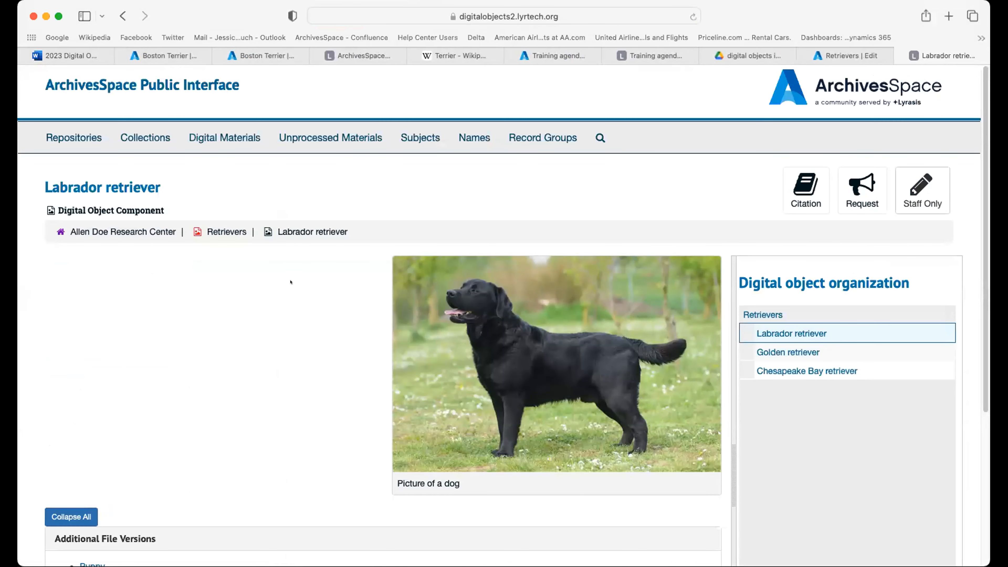
pyautogui.scroll(-3, 298, 286)
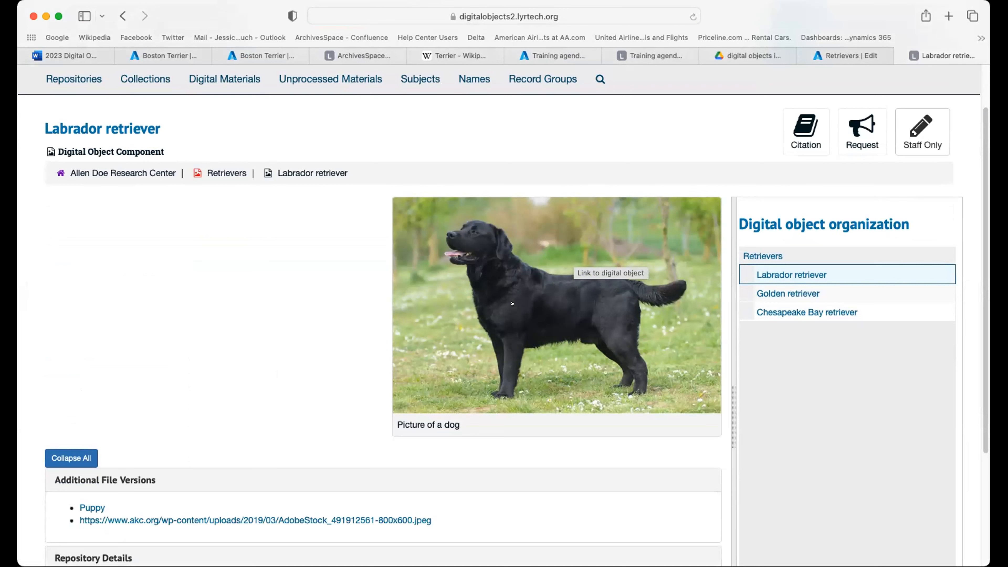
pyautogui.scroll(-3, 512, 303)
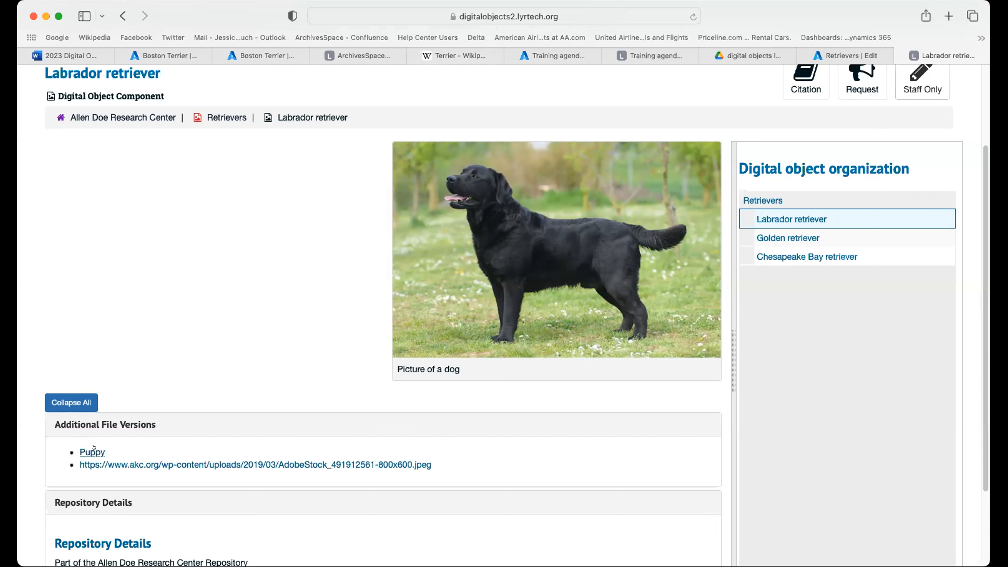
pyautogui.click(471, 305)
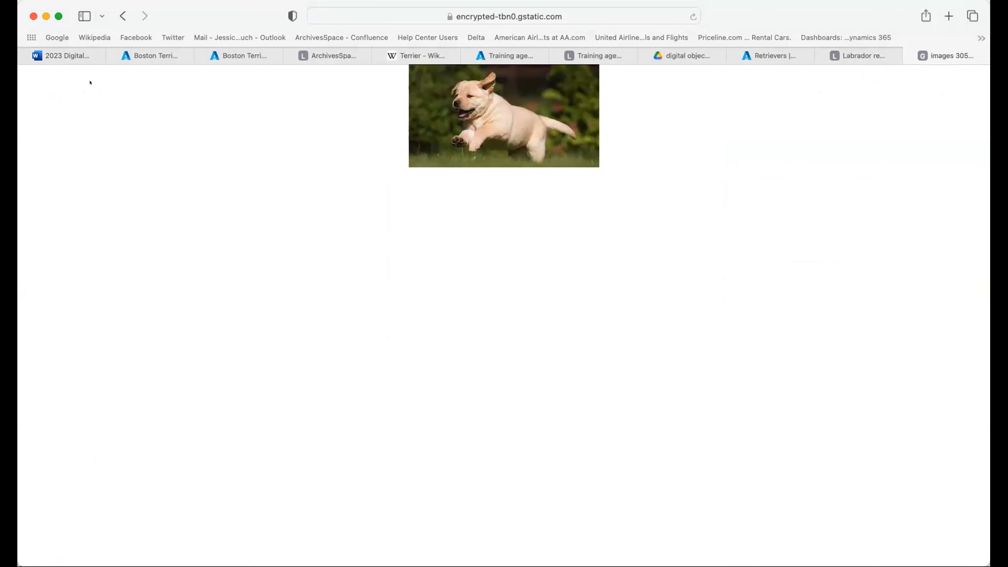
# Switch back to the Word document and read scenario 4 about linking to digital content held elsewhere without showing an image.
pyautogui.click(69, 55)
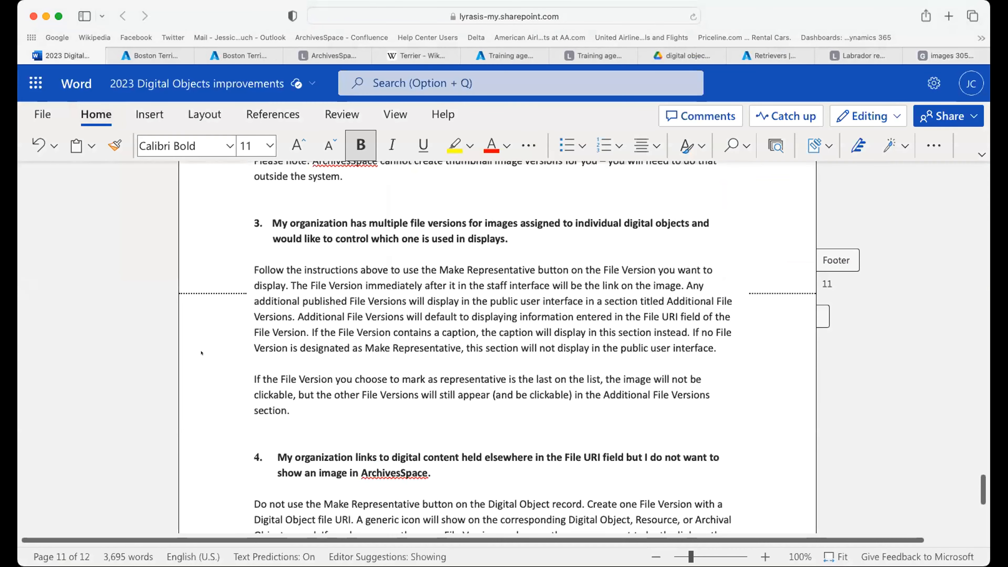
pyautogui.scroll(-1, 201, 351)
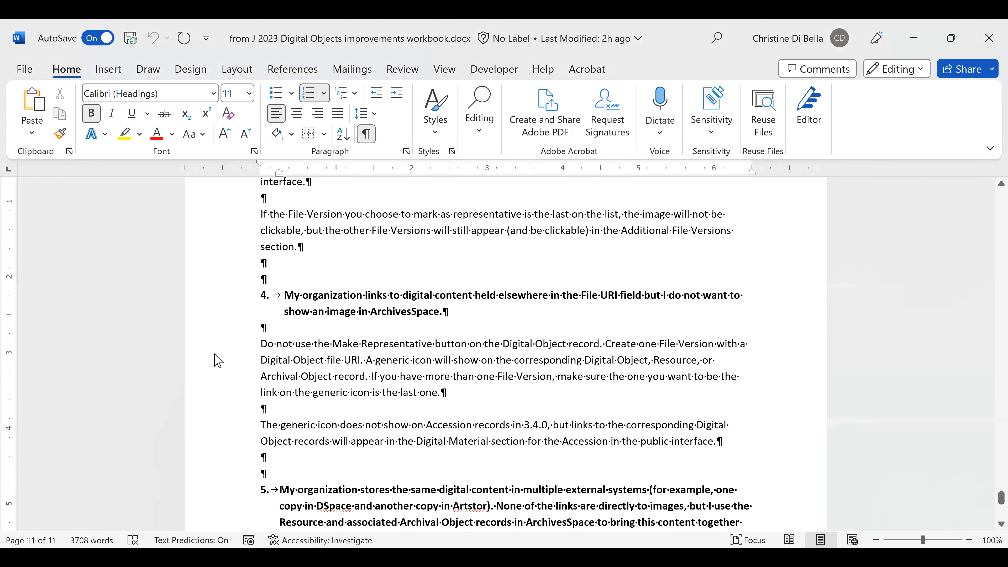
pyautogui.press('Down')
pyautogui.press('Down')
pyautogui.press('Down')
pyautogui.press('Down')
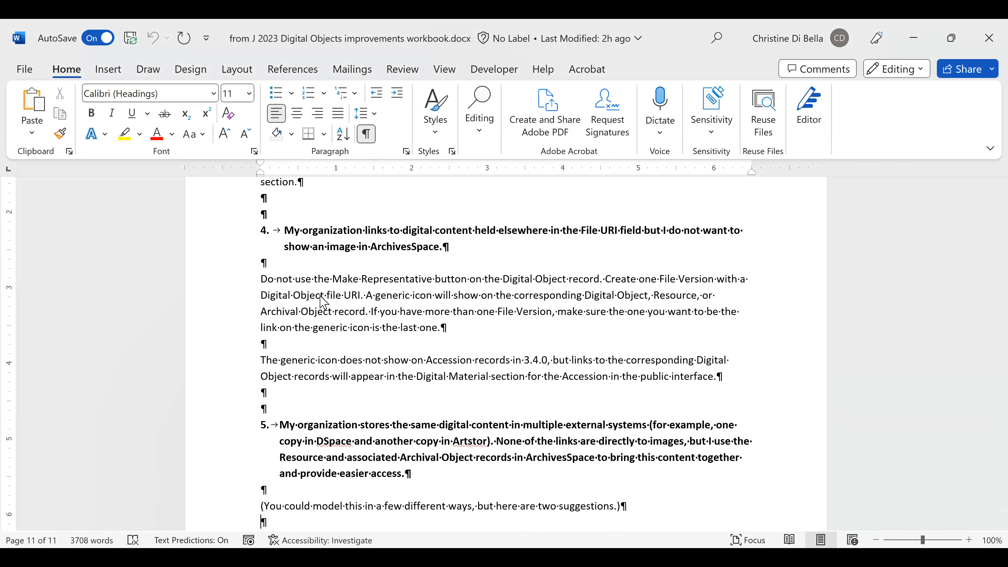
# Switch to Chrome and examine the single file version's File URI and Publish fields in the Krispy Kreme finding aid at Smithsonian digital object.
pyautogui.click(320, 296)
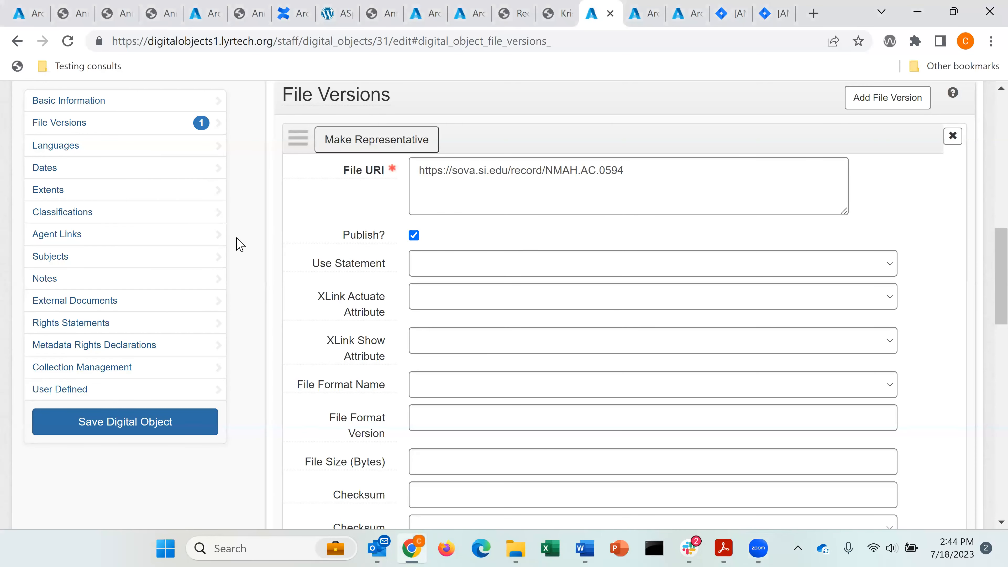
pyautogui.scroll(10, 240, 244)
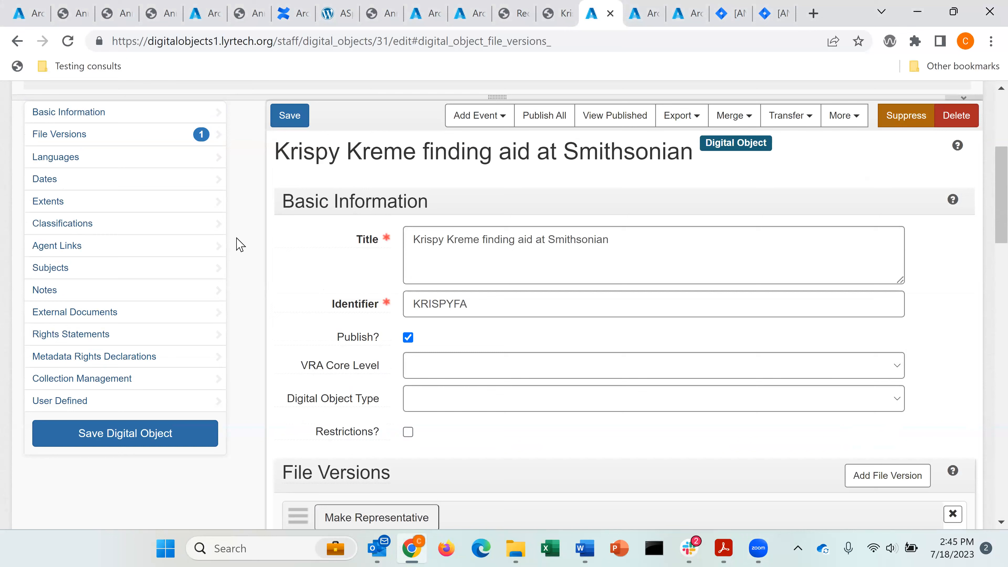
pyautogui.scroll(-4, 238, 244)
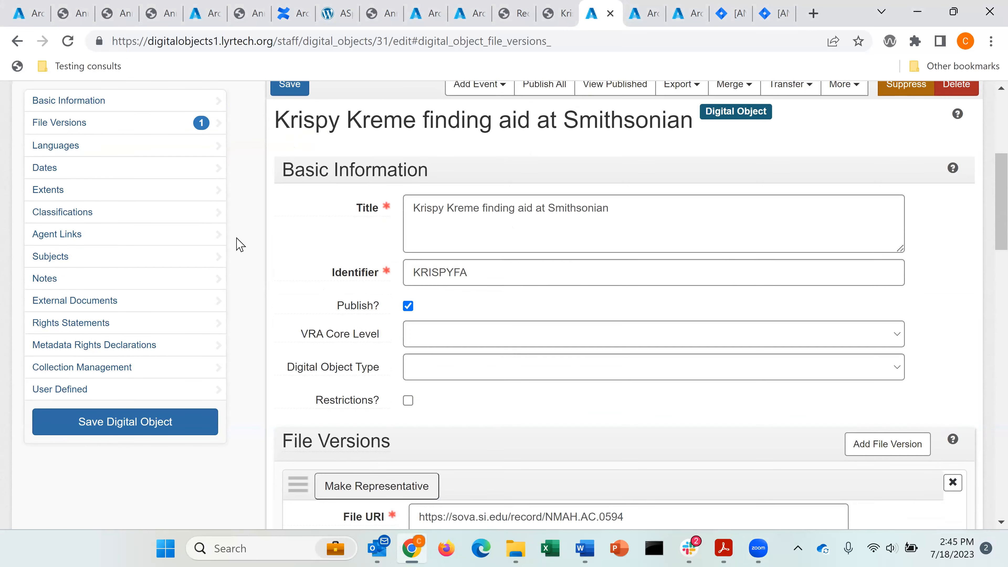
pyautogui.scroll(-4, 238, 244)
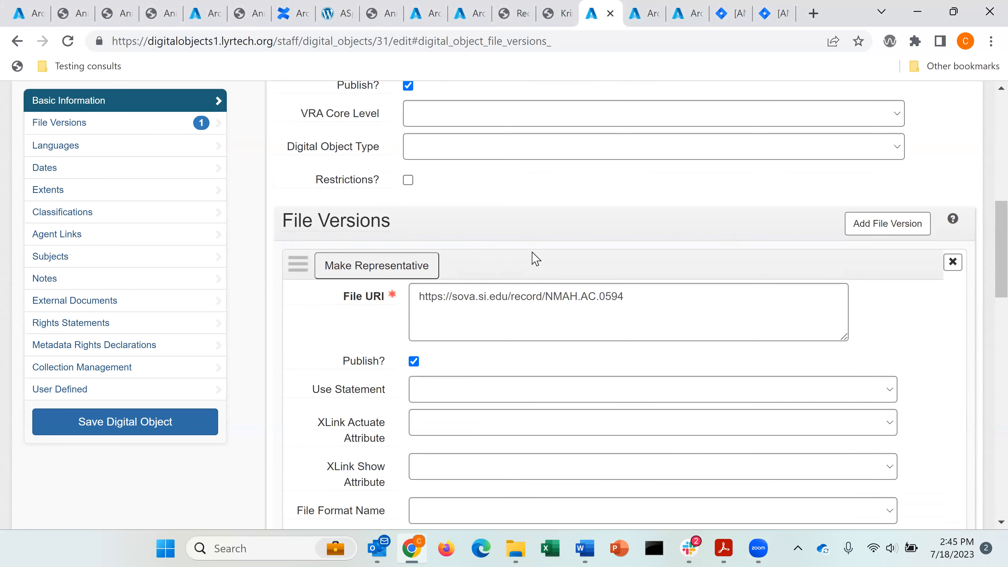
pyautogui.scroll(9, 535, 259)
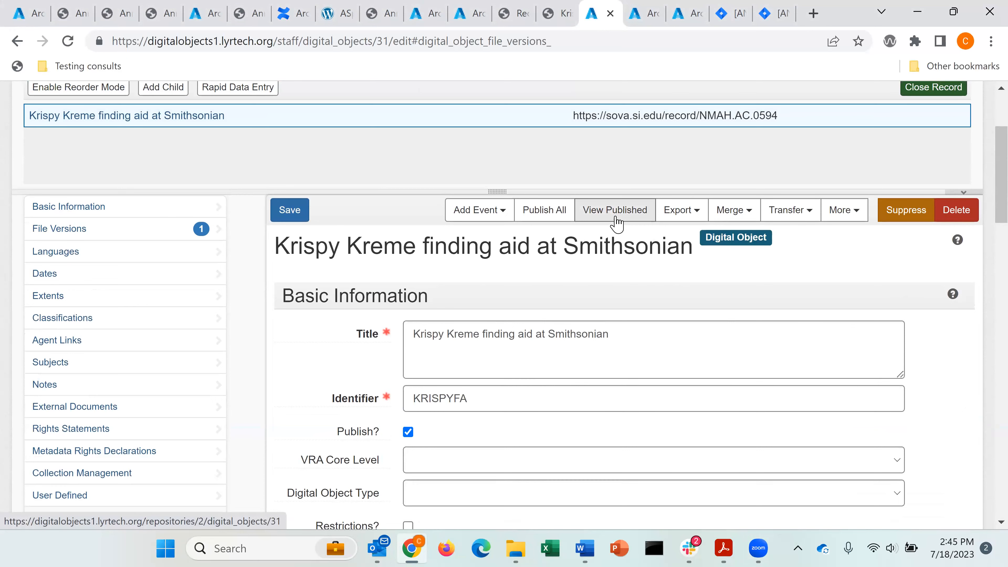
# View the published Krispy Kreme finding aid at Smithsonian record and follow its file link to the Smithsonian collection guide.
pyautogui.click(616, 224)
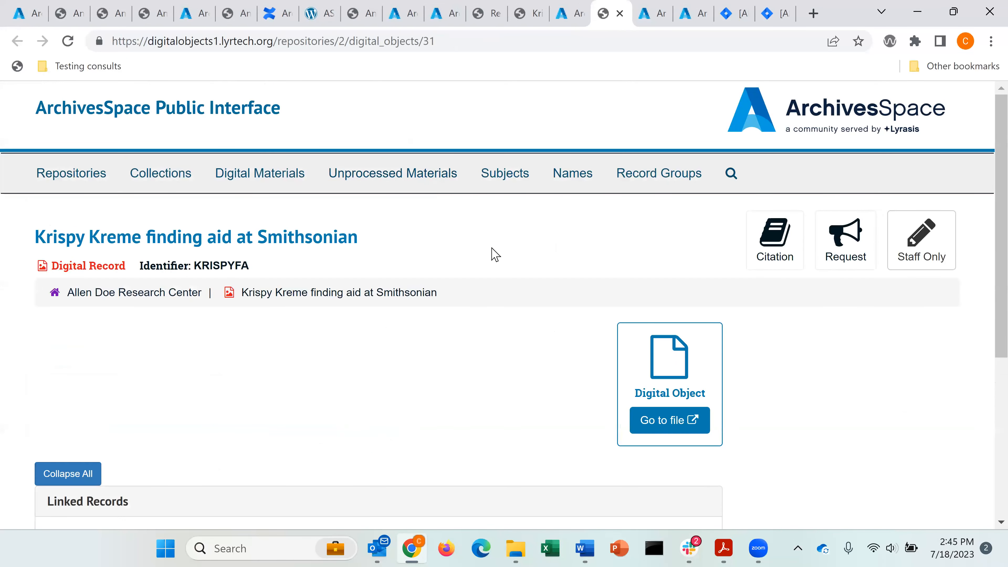
pyautogui.scroll(-2, 532, 260)
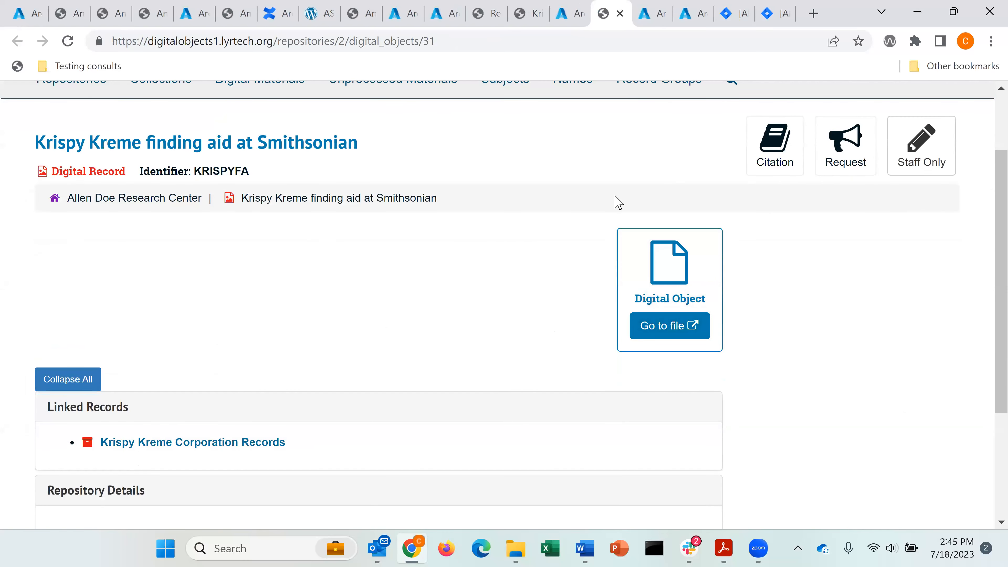
pyautogui.click(661, 339)
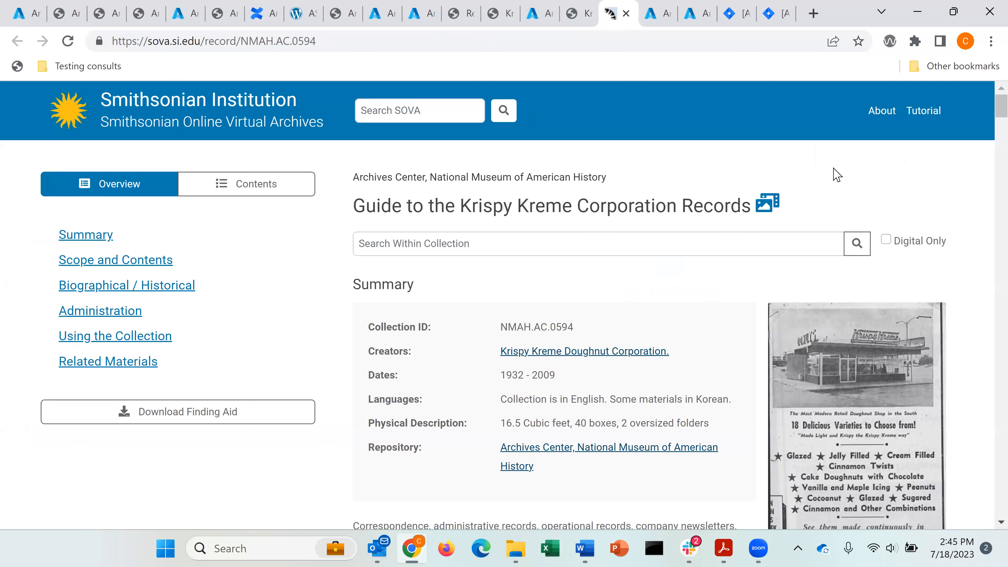
pyautogui.scroll(-1, 835, 175)
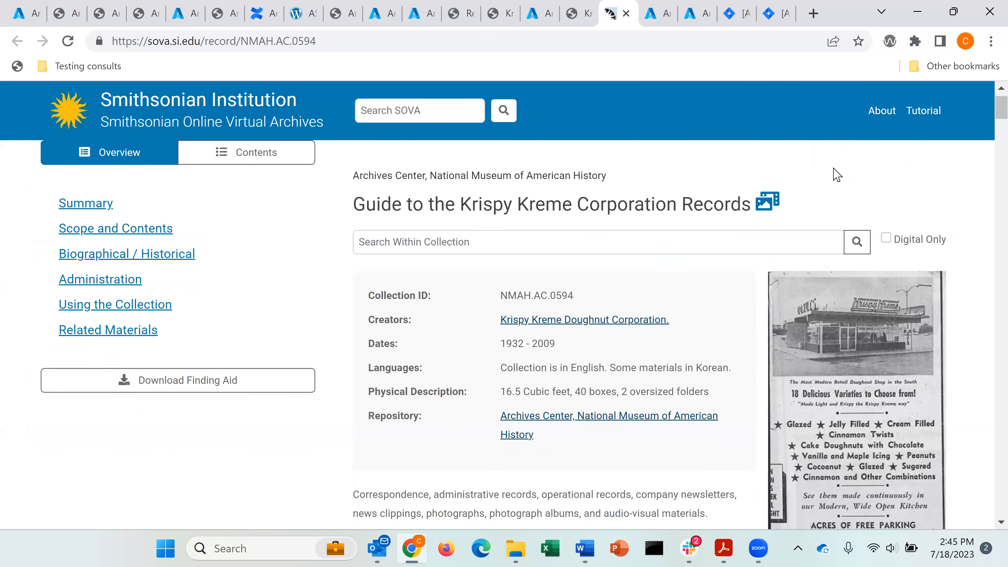
pyautogui.scroll(-1, 835, 175)
pyautogui.scroll(2, 835, 175)
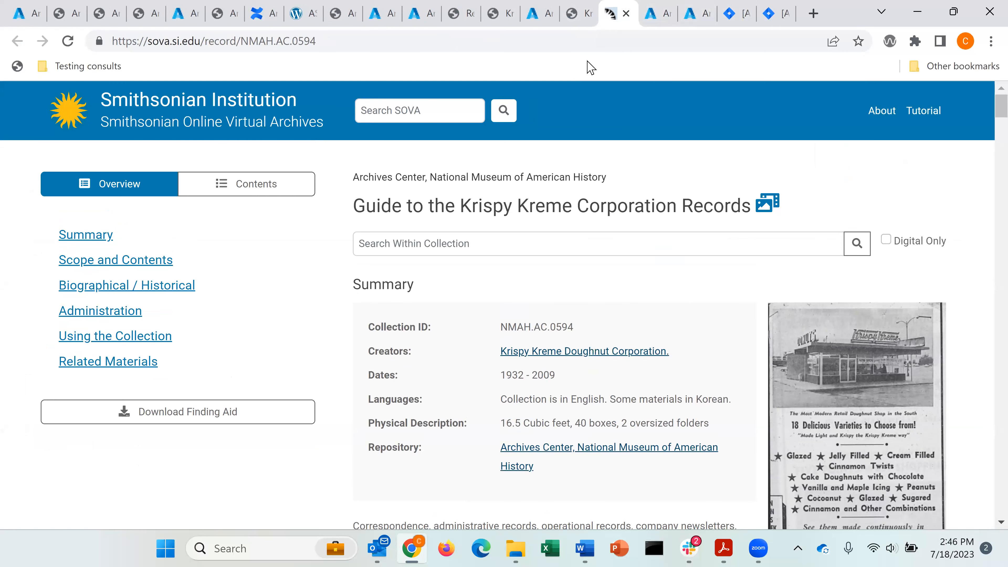
# Return to the public Krispy Kreme finding aid record and open its linked Krispy Kreme Corporation Records collection to examine the generic file icon.
pyautogui.click(579, 12)
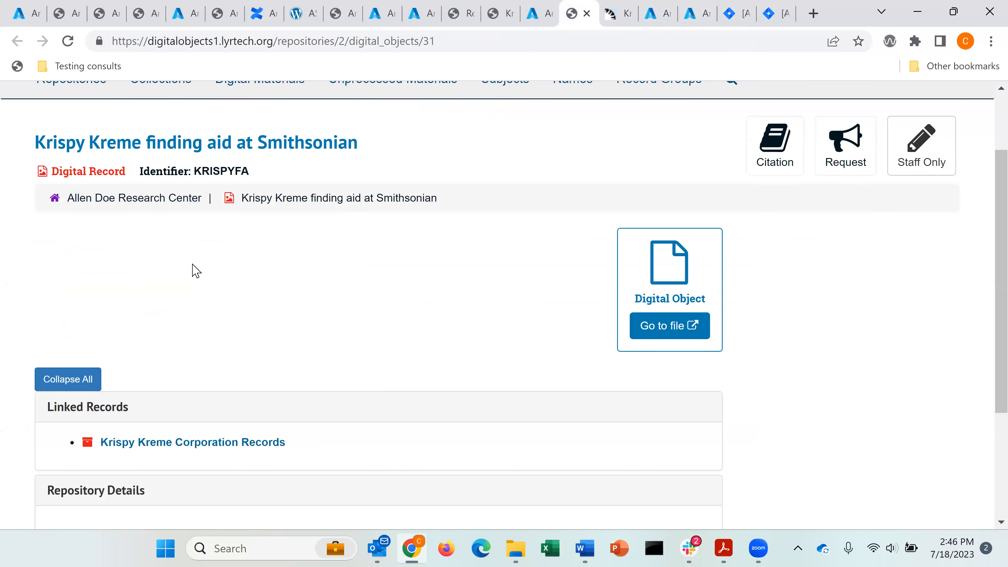
pyautogui.click(190, 445)
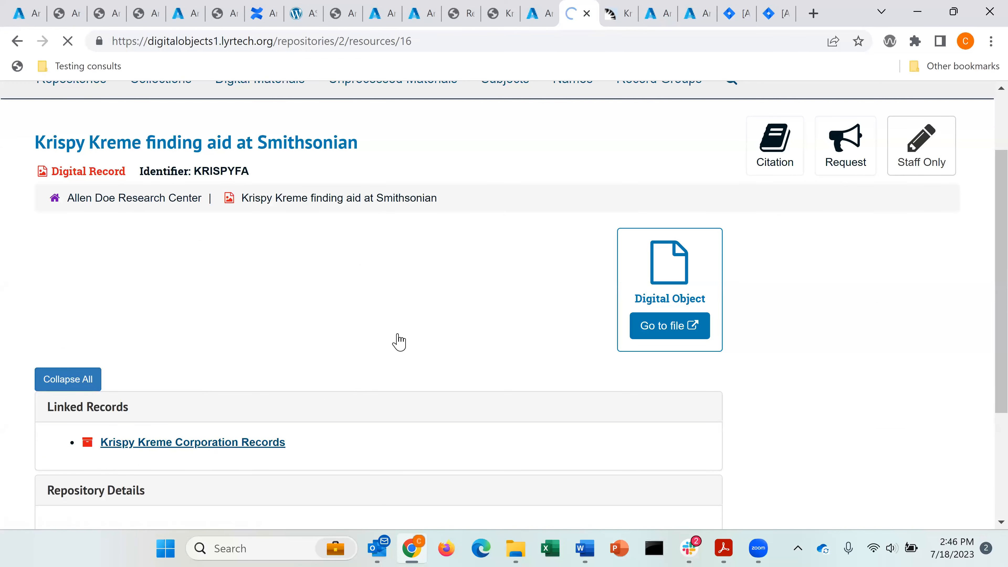
pyautogui.scroll(-2, 625, 232)
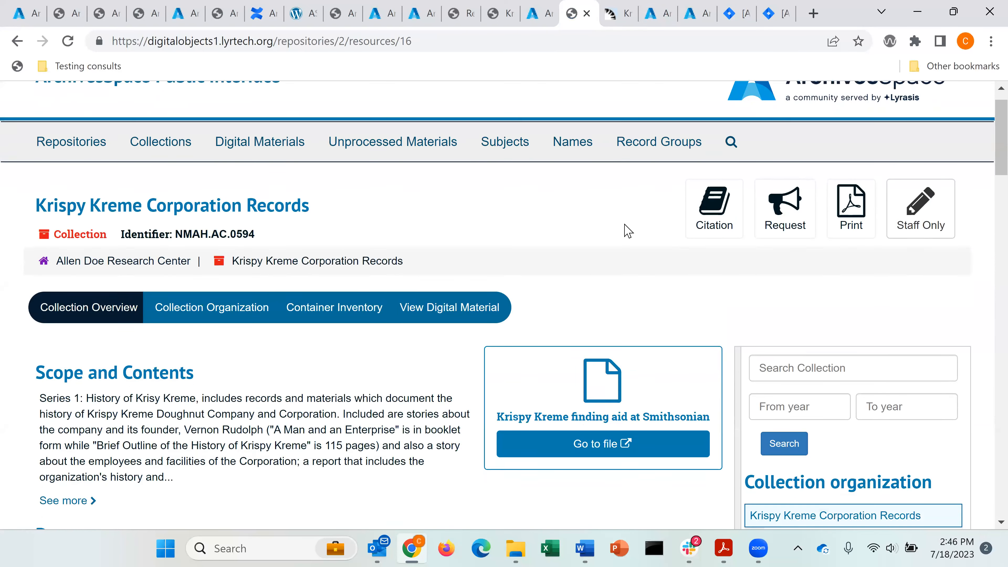
# Switch back to Word and review the Make Representative use cases from scenario 5 back up to scenario 1.
pyautogui.scroll(-1, 627, 231)
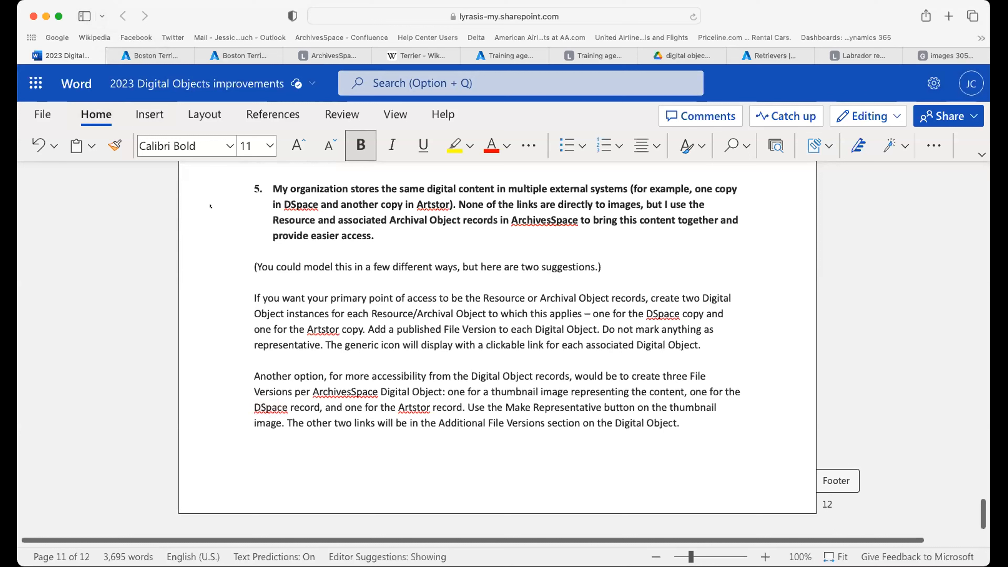
pyautogui.scroll(2, 272, 371)
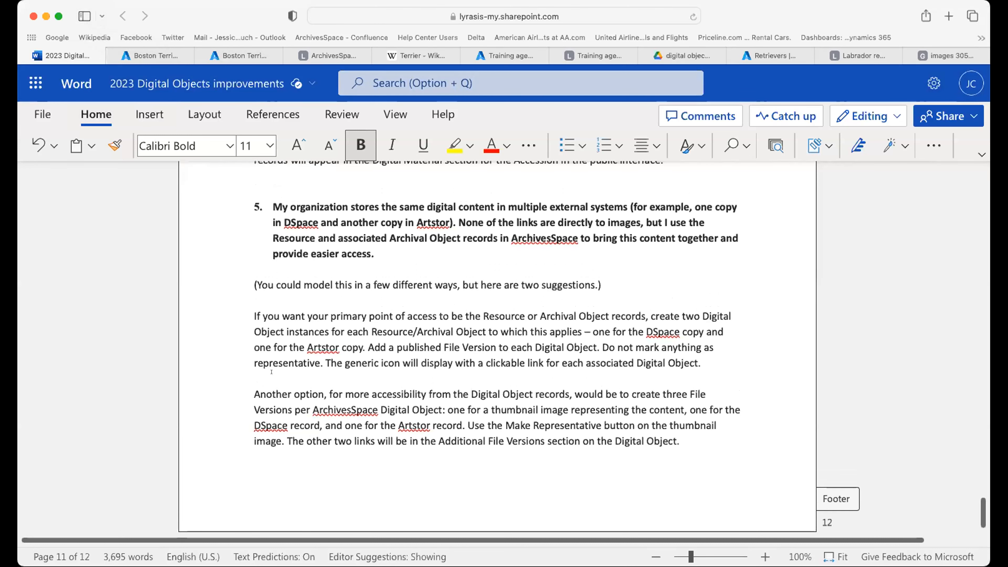
pyautogui.scroll(5, 272, 372)
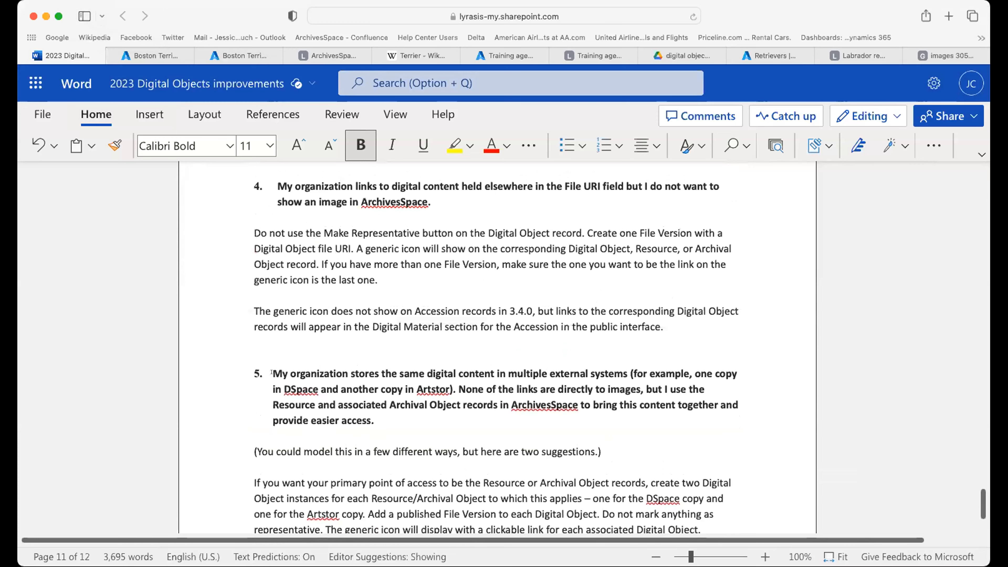
pyautogui.scroll(10, 272, 372)
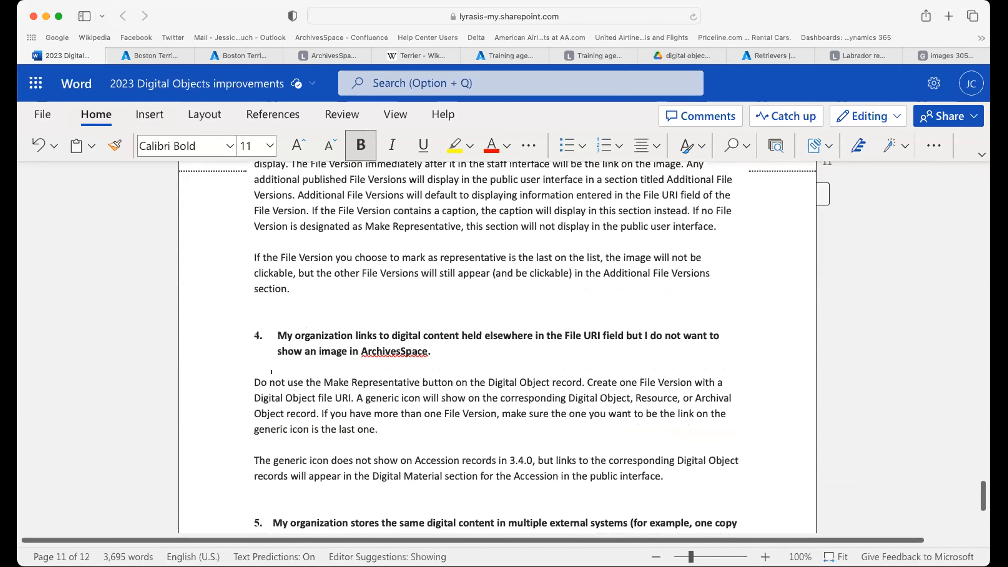
pyautogui.scroll(6, 271, 372)
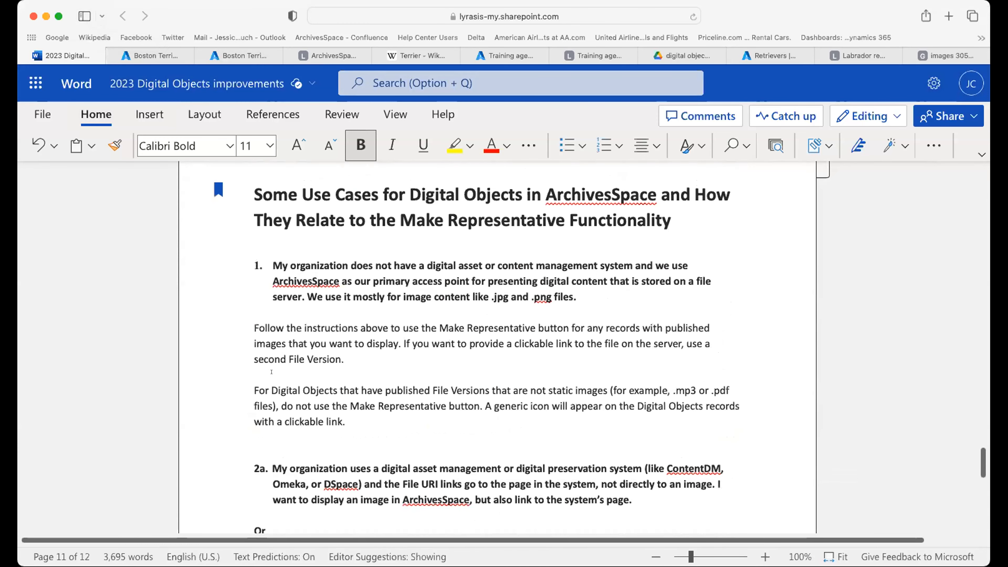